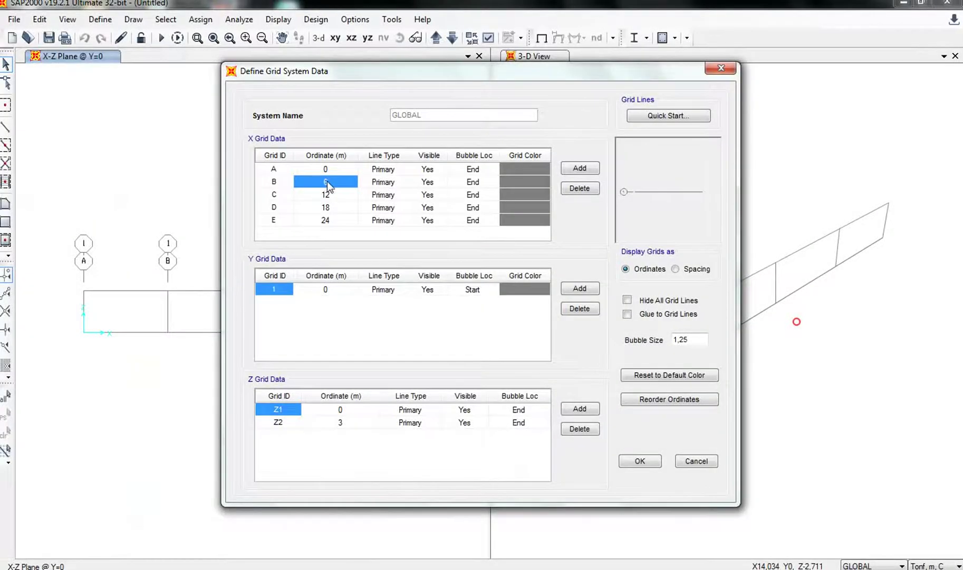
# Set the X grid ordinates of lines B, C, D and E to 2, 6, 11 and 16 m
pyautogui.click(328, 180)
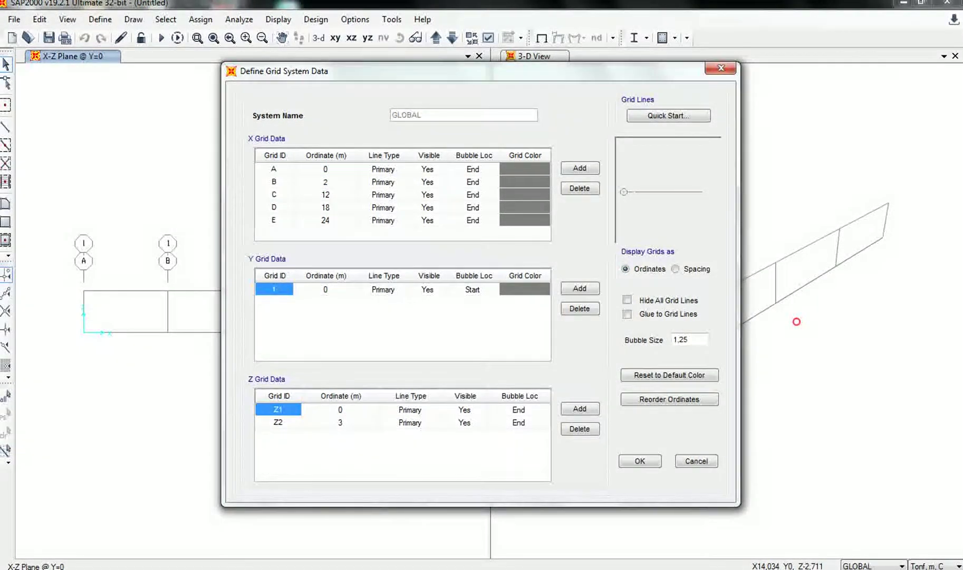
pyautogui.write('2')
pyautogui.press('Return')
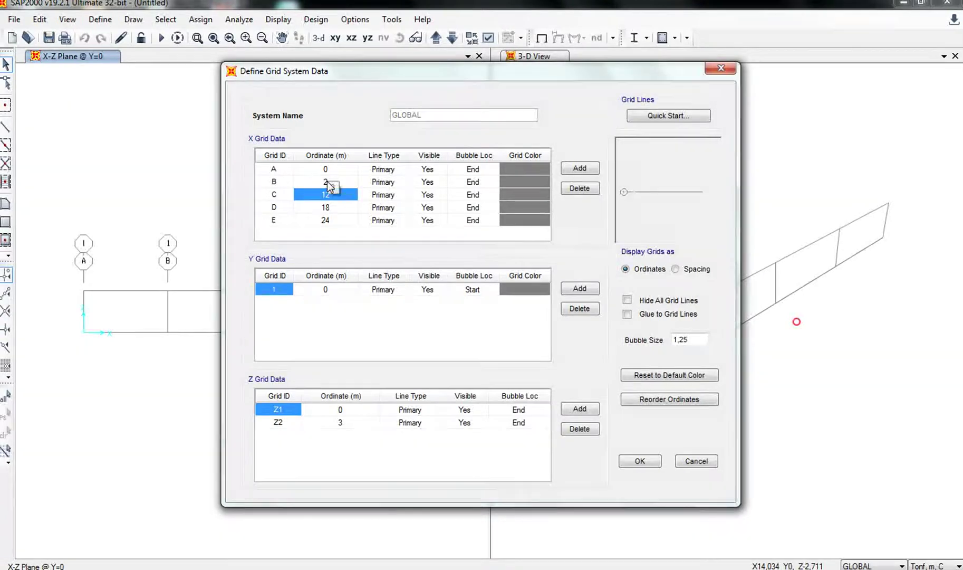
pyautogui.write('6')
pyautogui.press('Return')
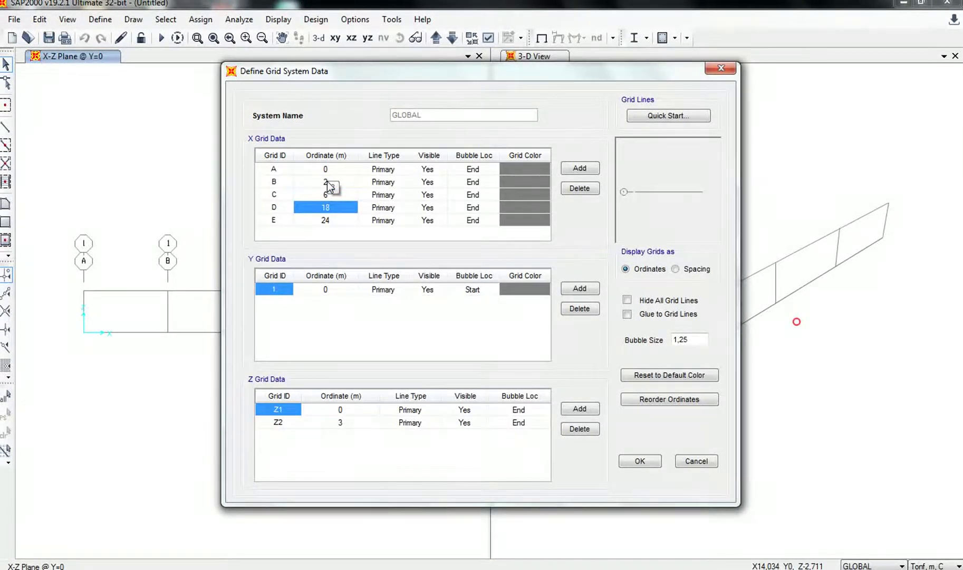
pyautogui.write('11')
pyautogui.press('Return')
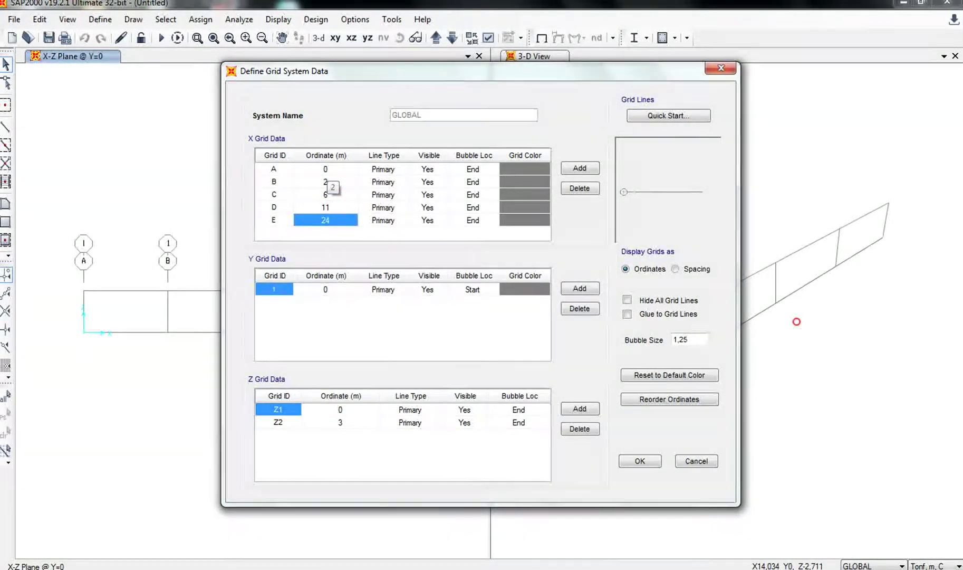
pyautogui.write('16')
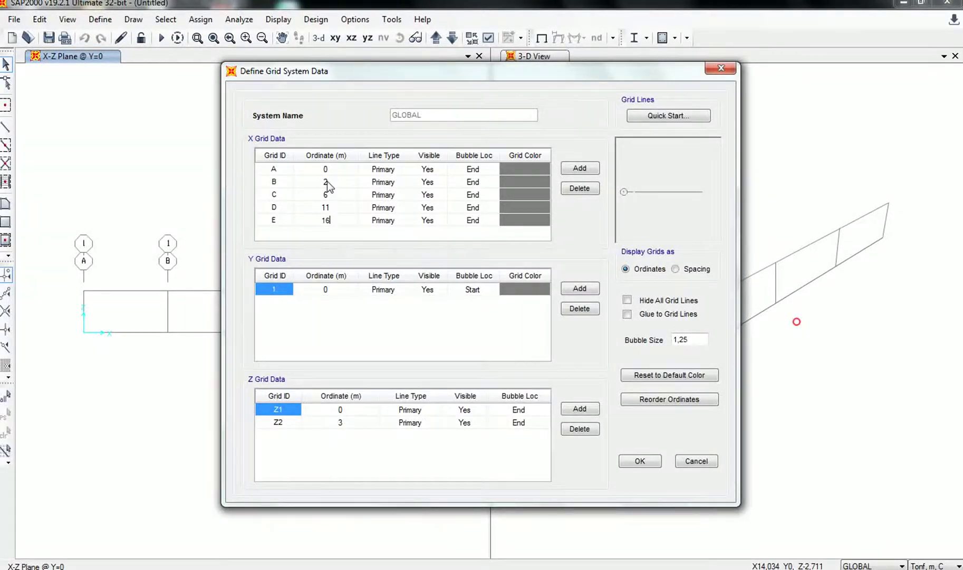
# Check the grid data as spacings, return to ordinates, and accept the changes to the GLOBAL grid system
pyautogui.click(676, 269)
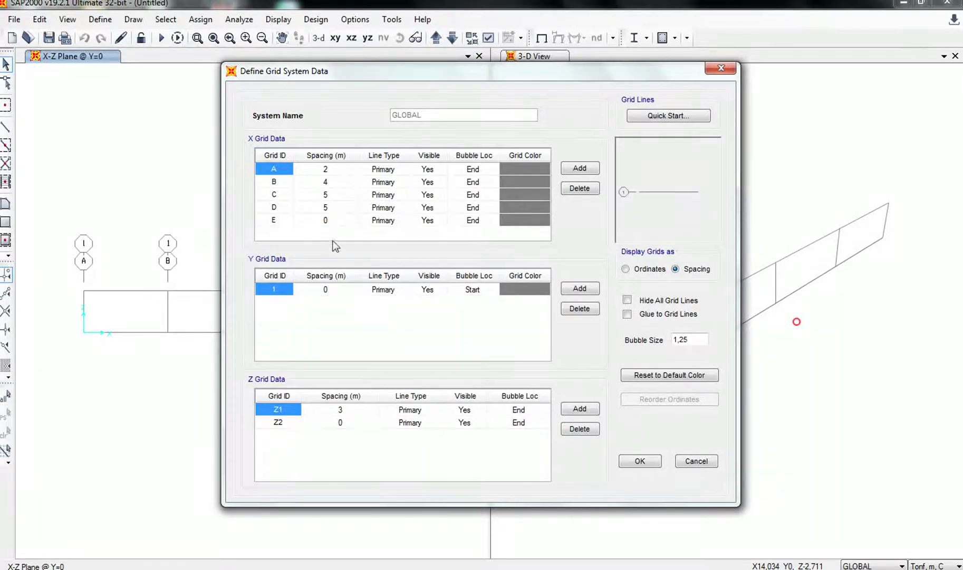
pyautogui.click(625, 270)
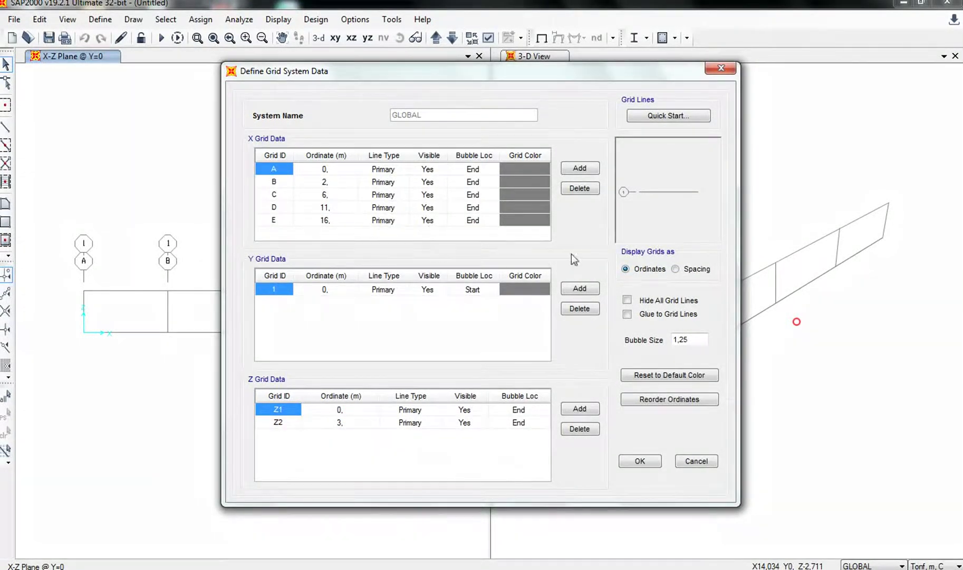
pyautogui.click(639, 461)
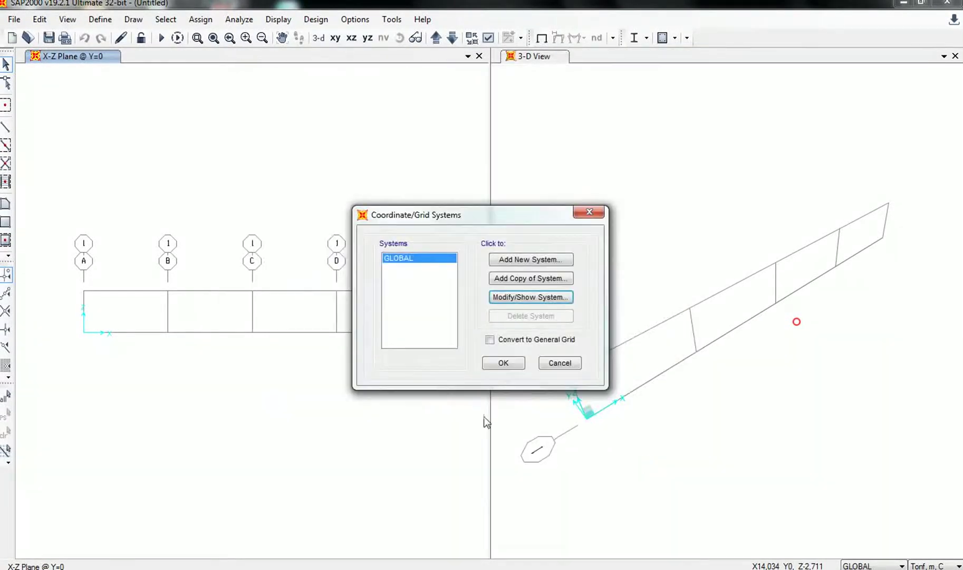
pyautogui.click(504, 363)
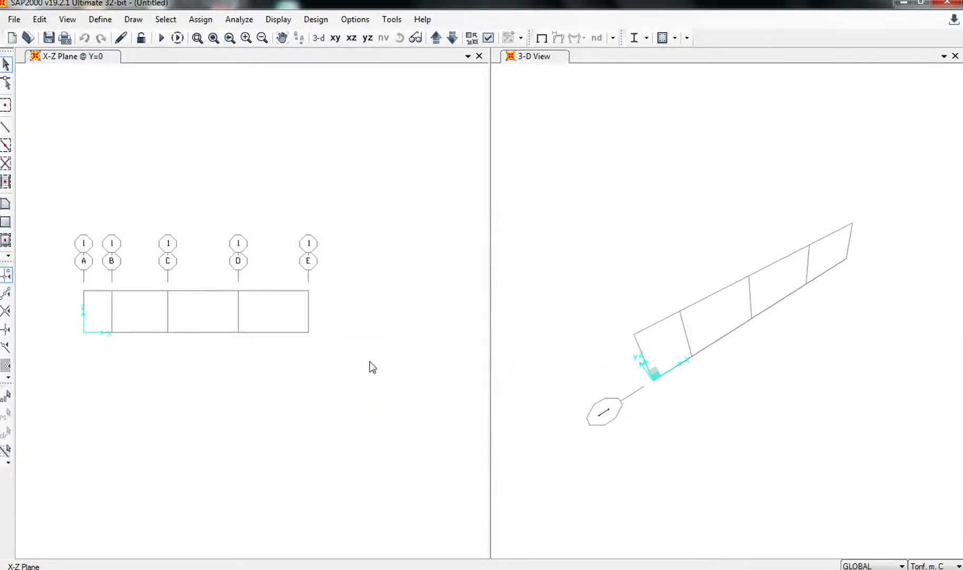
# Center and enlarge the grid in the X-Z view, and review the beam problem diagram in Maple before returning to SAP2000
pyautogui.click(281, 38)
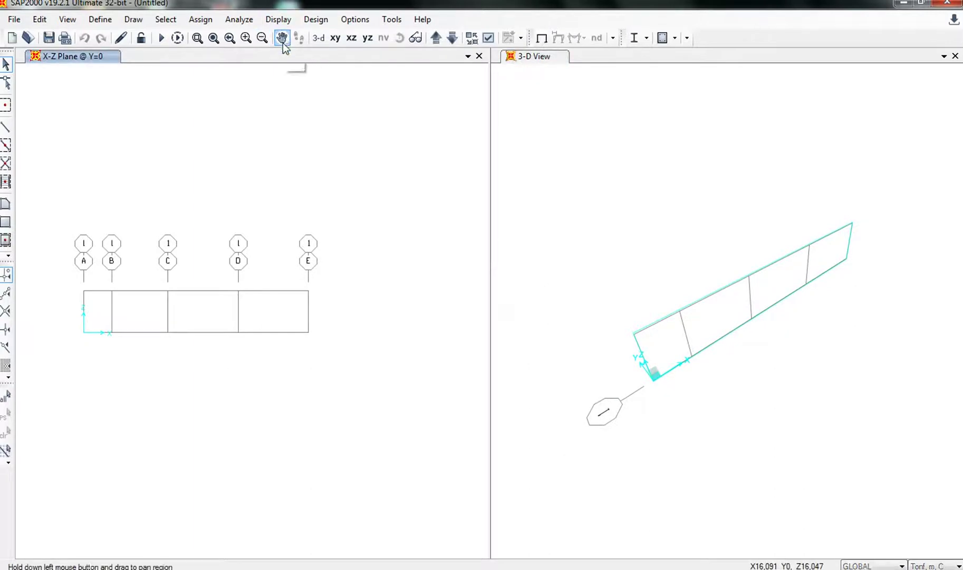
pyautogui.moveTo(354, 273); pyautogui.dragTo(360, 273)
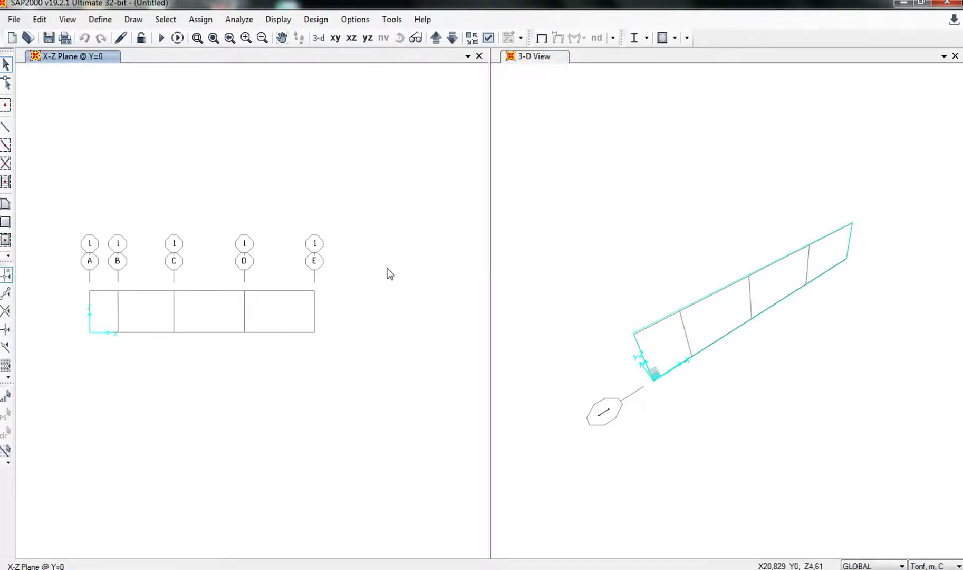
pyautogui.click(281, 37)
pyautogui.moveTo(394, 313)
pyautogui.mouseDown()
pyautogui.moveTo(421, 318)
pyautogui.moveTo(374, 328)
pyautogui.moveTo(389, 329)
pyautogui.mouseUp()
pyautogui.click(282, 38)
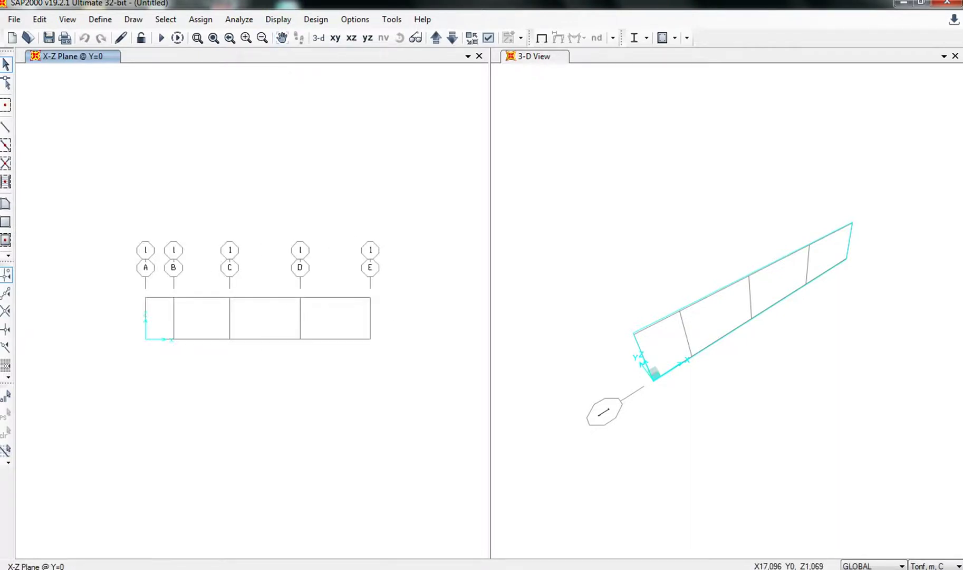
pyautogui.click(245, 38)
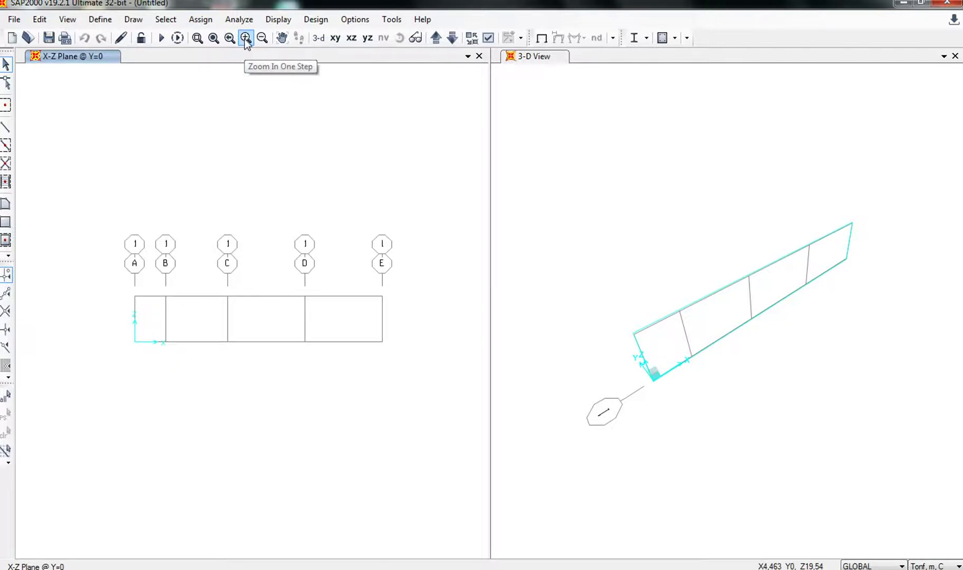
pyautogui.click(246, 38)
pyautogui.click(245, 38)
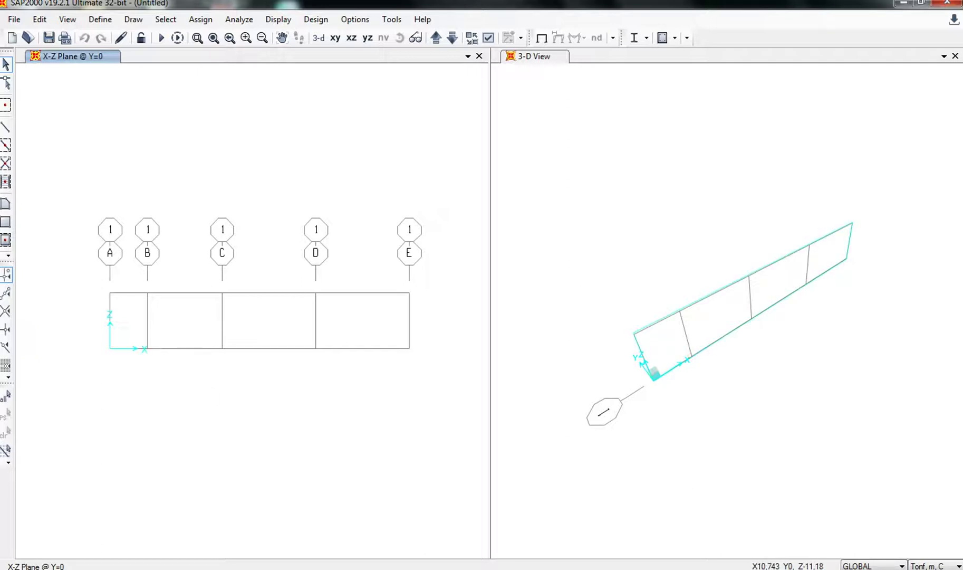
pyautogui.click(277, 506)
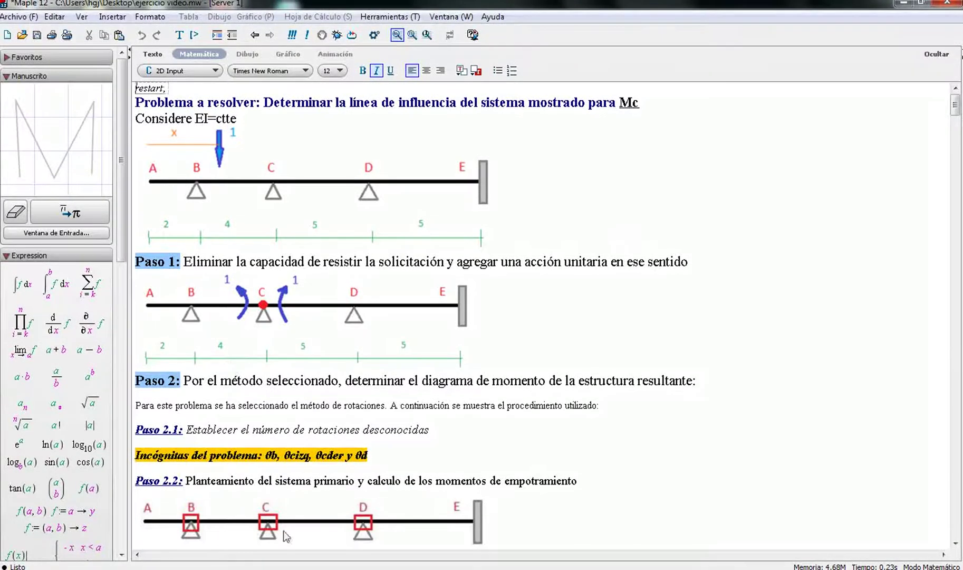
pyautogui.click(295, 568)
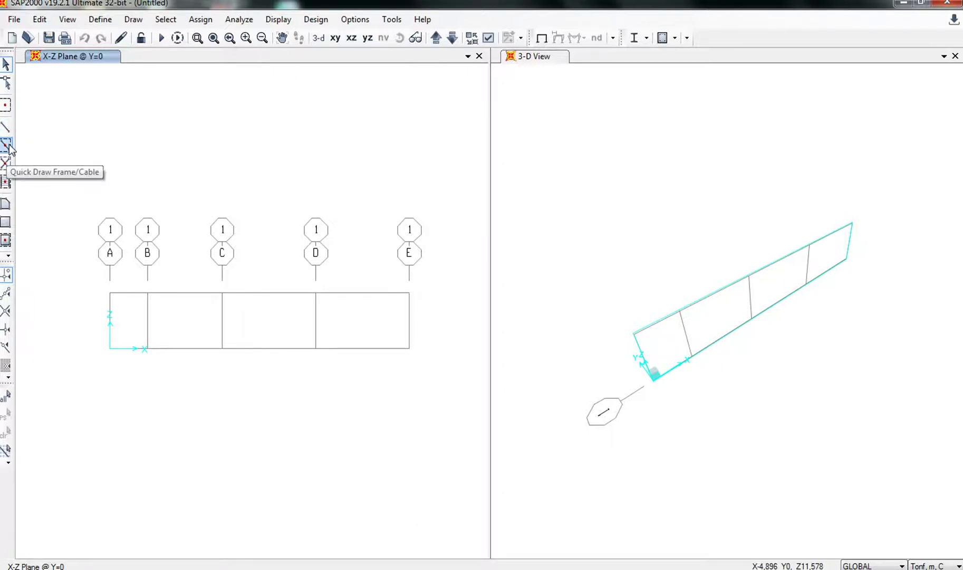
# Start drawing a frame and review its line object type, section and moment release options, keeping Straight Frame, FSEC1 and Continuous
pyautogui.click(6, 126)
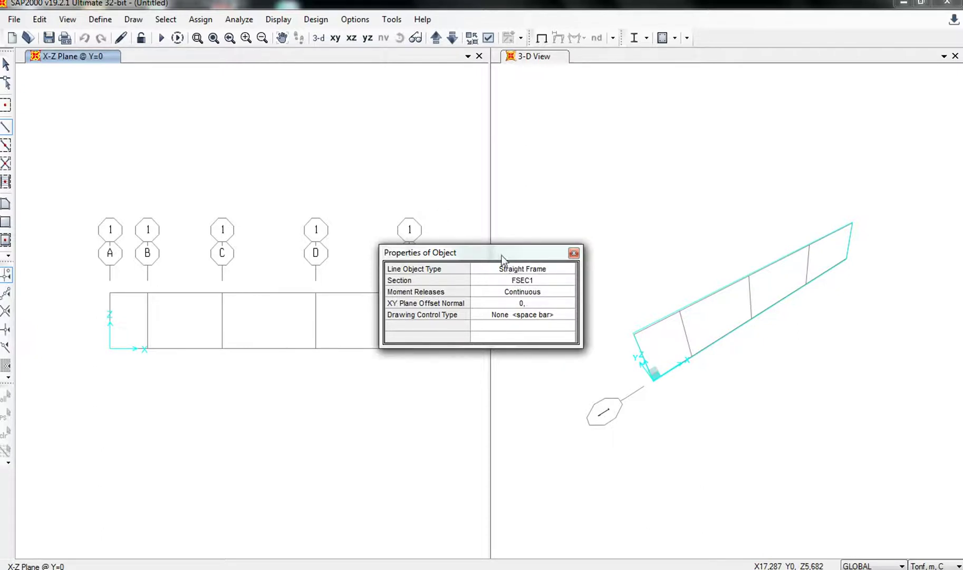
pyautogui.click(509, 270)
pyautogui.click(509, 270)
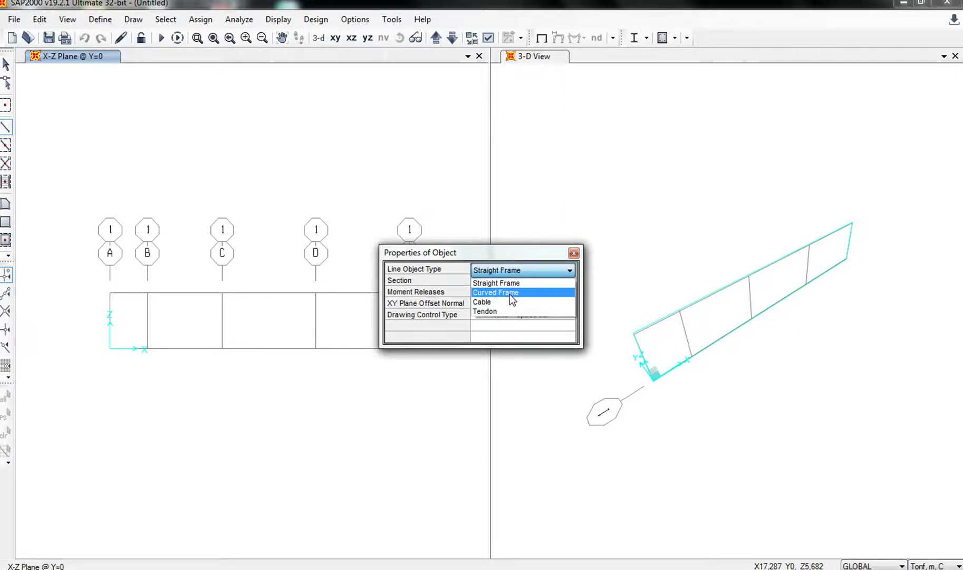
pyautogui.click(534, 275)
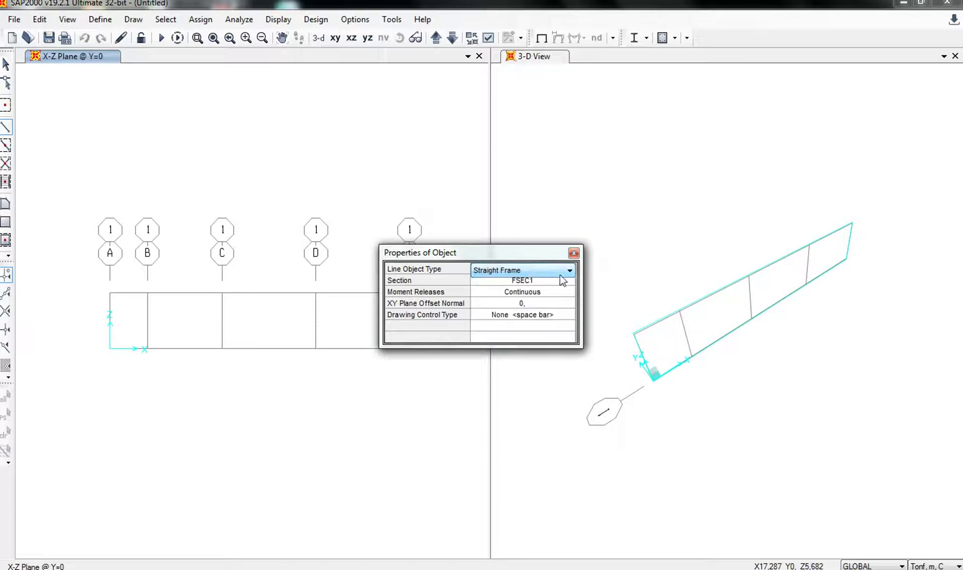
pyautogui.click(502, 283)
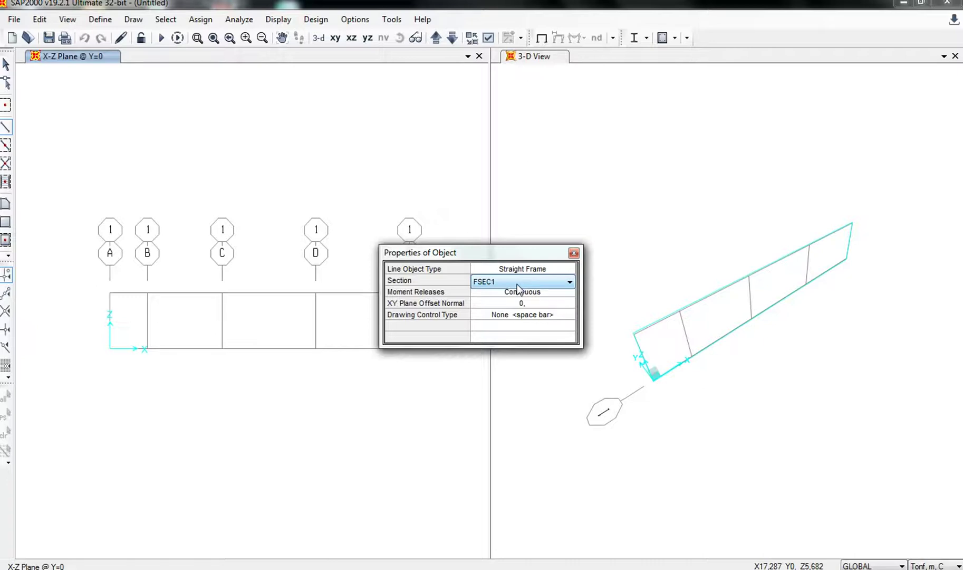
pyautogui.click(517, 285)
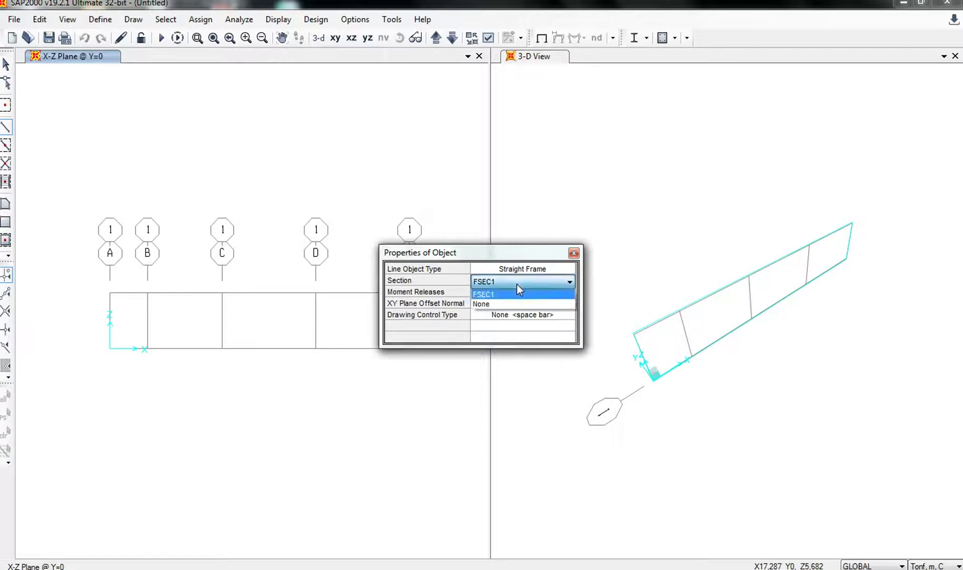
pyautogui.click(517, 285)
pyautogui.click(510, 293)
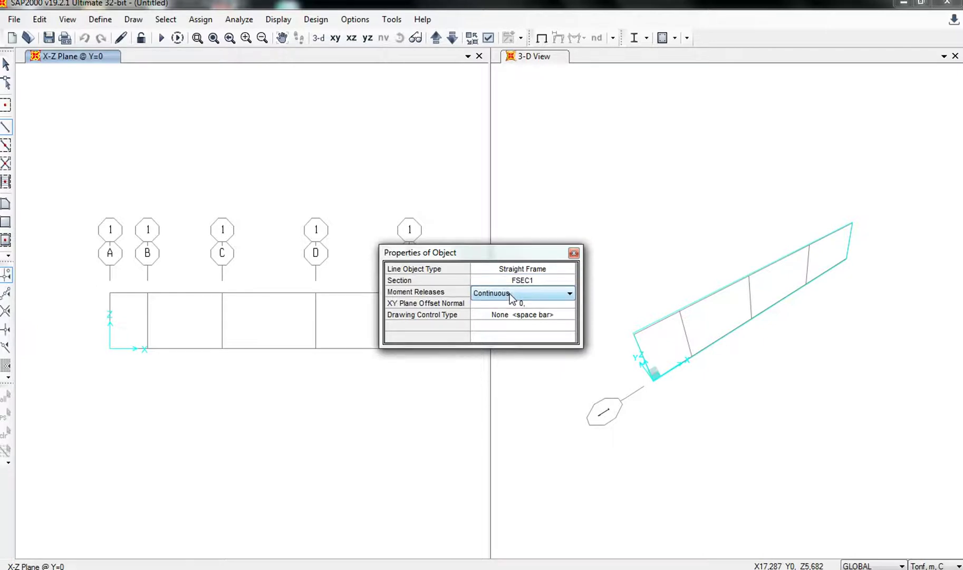
pyautogui.click(540, 294)
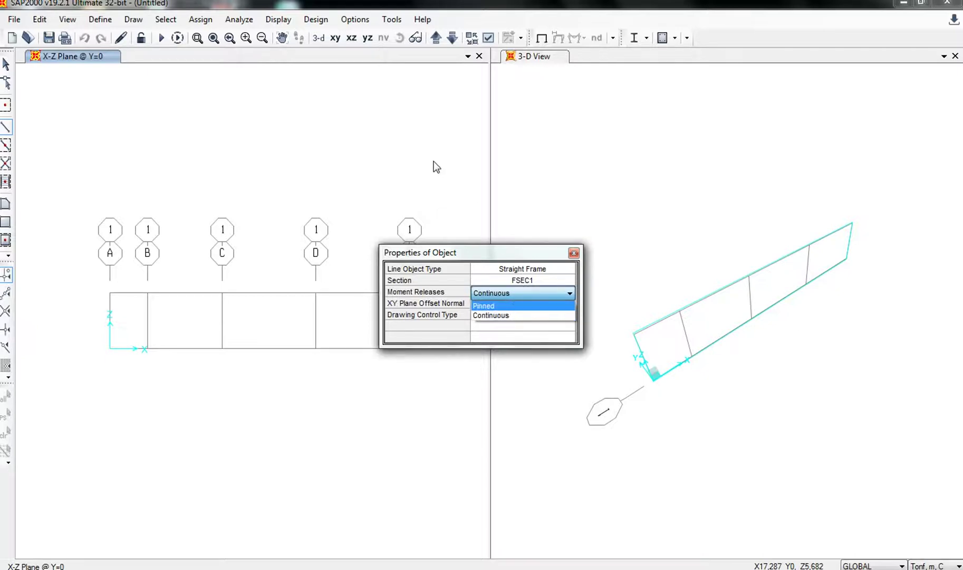
pyautogui.click(490, 294)
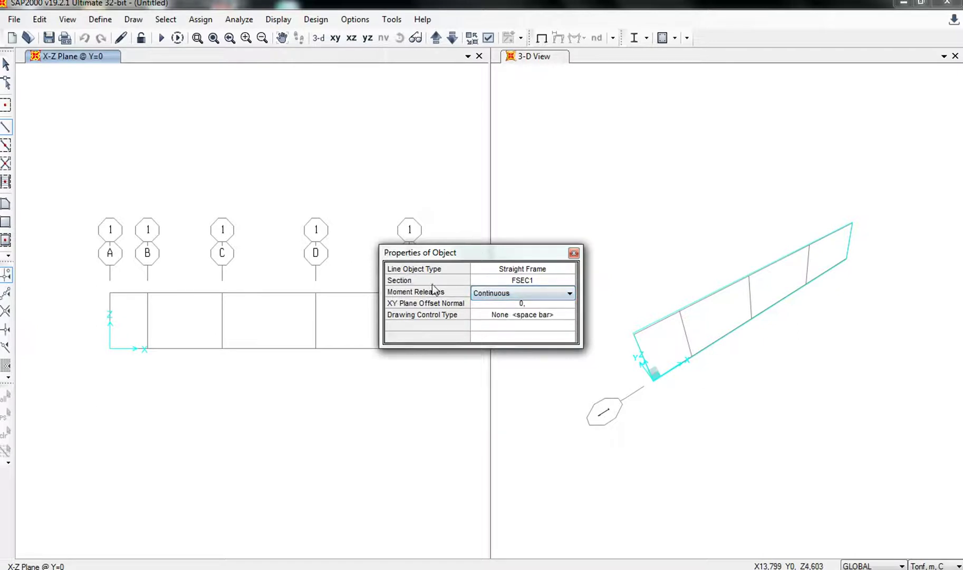
pyautogui.click(569, 295)
pyautogui.click(569, 294)
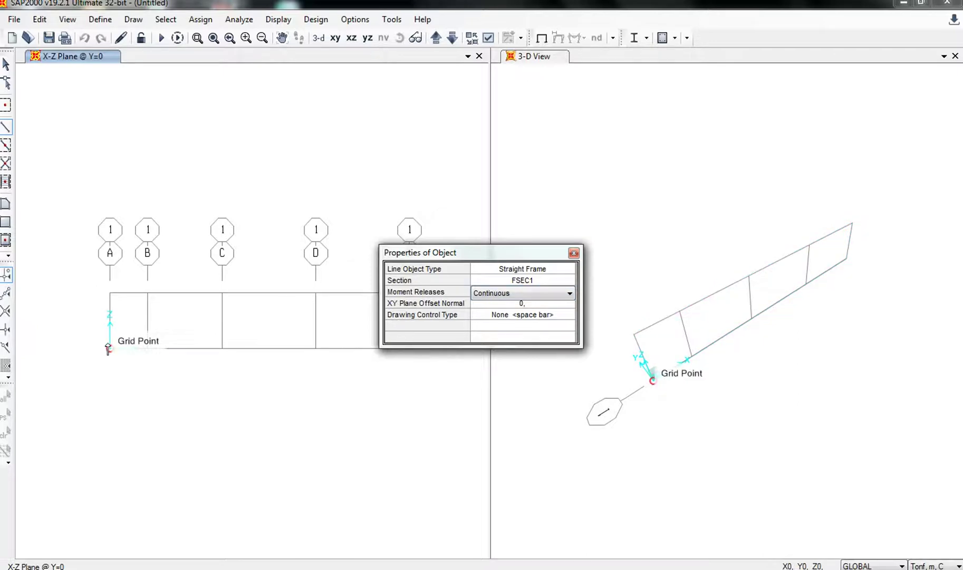
# Draw straight FSEC1 frame segments along the base grid line from A to B and from C to D
pyautogui.click(108, 348)
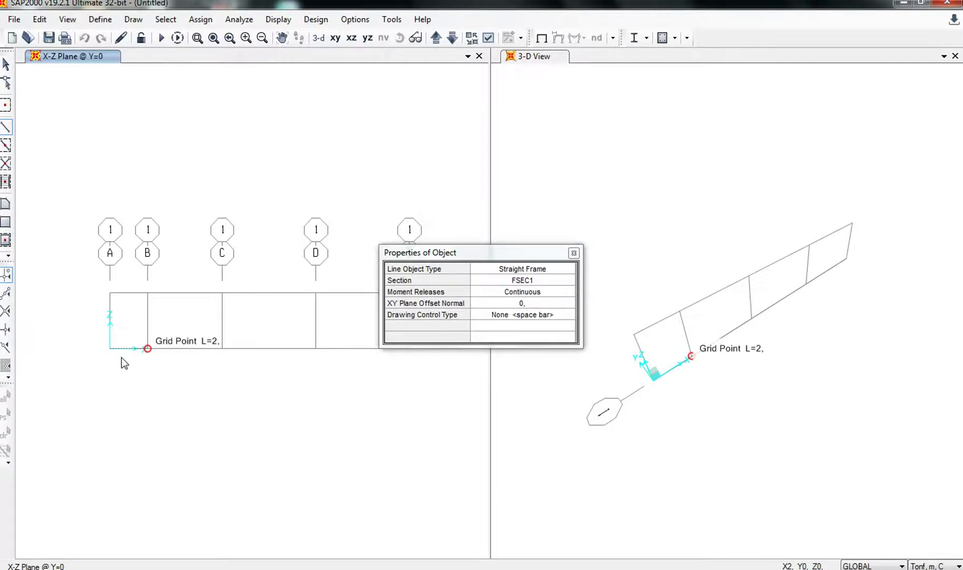
pyautogui.click(147, 348)
pyautogui.click(222, 348)
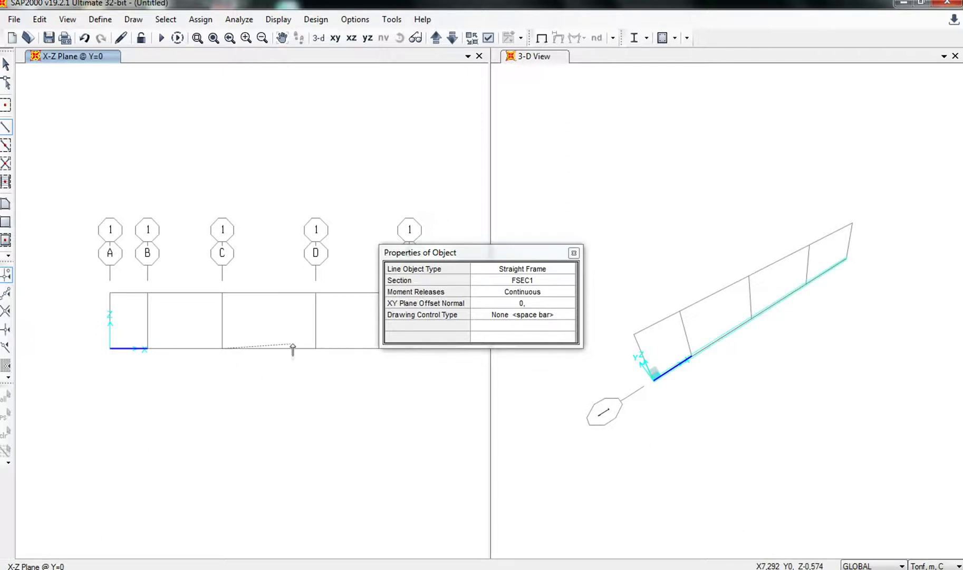
pyautogui.click(316, 349)
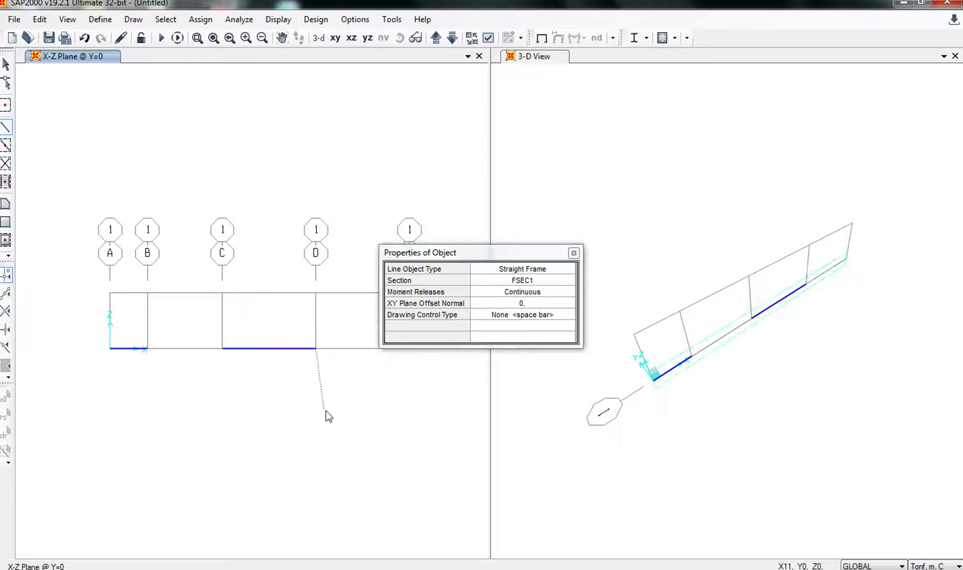
pyautogui.rightClick(252, 439)
pyautogui.press('Escape')
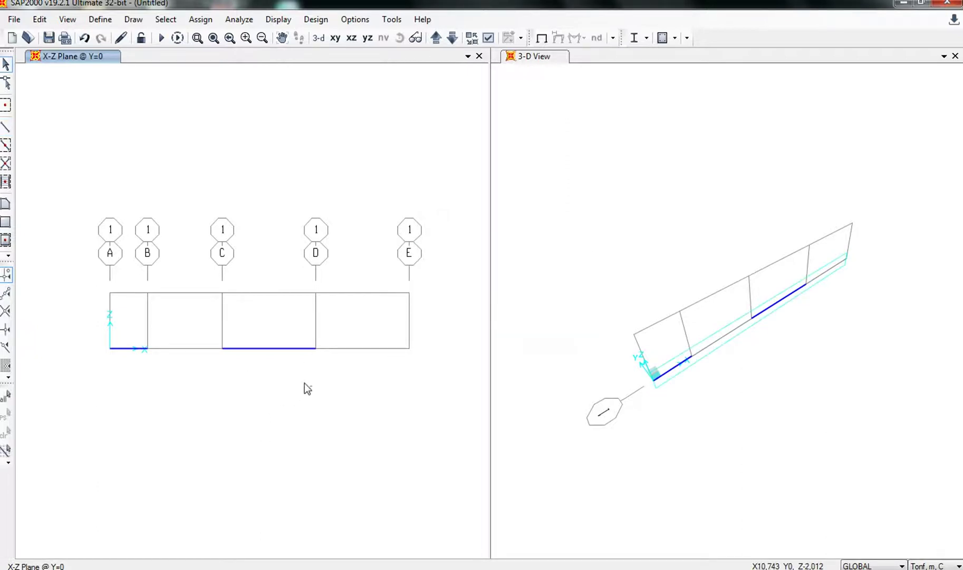
# Delete the trial frame segments along the base grid line in the X-Z view
pyautogui.moveTo(260, 360); pyautogui.dragTo(115, 331)
pyautogui.moveTo(356, 376); pyautogui.dragTo(90, 327)
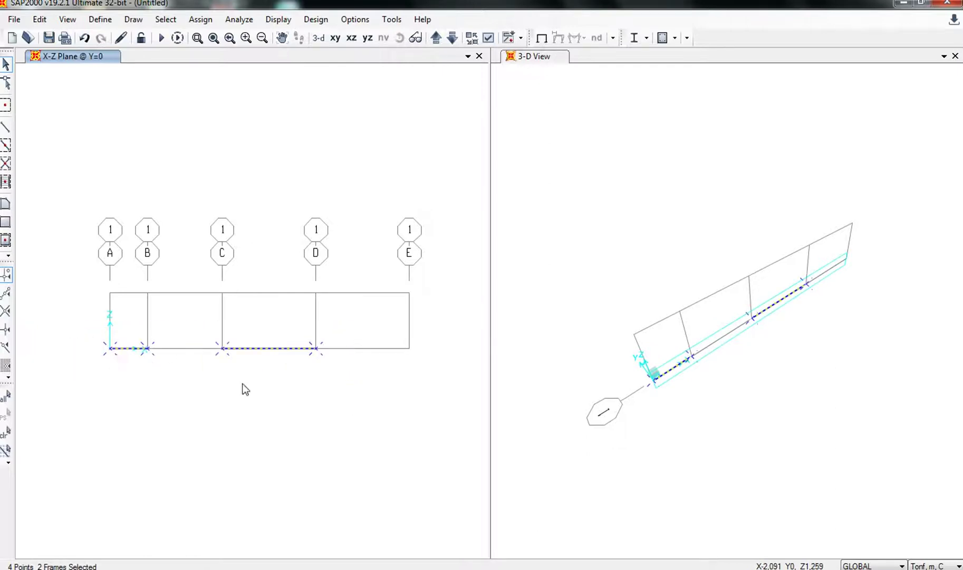
pyautogui.press('Delete')
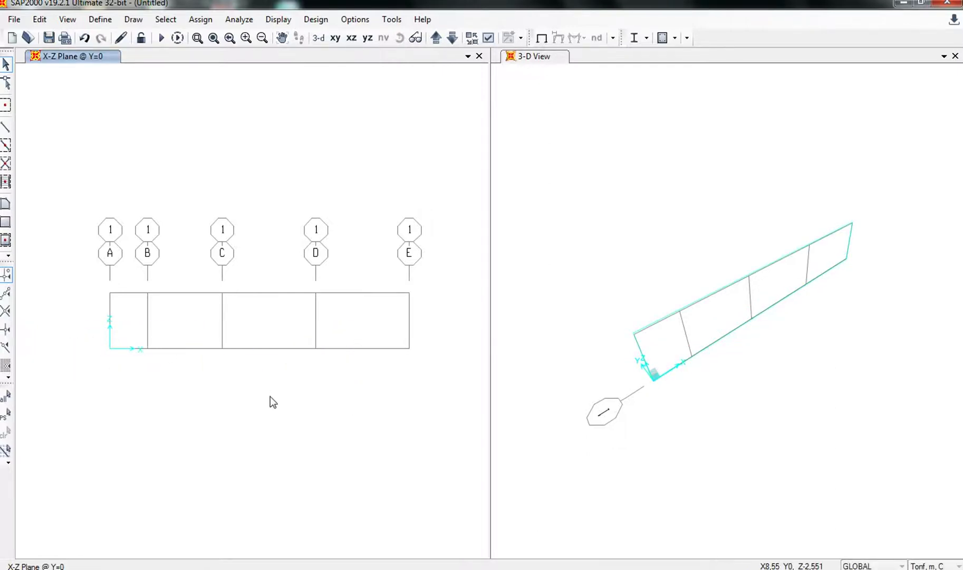
# Quick-draw continuous straight FSEC1 frames over all base grid segments from A to E at Z = 0
pyautogui.click(7, 146)
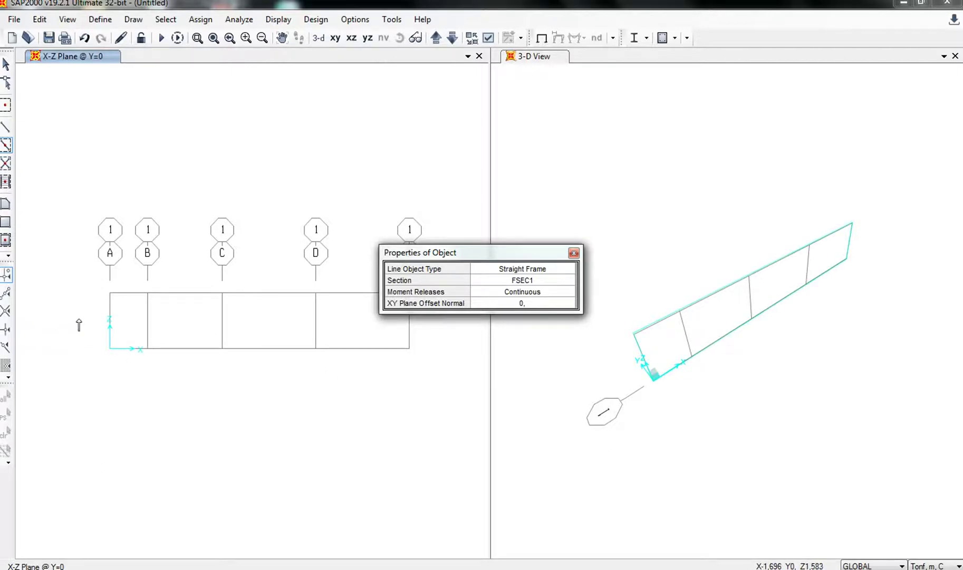
pyautogui.moveTo(78, 319); pyautogui.dragTo(425, 397)
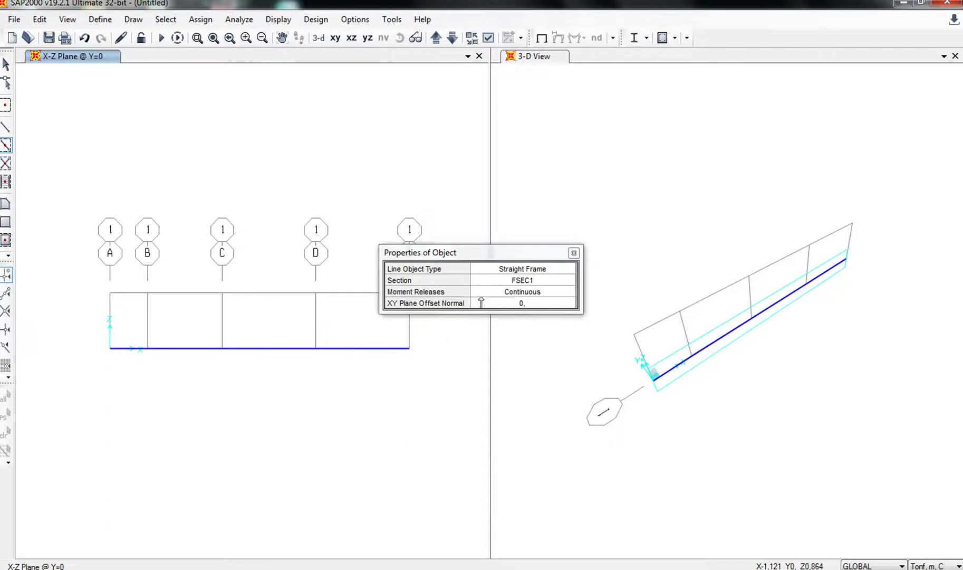
pyautogui.click(574, 253)
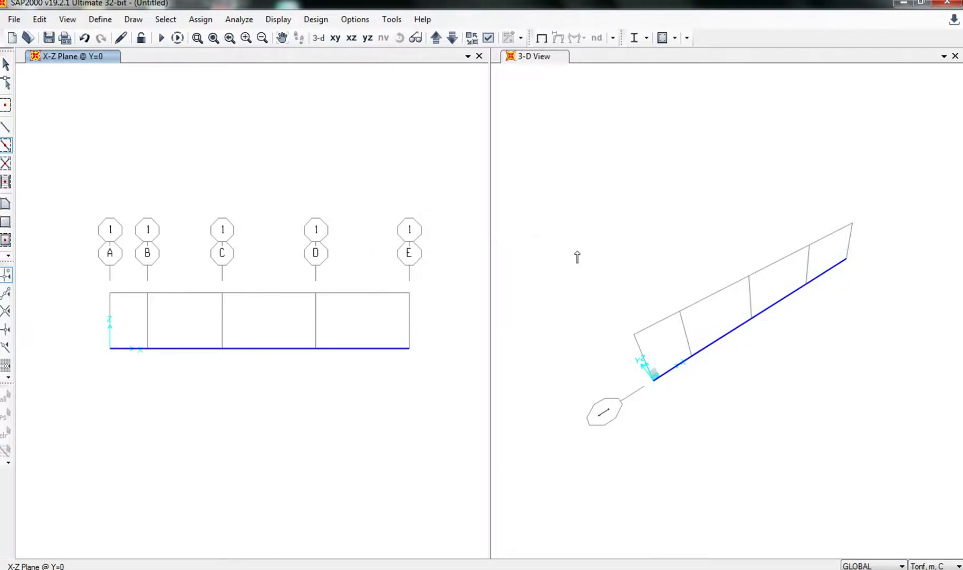
pyautogui.press('Escape')
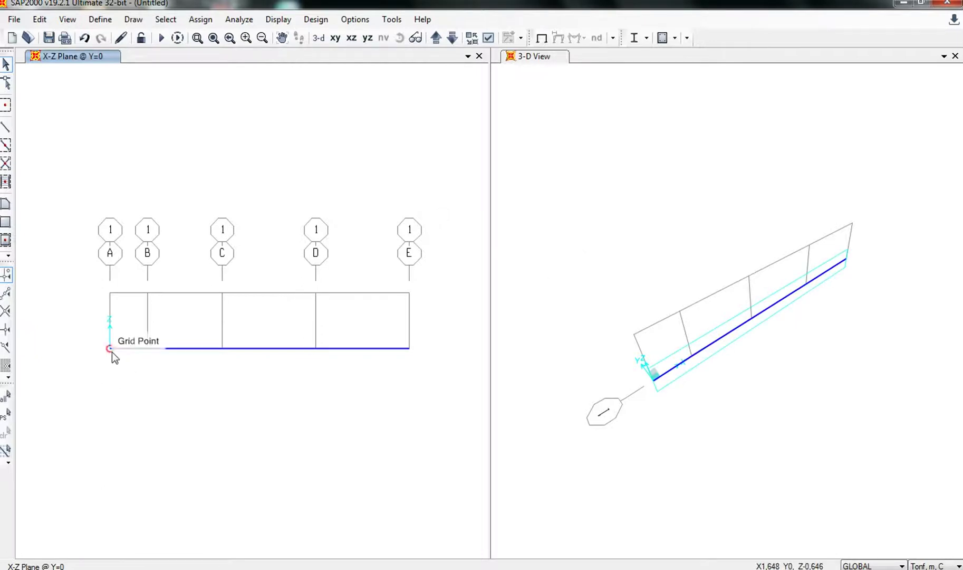
# Check the continuous beam's separate frame segments by selecting them along the base line in the X-Z view, and clear the selection
pyautogui.doubleClick(135, 349)
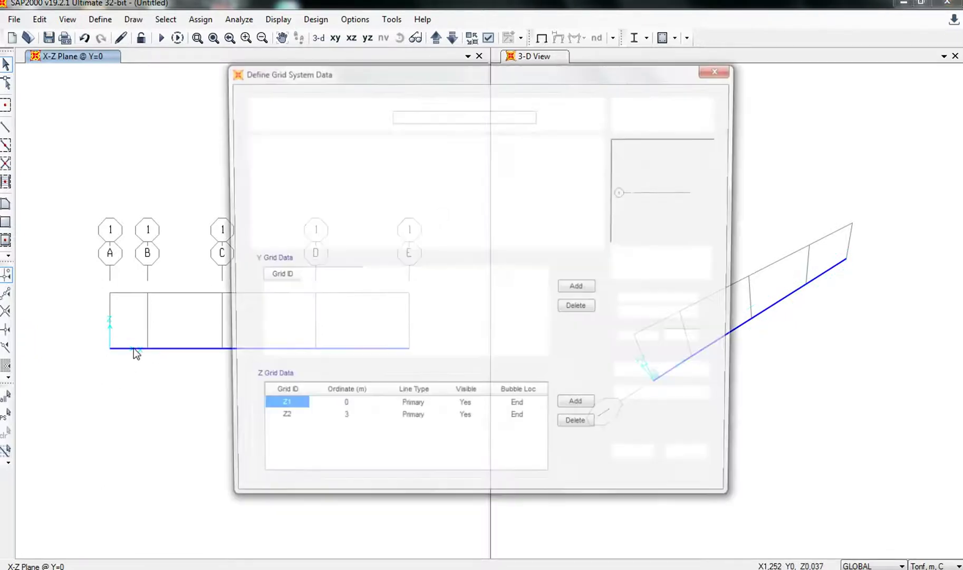
pyautogui.click(720, 69)
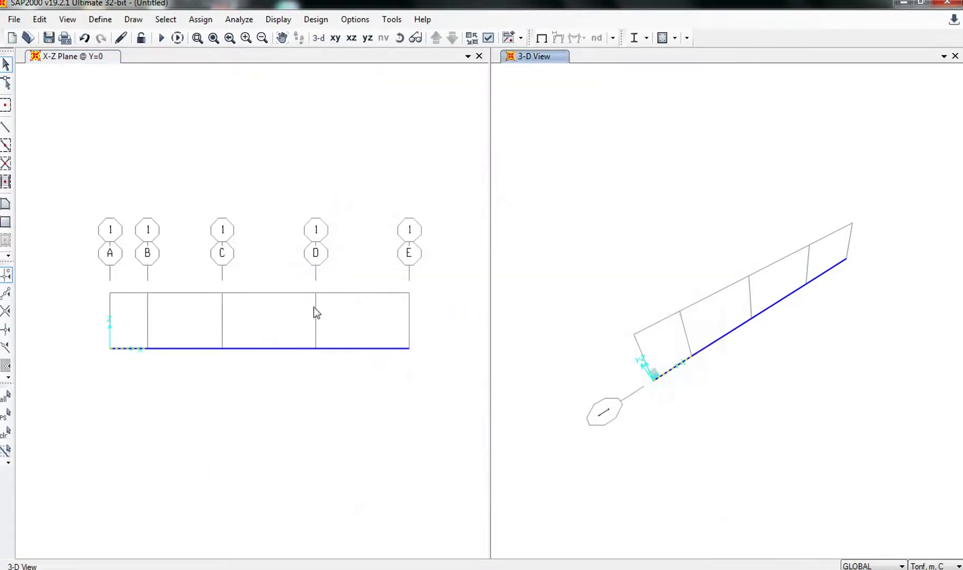
pyautogui.doubleClick(175, 349)
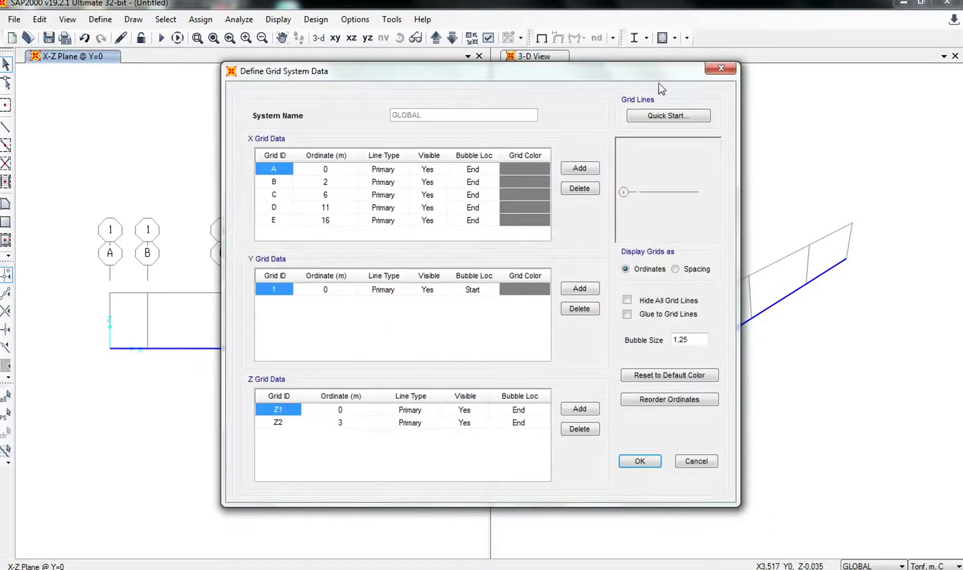
pyautogui.click(720, 69)
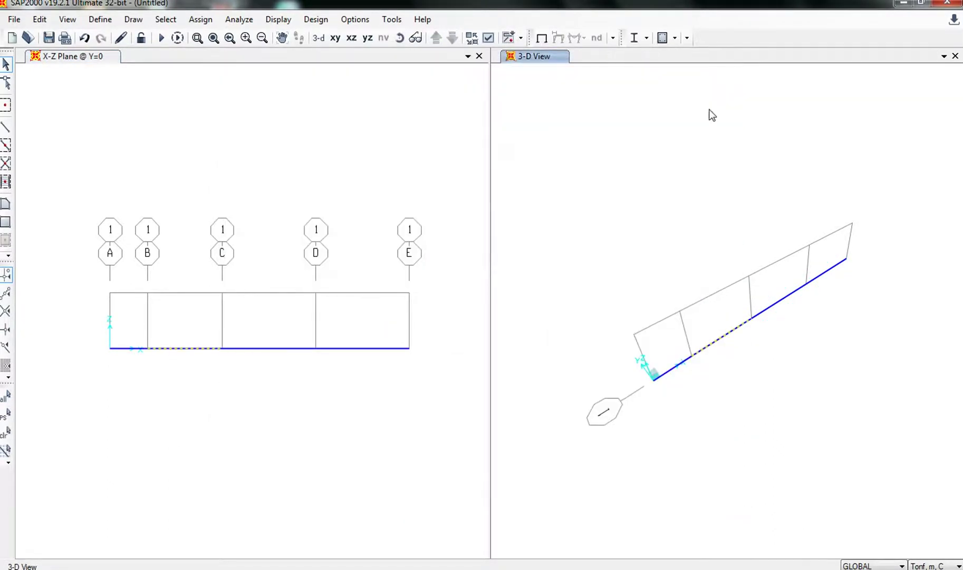
pyautogui.click(274, 354)
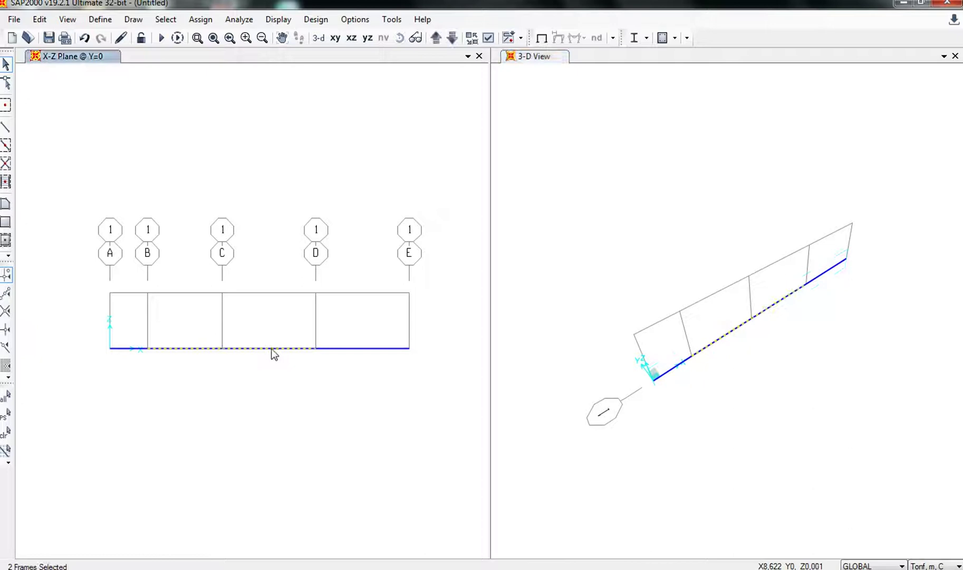
pyautogui.click(341, 353)
pyautogui.click(134, 351)
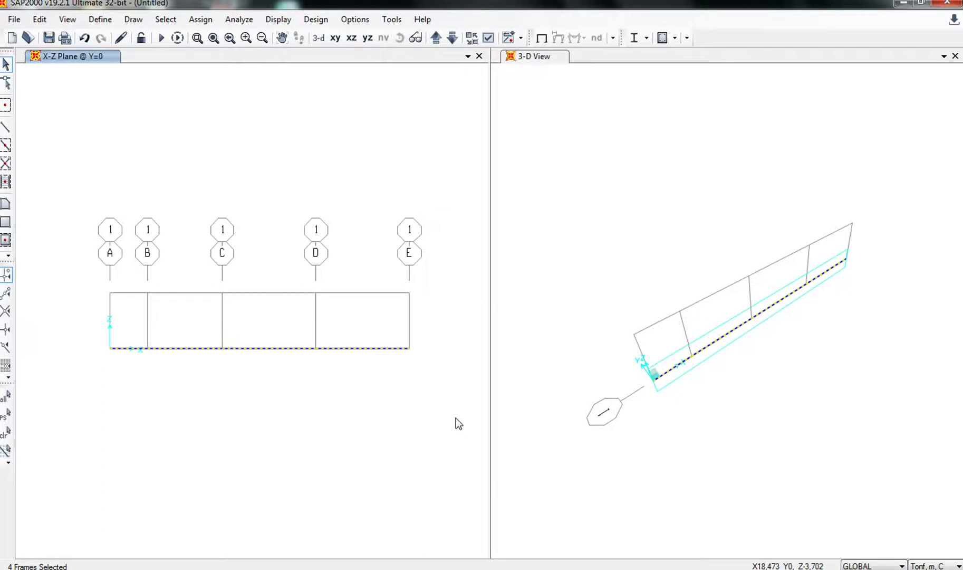
pyautogui.press('Escape')
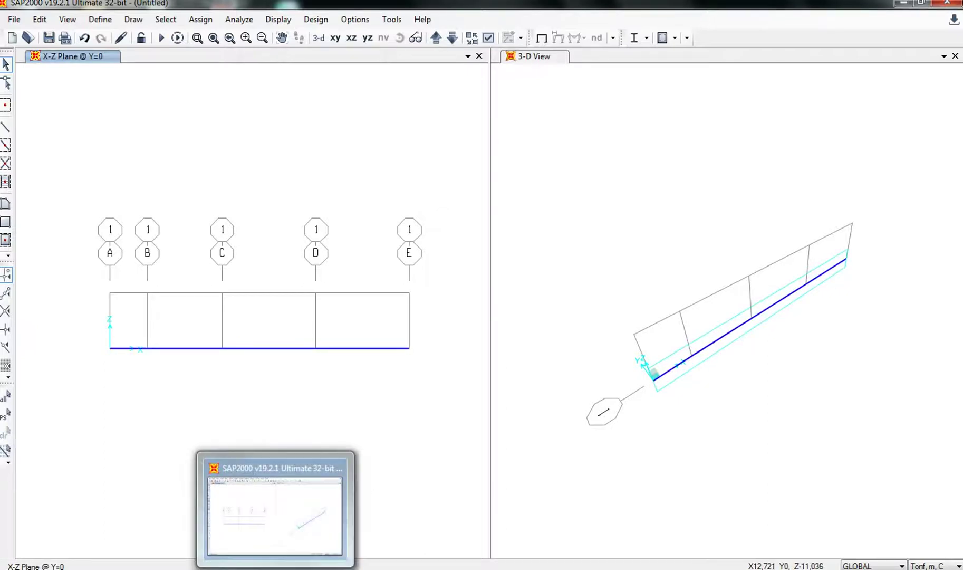
# Consult the beam's supports in the Maple problem statement, return to SAP2000 and select the base joints at B, C and D
pyautogui.click(316, 568)
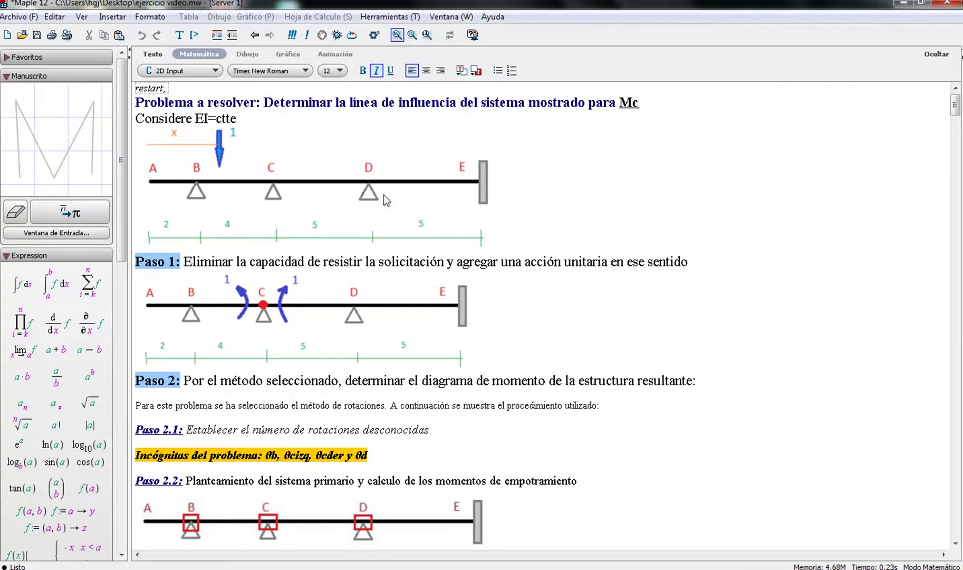
pyautogui.click(304, 568)
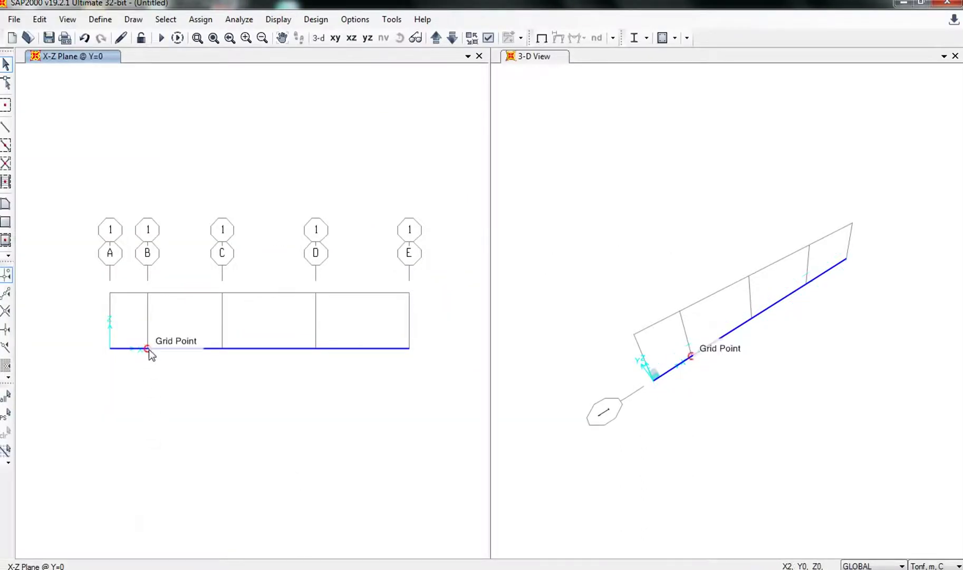
pyautogui.click(148, 348)
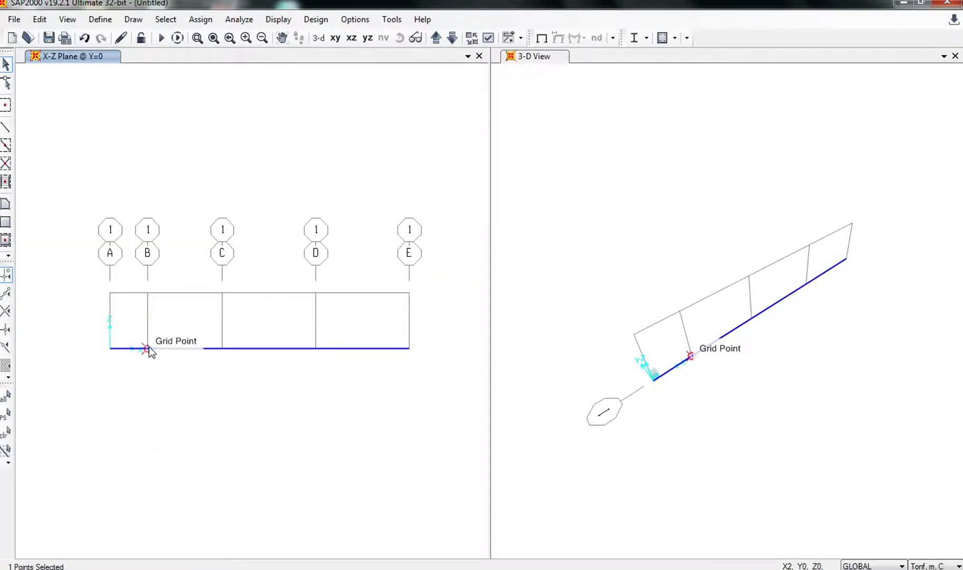
pyautogui.click(225, 348)
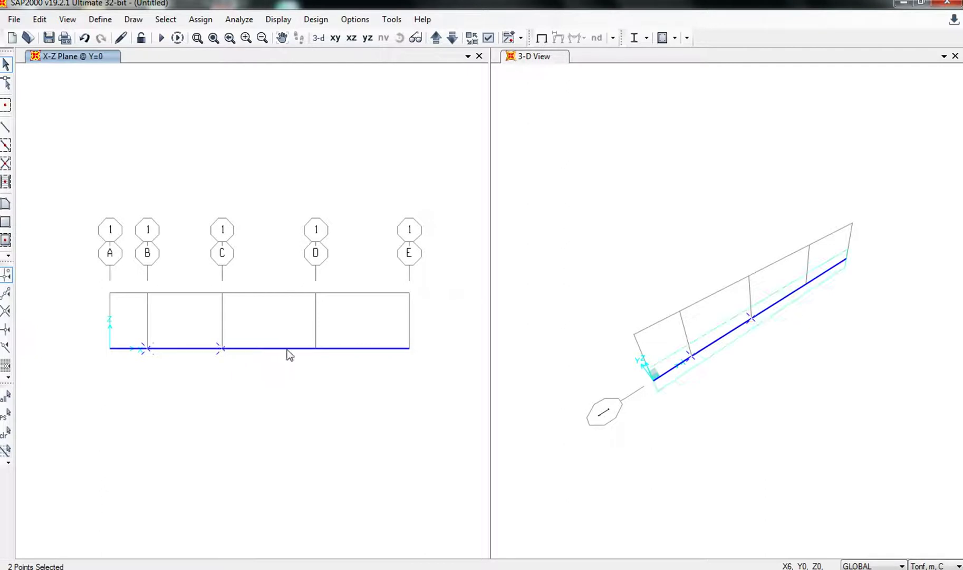
pyautogui.click(316, 348)
pyautogui.click(197, 19)
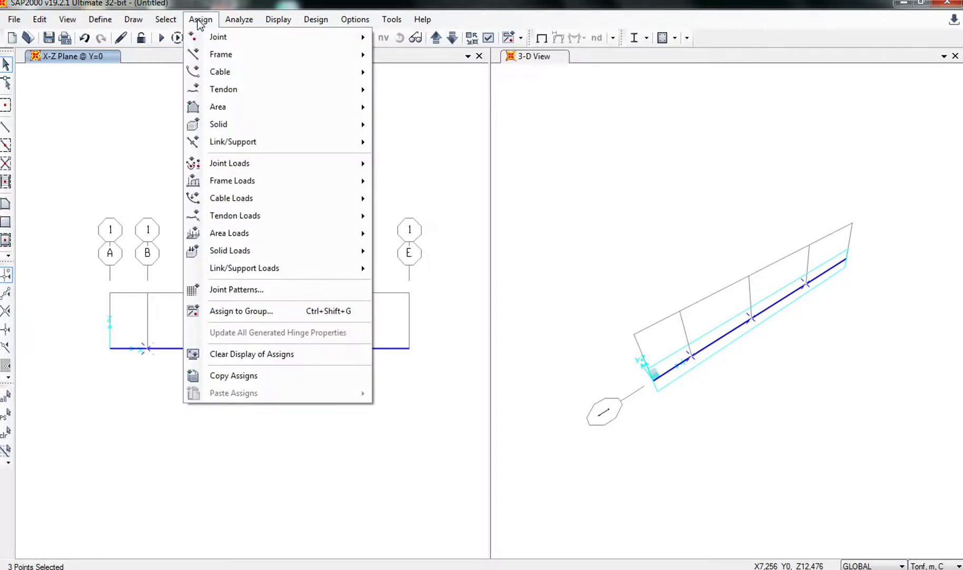
pyautogui.moveTo(212, 40)
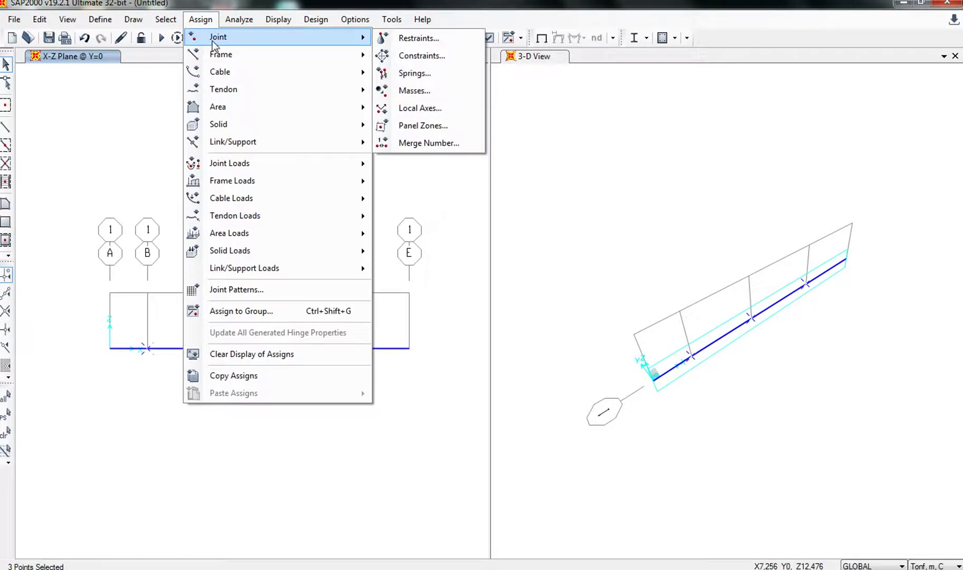
pyautogui.click(428, 42)
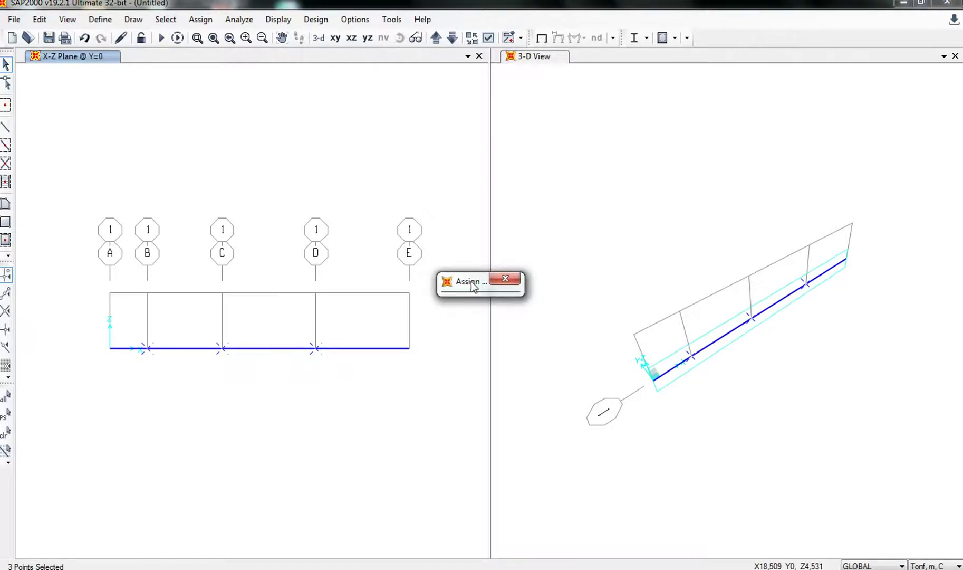
pyautogui.click(514, 277)
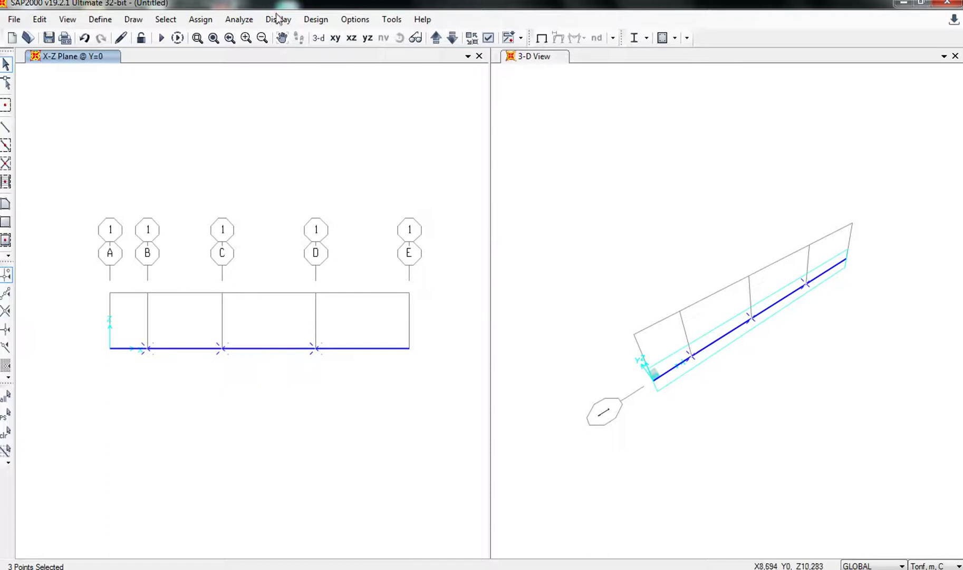
# Assign pinned joint restraints to B, C and D, with Translation 1, 2 and 3 restrained and all rotations free
pyautogui.click(194, 20)
pyautogui.moveTo(211, 36)
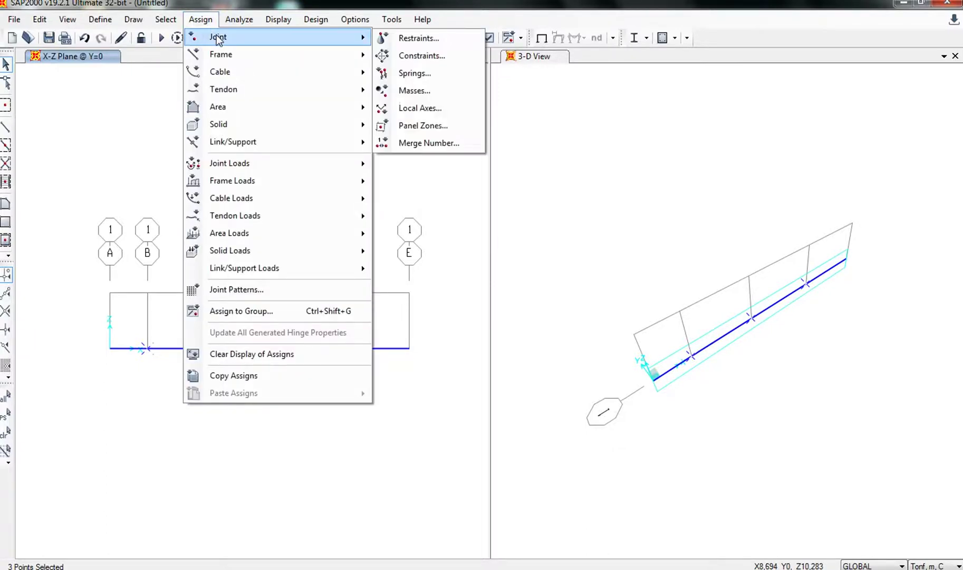
pyautogui.click(420, 42)
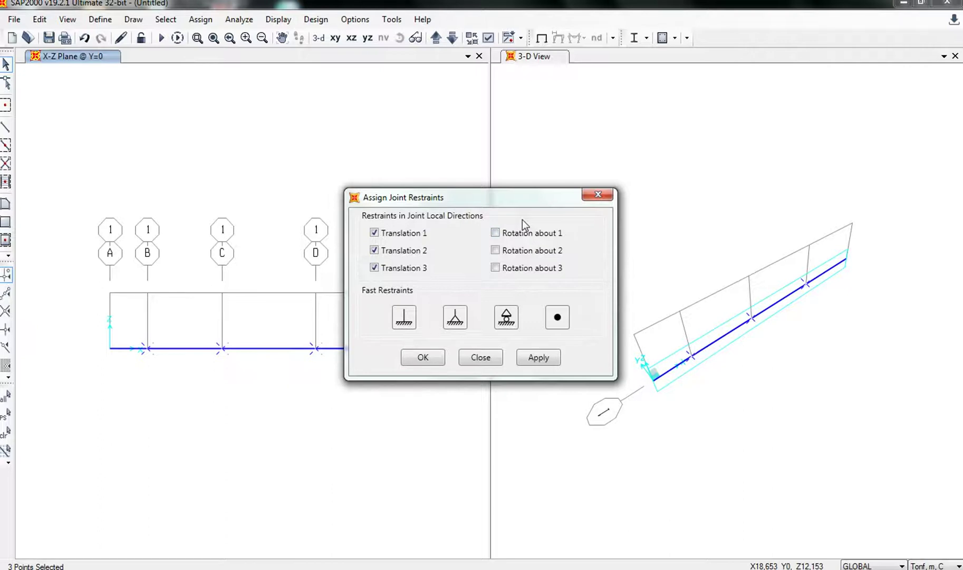
pyautogui.click(430, 233)
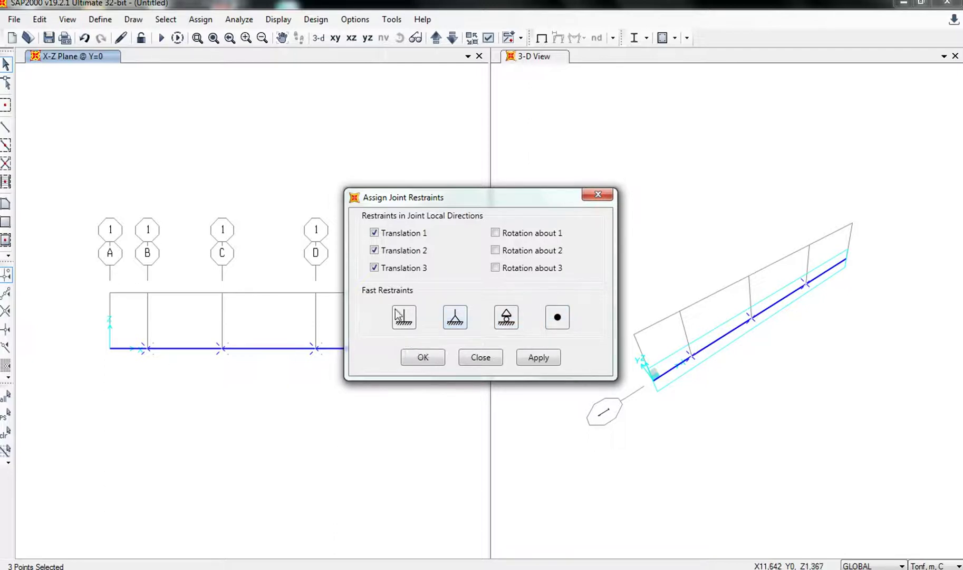
pyautogui.click(455, 314)
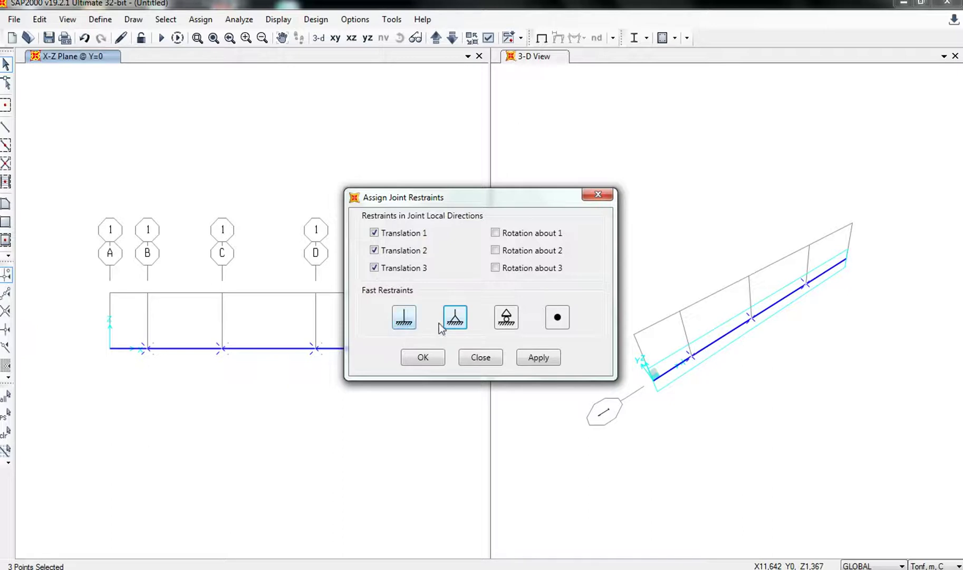
pyautogui.click(410, 323)
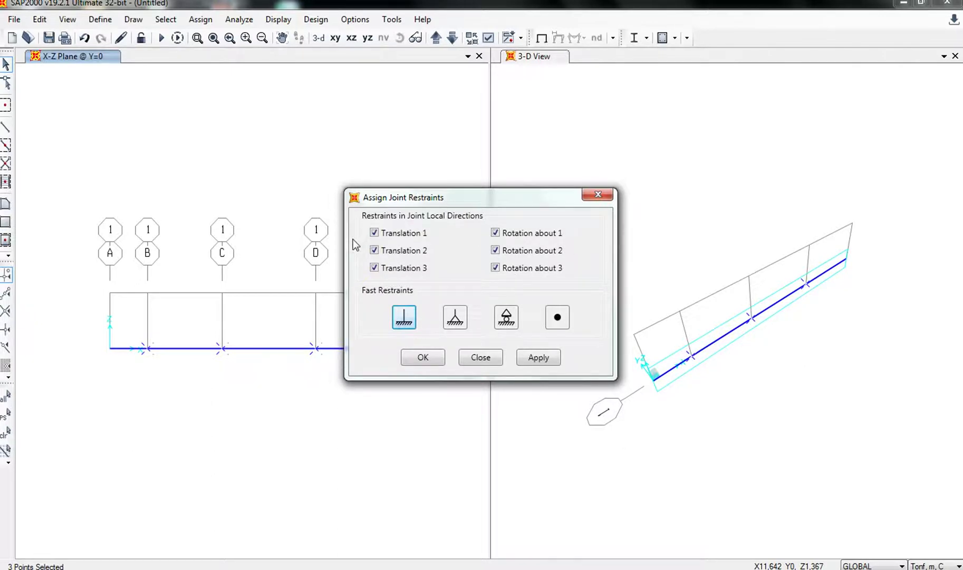
pyautogui.click(456, 318)
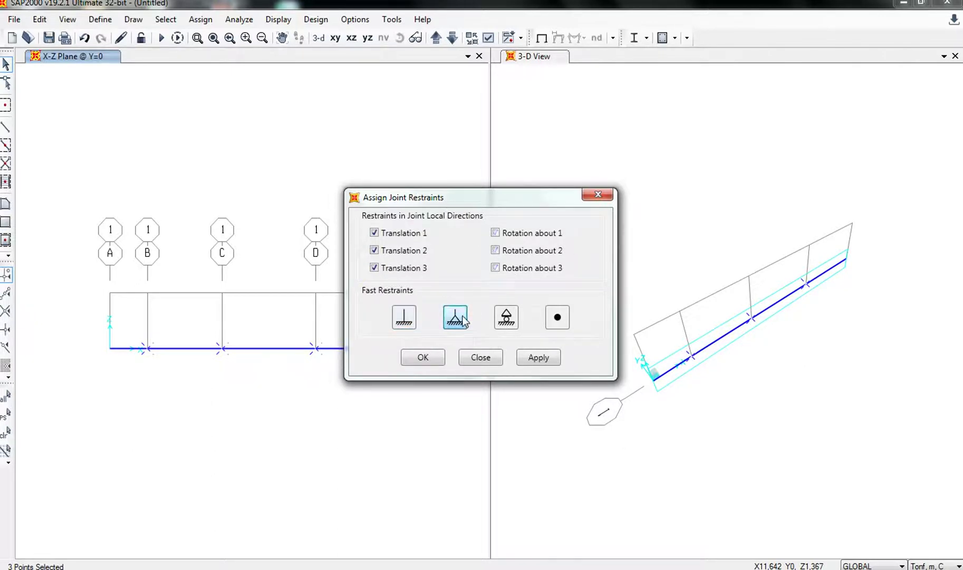
pyautogui.click(426, 360)
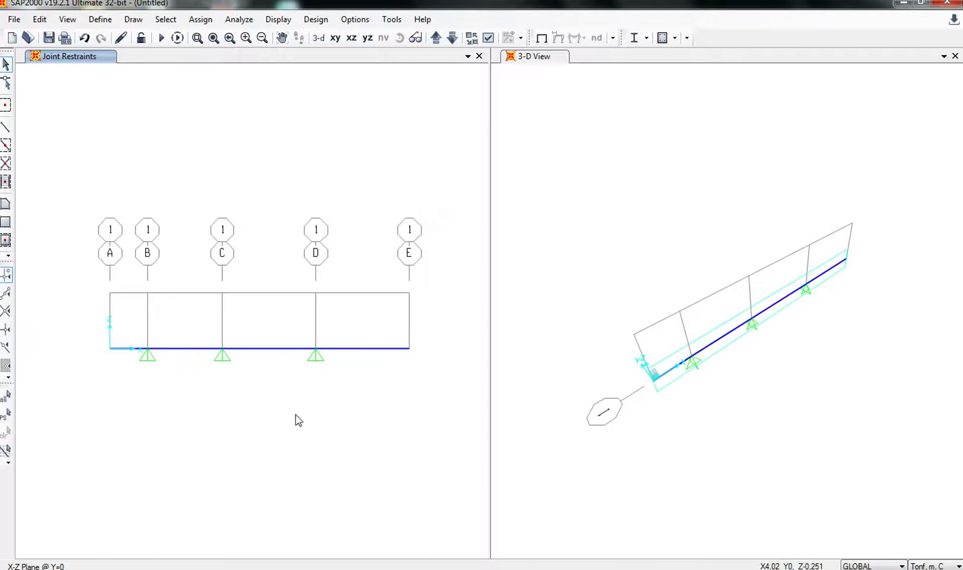
# Assign a fixed joint restraint to the base joint at E, restraining all three translations and all three rotations
pyautogui.click(409, 348)
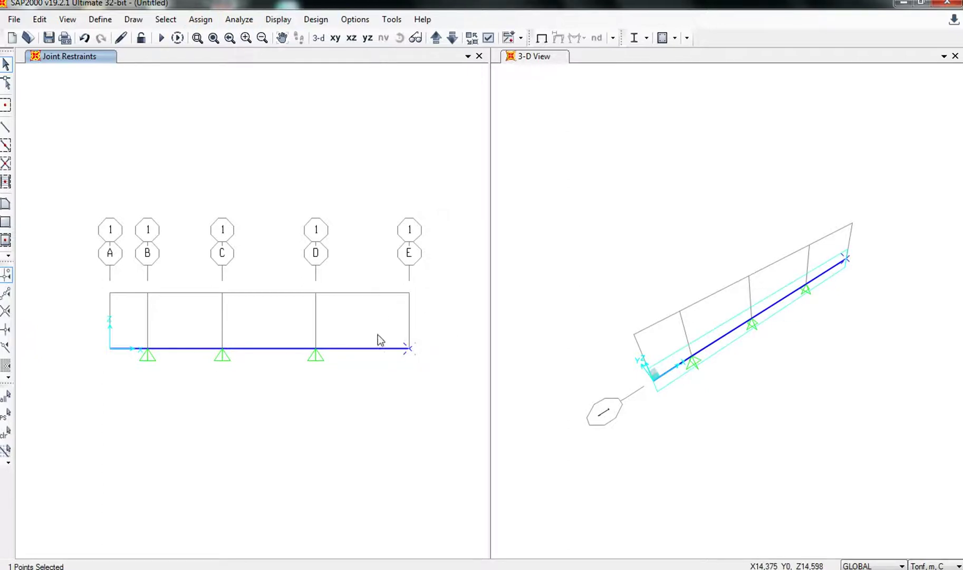
pyautogui.click(204, 23)
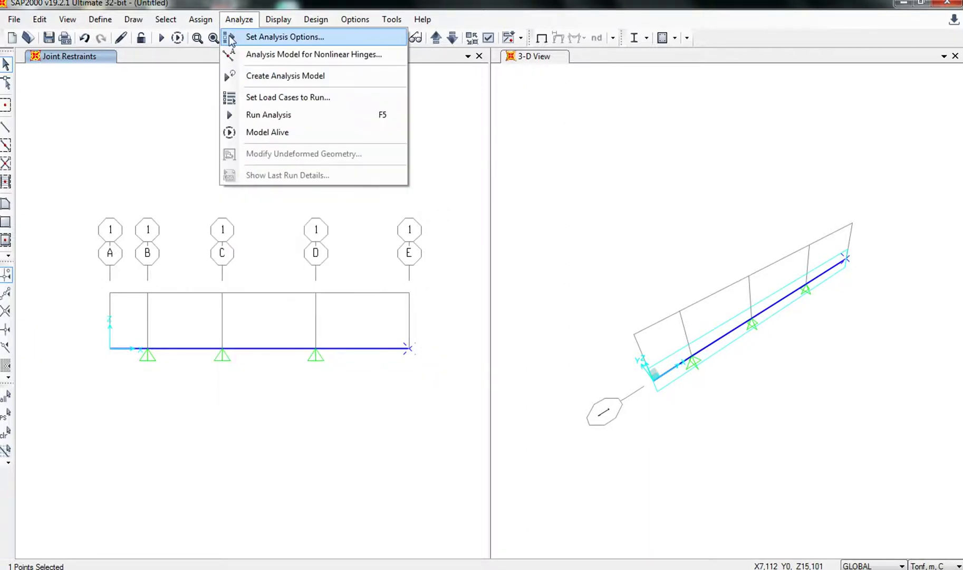
pyautogui.moveTo(222, 36)
pyautogui.click(411, 37)
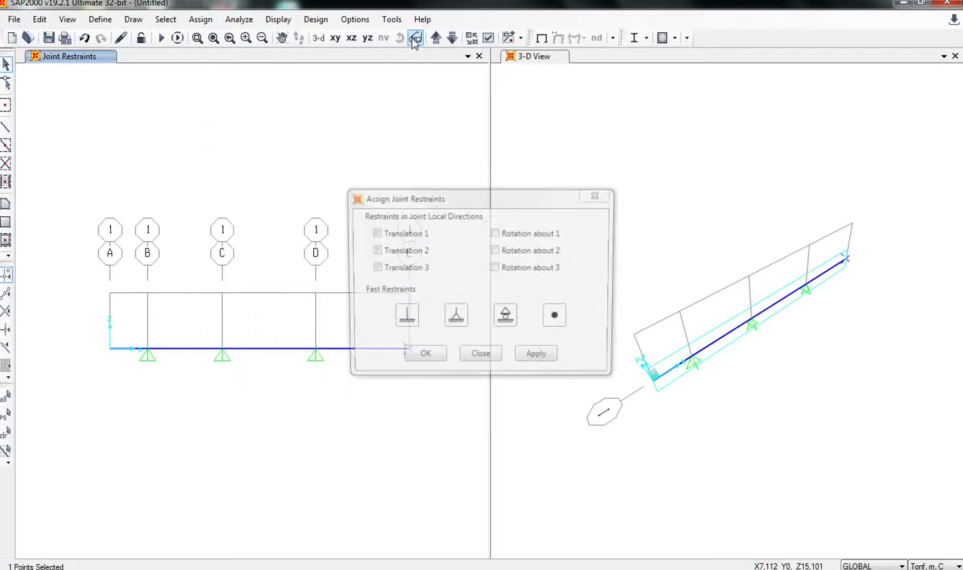
pyautogui.click(404, 317)
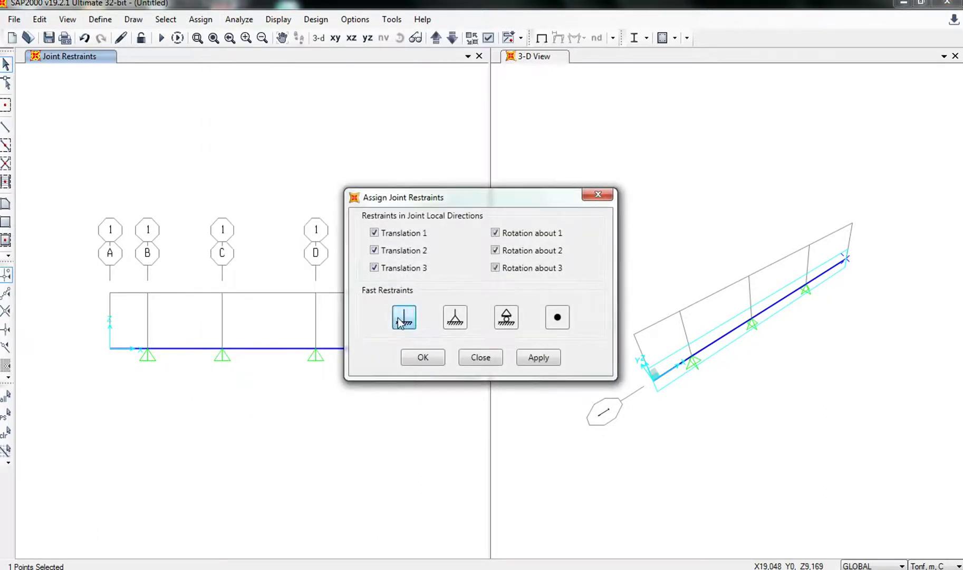
pyautogui.click(423, 358)
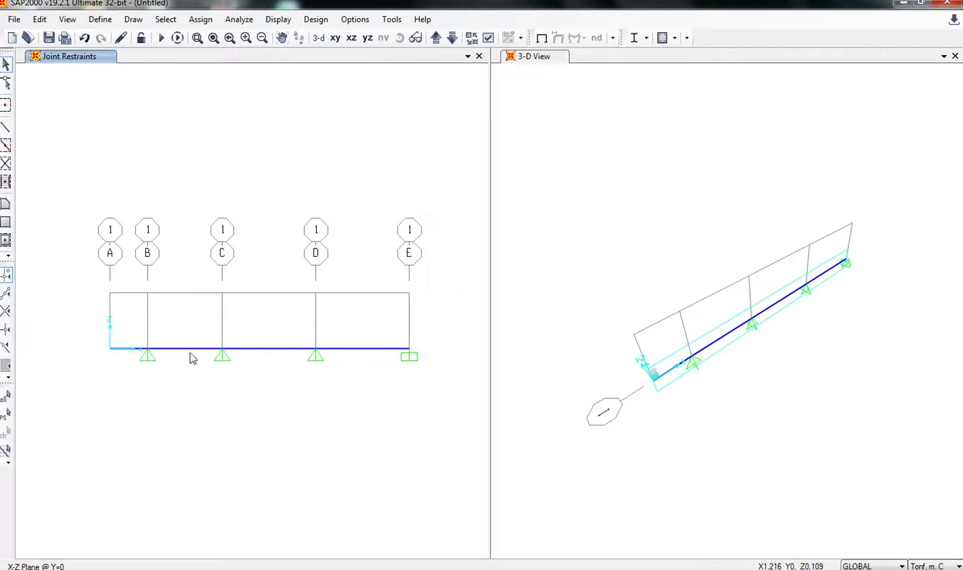
# Examine the four frame segments from A to E by selecting each one in turn, and clear the selection
pyautogui.click(131, 349)
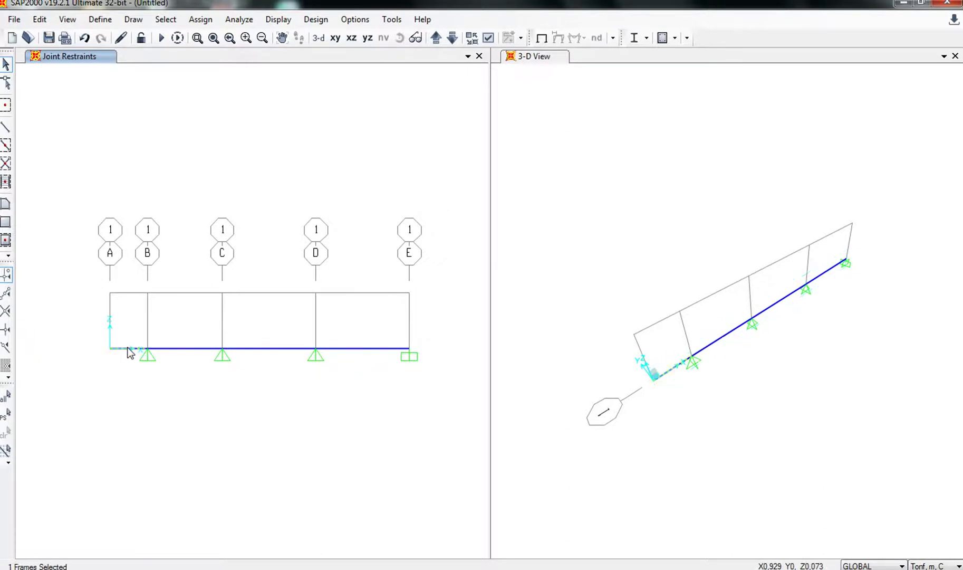
pyautogui.click(172, 348)
pyautogui.click(260, 348)
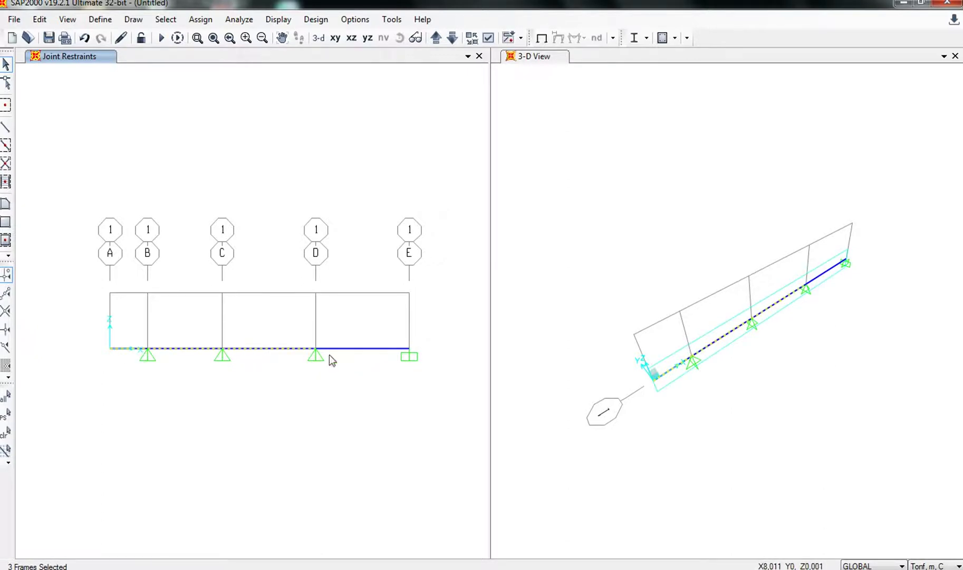
pyautogui.click(351, 348)
pyautogui.press('Escape')
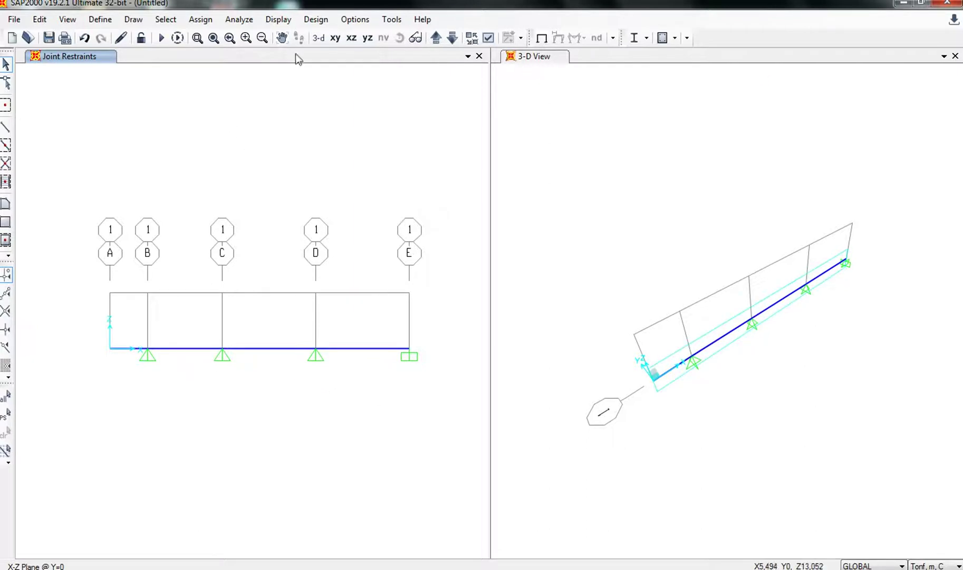
# Show the undeformed shape in the X-Z view and display the frame labels there
pyautogui.click(542, 40)
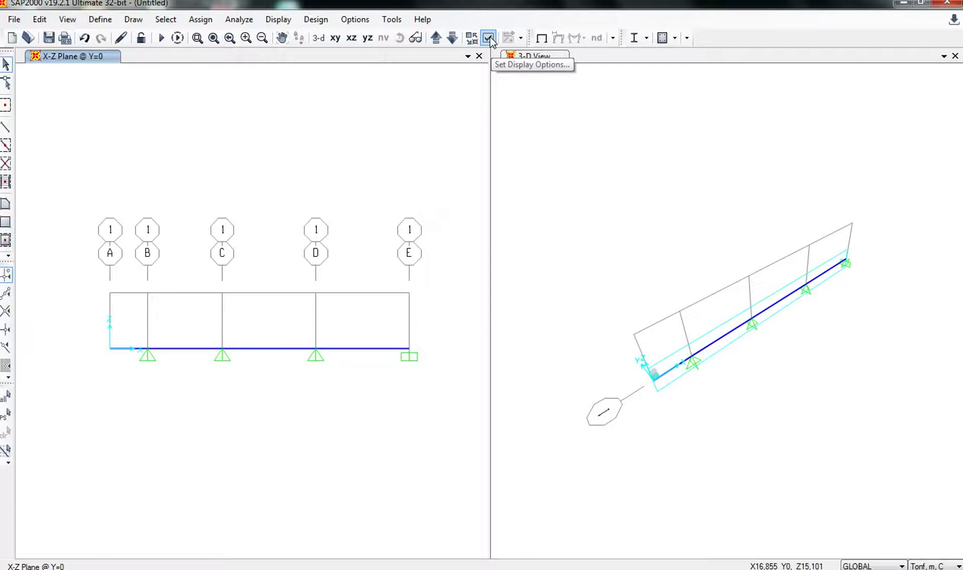
pyautogui.click(489, 37)
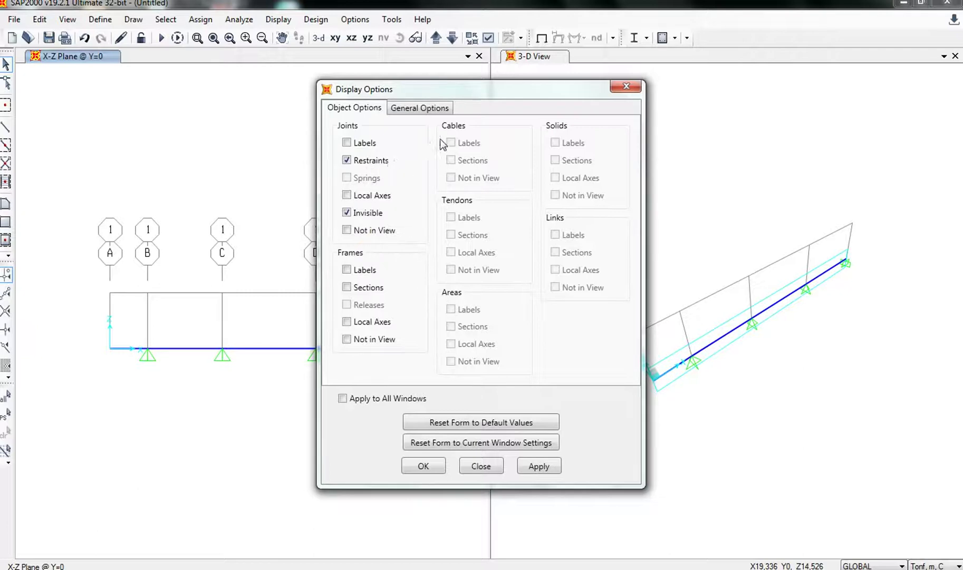
pyautogui.click(347, 270)
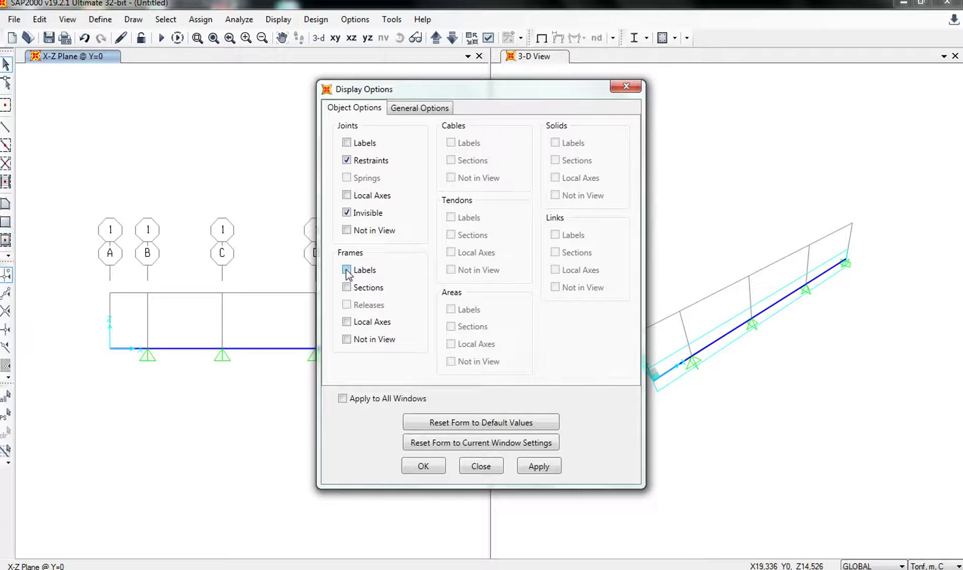
pyautogui.click(423, 466)
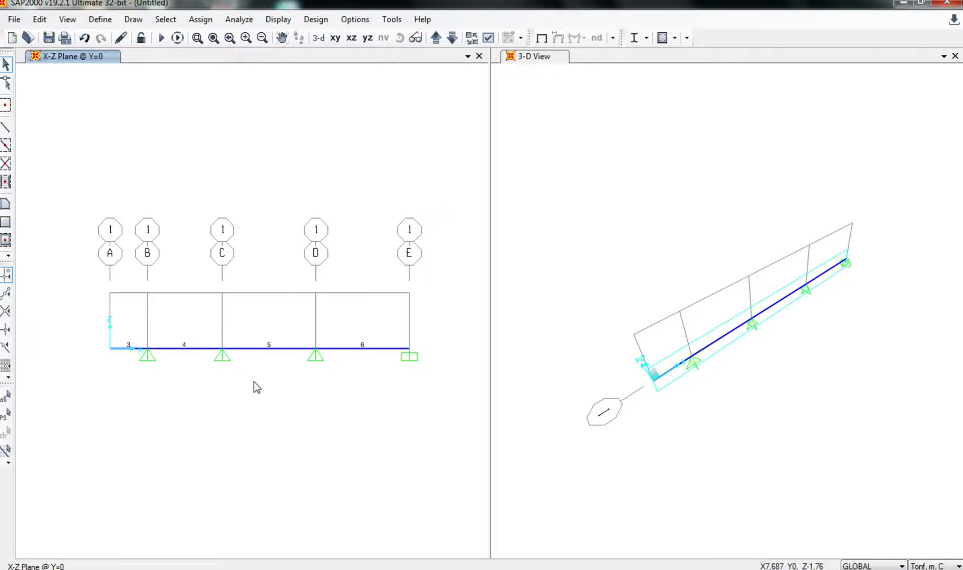
# Create a new moving load path defined from frames and name it Trayectoria
pyautogui.click(100, 24)
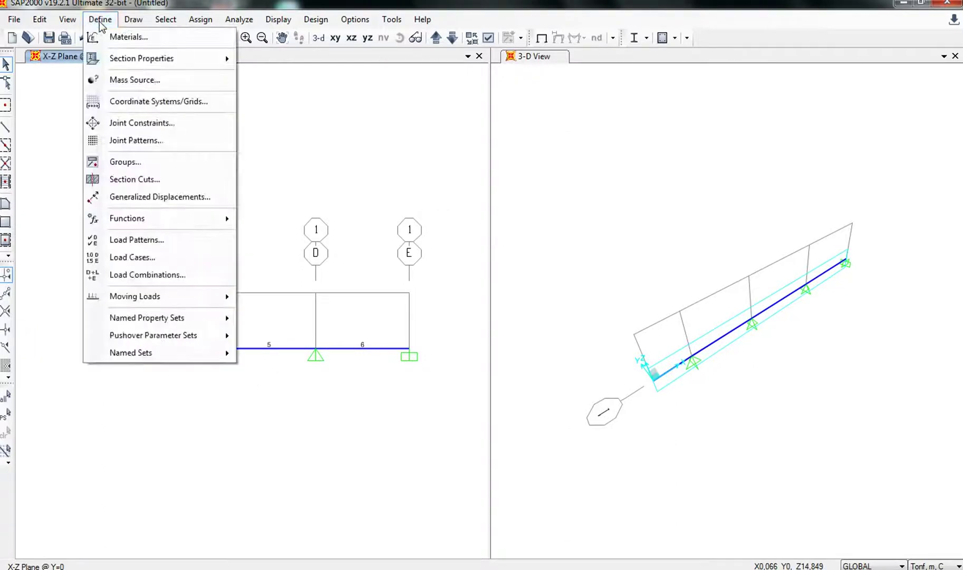
pyautogui.click(100, 24)
pyautogui.click(101, 24)
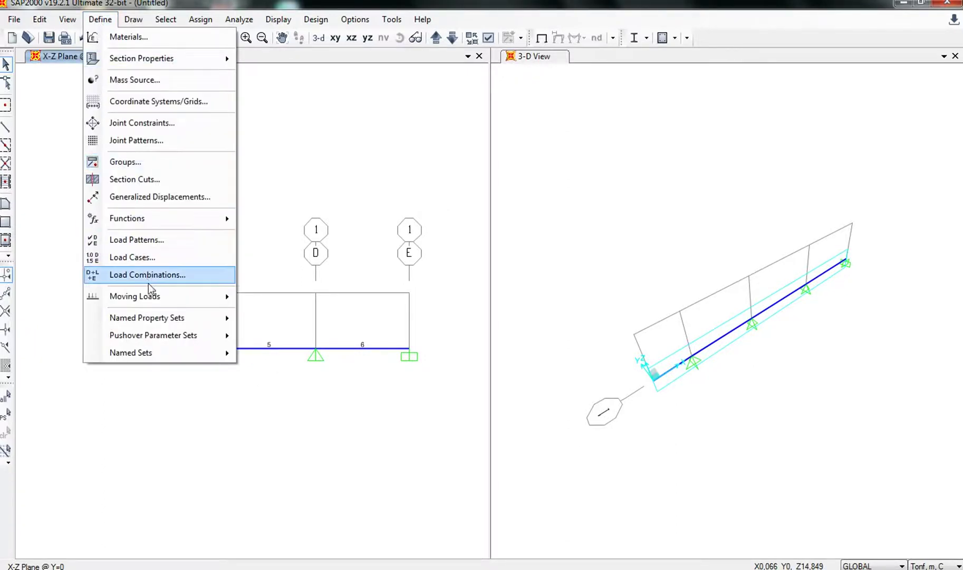
pyautogui.moveTo(155, 301)
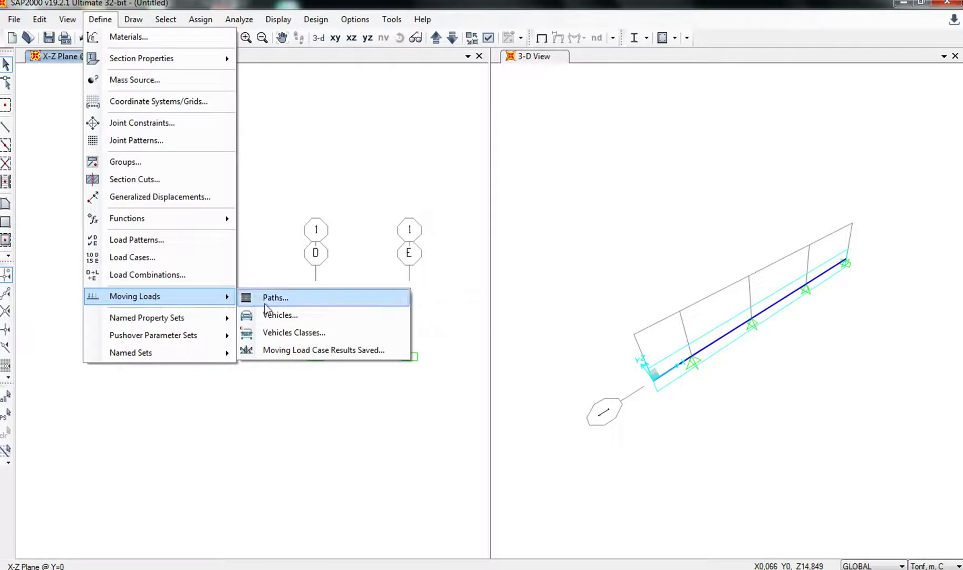
pyautogui.click(303, 299)
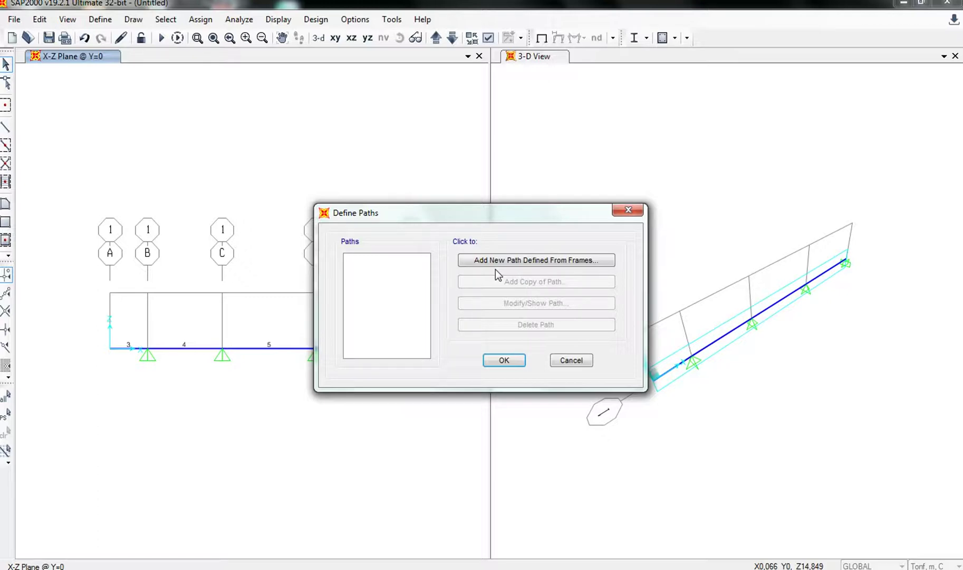
pyautogui.click(485, 261)
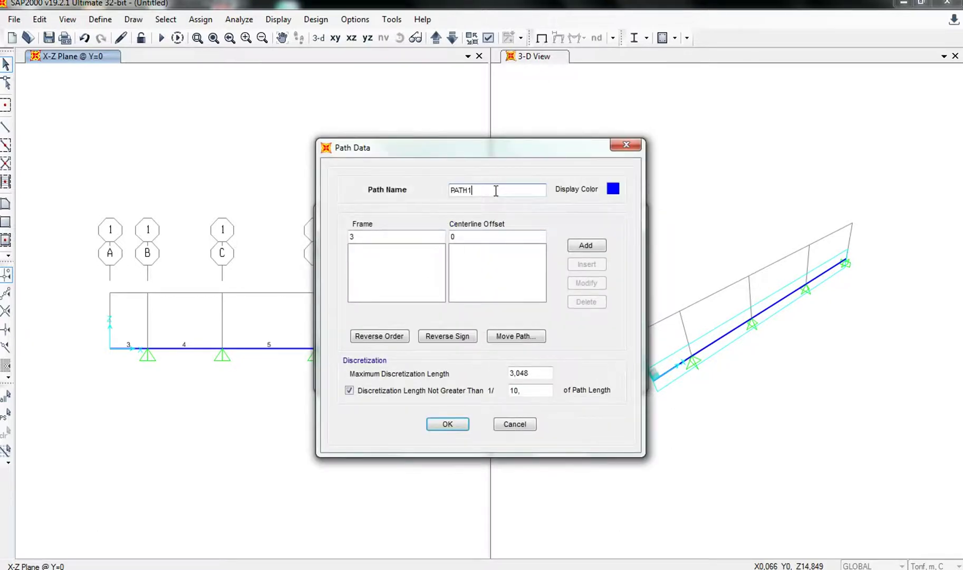
pyautogui.moveTo(496, 190); pyautogui.dragTo(447, 192)
pyautogui.write('TRAYECTORI')
pyautogui.press('BackSpace')
pyautogui.press('BackSpace')
pyautogui.press('BackSpace')
pyautogui.press('BackSpace')
pyautogui.press('BackSpace')
pyautogui.press('BackSpace')
pyautogui.press('BackSpace')
pyautogui.press('BackSpace')
pyautogui.press('BackSpace')
pyautogui.write('TR')
pyautogui.press('BackSpace')
pyautogui.press('BackSpace')
pyautogui.write('tRAYECTORIA')
pyautogui.press('BackSpace')
pyautogui.press('BackSpace')
pyautogui.press('BackSpace')
pyautogui.press('BackSpace')
pyautogui.press('BackSpace')
pyautogui.press('BackSpace')
pyautogui.press('BackSpace')
pyautogui.press('BackSpace')
pyautogui.press('BackSpace')
pyautogui.press('BackSpace')
pyautogui.press('BackSpace')
pyautogui.write('Trayectoria')
# Add frames 3, 4, 5 and 6 to the path in order, each with a centerline offset of 0
pyautogui.click(349, 236)
pyautogui.write('3')
pyautogui.click(582, 246)
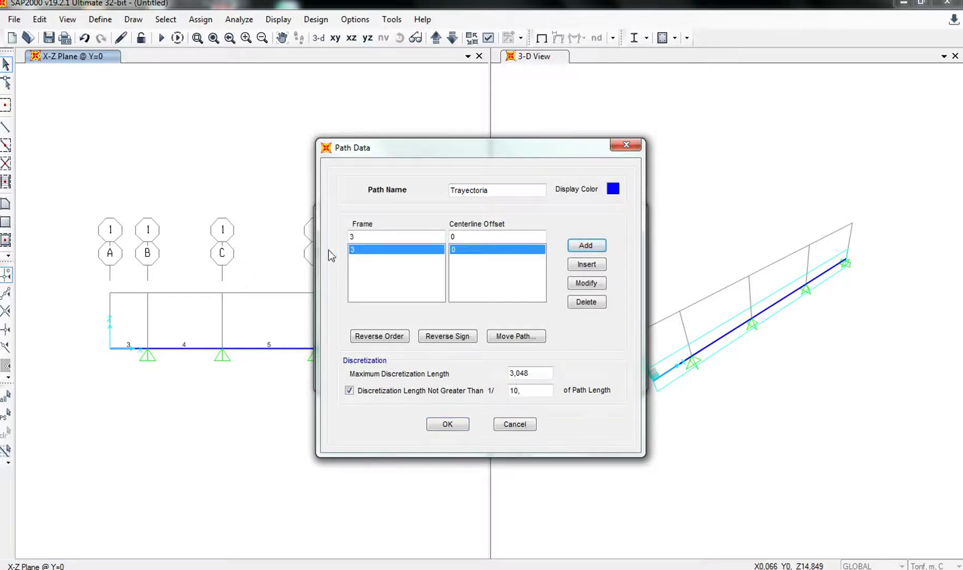
pyautogui.doubleClick(357, 237)
pyautogui.write('4')
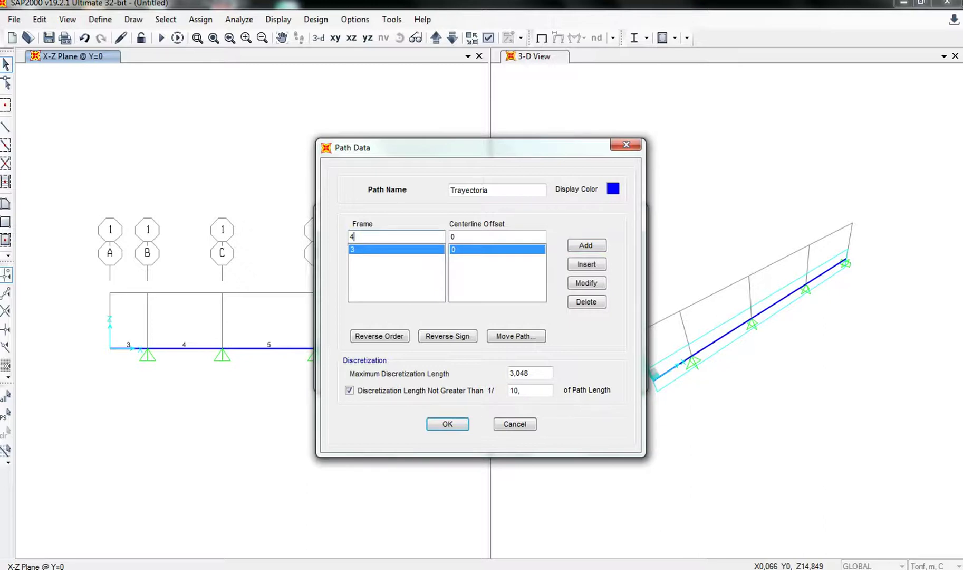
pyautogui.click(588, 244)
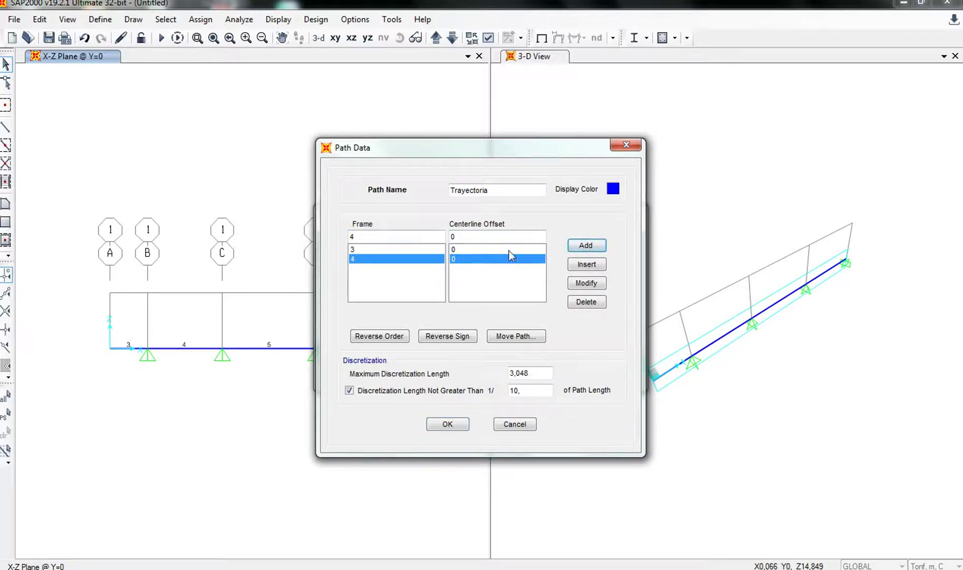
pyautogui.click(356, 236)
pyautogui.press('BackSpace')
pyautogui.write('5')
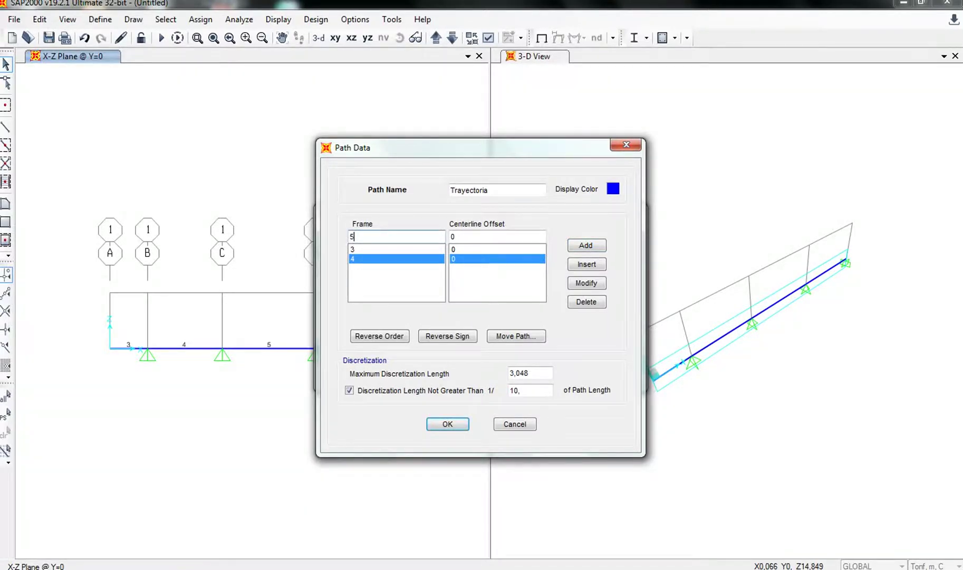
pyautogui.click(578, 241)
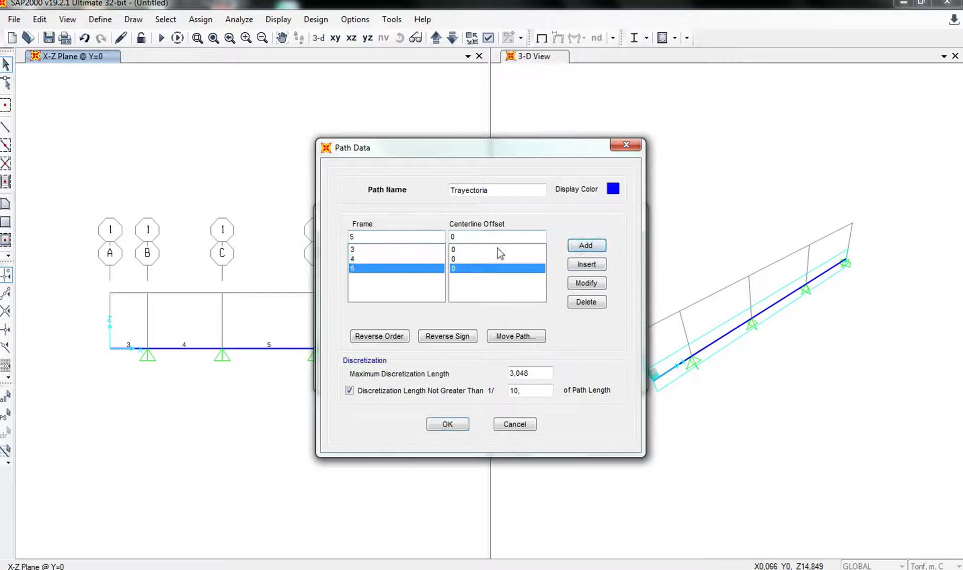
pyautogui.doubleClick(363, 236)
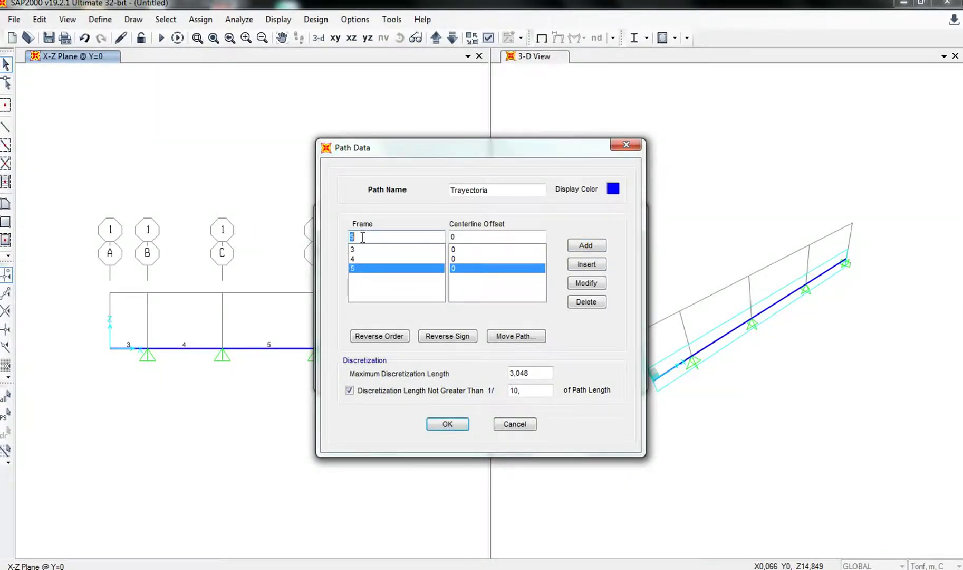
pyautogui.write('6')
pyautogui.click(585, 245)
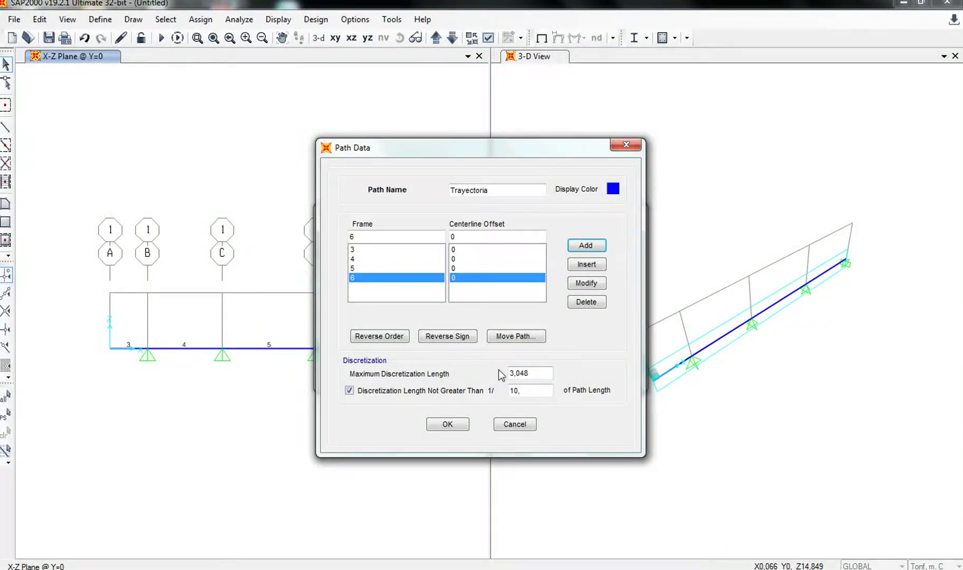
# Set the path's maximum discretization length to 0,5 and accept the path definition
pyautogui.click(537, 371)
pyautogui.moveTo(521, 372); pyautogui.dragTo(509, 373)
pyautogui.click(530, 372)
pyautogui.doubleClick(521, 373)
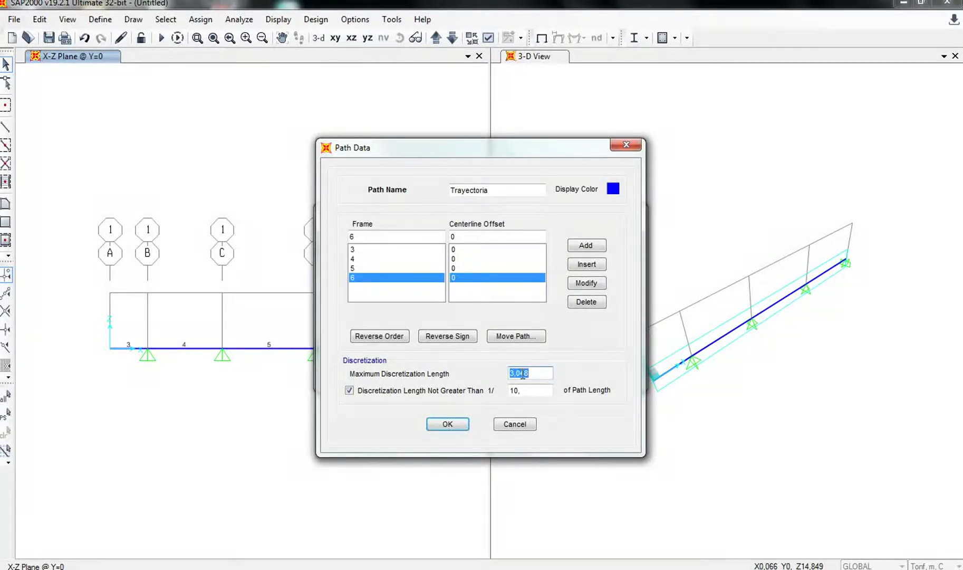
pyautogui.write('0,5')
pyautogui.click(520, 391)
pyautogui.write(',')
pyautogui.press('BackSpace')
pyautogui.write(',')
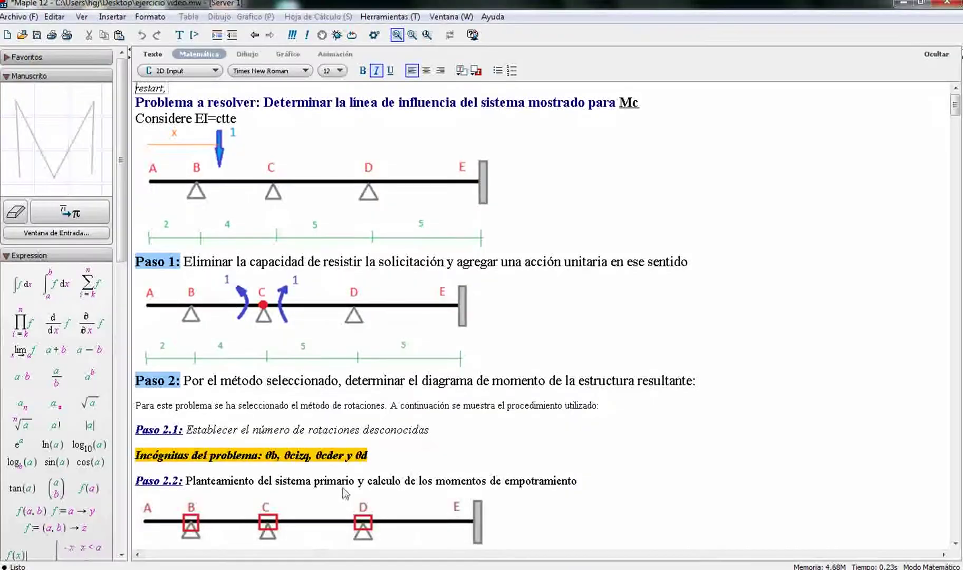
pyautogui.click(301, 569)
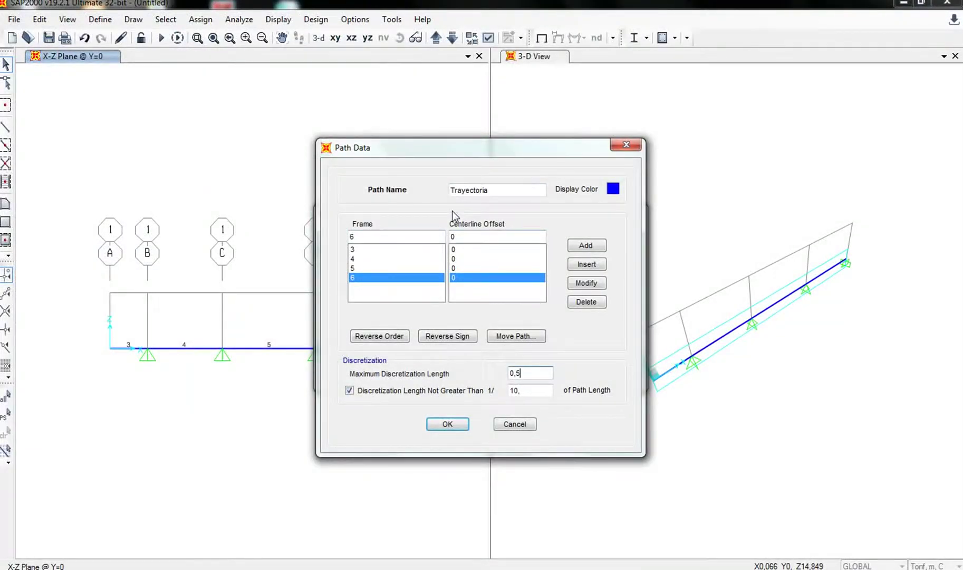
pyautogui.click(543, 378)
pyautogui.click(457, 424)
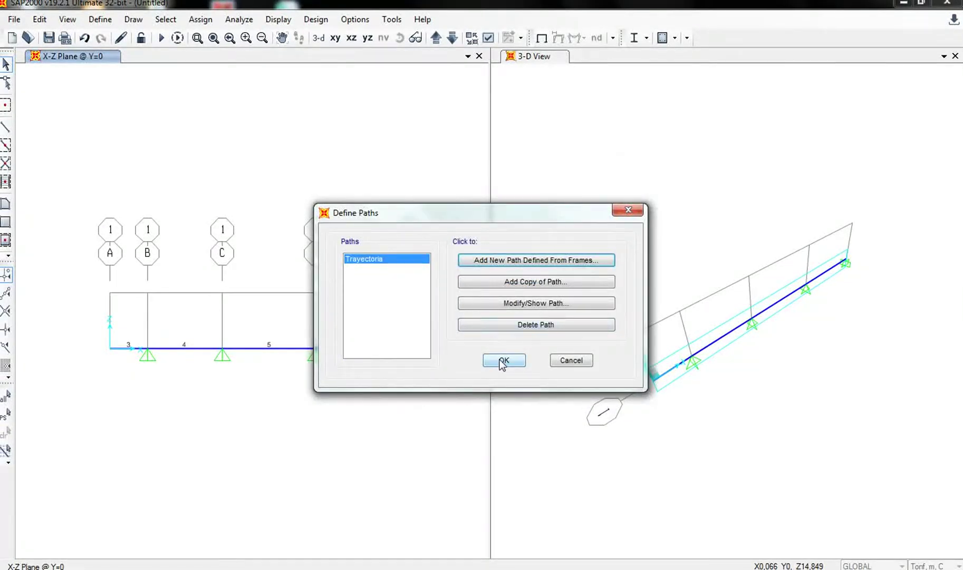
pyautogui.click(502, 360)
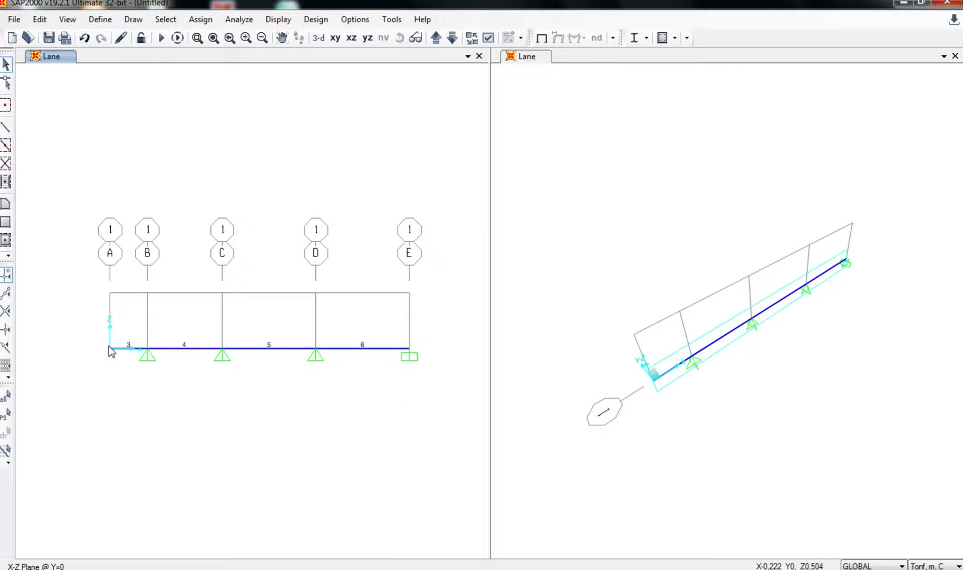
# Create a new moving load vehicle and name it Carga Unitaria
pyautogui.click(100, 20)
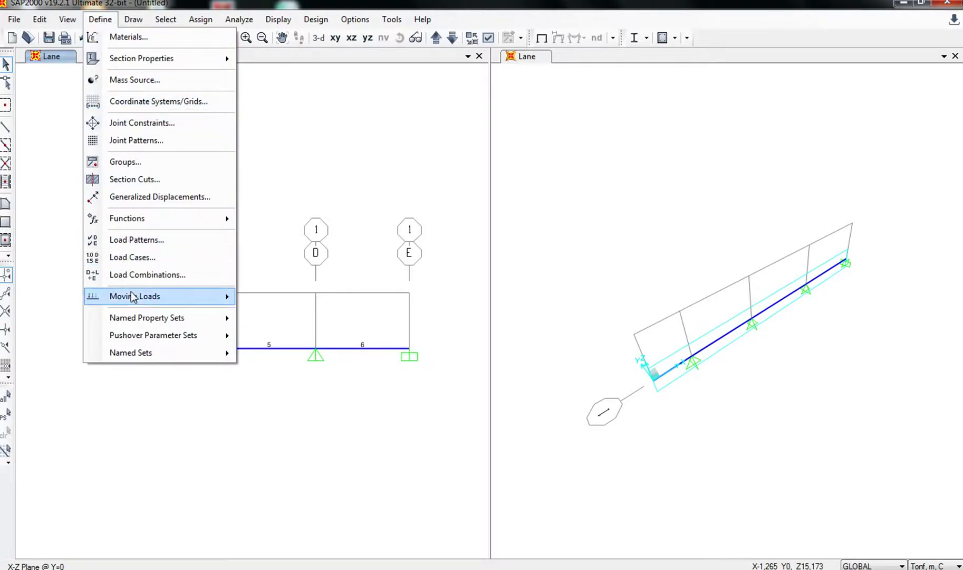
pyautogui.moveTo(135, 298)
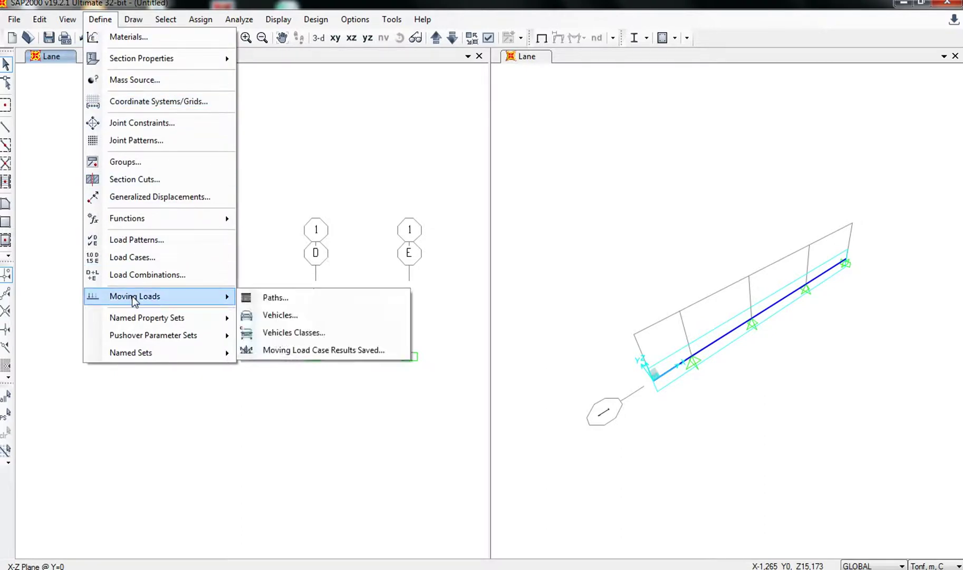
pyautogui.click(280, 314)
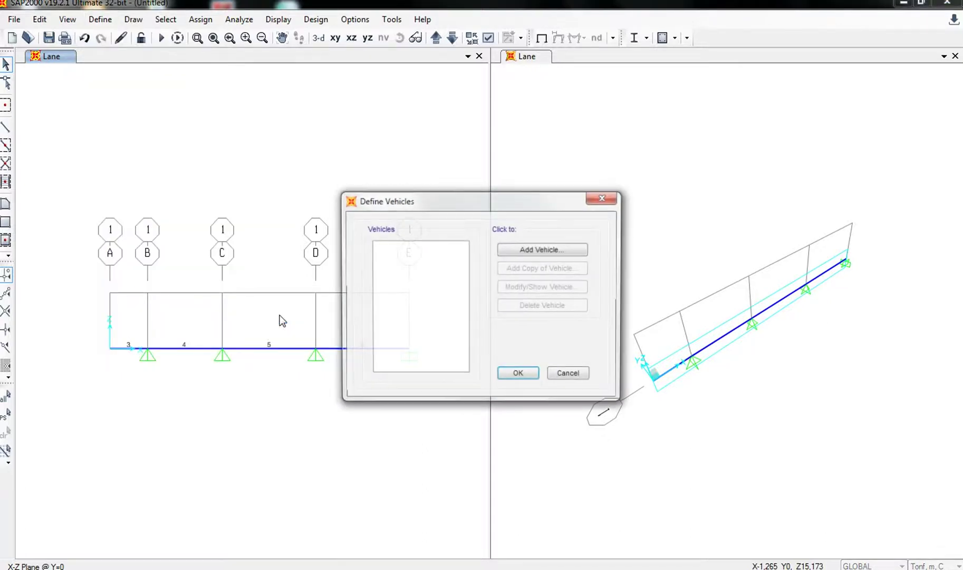
pyautogui.click(511, 250)
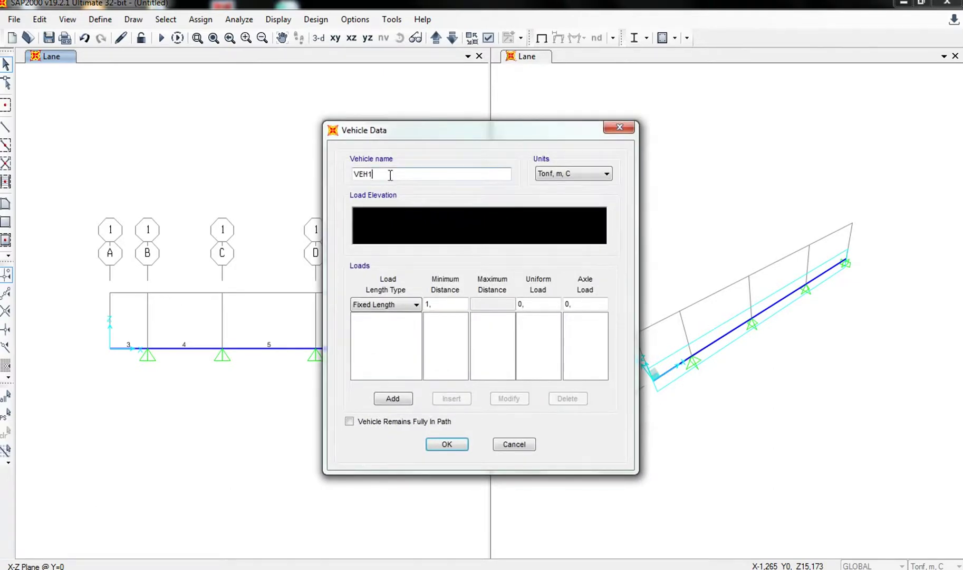
pyautogui.moveTo(389, 175)
pyautogui.mouseDown()
pyautogui.moveTo(360, 175)
pyautogui.moveTo(373, 175)
pyautogui.mouseUp()
pyautogui.doubleClick(360, 177)
pyautogui.click(375, 174)
pyautogui.press('BackSpace')
pyautogui.press('BackSpace')
pyautogui.press('BackSpace')
pyautogui.press('BackSpace')
pyautogui.write('Carga_Unitaria')
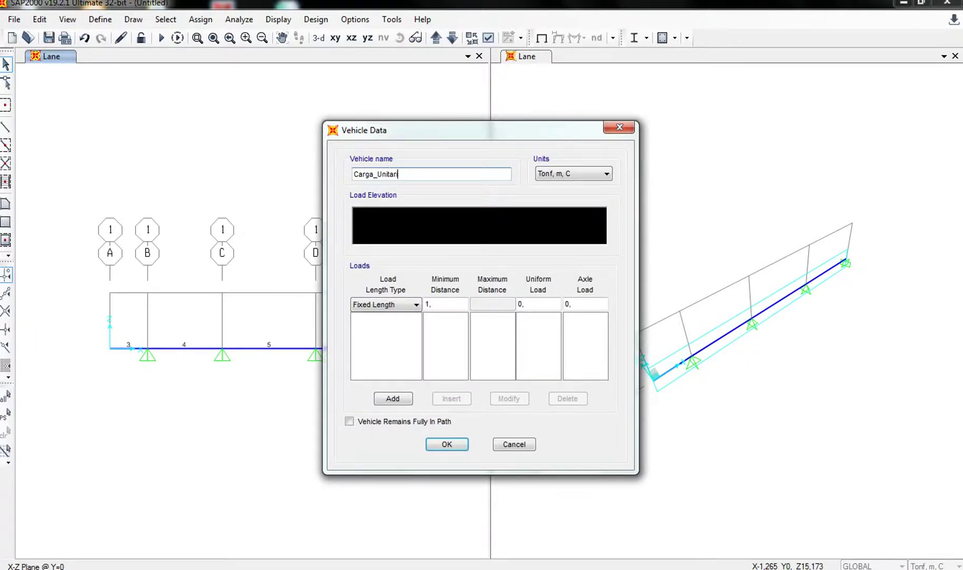
pyautogui.press('BackSpace')
pyautogui.press('BackSpace')
pyautogui.press('BackSpace')
pyautogui.press('BackSpace')
pyautogui.press('BackSpace')
pyautogui.press('BackSpace')
pyautogui.press('BackSpace')
pyautogui.press('BackSpace')
pyautogui.press('BackSpace')
pyautogui.write('Unitaria')
# Give the vehicle a single Leading Load with an axle load of 1, remove the duplicate entry, and accept the vehicle
pyautogui.click(417, 305)
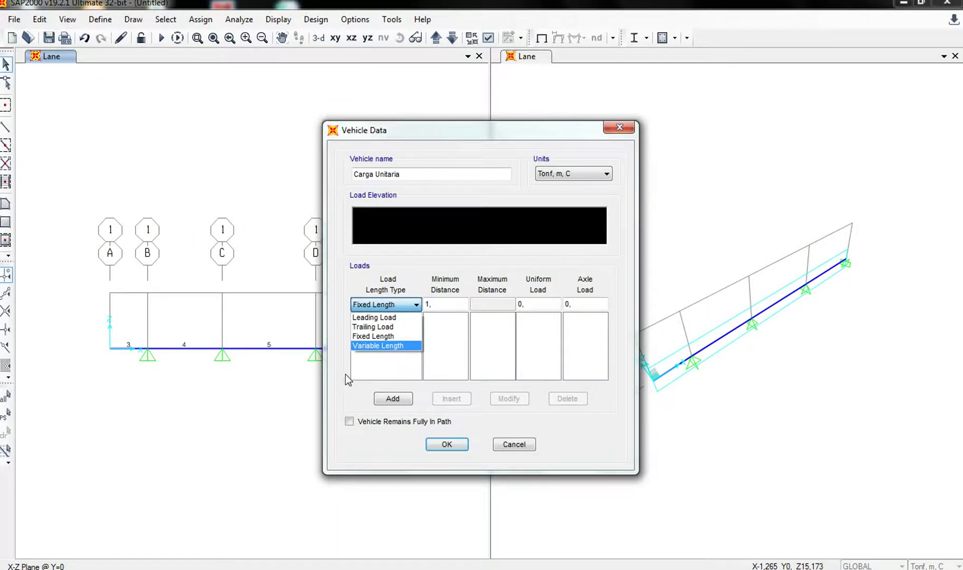
pyautogui.click(407, 320)
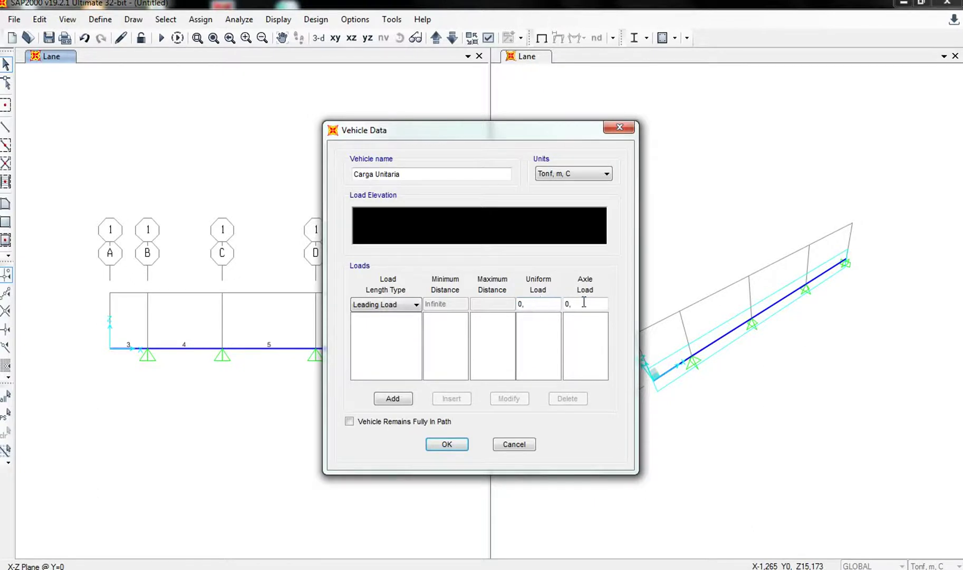
pyautogui.moveTo(575, 304); pyautogui.dragTo(566, 307)
pyautogui.write('1')
pyautogui.doubleClick(395, 401)
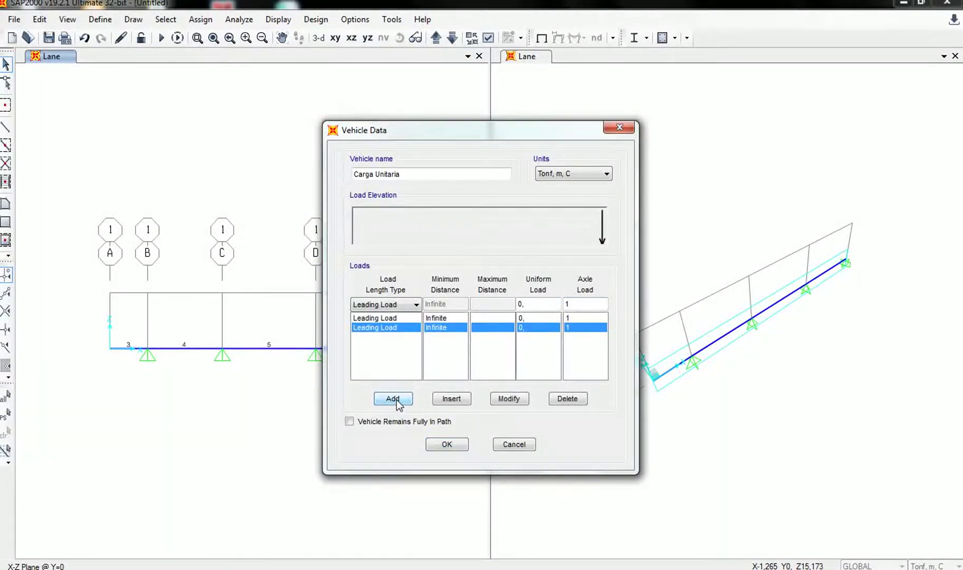
pyautogui.click(409, 329)
pyautogui.click(575, 401)
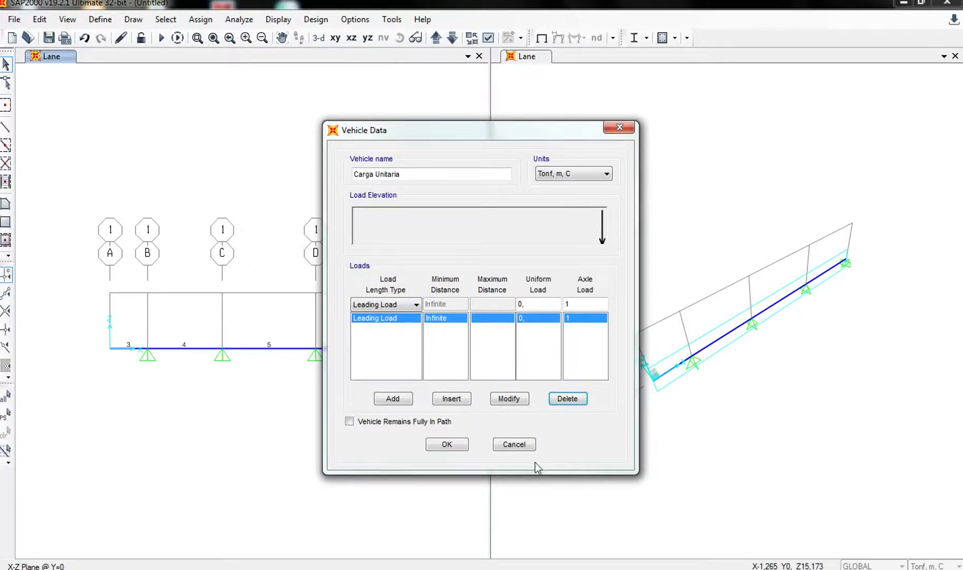
pyautogui.click(446, 445)
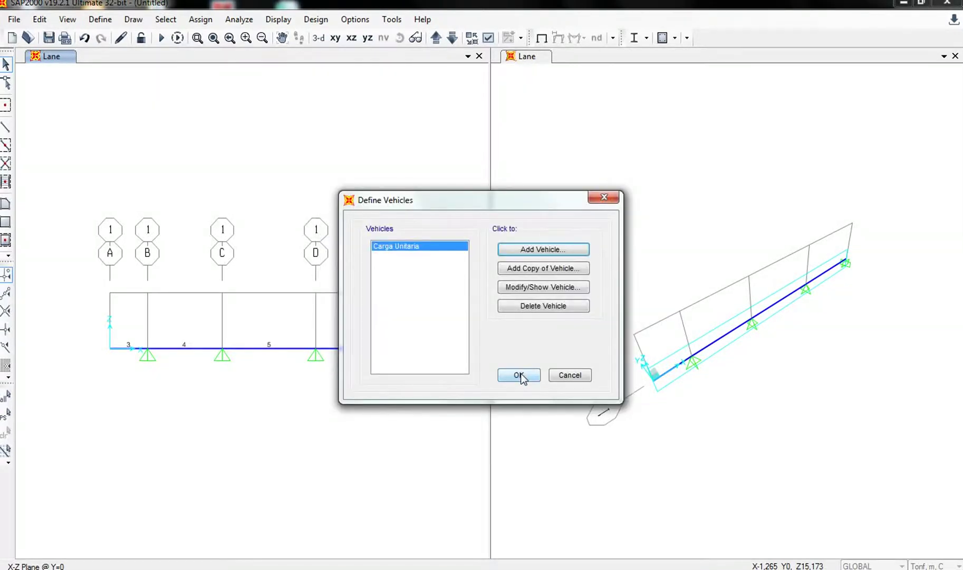
pyautogui.click(518, 375)
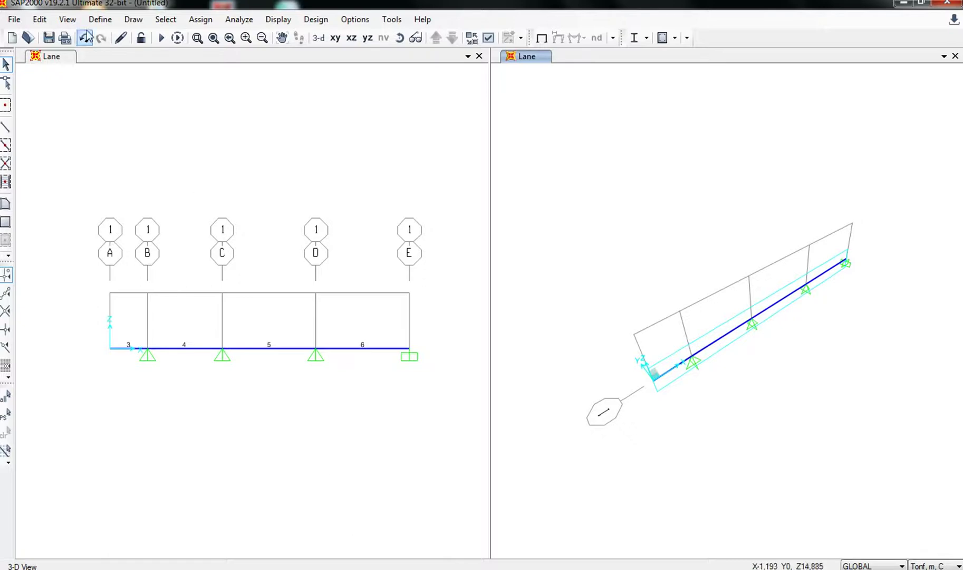
# Delete the DEAD and MODAL load cases
pyautogui.click(100, 19)
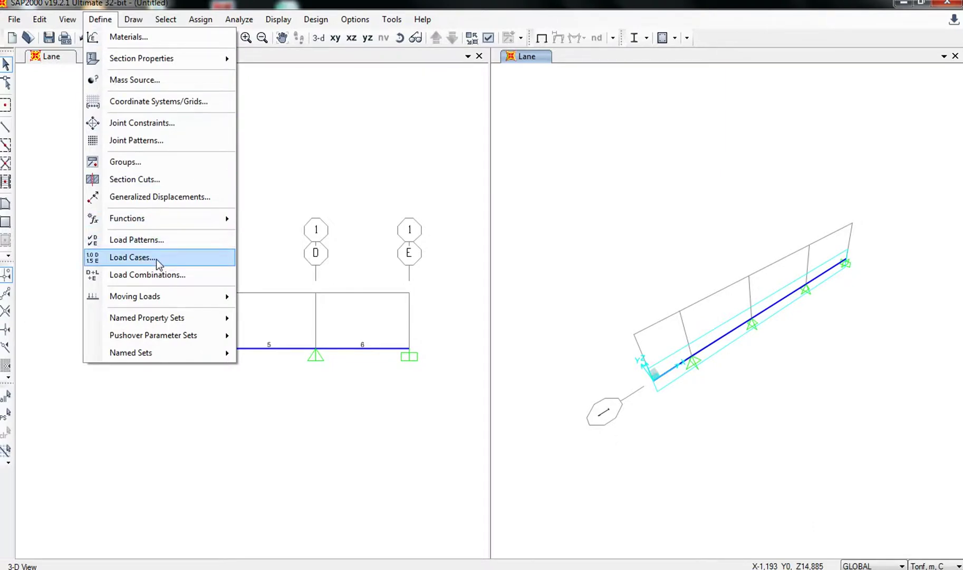
pyautogui.click(156, 257)
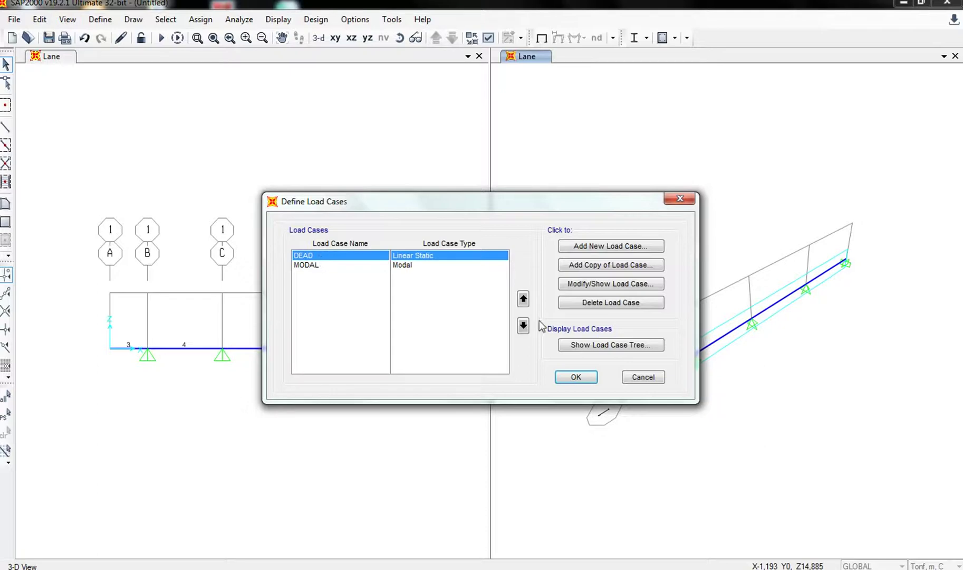
pyautogui.click(595, 304)
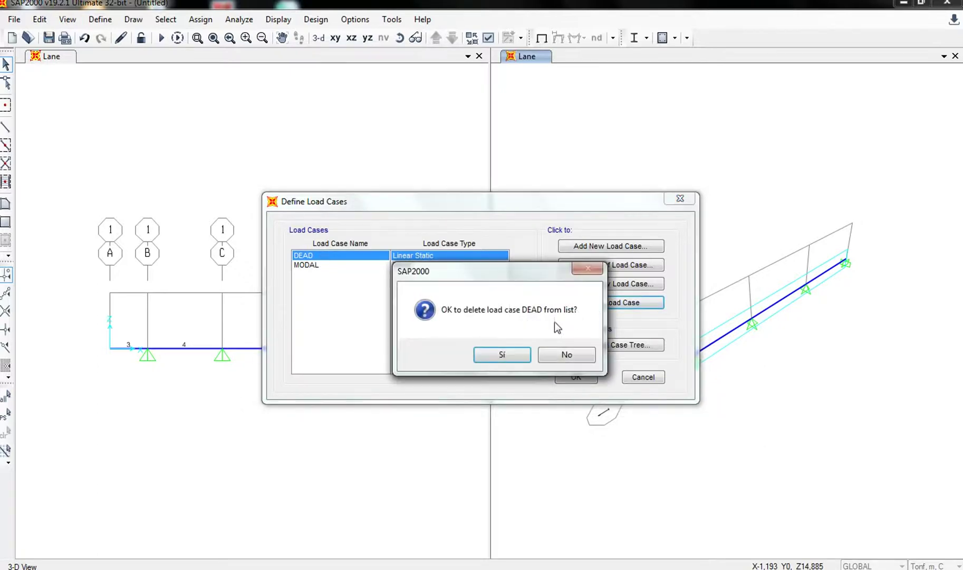
pyautogui.click(501, 354)
pyautogui.click(616, 304)
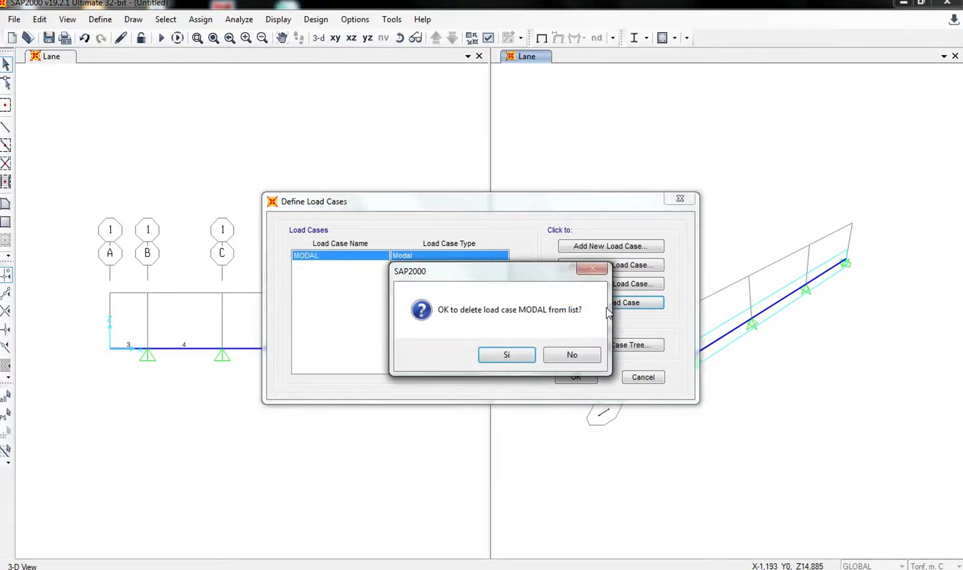
pyautogui.click(508, 356)
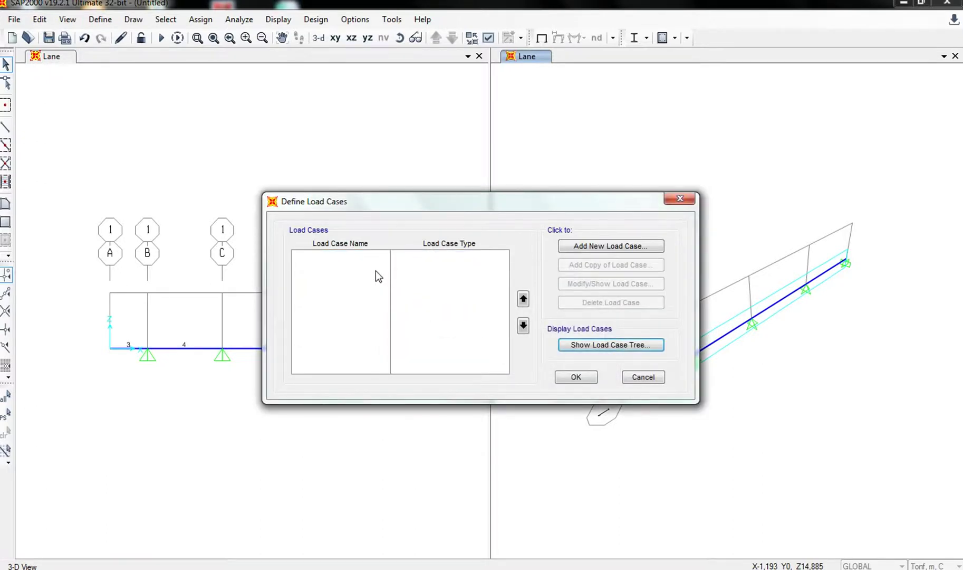
# Add a new load case named Carga movil and set its type to Moving Load
pyautogui.click(584, 246)
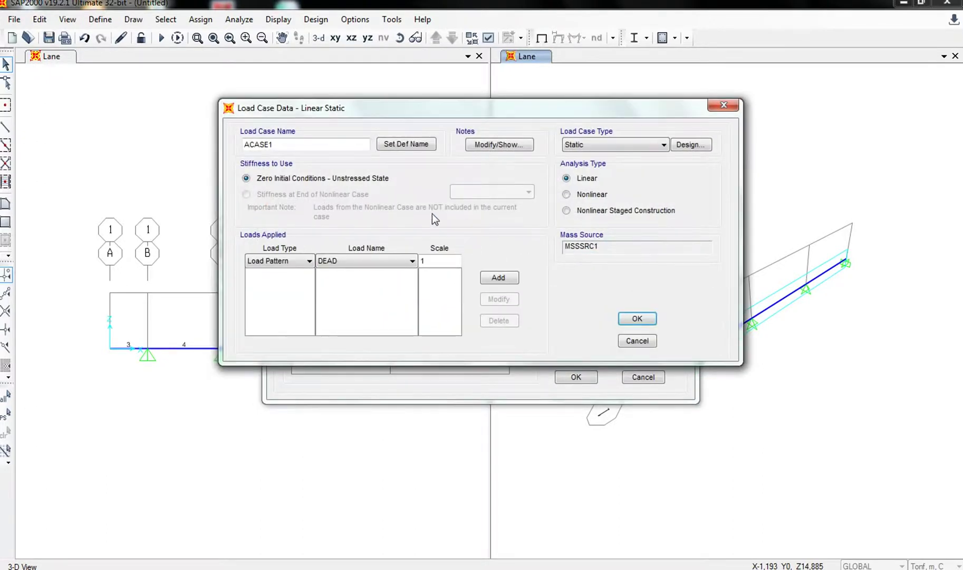
pyautogui.doubleClick(264, 144)
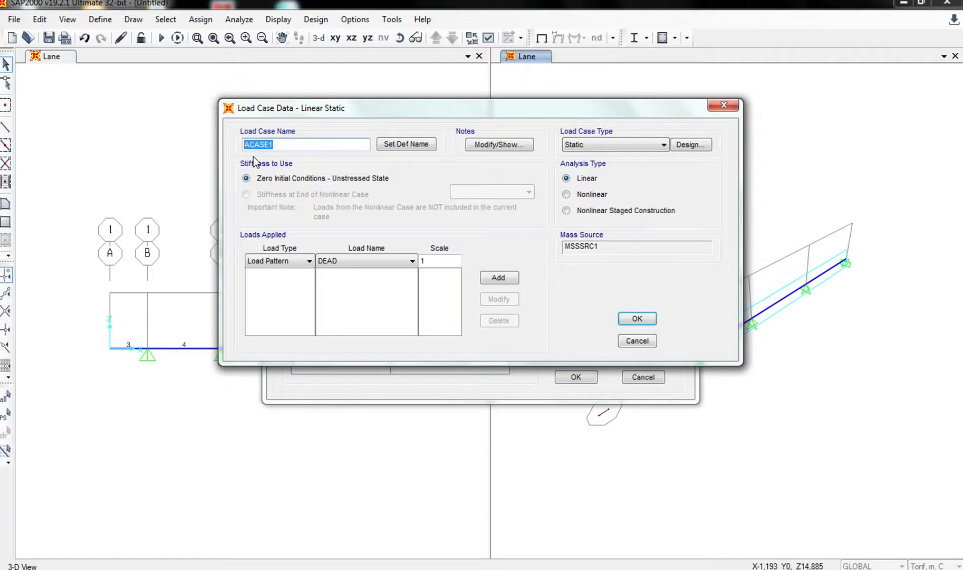
pyautogui.write('Carga movil')
pyautogui.click(664, 144)
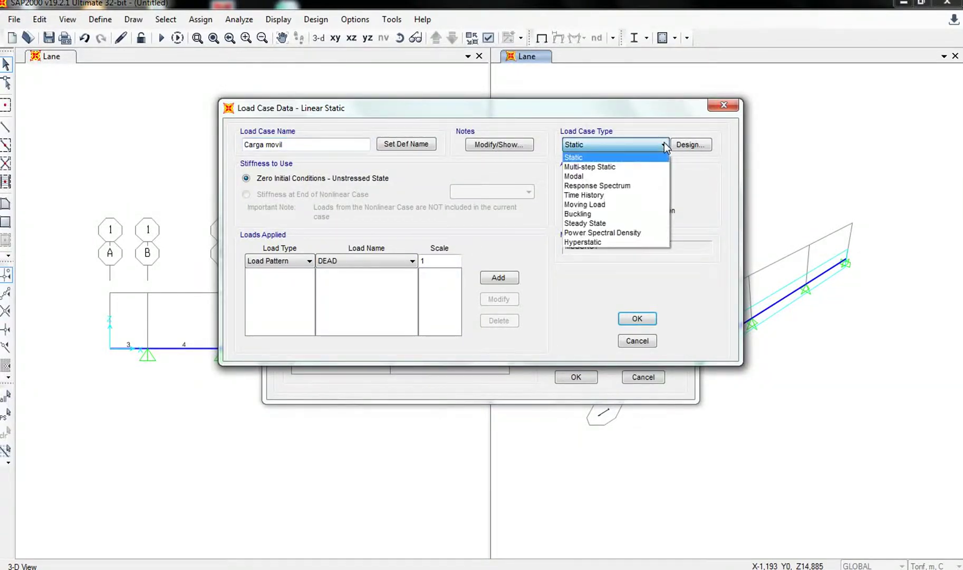
pyautogui.click(601, 204)
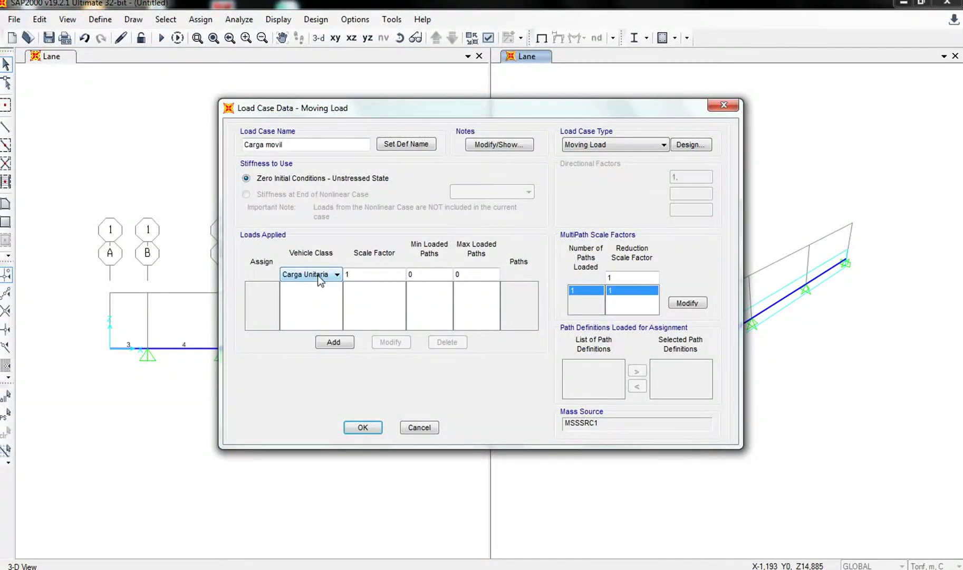
# Apply the Carga Unitaria vehicle class with scale factor 1 to the load case and accept the load case definitions
pyautogui.click(332, 342)
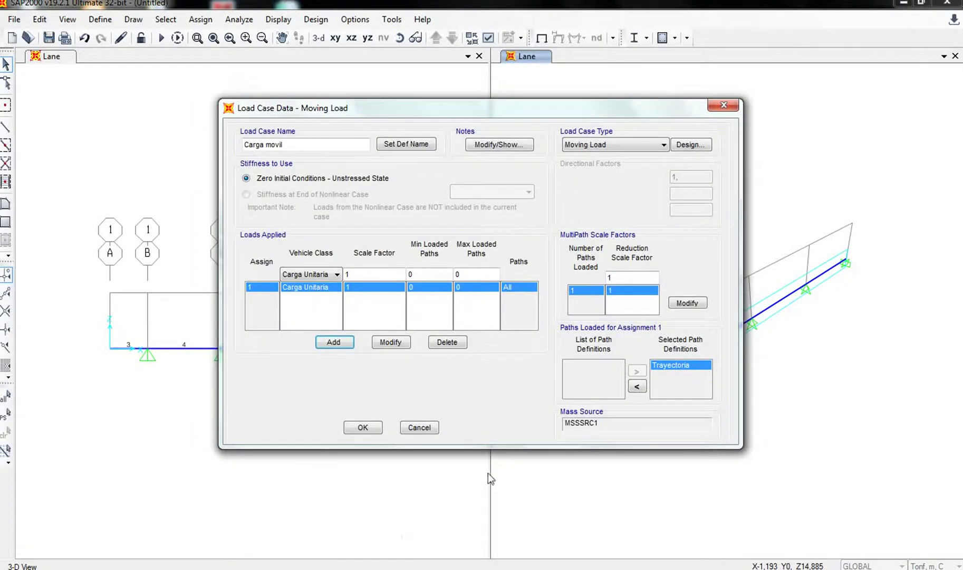
pyautogui.click(363, 428)
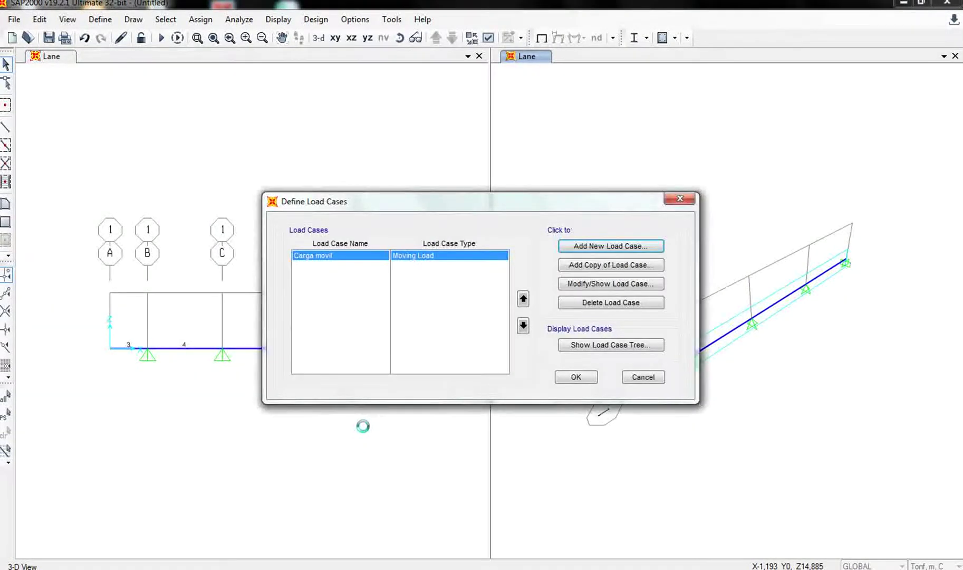
pyautogui.click(563, 378)
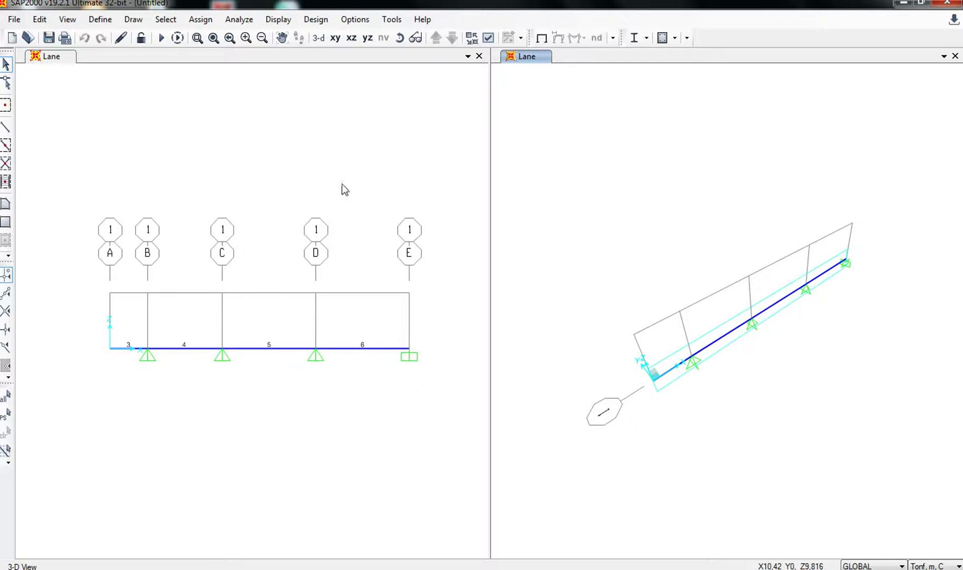
# Restrict the analysis degrees of freedom to a plane frame in the XZ plane
pyautogui.click(231, 21)
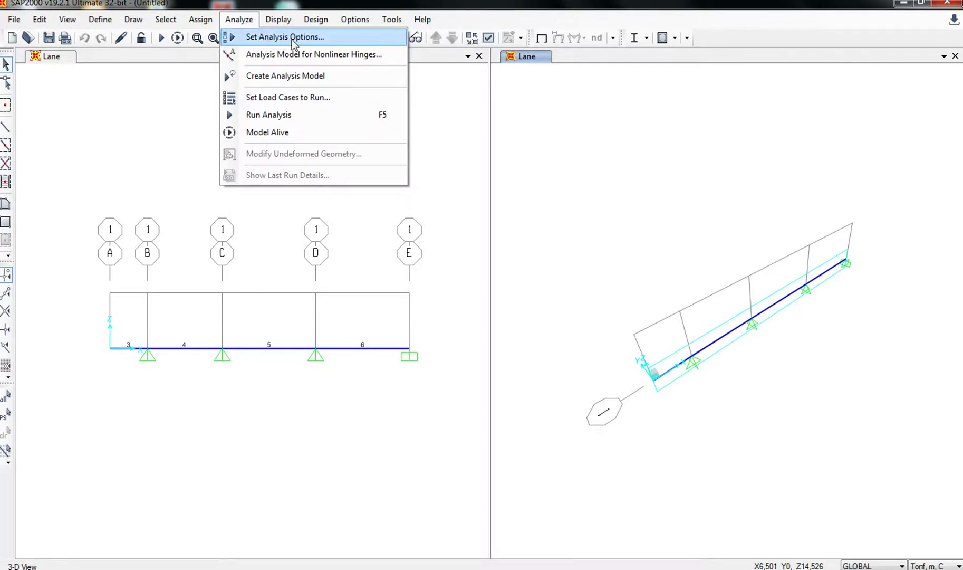
pyautogui.click(321, 38)
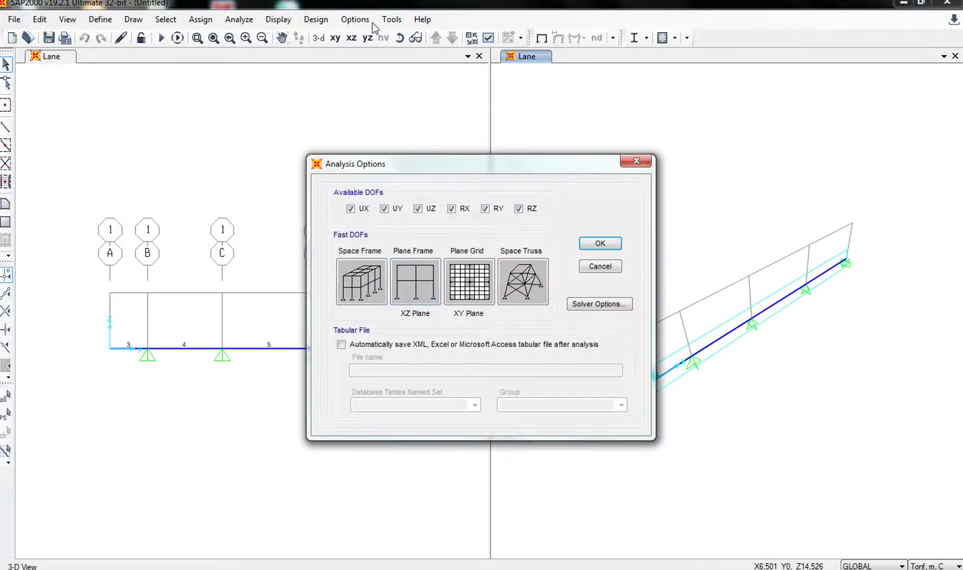
pyautogui.click(421, 286)
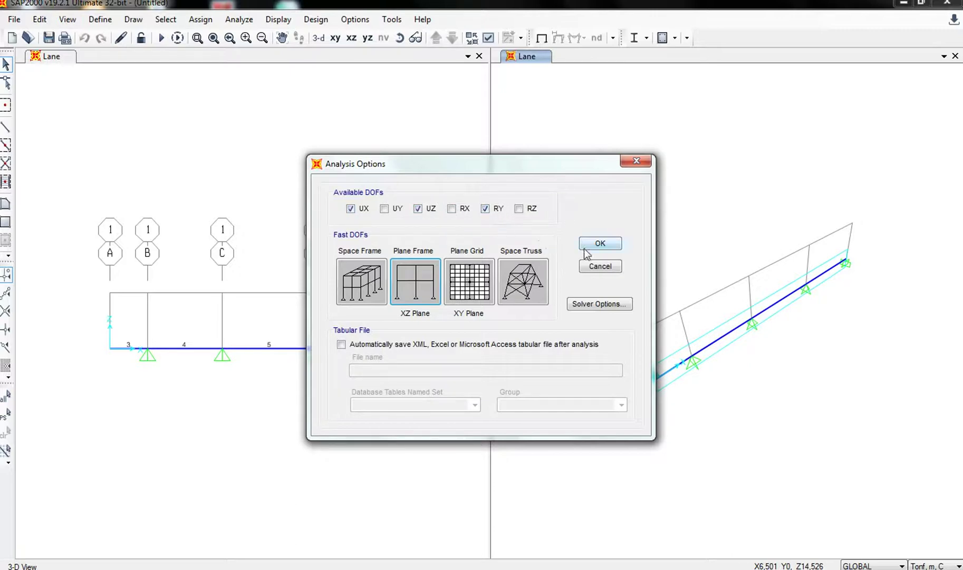
pyautogui.click(600, 243)
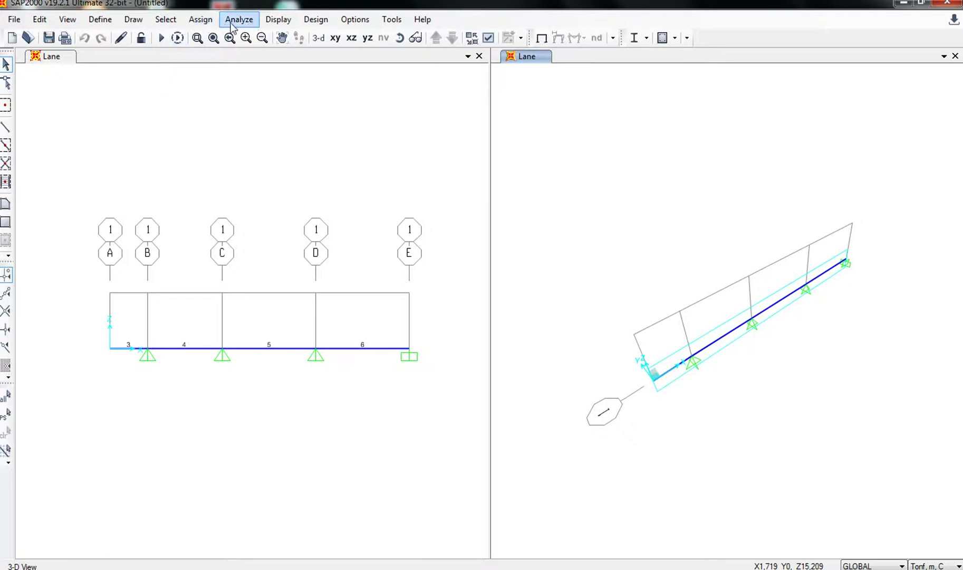
# Start the analysis run for the Carga movil load case
pyautogui.click(201, 19)
pyautogui.moveTo(237, 21)
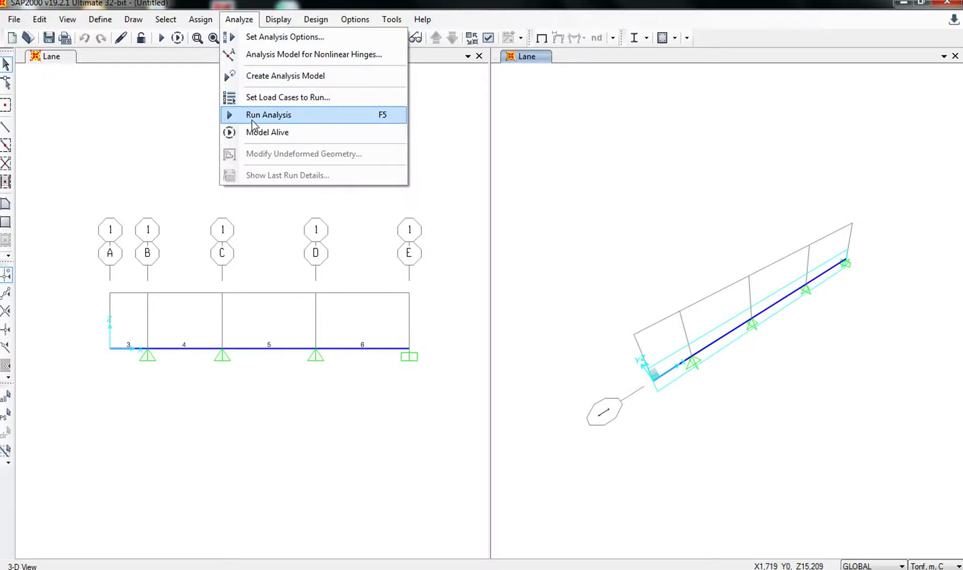
pyautogui.click(171, 118)
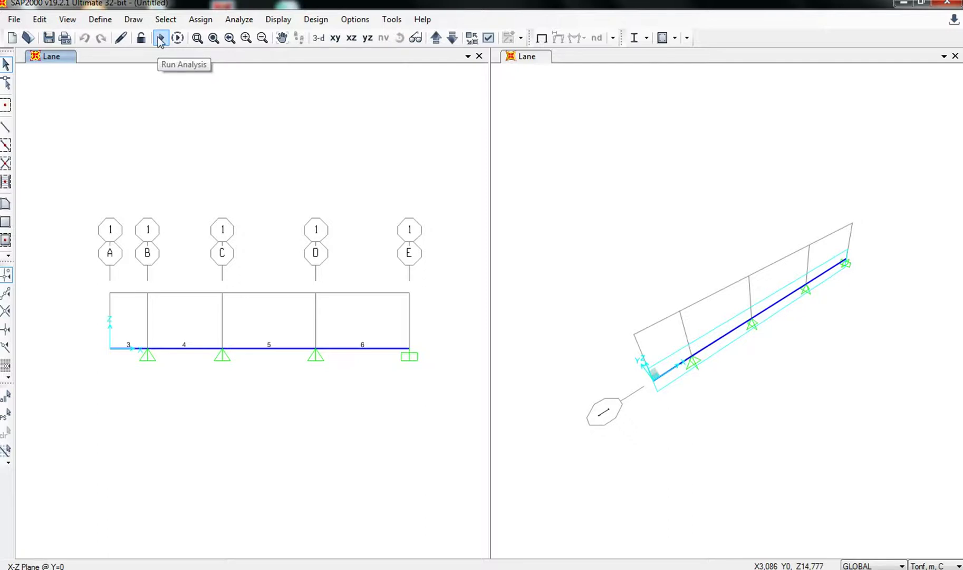
pyautogui.click(160, 38)
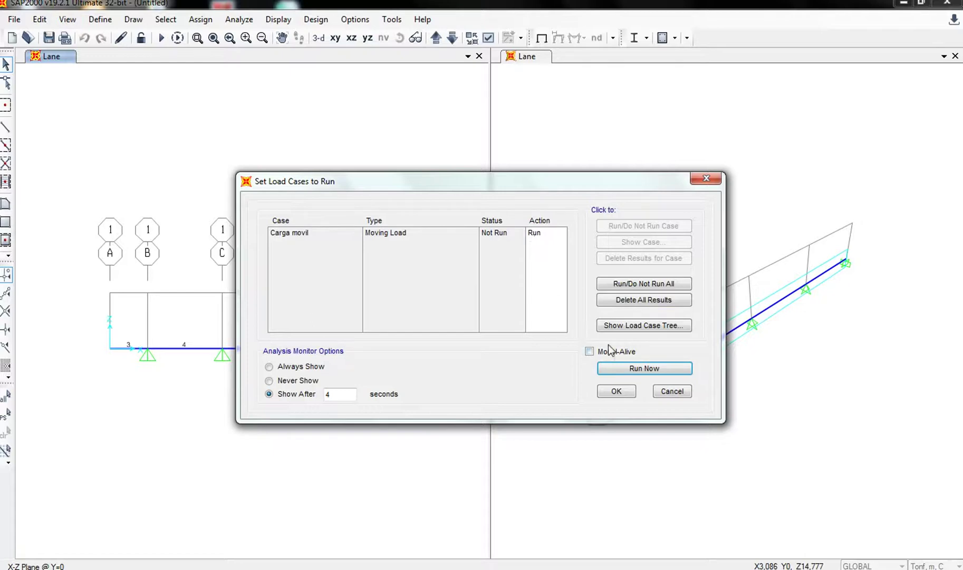
pyautogui.click(610, 368)
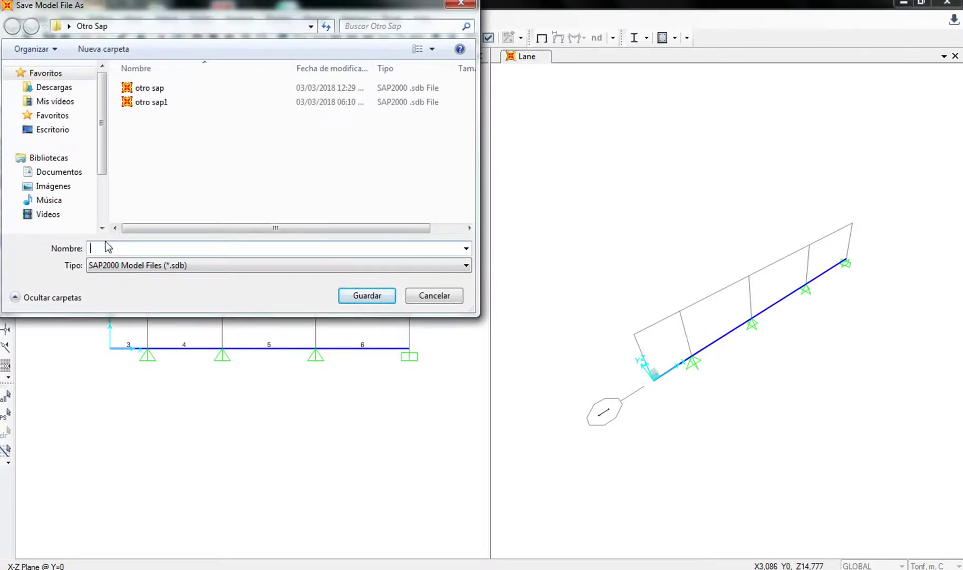
# Change the model's save location to the desktop (Escritorio)
pyautogui.click(91, 27)
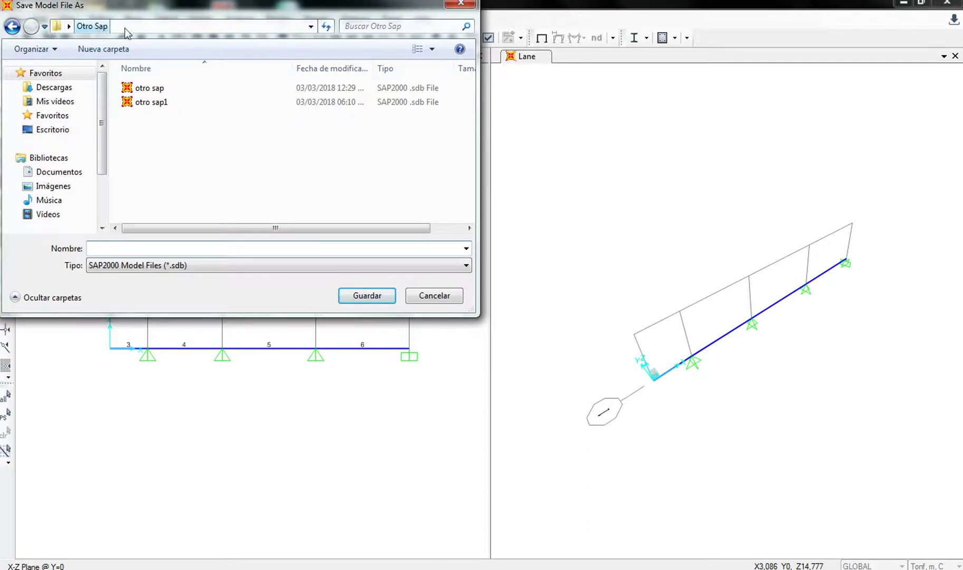
pyautogui.click(311, 26)
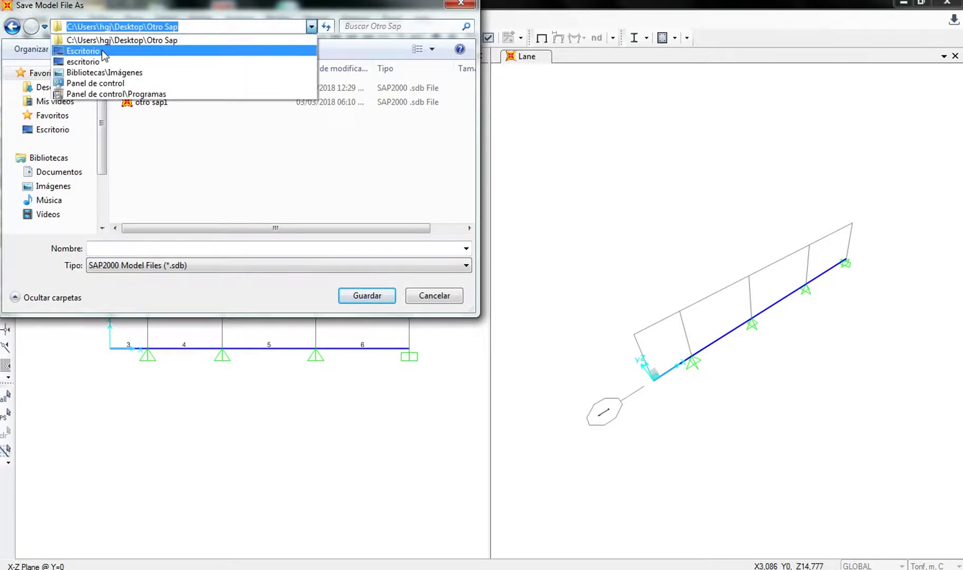
pyautogui.click(102, 50)
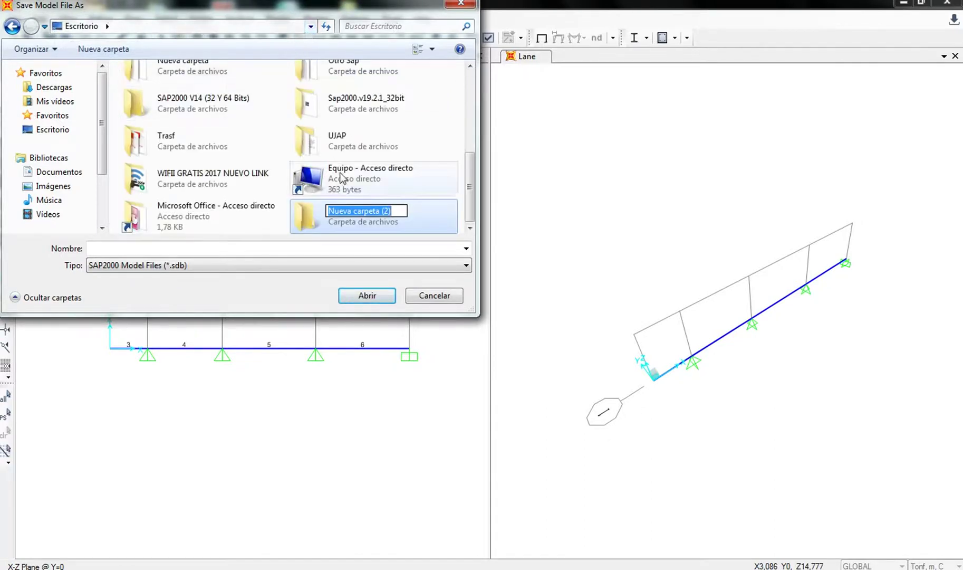
pyautogui.moveTo(467, 192); pyautogui.dragTo(468, 186)
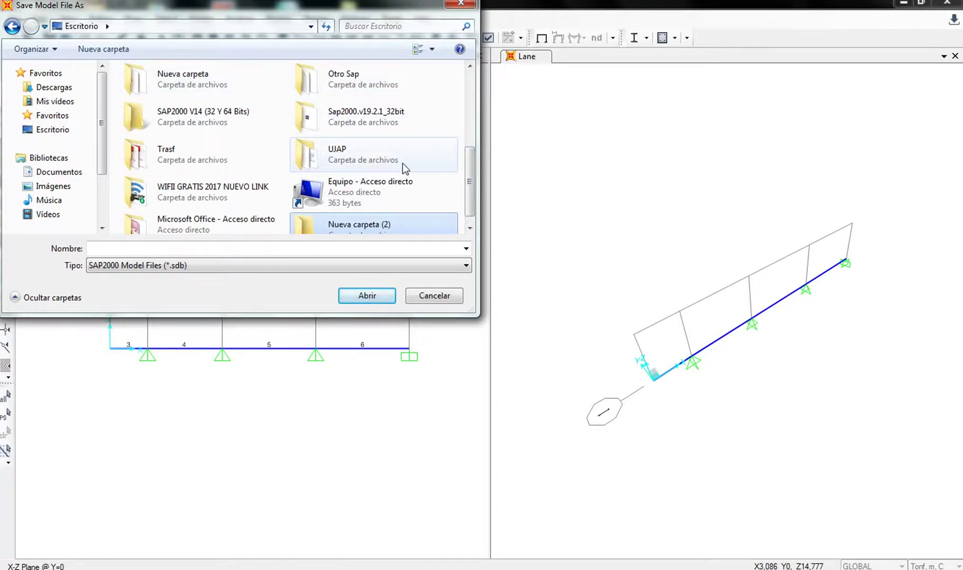
pyautogui.moveTo(470, 172); pyautogui.dragTo(470, 179)
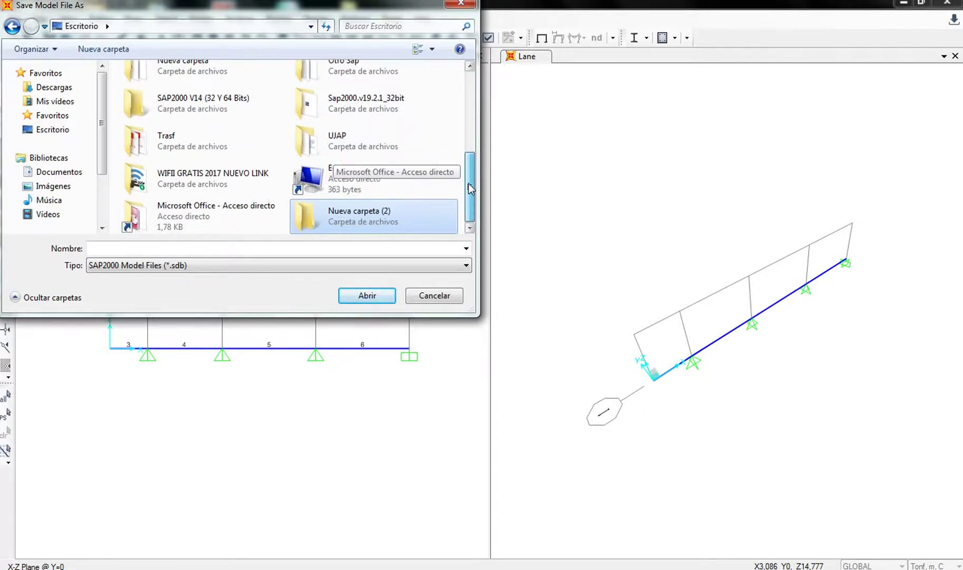
pyautogui.doubleClick(383, 138)
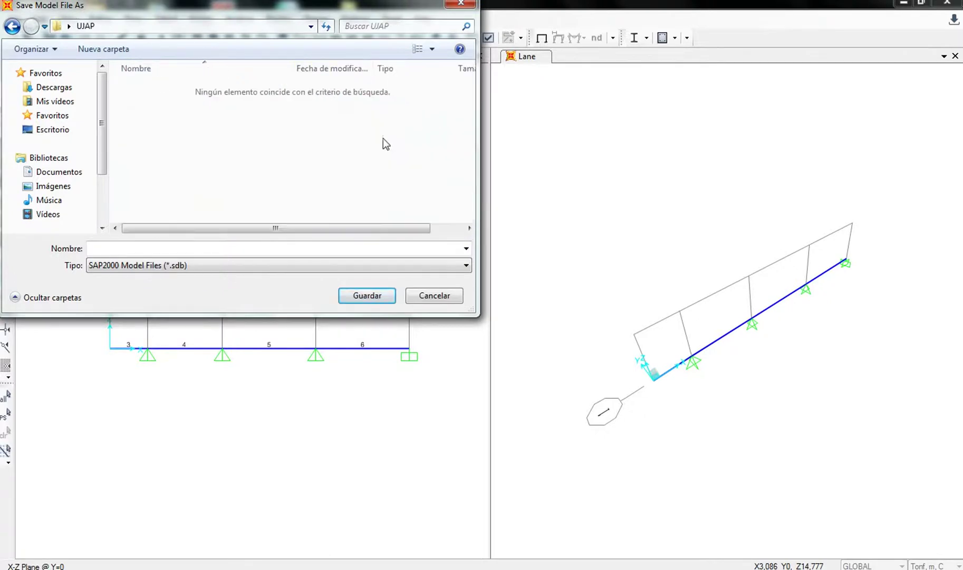
pyautogui.click(12, 26)
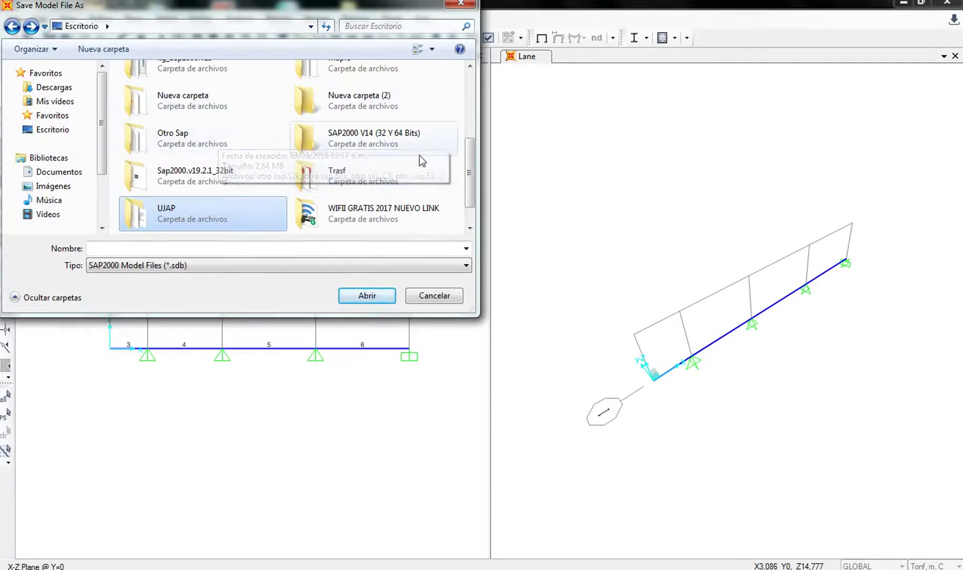
# Open the Ejercicio video Sap2000 folder on the desktop as the save location
pyautogui.scroll(-1, 469, 199)
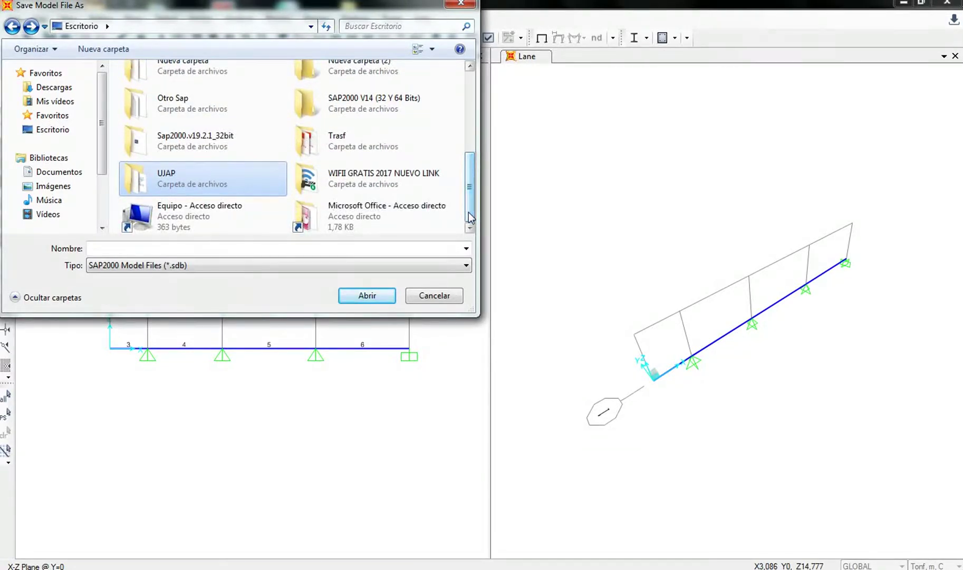
pyautogui.moveTo(469, 216); pyautogui.dragTo(468, 151)
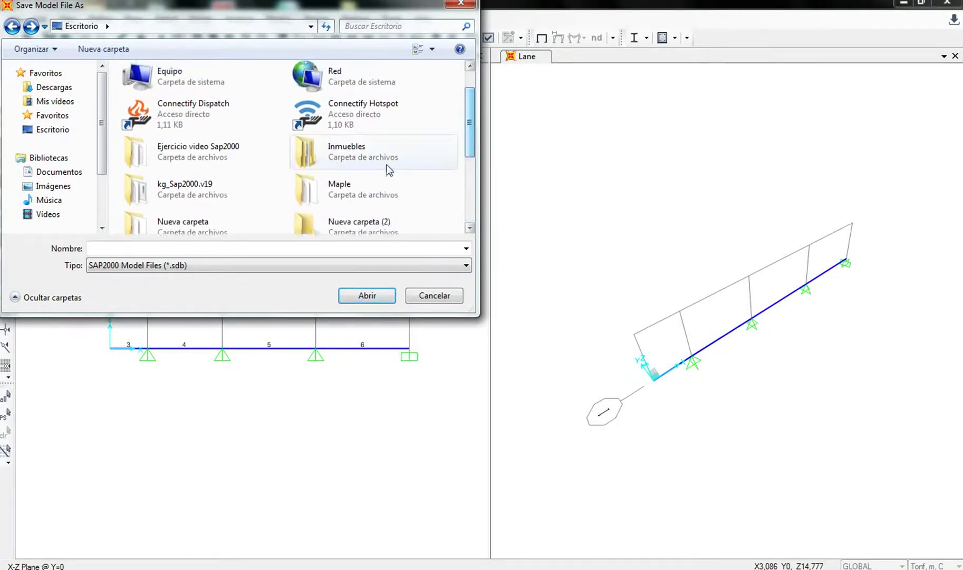
pyautogui.click(202, 151)
pyautogui.doubleClick(201, 150)
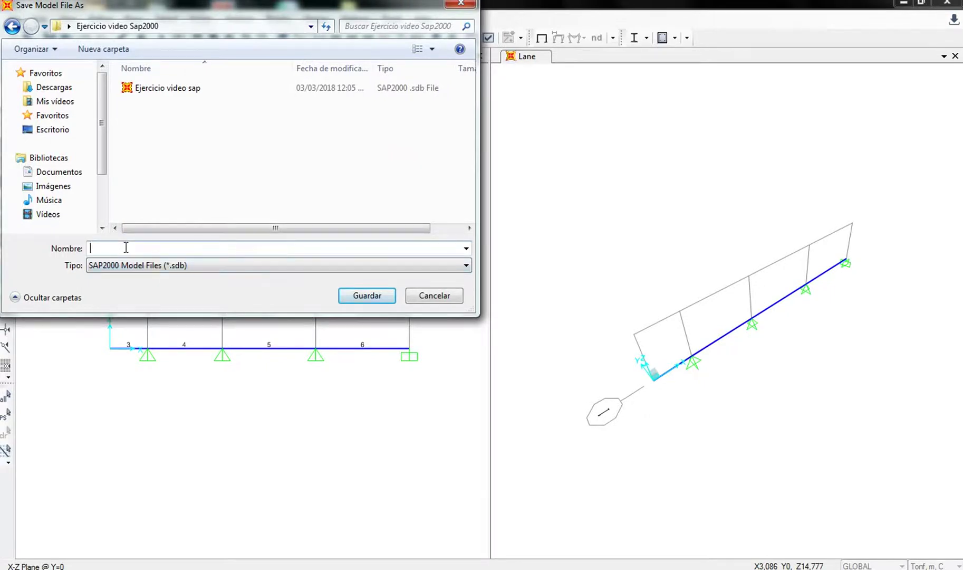
# Save the model as Ejercicio video SAP, replacing the existing file, and let the analysis run
pyautogui.write('E')
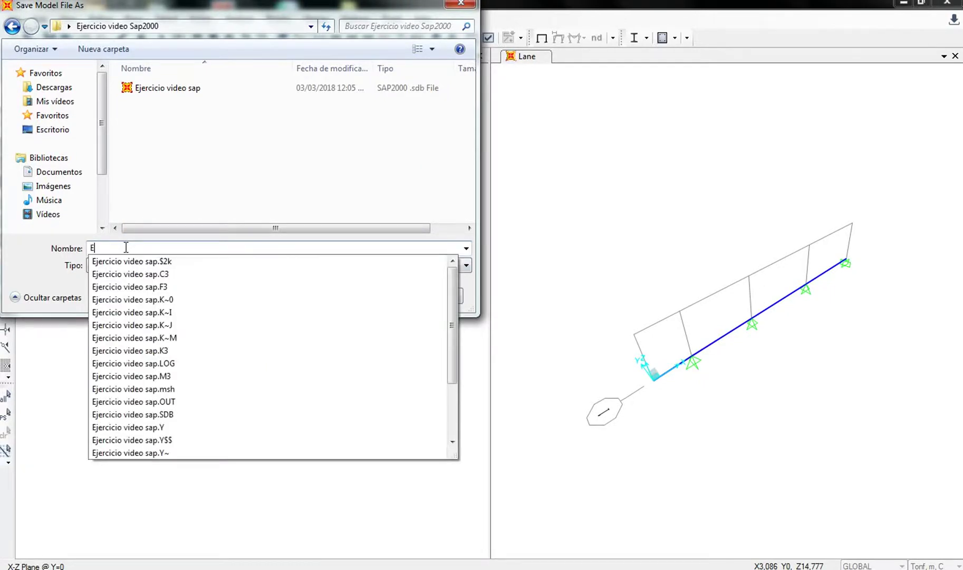
pyautogui.write('jercicio video SAP')
pyautogui.click(221, 172)
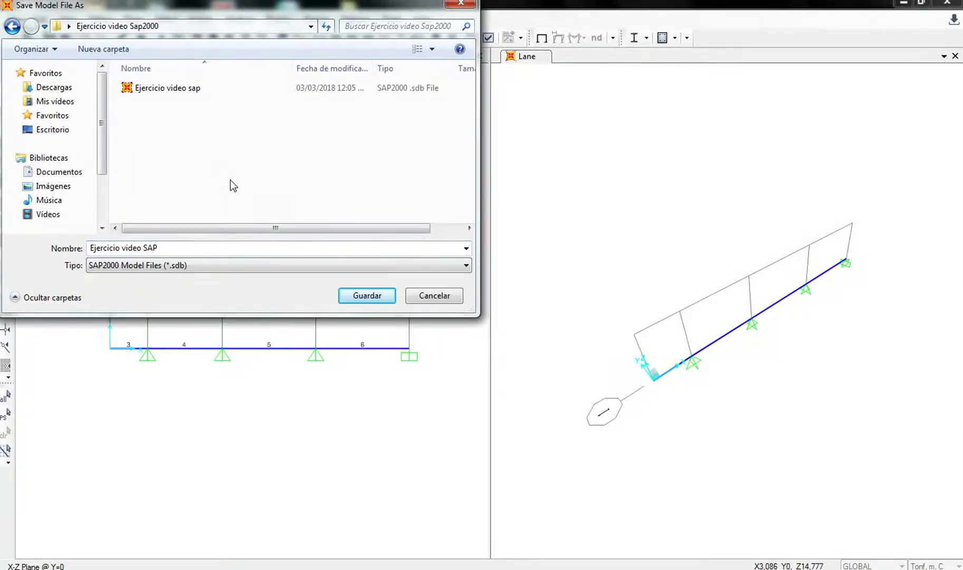
pyautogui.click(366, 296)
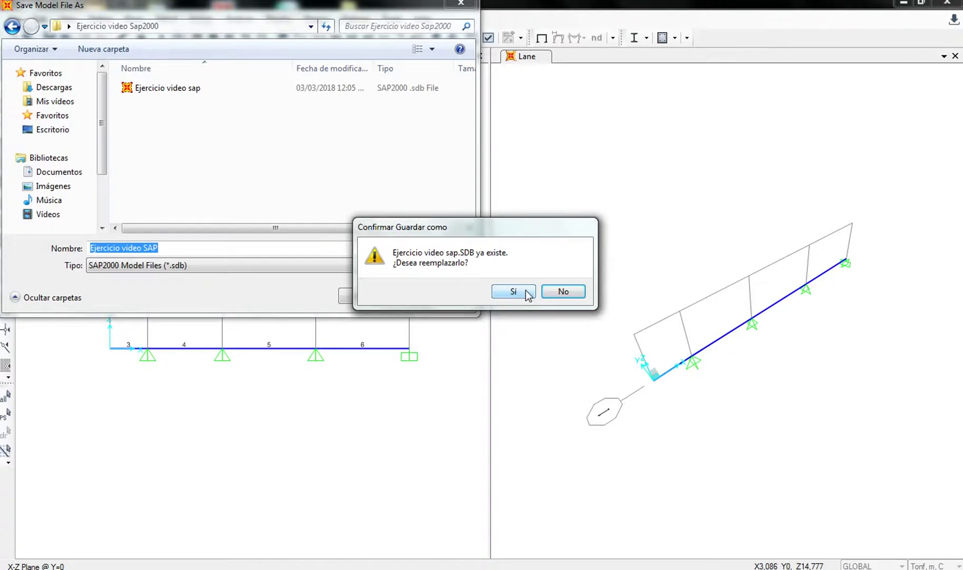
pyautogui.click(528, 292)
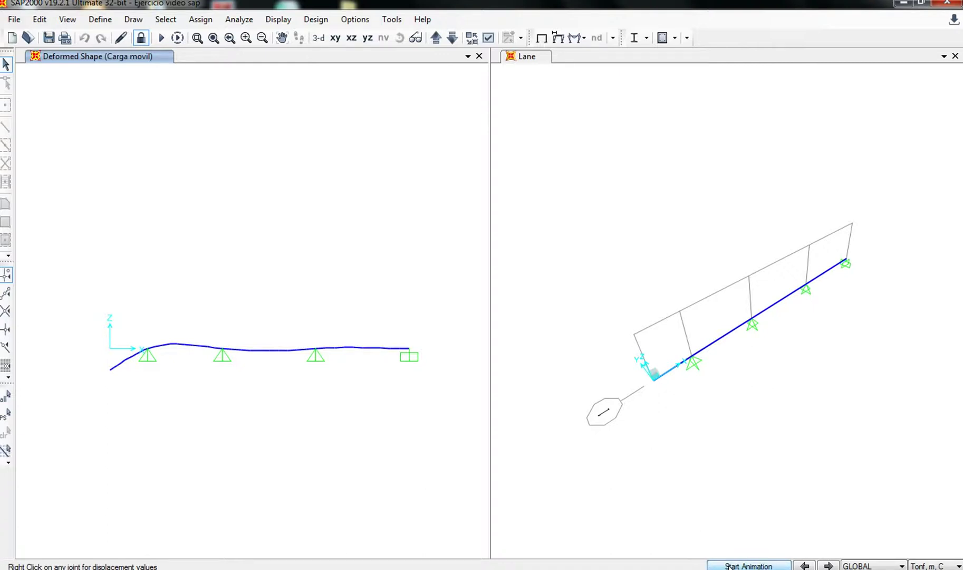
# Play the animation of the beam's deformed shape under Carga movil, and stop it after viewing
pyautogui.click(764, 565)
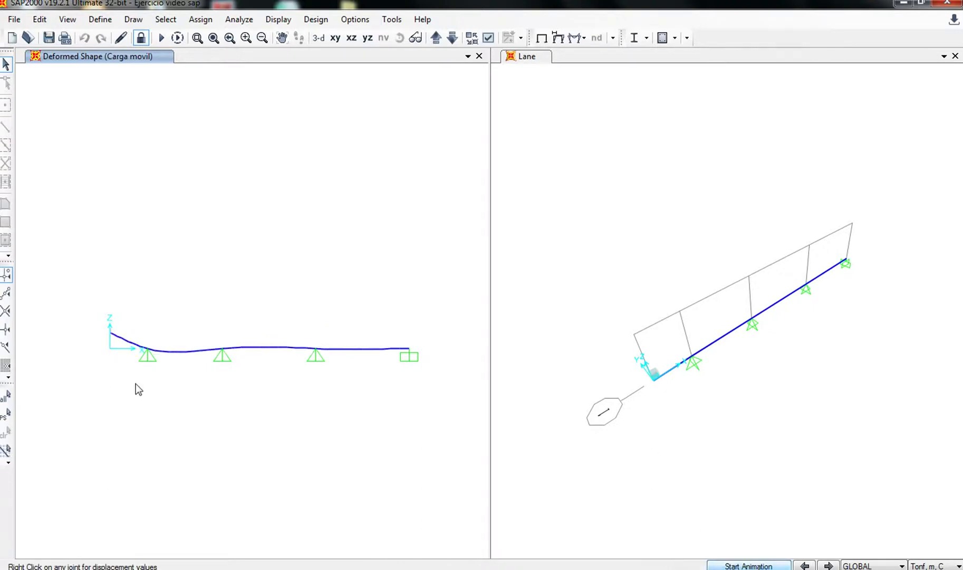
pyautogui.click(748, 565)
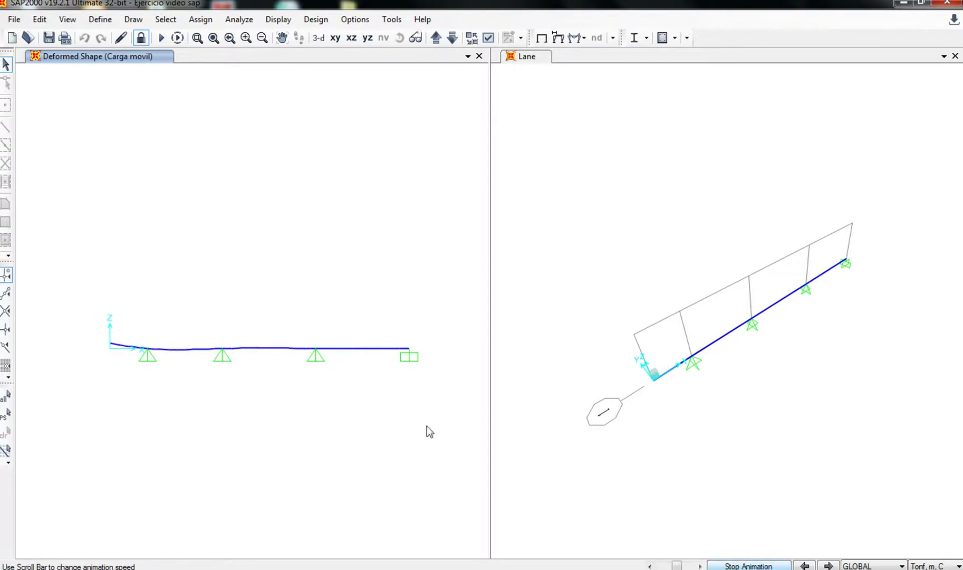
pyautogui.click(743, 566)
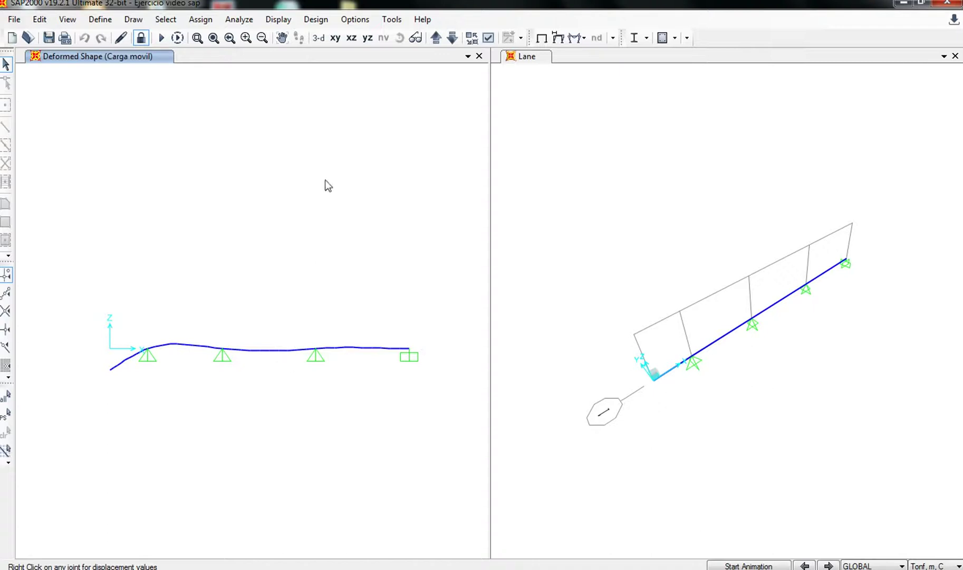
# Display the Carga movil influence line along Trayectoria for frame 4 at relative distance 1, component Moment 3-3
pyautogui.click(278, 20)
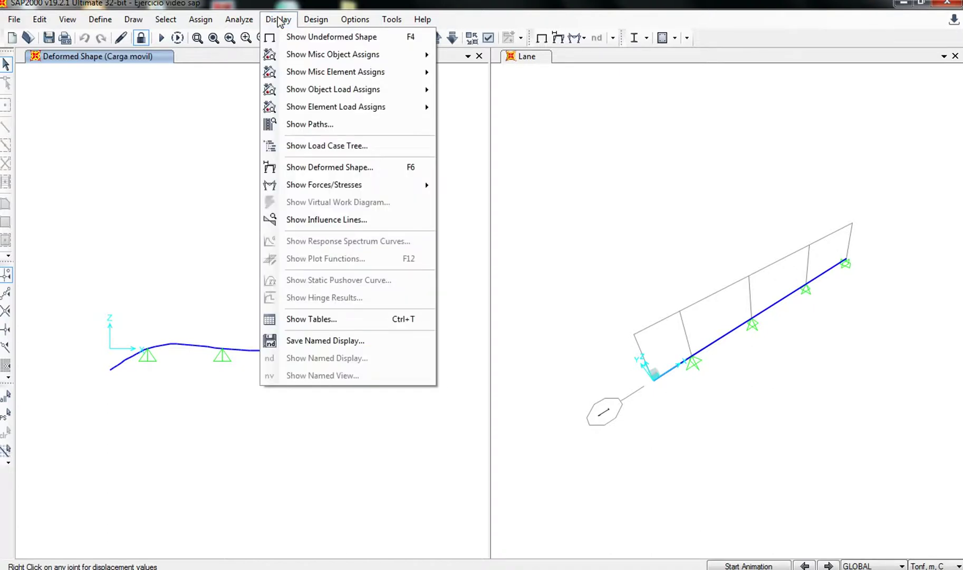
pyautogui.click(338, 221)
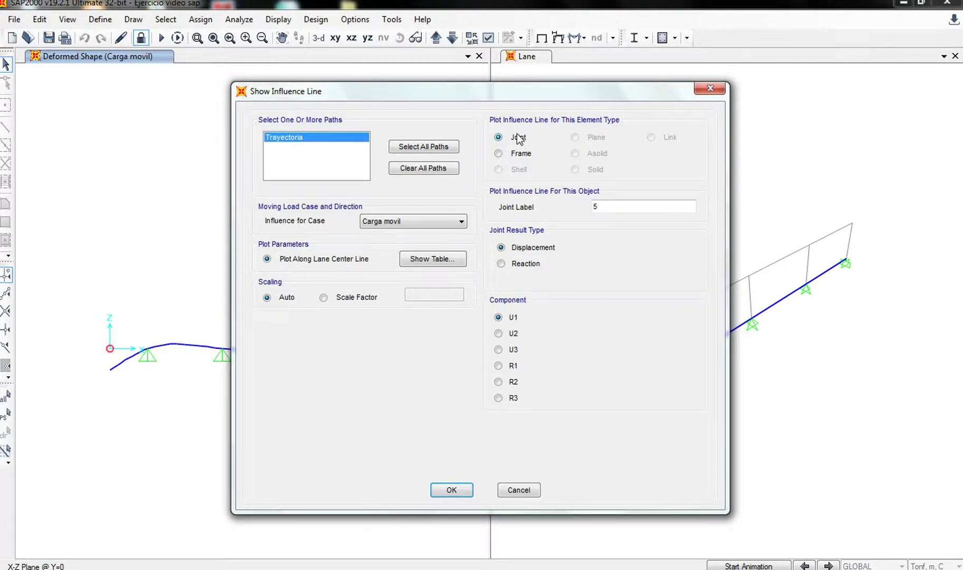
pyautogui.click(498, 155)
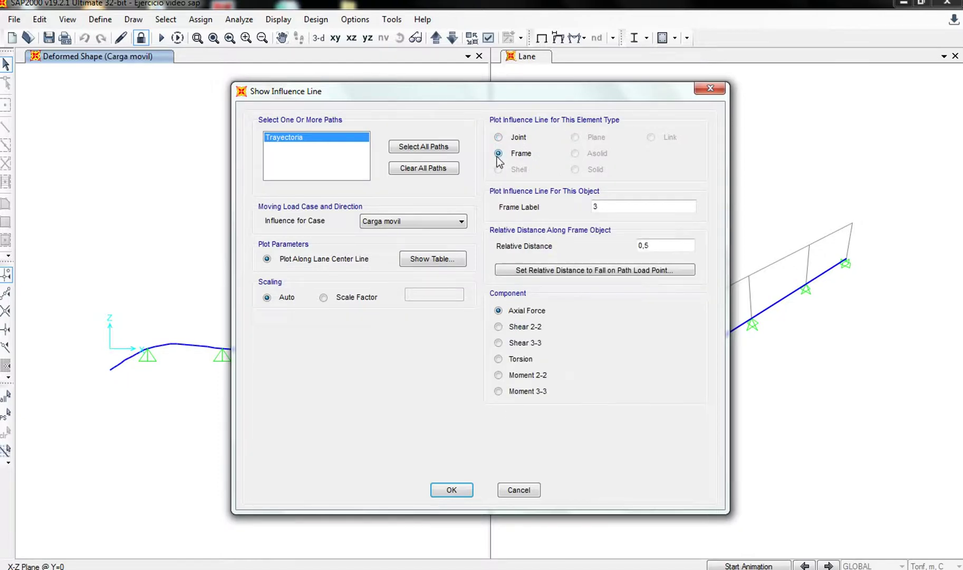
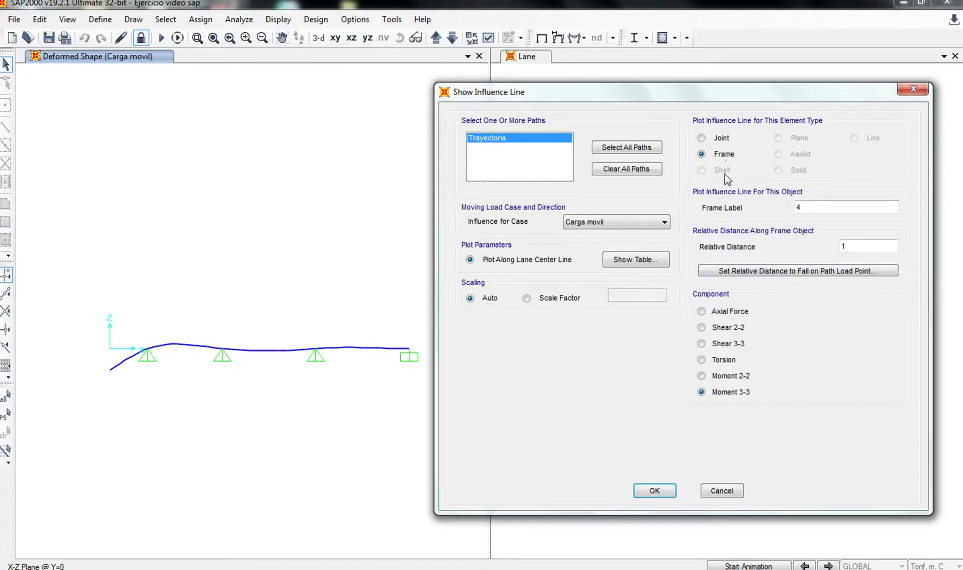
pyautogui.click(654, 491)
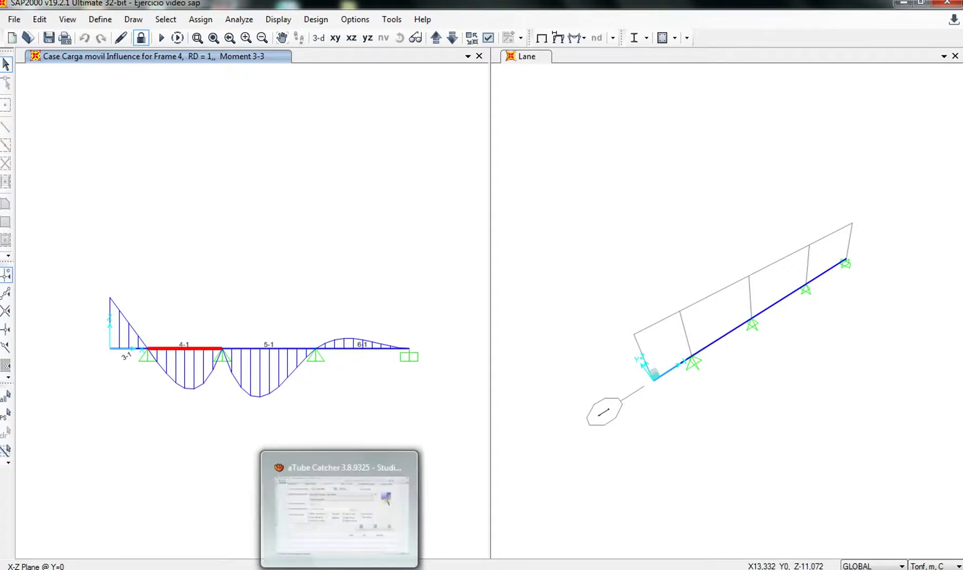
# Switch to the Maple worksheet ejercicio video.mw and view the influence line plot for the bending moment at C
pyautogui.click(275, 569)
pyautogui.scroll(-3, 583, 309)
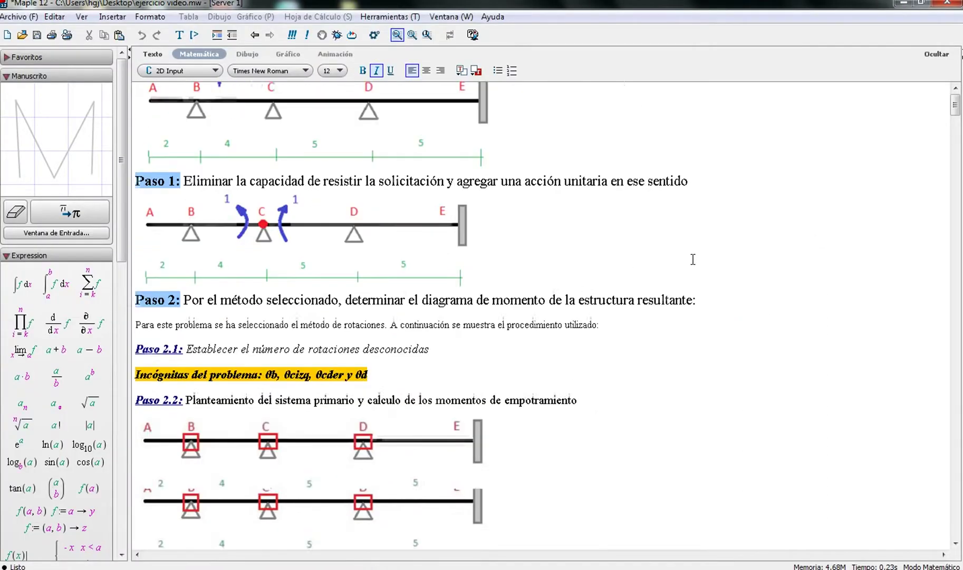
pyautogui.moveTo(955, 111); pyautogui.dragTo(960, 372)
pyautogui.scroll(-10, 959, 381)
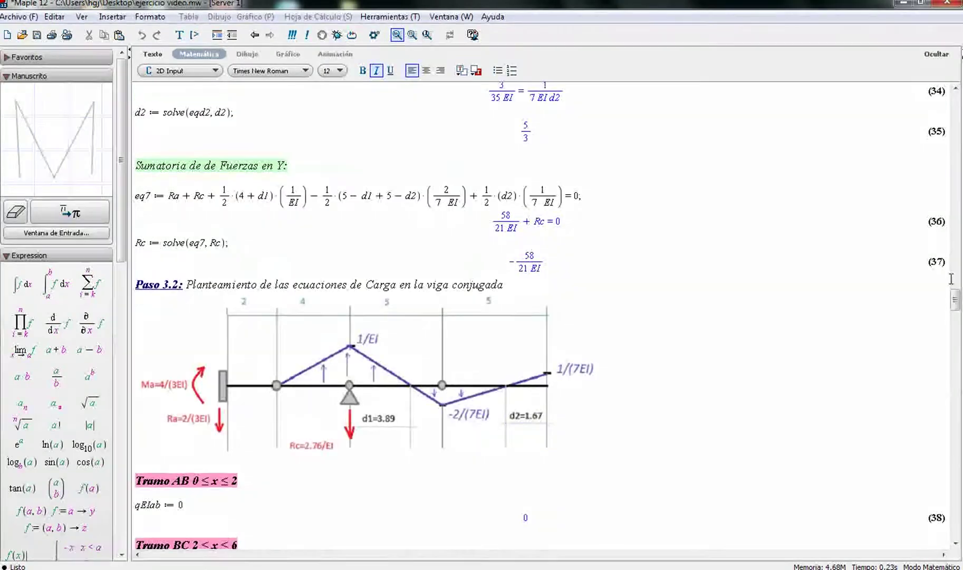
pyautogui.scroll(-20, 956, 363)
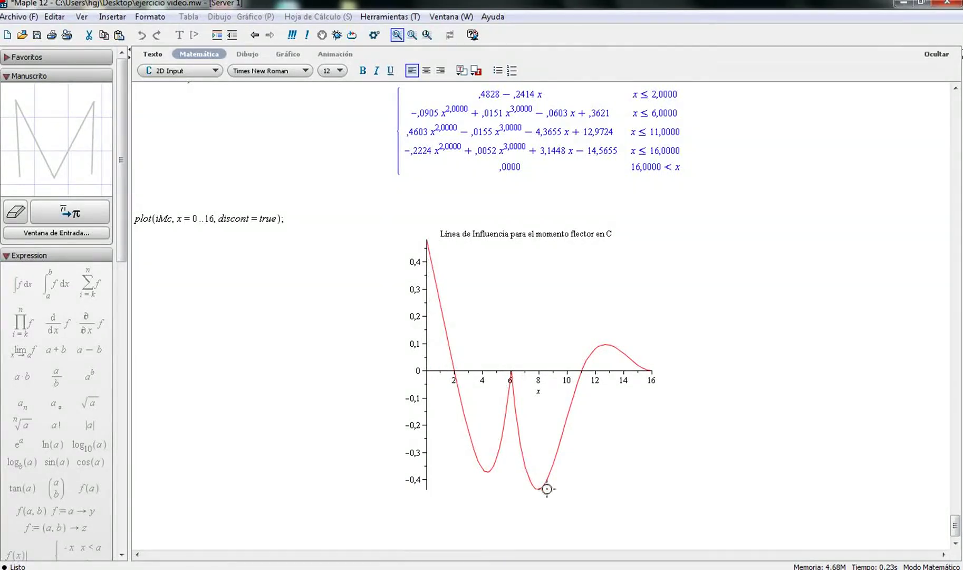
# Compare the SAP2000 influence diagram with the Maple plot and the Excel validation sheet, and return to SAP2000
pyautogui.hotkey('alt', 'Tab')
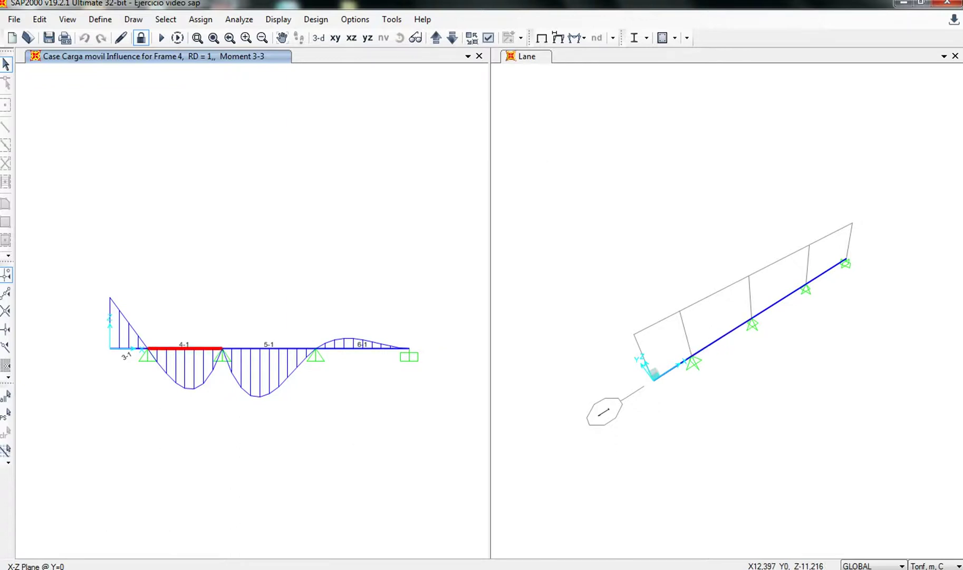
pyautogui.hotkey('alt', 'Tab')
pyautogui.hotkey('alt', 'Tab')
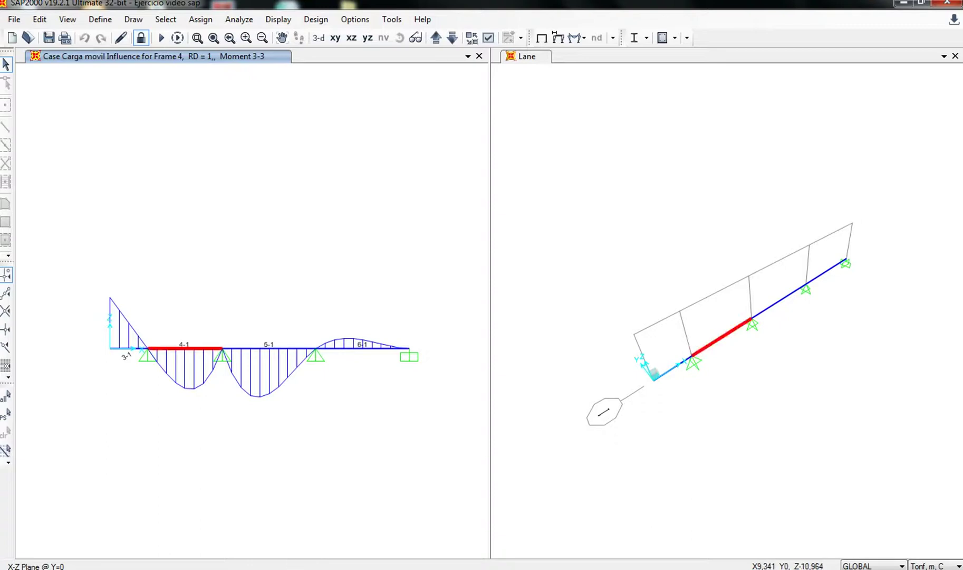
pyautogui.moveTo(316, 568)
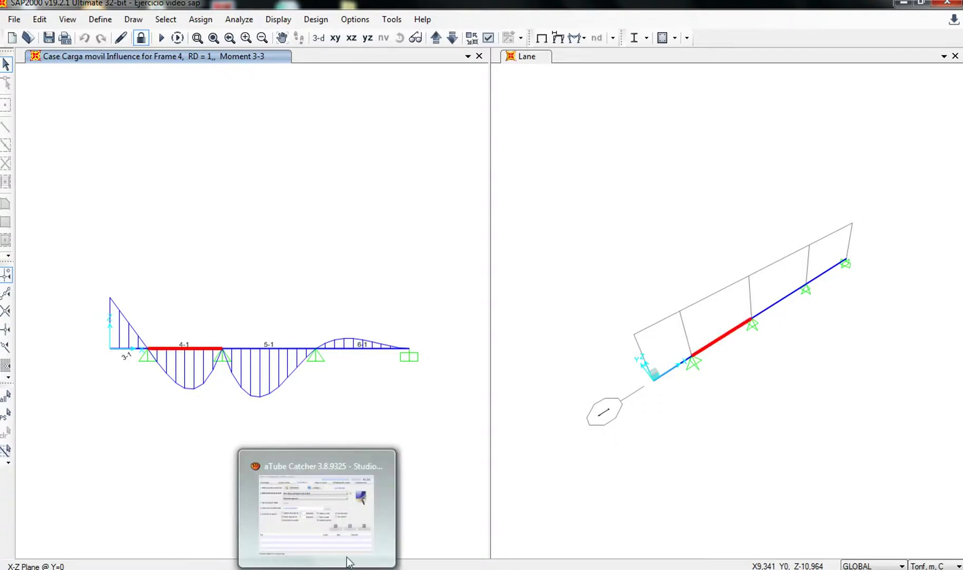
pyautogui.moveTo(361, 509)
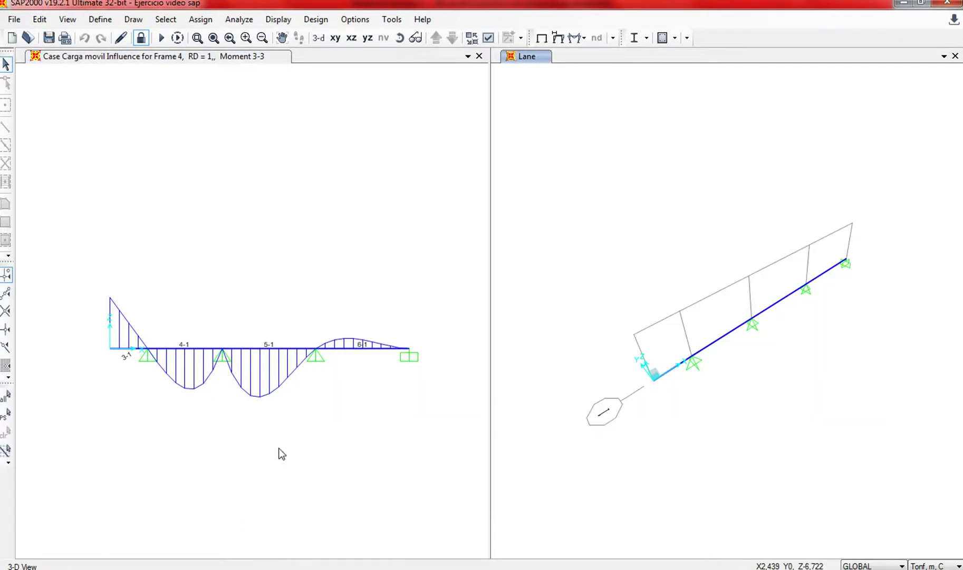
pyautogui.click(252, 356)
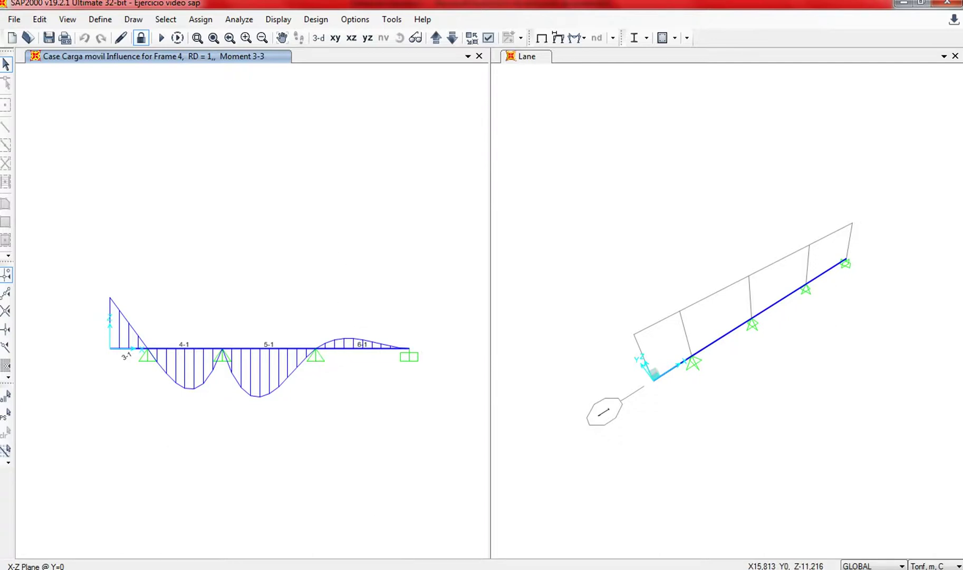
pyautogui.hotkey('alt', 'Tab')
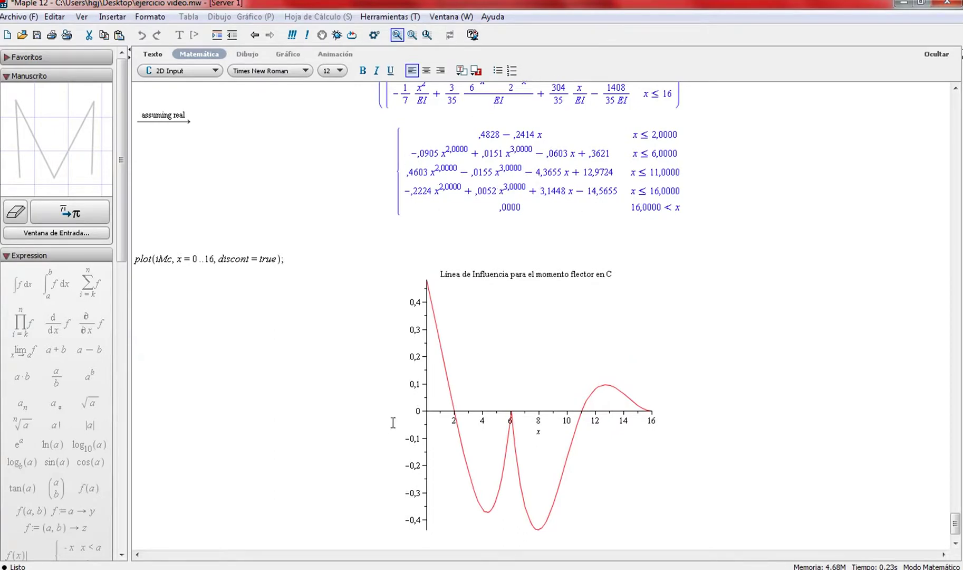
pyautogui.hotkey('alt', 'Tab')
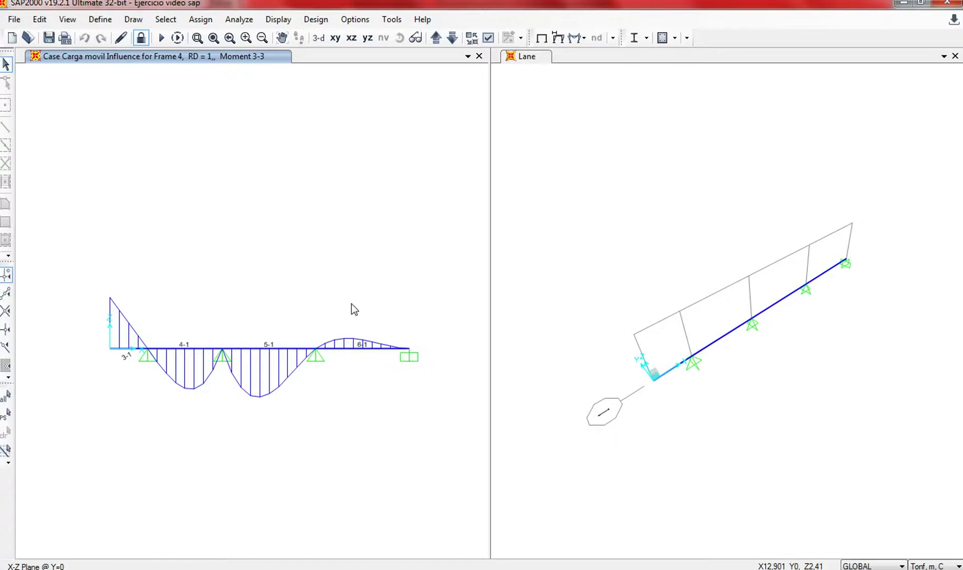
pyautogui.hotkey('alt', 'Tab')
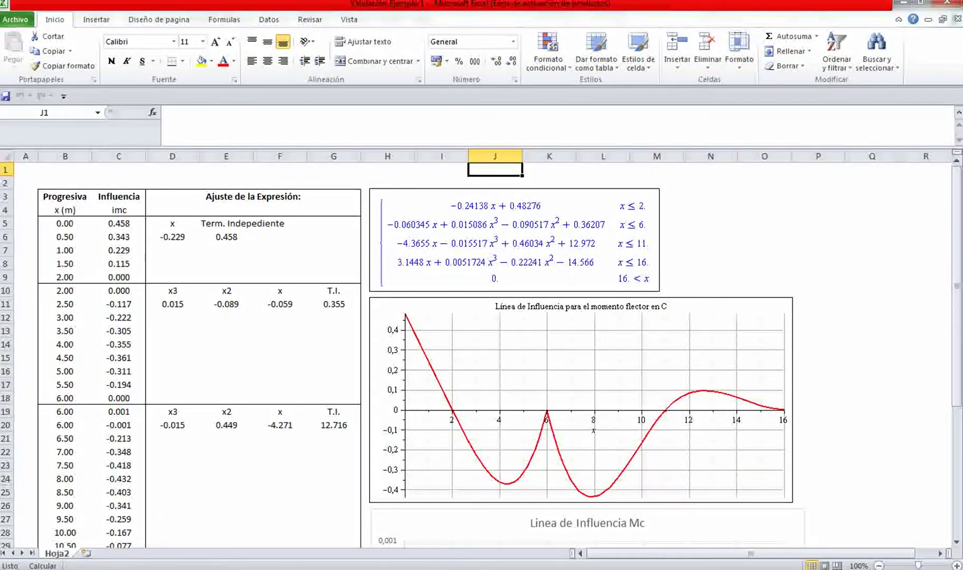
pyautogui.click(393, 569)
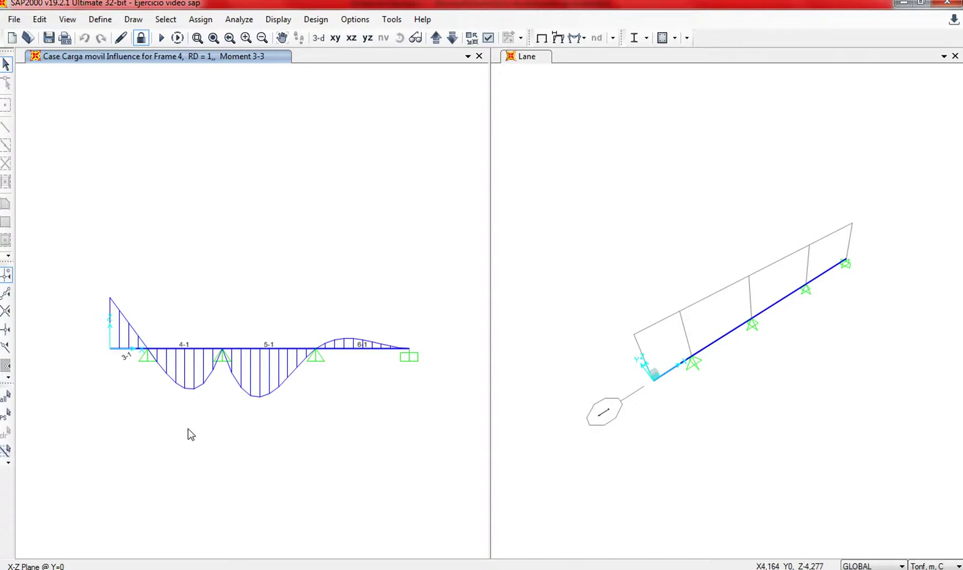
# Show the influence data table for frame 4, Moment 3-3, and examine the influence values at all stations of Trayectoria
pyautogui.click(277, 19)
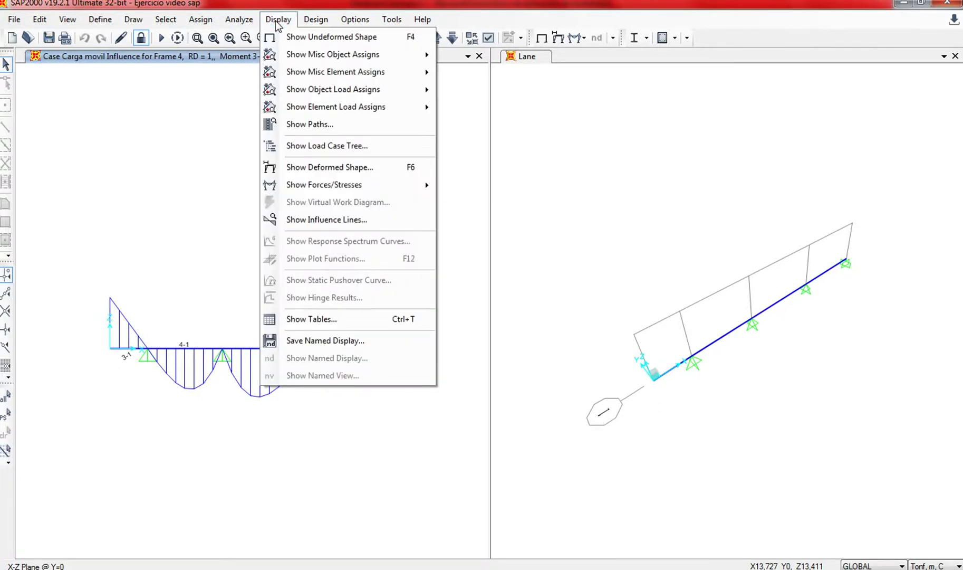
pyautogui.click(350, 219)
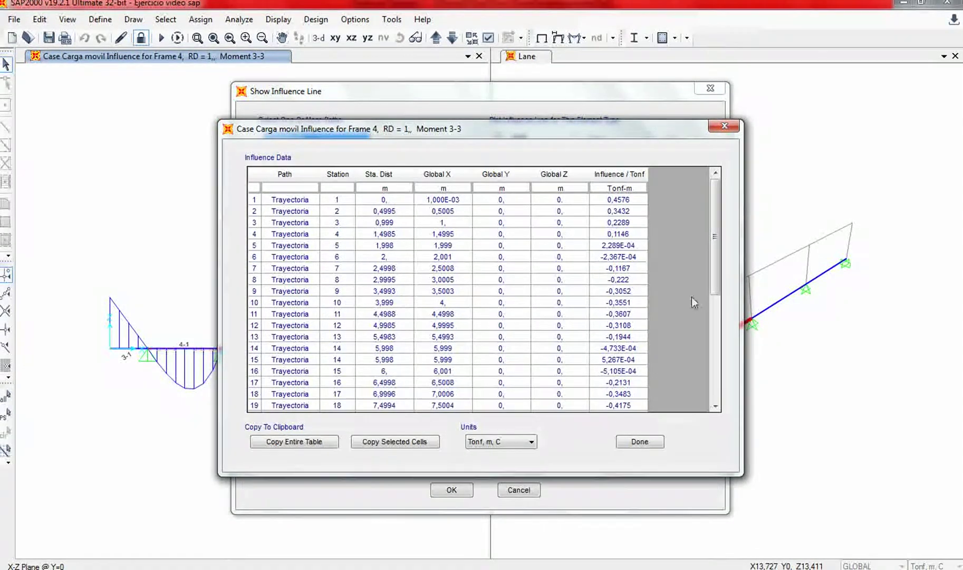
pyautogui.moveTo(720, 272); pyautogui.dragTo(720, 398)
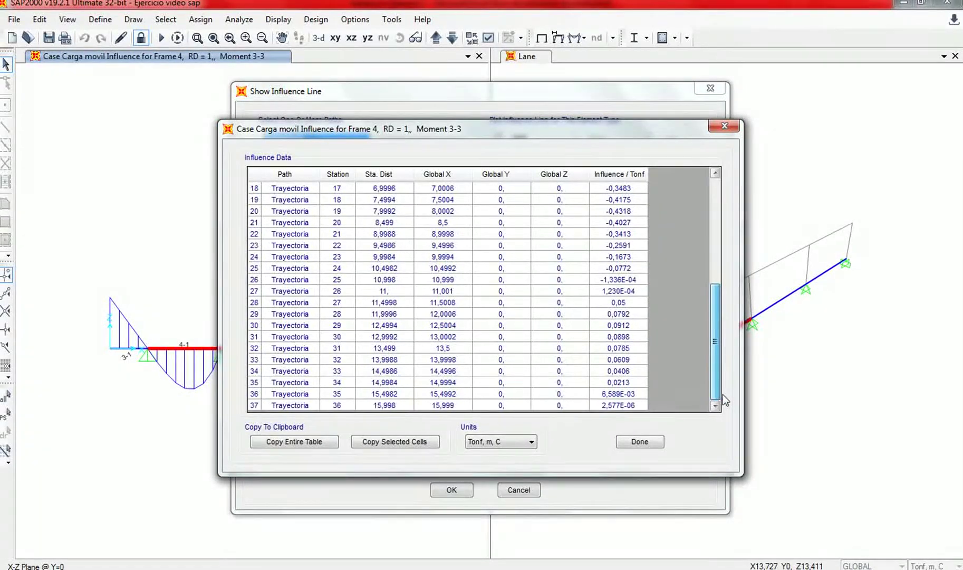
pyautogui.moveTo(724, 358); pyautogui.dragTo(725, 354)
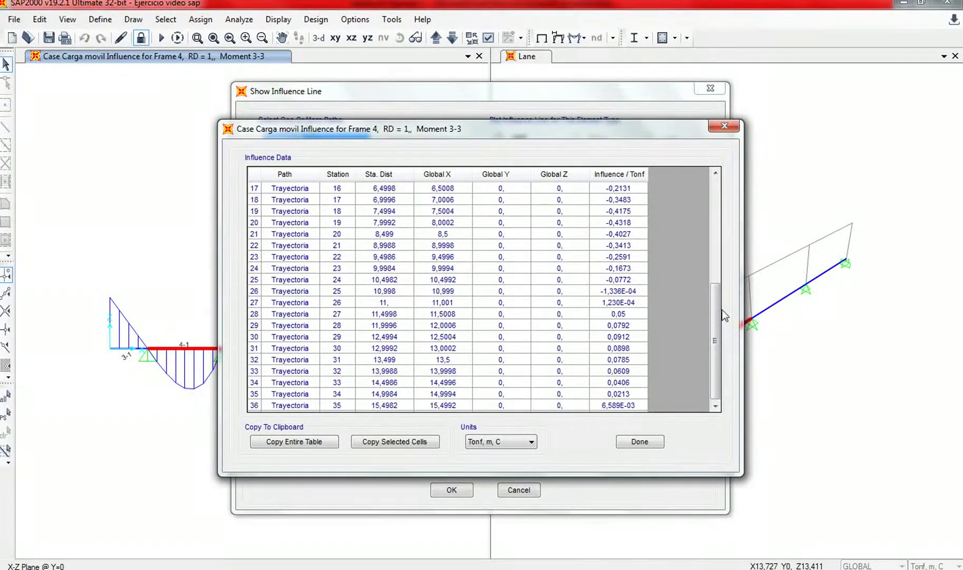
pyautogui.moveTo(713, 300); pyautogui.dragTo(715, 186)
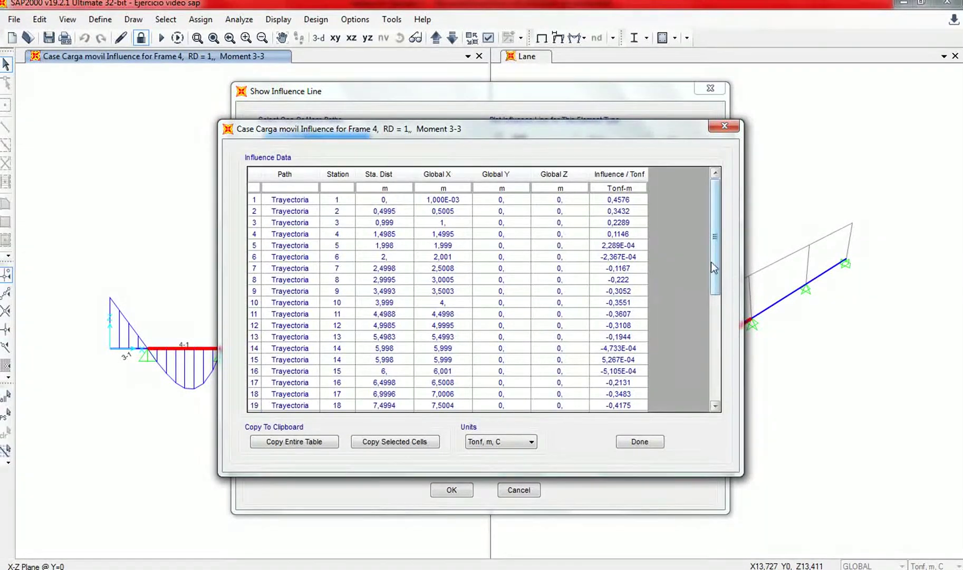
pyautogui.moveTo(716, 266); pyautogui.dragTo(720, 381)
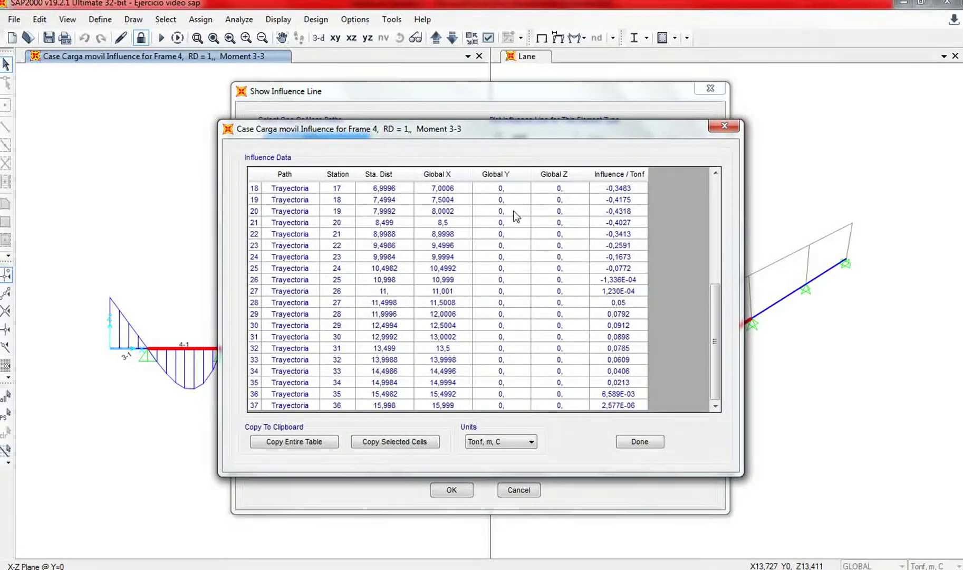
pyautogui.click(715, 174)
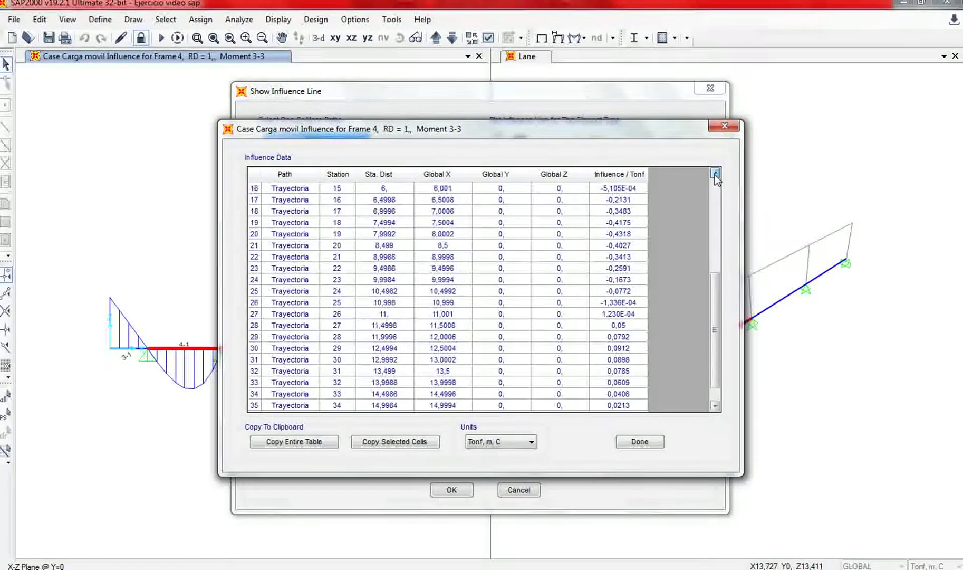
pyautogui.click(715, 174)
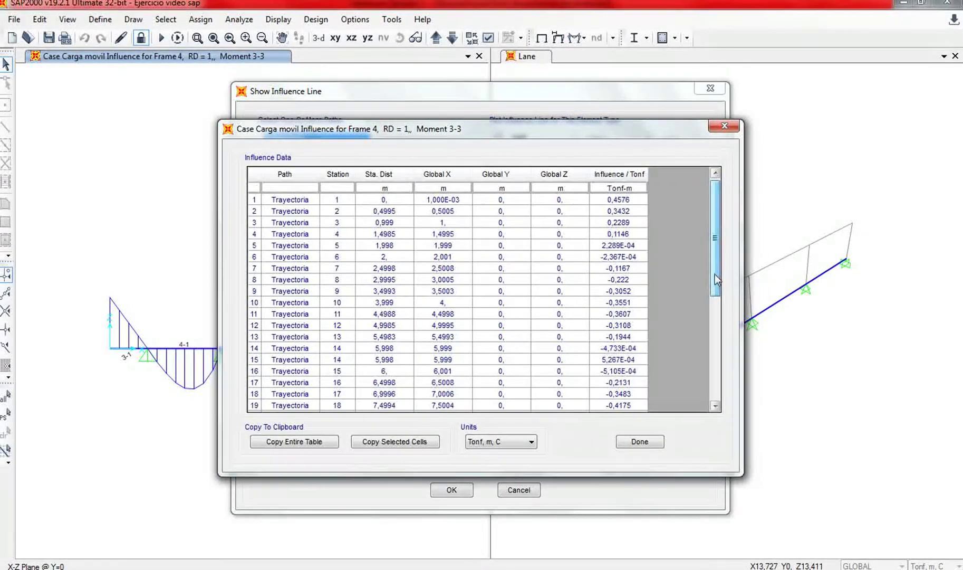
pyautogui.moveTo(715, 274); pyautogui.dragTo(726, 190)
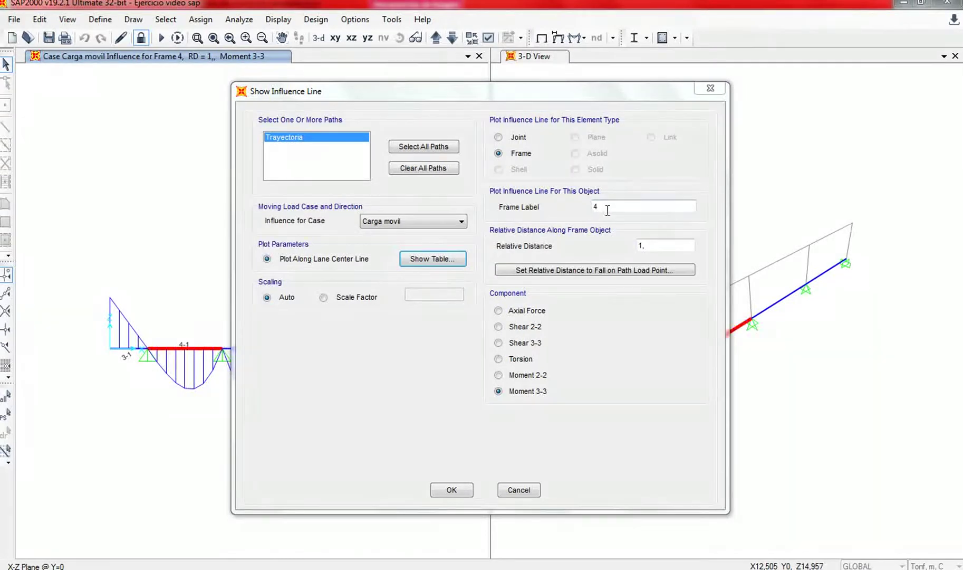
# Close the influence line settings and reopen the data table for frame 4 at relative distance 1, Moment 3-3
pyautogui.click(710, 88)
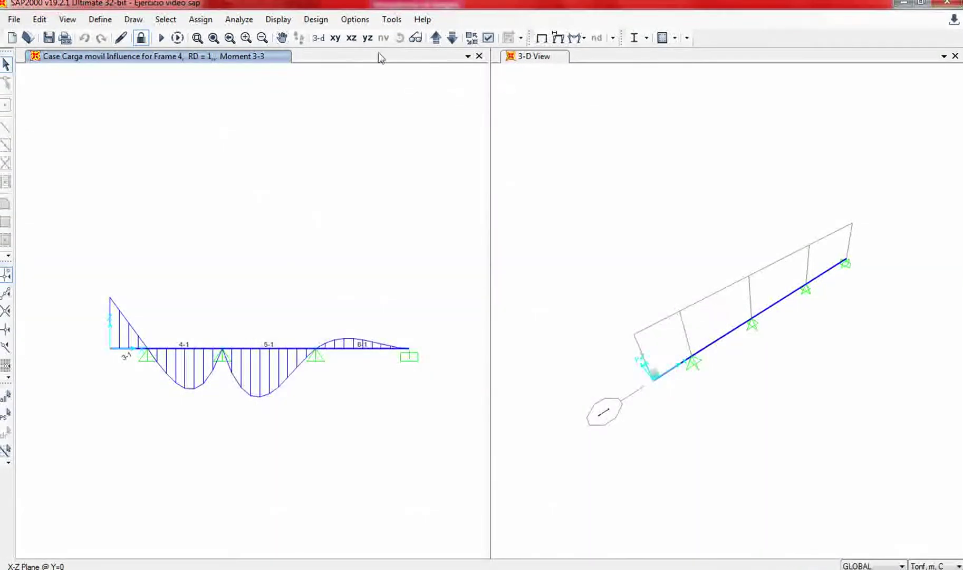
pyautogui.click(280, 20)
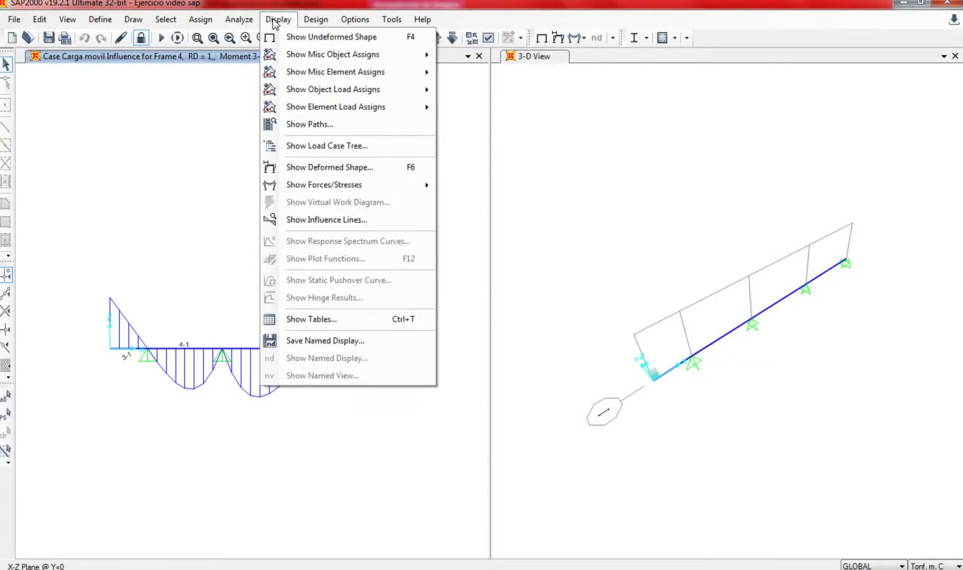
pyautogui.click(314, 225)
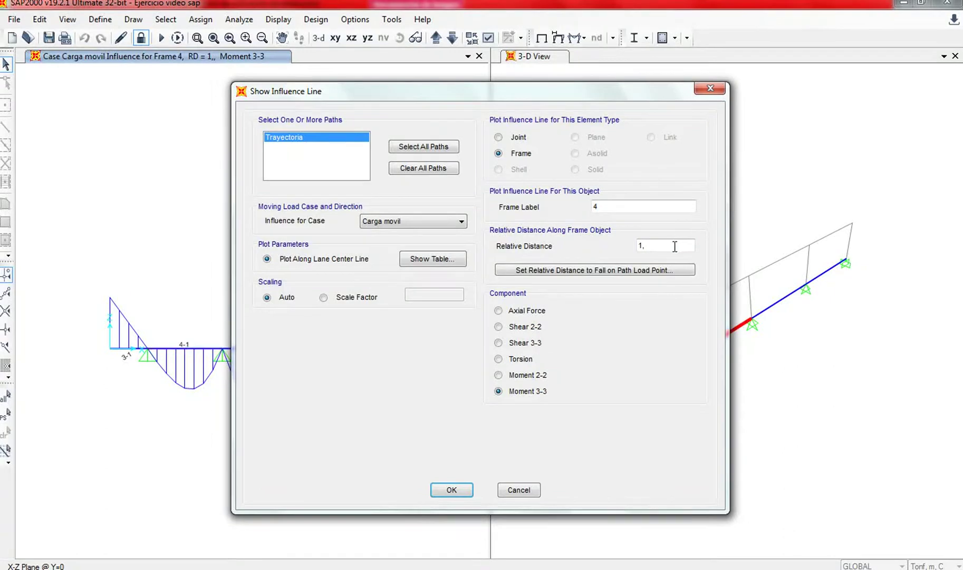
pyautogui.click(411, 263)
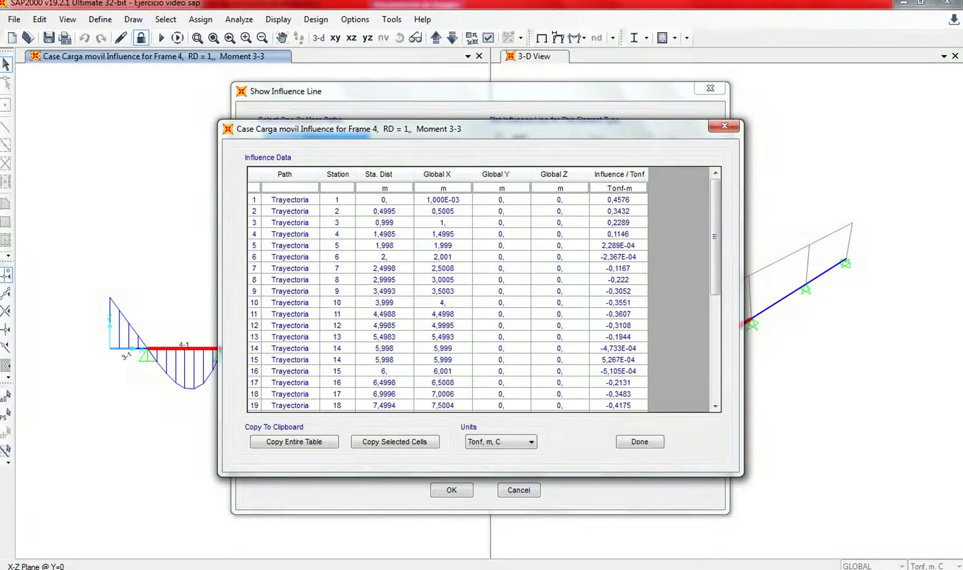
# Switch to the Validación Ejemplo 1 workbook in Excel and open the Hoja1 sheet at its Progresiva column
pyautogui.moveTo(442, 569)
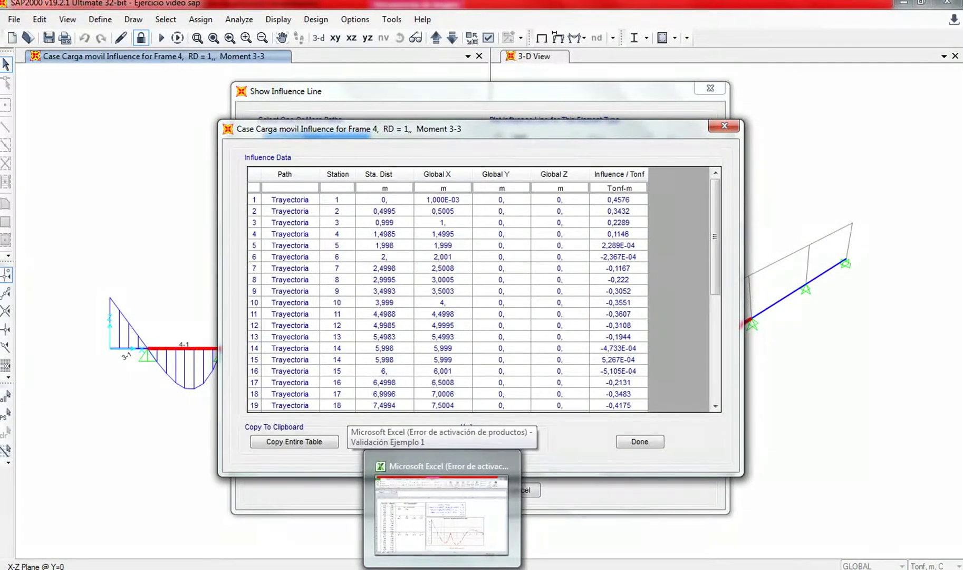
pyautogui.click(442, 514)
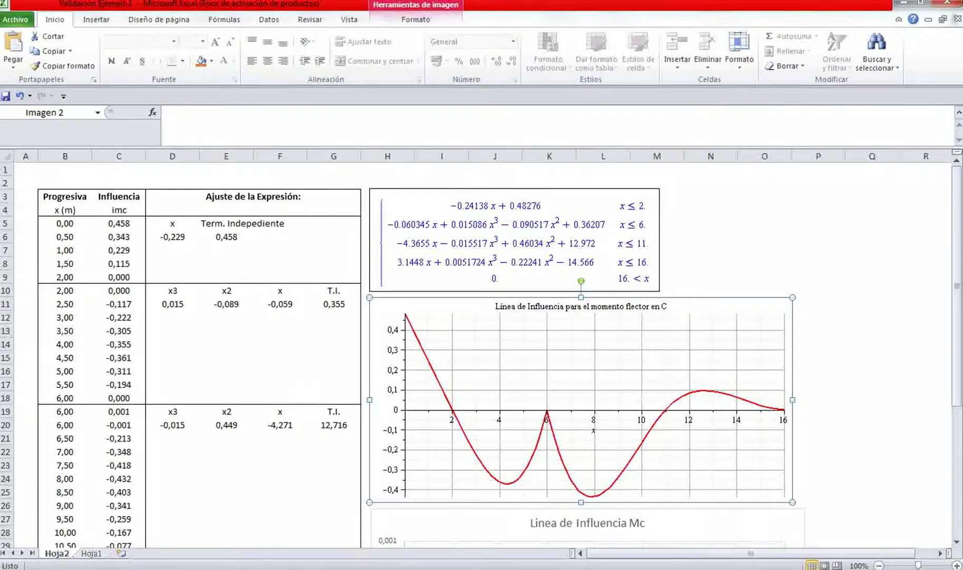
pyautogui.click(91, 553)
pyautogui.scroll(6, 247, 359)
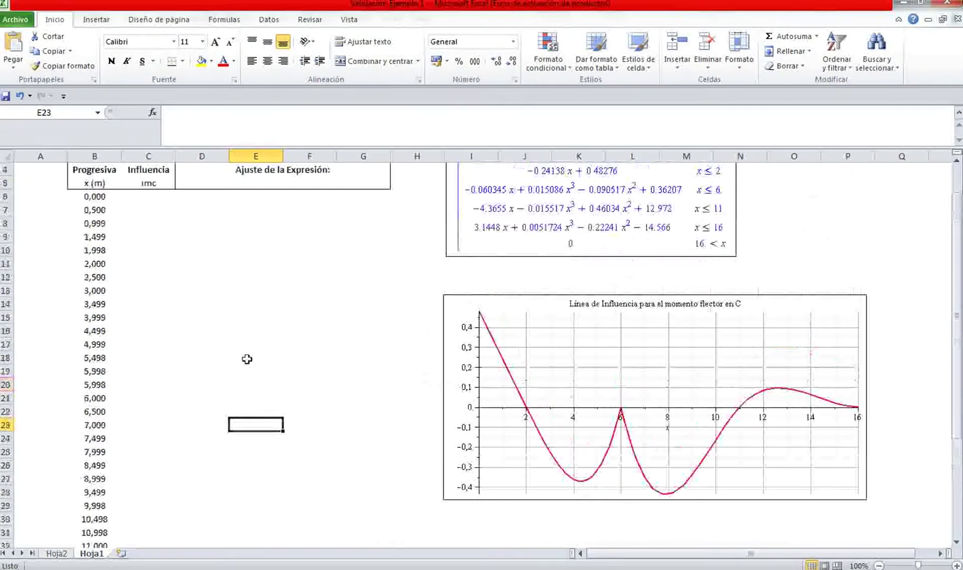
# Clear the Progresiva values in cells B26 to B38 of Hoja1
pyautogui.click(94, 196)
pyautogui.moveTo(95, 465); pyautogui.dragTo(91, 564)
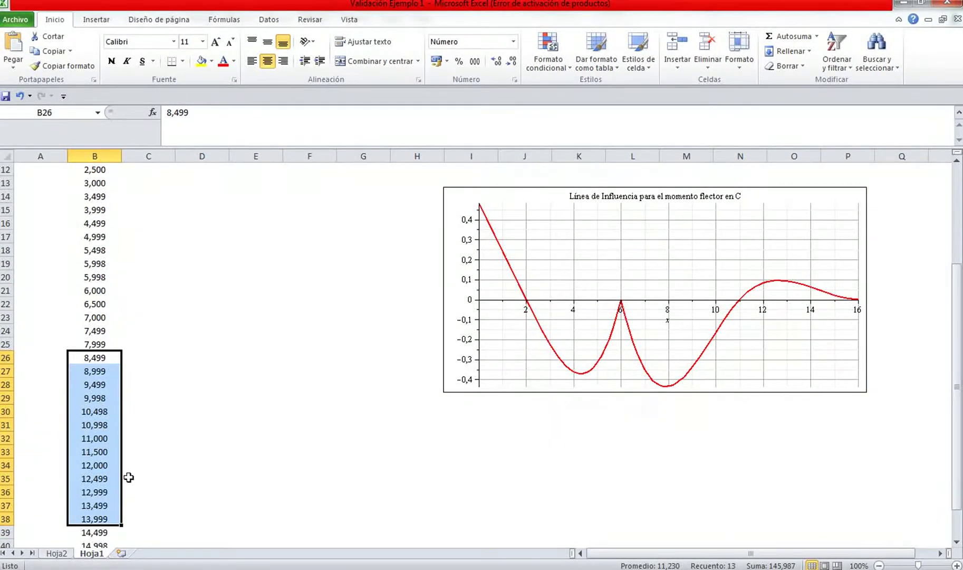
pyautogui.press('Delete')
pyautogui.scroll(-3, 94, 503)
pyautogui.click(100, 449)
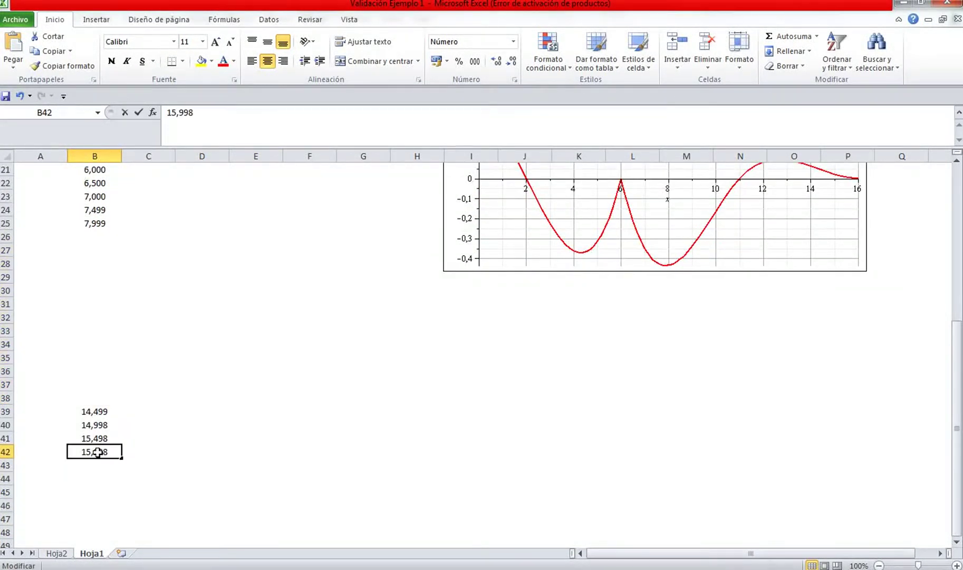
pyautogui.press('Up')
pyautogui.press('Up')
pyautogui.press('Up')
pyautogui.doubleClick(105, 450)
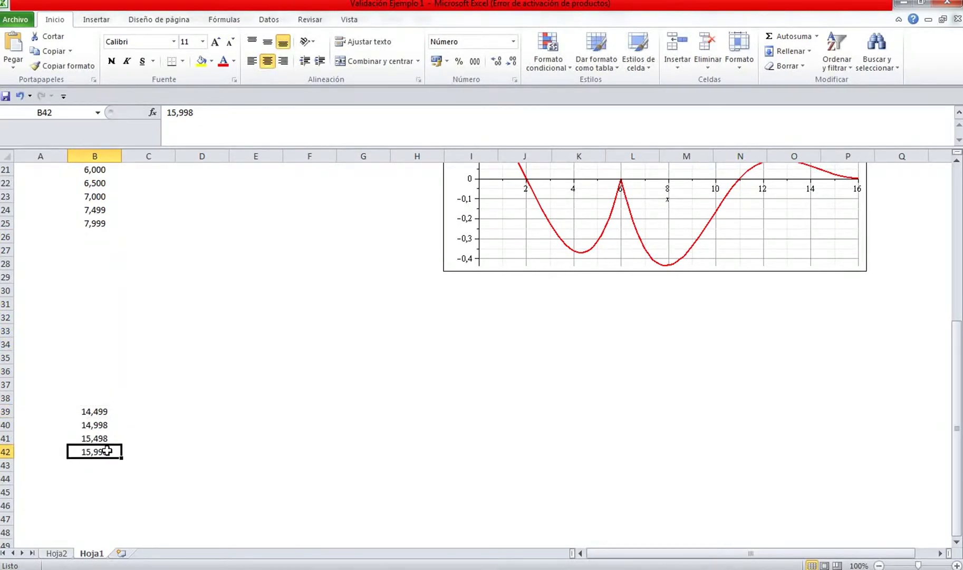
pyautogui.moveTo(105, 451); pyautogui.dragTo(103, 416)
pyautogui.doubleClick(158, 462)
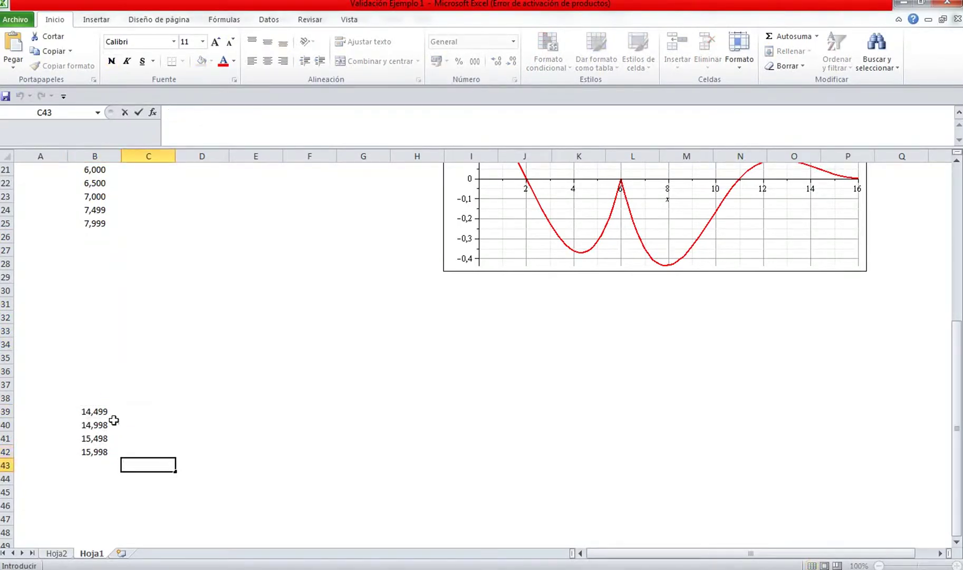
pyautogui.click(125, 452)
pyautogui.moveTo(108, 452); pyautogui.dragTo(92, 423)
pyautogui.moveTo(93, 356); pyautogui.dragTo(98, 237)
pyautogui.moveTo(101, 223); pyautogui.dragTo(106, 148)
pyautogui.doubleClick(105, 149)
pyautogui.doubleClick(106, 196)
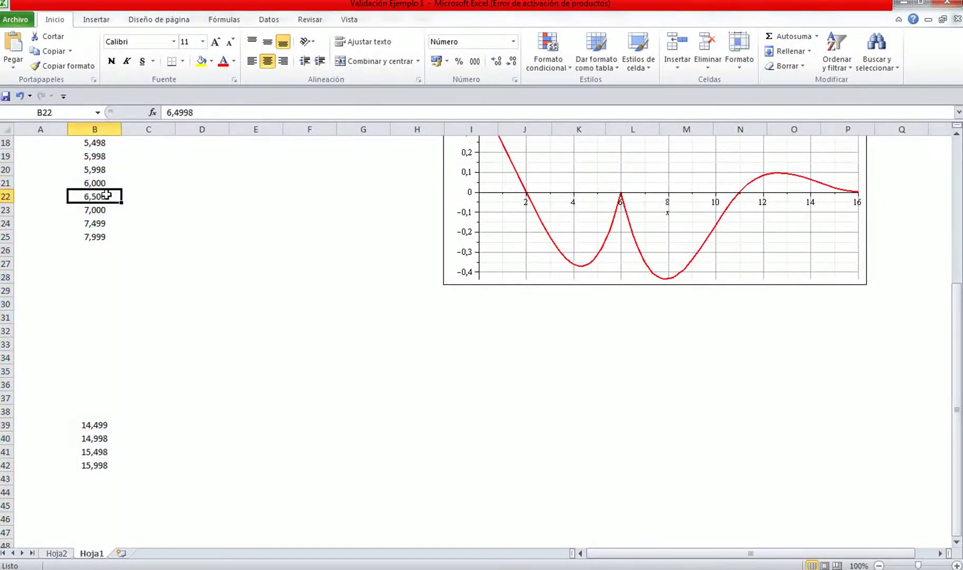
pyautogui.scroll(5, 168, 329)
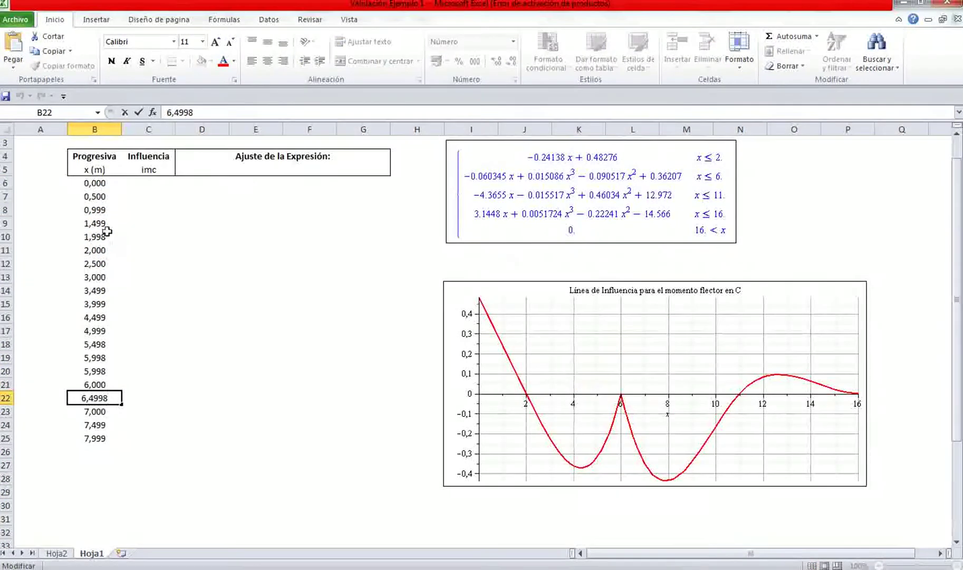
pyautogui.click(73, 182)
pyautogui.doubleClick(66, 181)
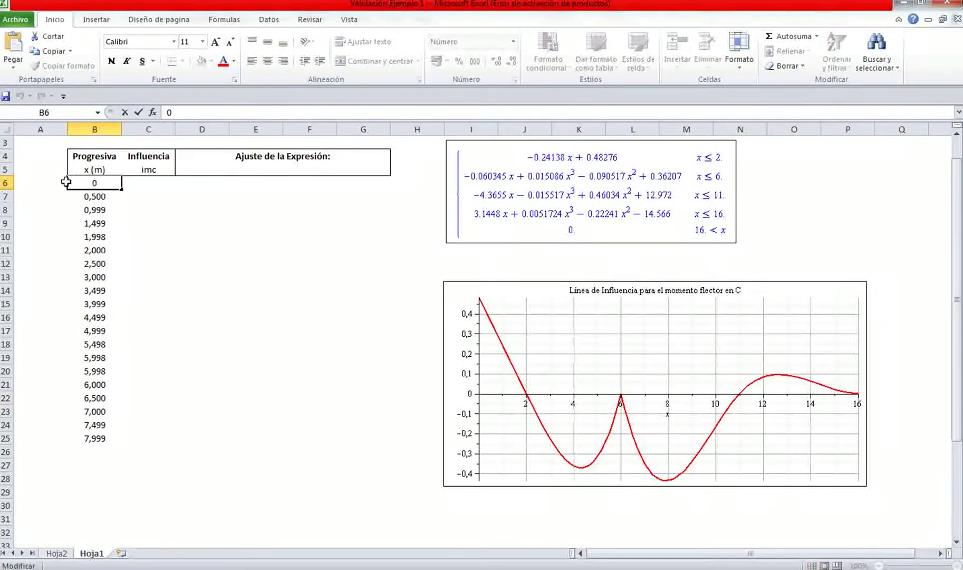
pyautogui.doubleClick(55, 180)
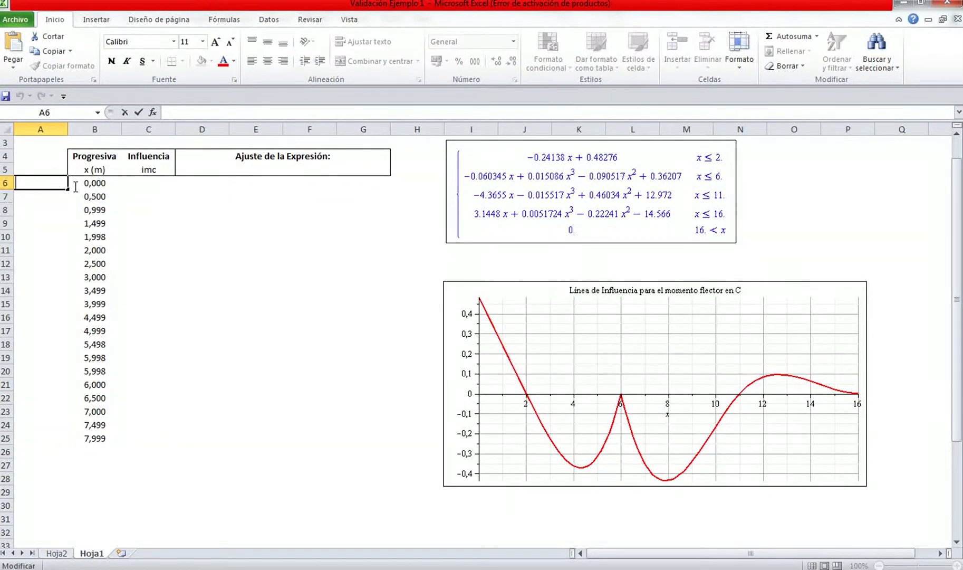
# Clear the Progresiva values in cells B6 to B25
pyautogui.click(74, 185)
pyautogui.moveTo(77, 197); pyautogui.dragTo(78, 459)
pyautogui.press('Delete')
pyautogui.click(83, 183)
pyautogui.press('Delete')
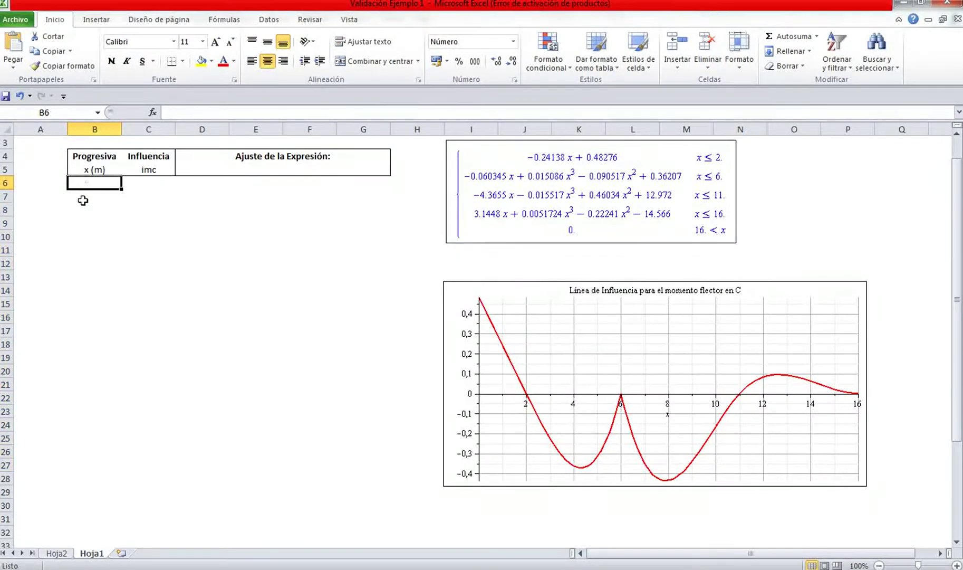
pyautogui.scroll(-7, 104, 295)
pyautogui.moveTo(78, 288); pyautogui.dragTo(88, 395)
pyautogui.click(88, 394)
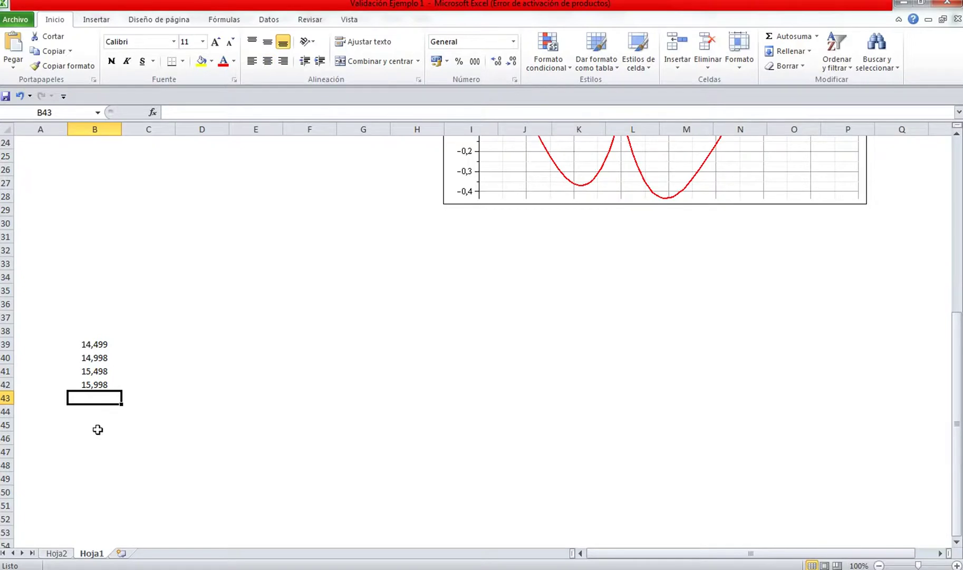
pyautogui.doubleClick(95, 411)
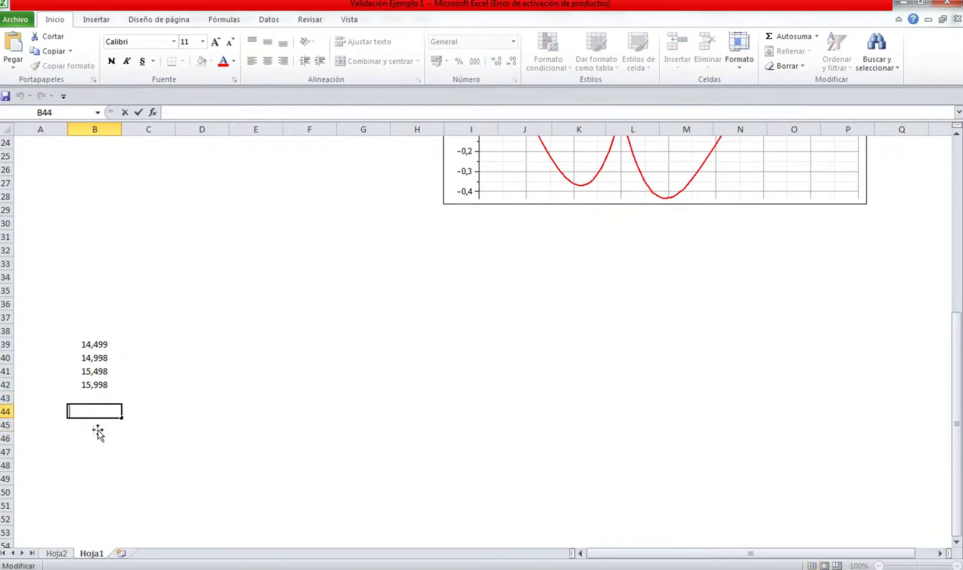
pyautogui.click(96, 448)
pyautogui.click(95, 399)
pyautogui.moveTo(94, 436); pyautogui.dragTo(95, 420)
pyautogui.click(95, 401)
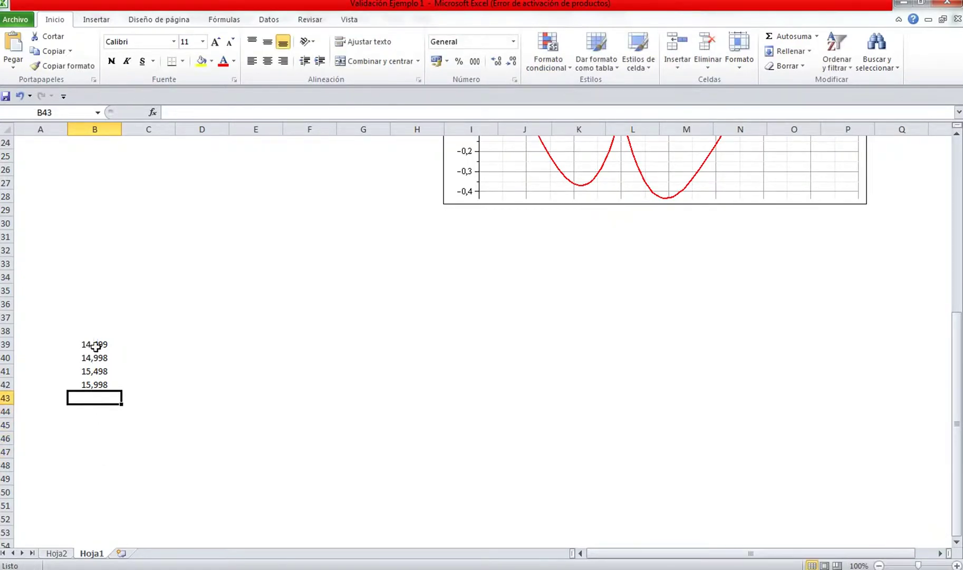
pyautogui.click(96, 304)
pyautogui.click(96, 361)
pyautogui.moveTo(96, 364); pyautogui.dragTo(97, 383)
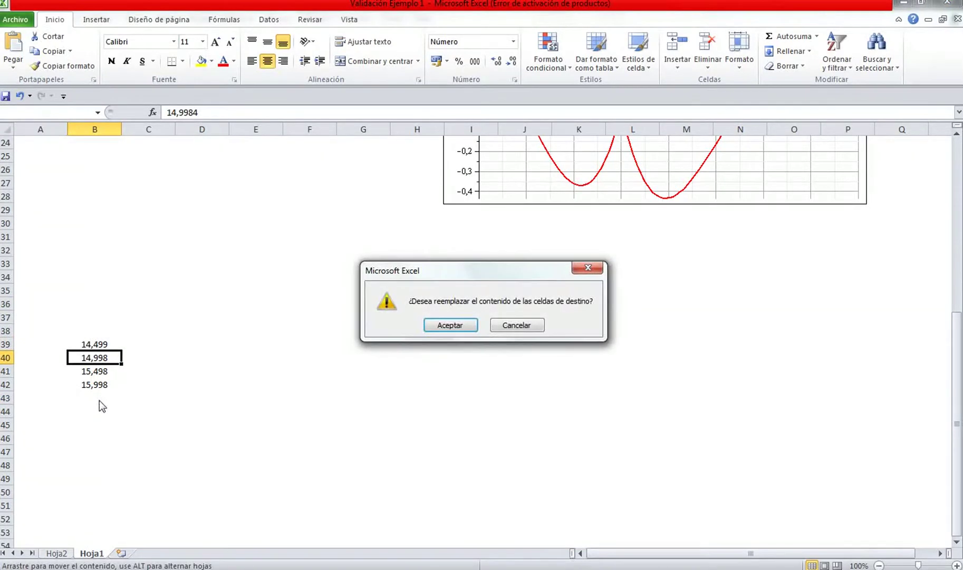
pyautogui.click(529, 324)
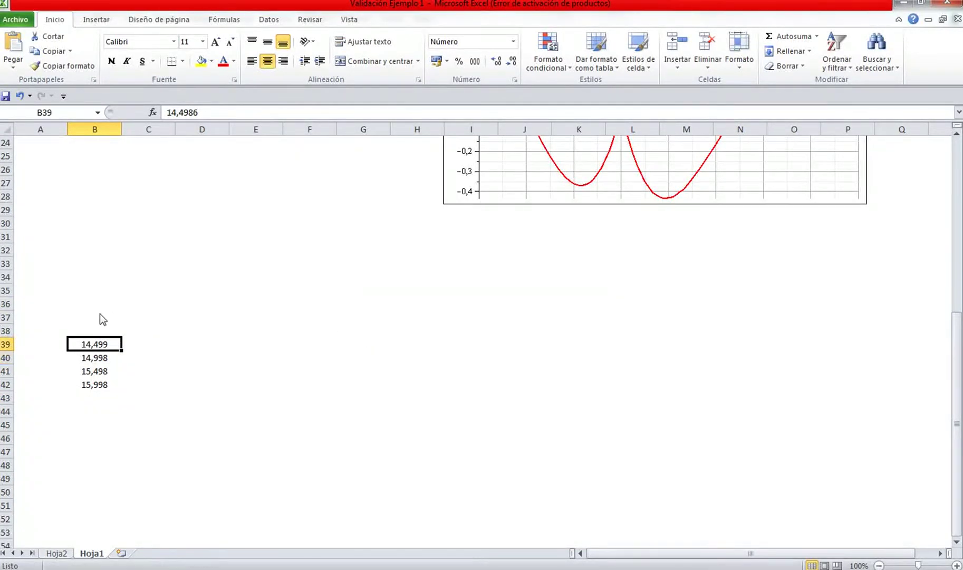
# Clear the remaining Progresiva values in cells B39 to B42 so the column under the header is empty
pyautogui.press('Delete')
pyautogui.click(88, 359)
pyautogui.press('Delete')
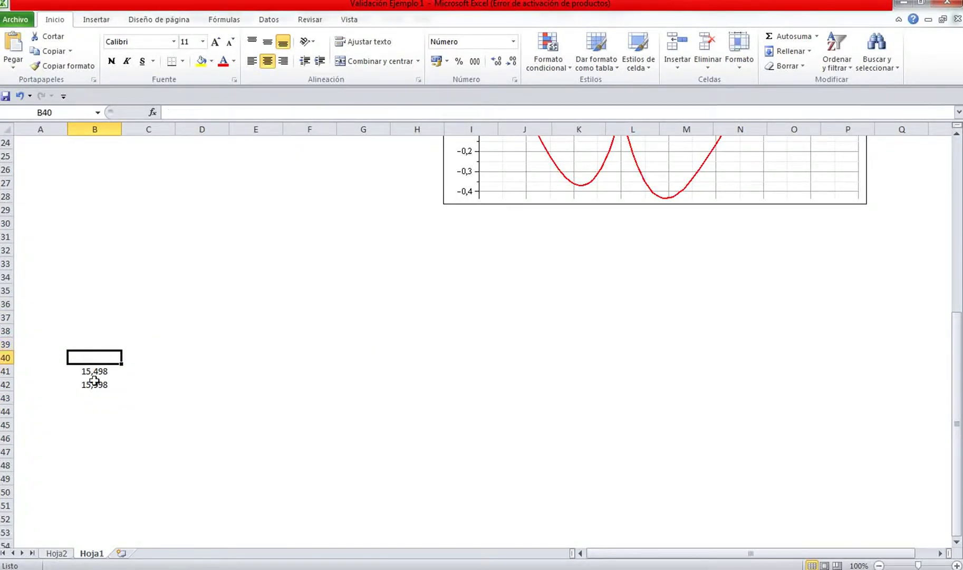
pyautogui.click(95, 380)
pyautogui.press('Delete')
pyautogui.click(88, 372)
pyautogui.press('Delete')
pyautogui.scroll(8, 305, 313)
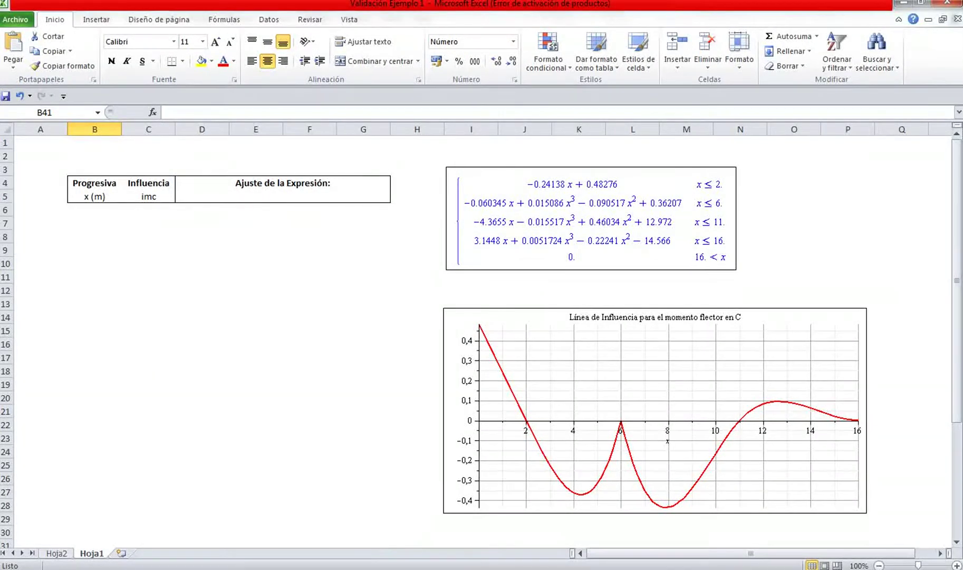
# Switch to SAP2000 and copy the Sta. Dist values of all 37 rows from the influence data table
pyautogui.hotkey('alt', 'Tab')
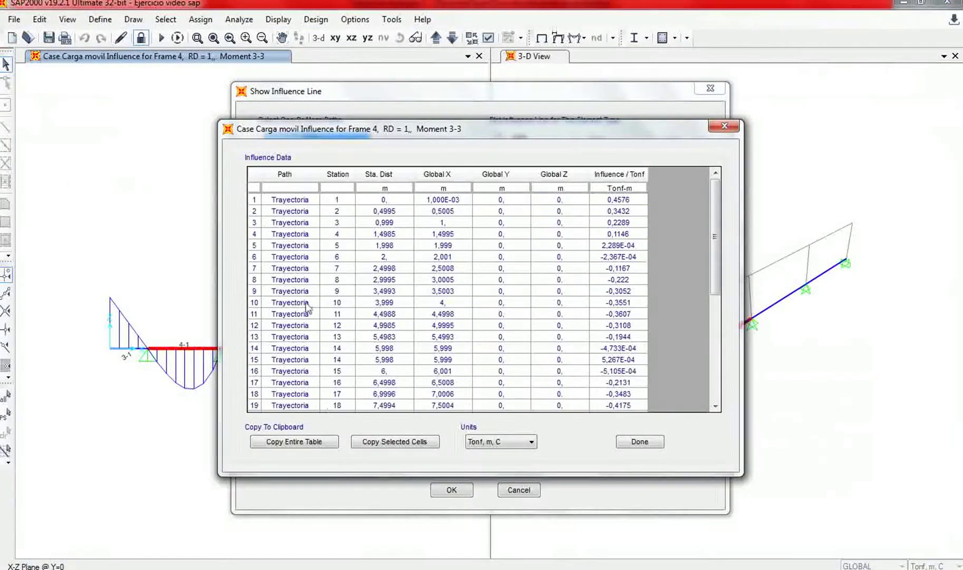
pyautogui.click(388, 199)
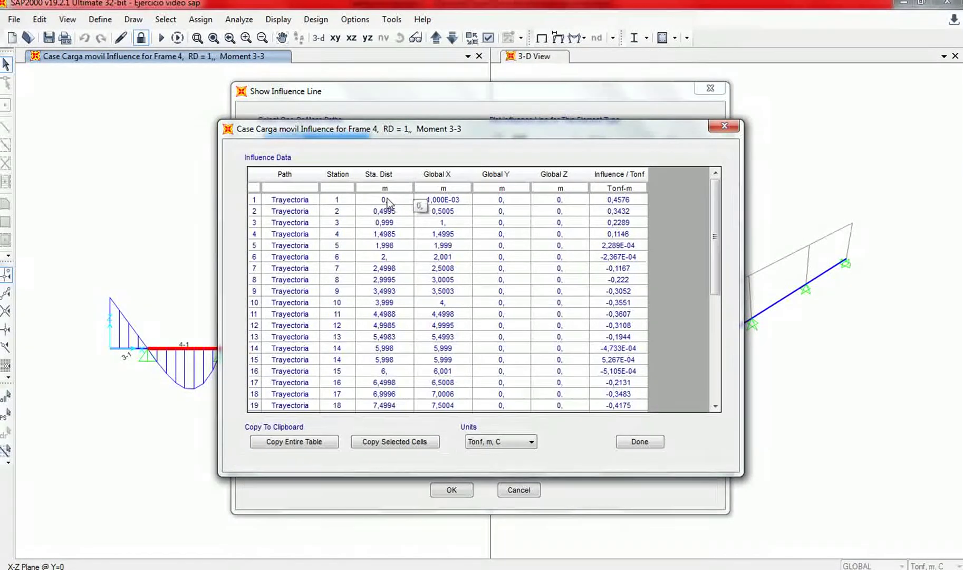
pyautogui.moveTo(387, 211); pyautogui.dragTo(392, 427)
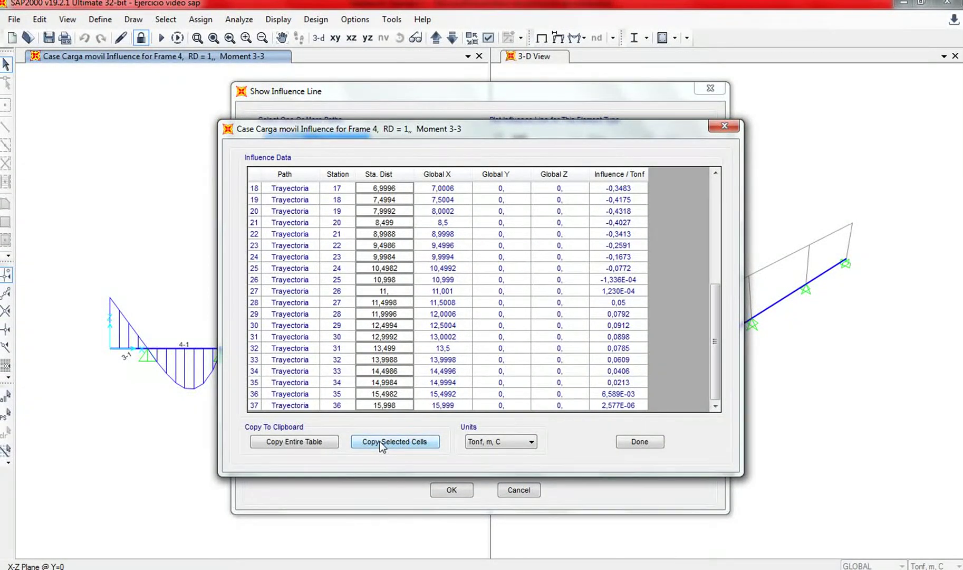
pyautogui.click(379, 441)
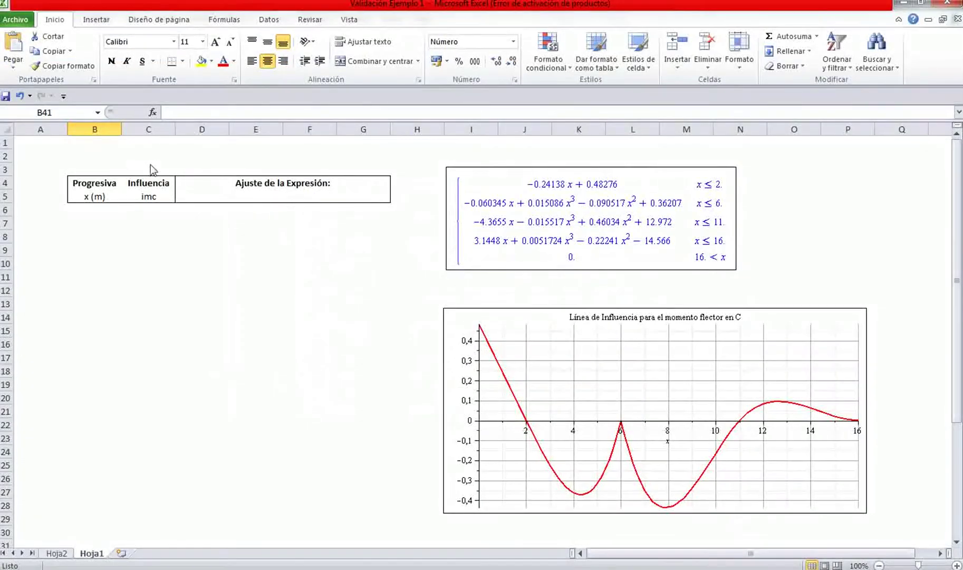
# Paste the copied station distances into the Progresiva column of the Excel sheet, starting at B6, and check them
pyautogui.click(88, 212)
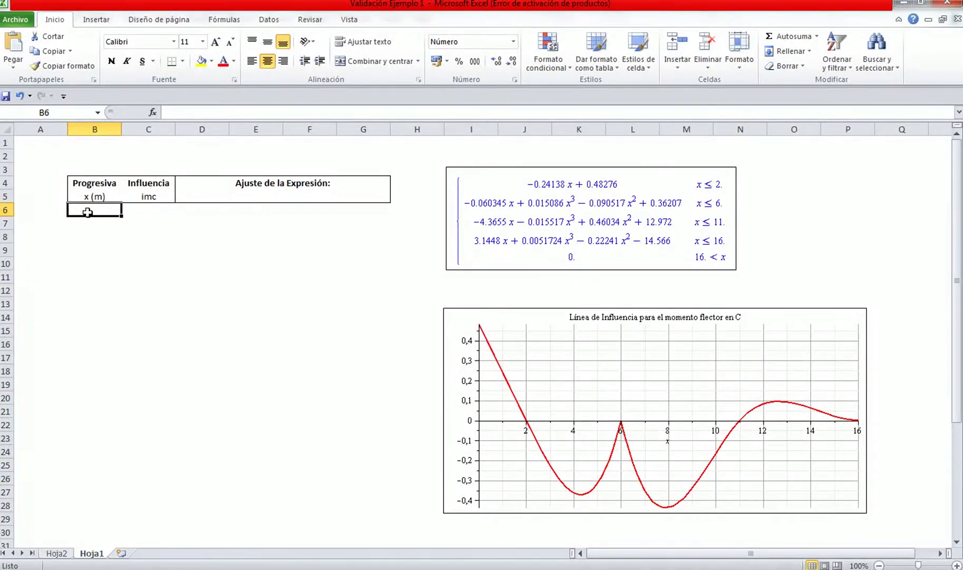
pyautogui.hotkey('ctrl', 'v')
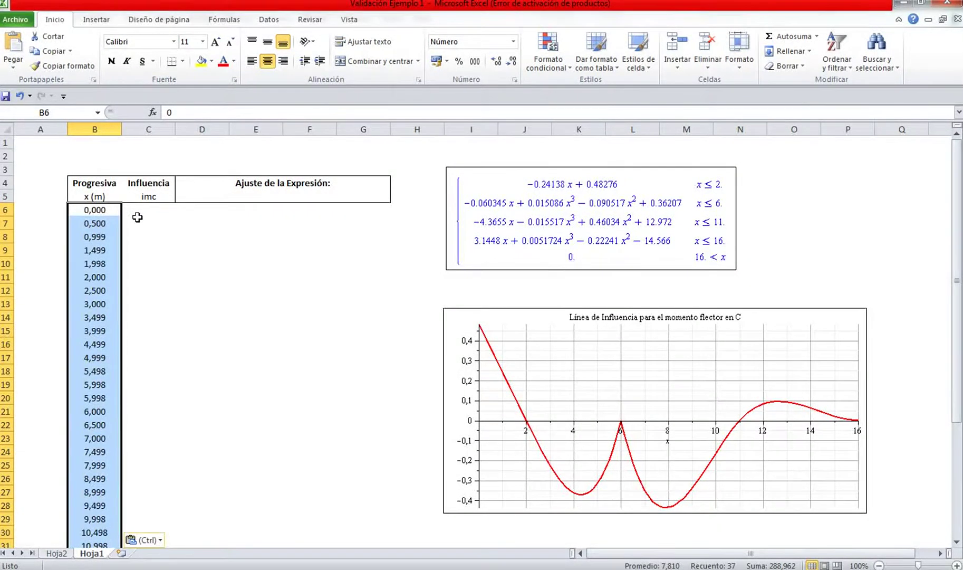
pyautogui.scroll(-2, 134, 338)
pyautogui.scroll(-1, 86, 333)
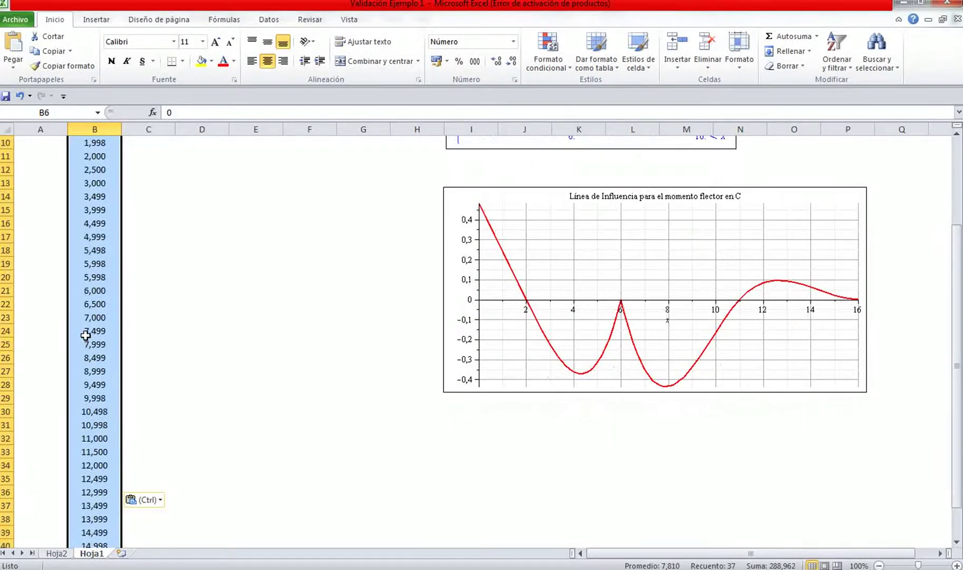
pyautogui.scroll(3, 85, 336)
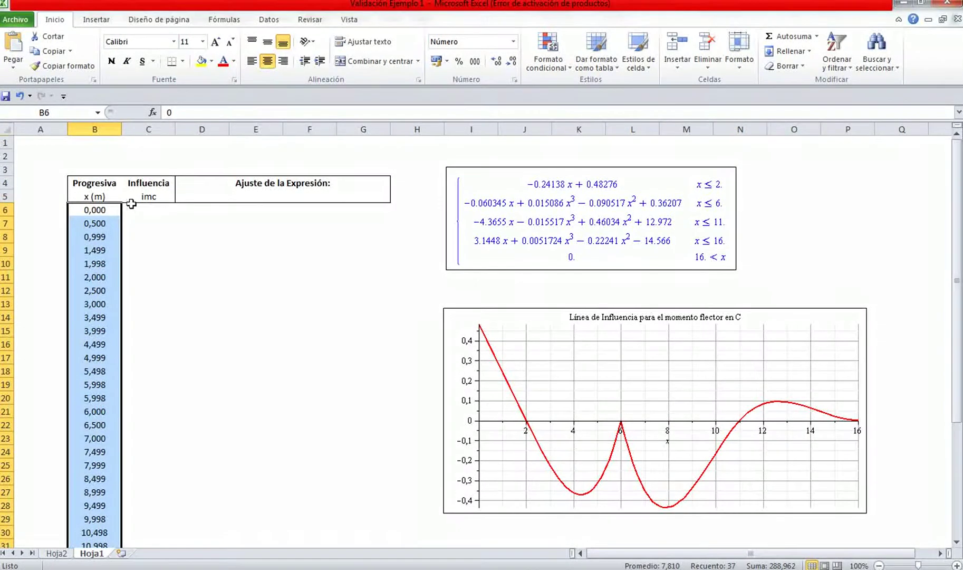
# Return to SAP2000 and copy the Influence / Tonf values of all 37 rows from the influence data table
pyautogui.hotkey('alt', 'Tab')
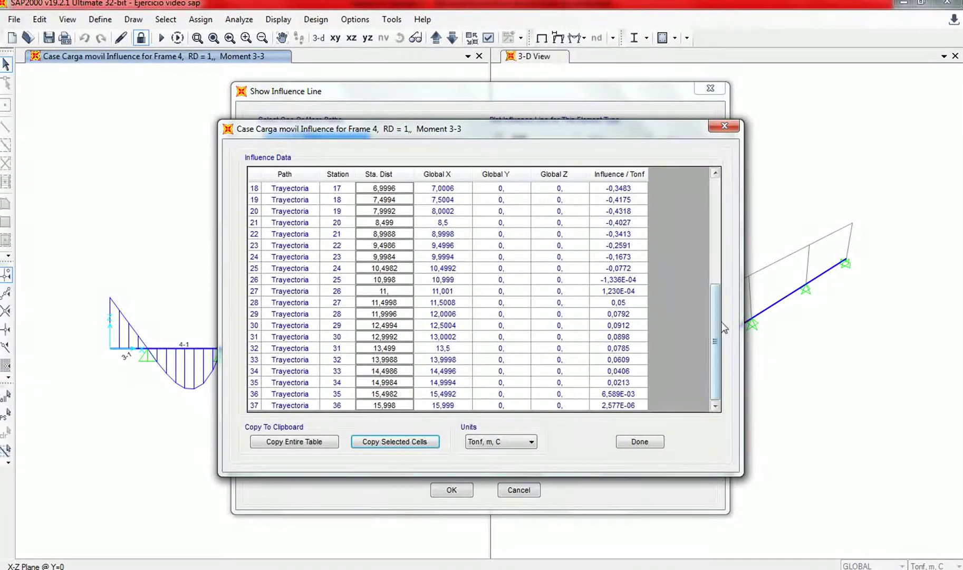
pyautogui.moveTo(716, 316); pyautogui.dragTo(679, 191)
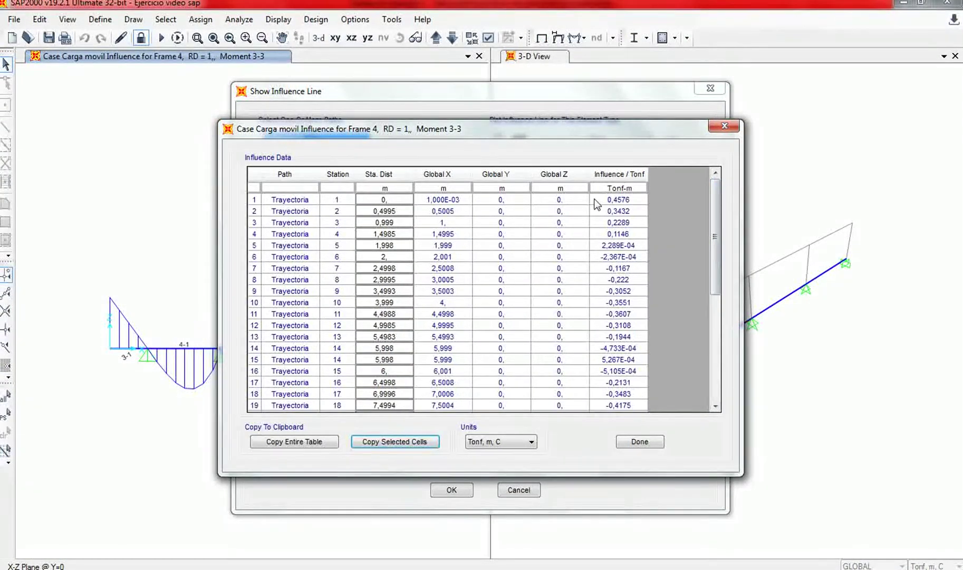
pyautogui.moveTo(605, 199); pyautogui.dragTo(623, 370)
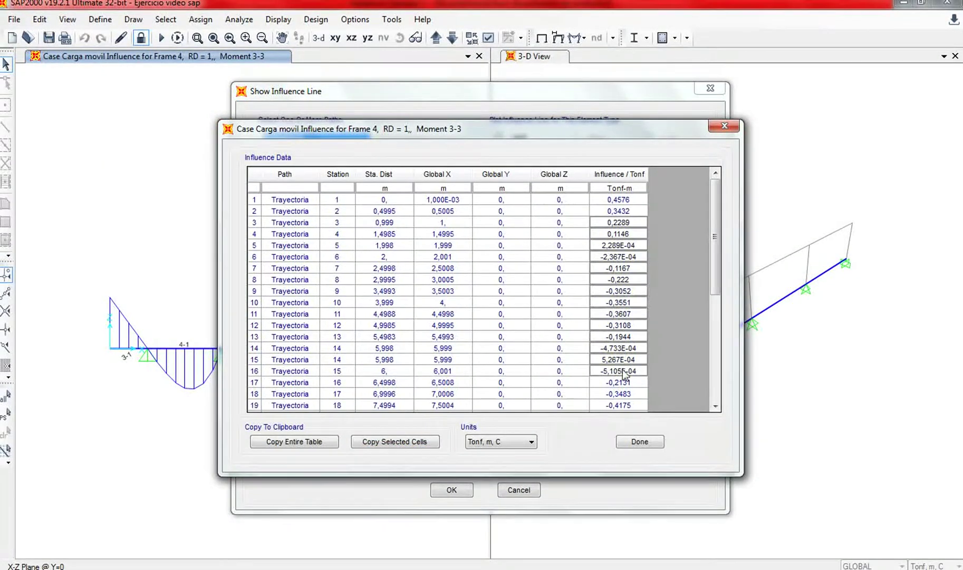
pyautogui.click(623, 370)
pyautogui.click(604, 195)
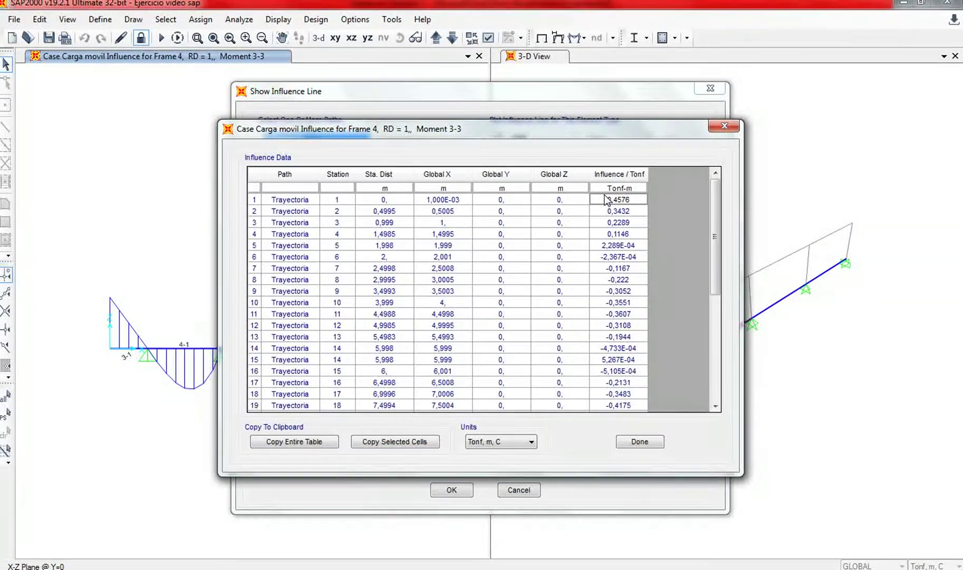
pyautogui.moveTo(600, 196); pyautogui.dragTo(613, 427)
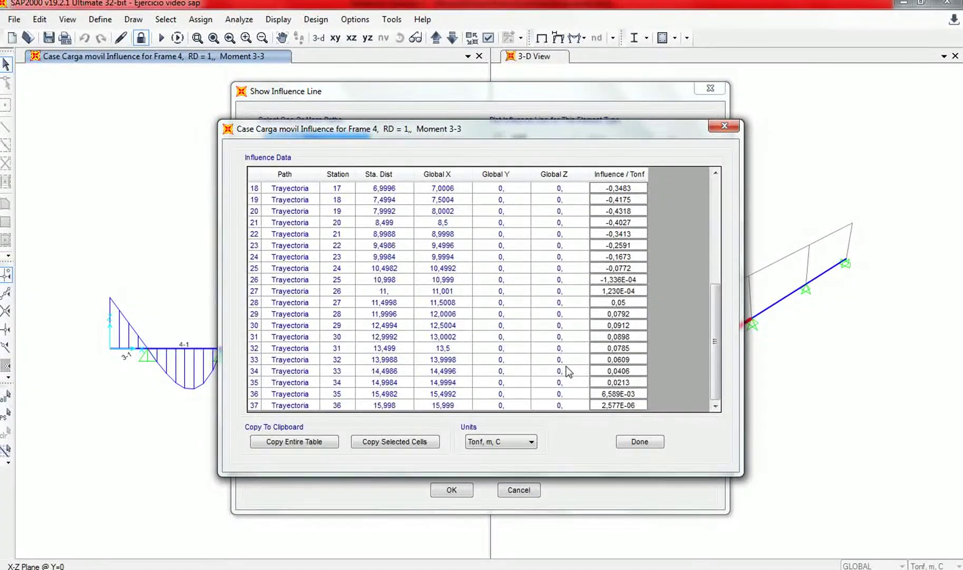
pyautogui.click(400, 440)
# Switch to Excel, paste the copied influence values into the Influencia column starting at C6, and check them
pyautogui.click(501, 568)
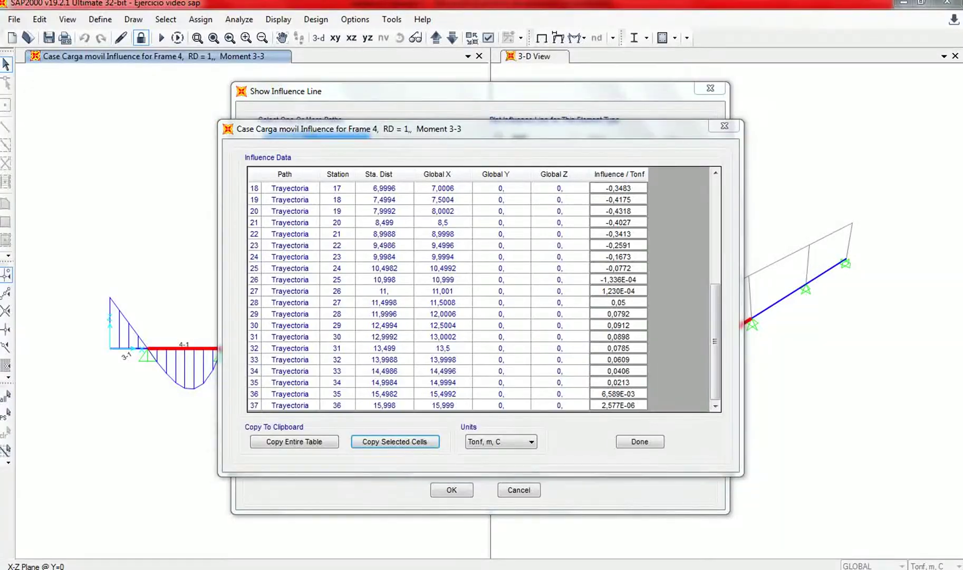
pyautogui.click(144, 209)
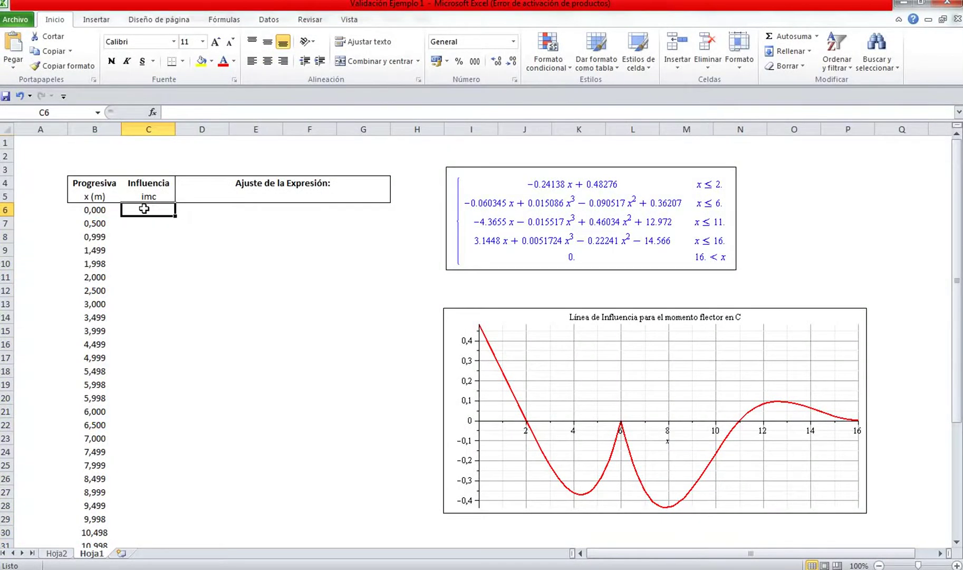
pyautogui.hotkey('ctrl', 'v')
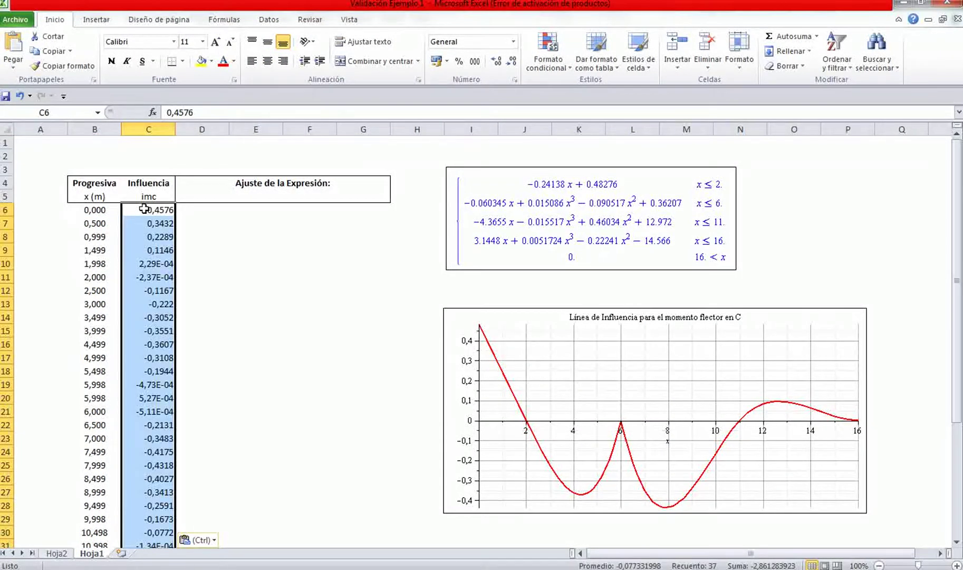
pyautogui.scroll(-7, 144, 209)
pyautogui.scroll(7, 259, 294)
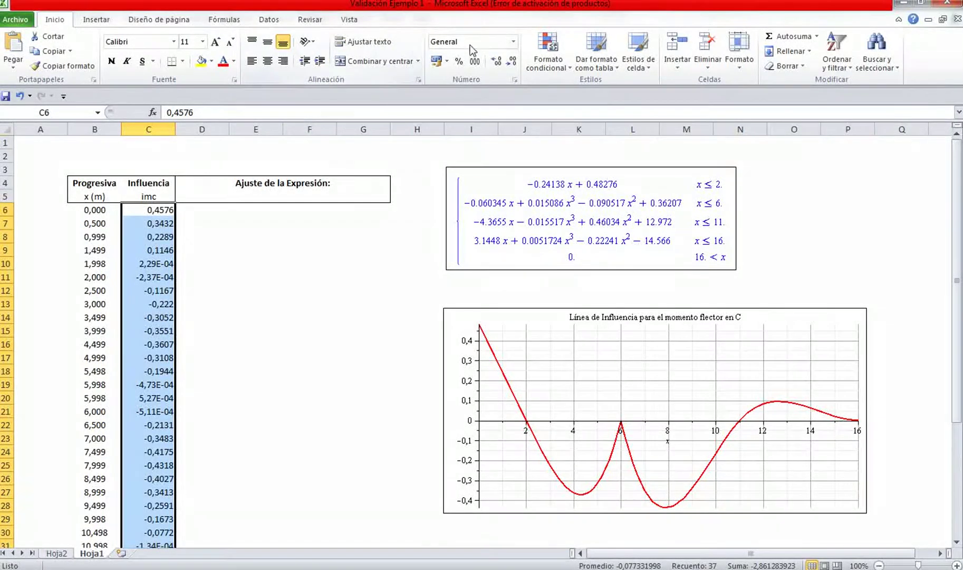
# Format the Influencia values in C6:C42 as Número with three decimals, centre them, and review the column
pyautogui.click(513, 41)
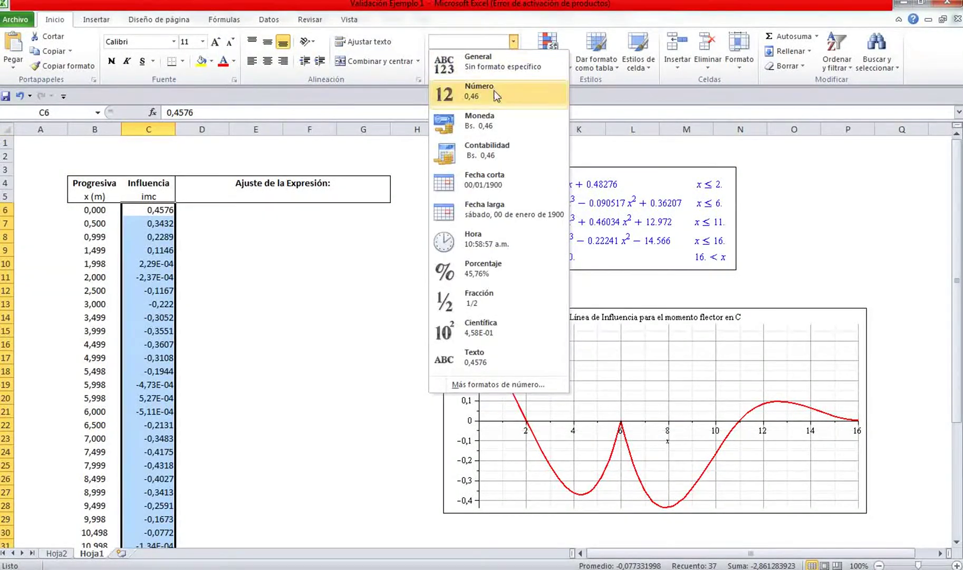
pyautogui.click(494, 92)
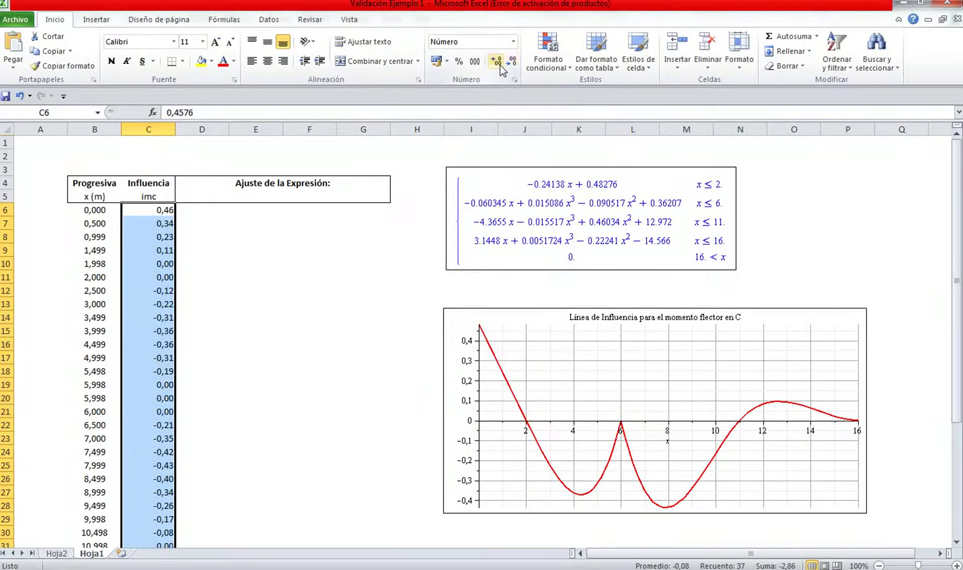
pyautogui.click(496, 62)
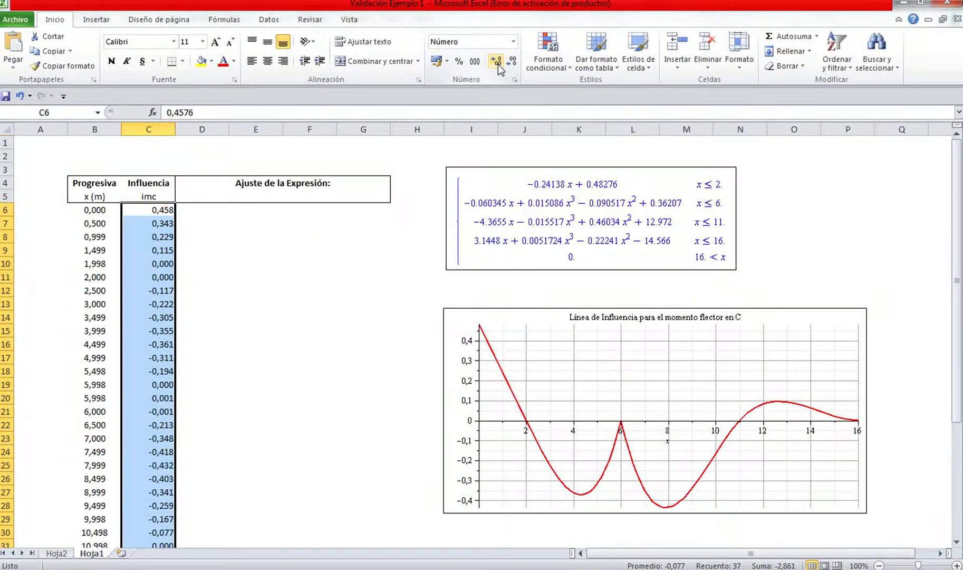
pyautogui.click(268, 61)
pyautogui.click(309, 397)
pyautogui.scroll(-5, 209, 393)
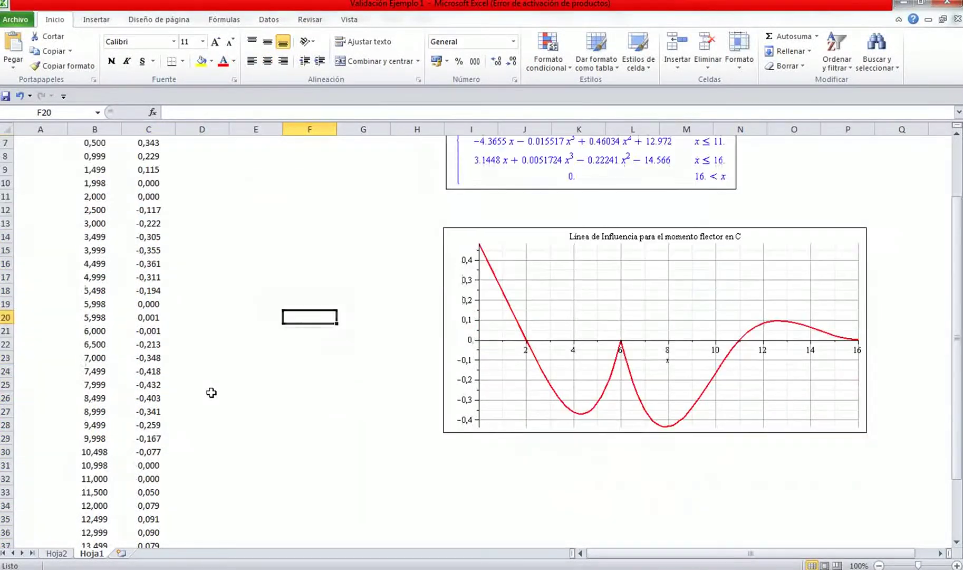
pyautogui.scroll(5, 210, 392)
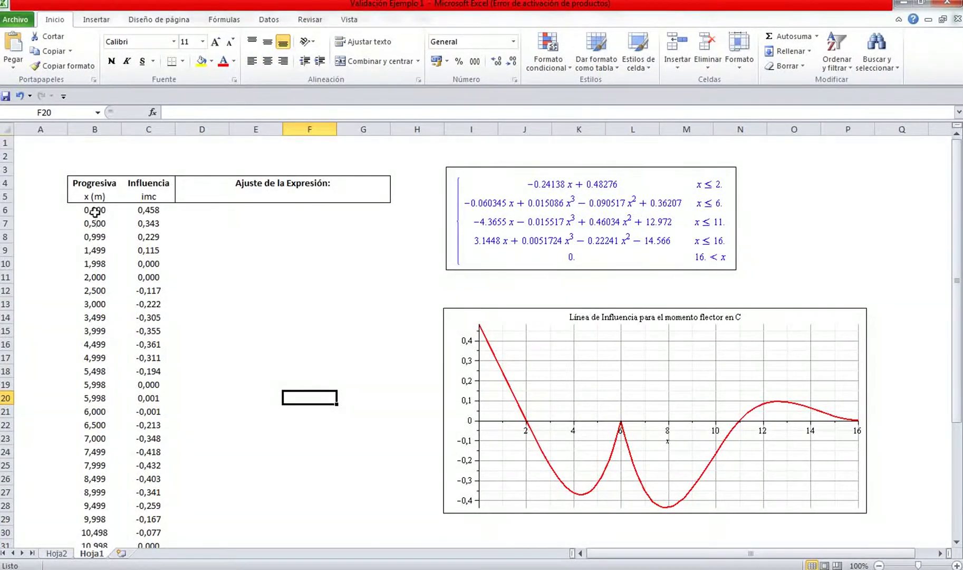
# Show the Progresiva and Influencia values in B6:C42 with five decimals and check both columns
pyautogui.moveTo(93, 210); pyautogui.dragTo(148, 211)
pyautogui.moveTo(150, 217); pyautogui.dragTo(153, 365)
pyautogui.click(522, 326)
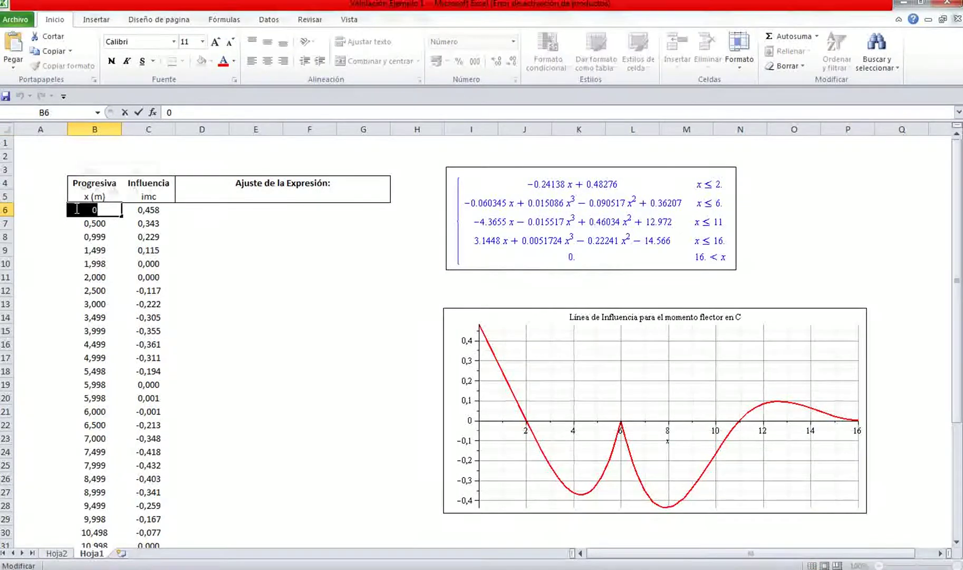
pyautogui.click(57, 224)
pyautogui.moveTo(73, 210); pyautogui.dragTo(156, 517)
pyautogui.click(496, 61)
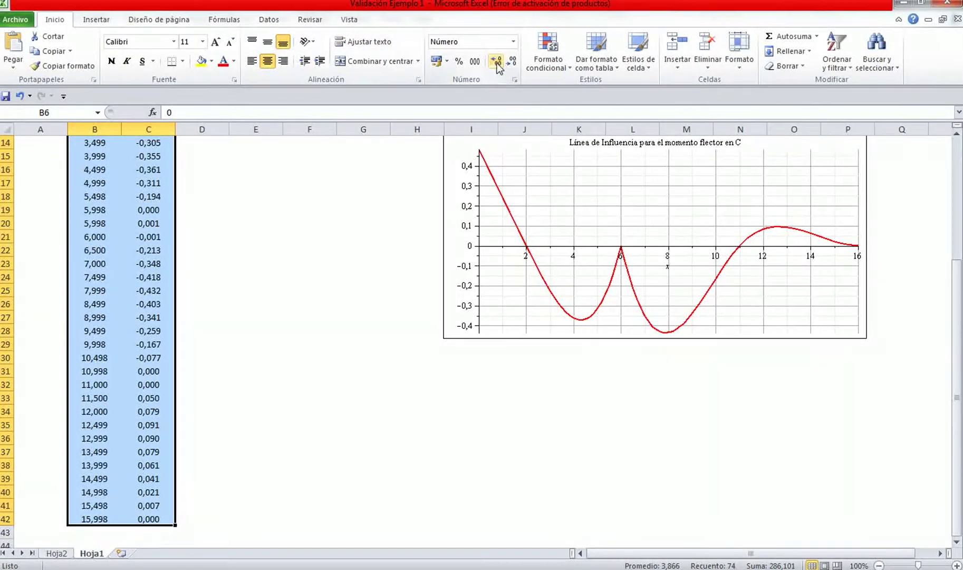
pyautogui.click(497, 62)
pyautogui.click(496, 62)
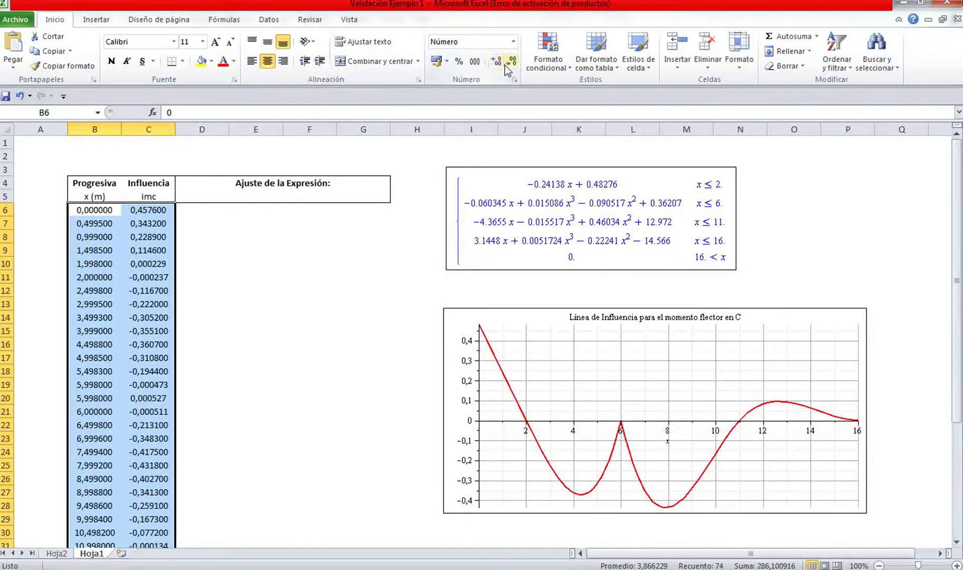
pyautogui.click(512, 62)
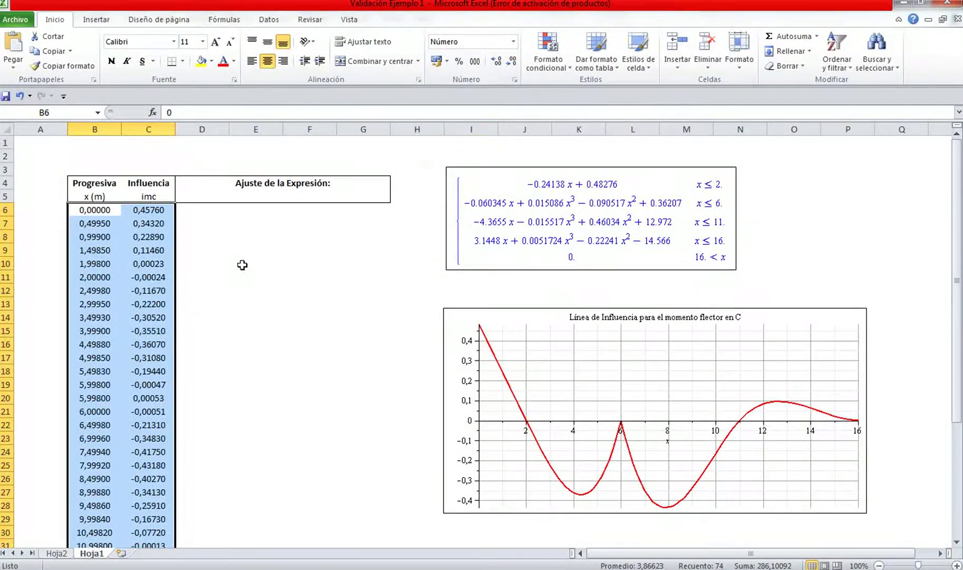
pyautogui.click(230, 255)
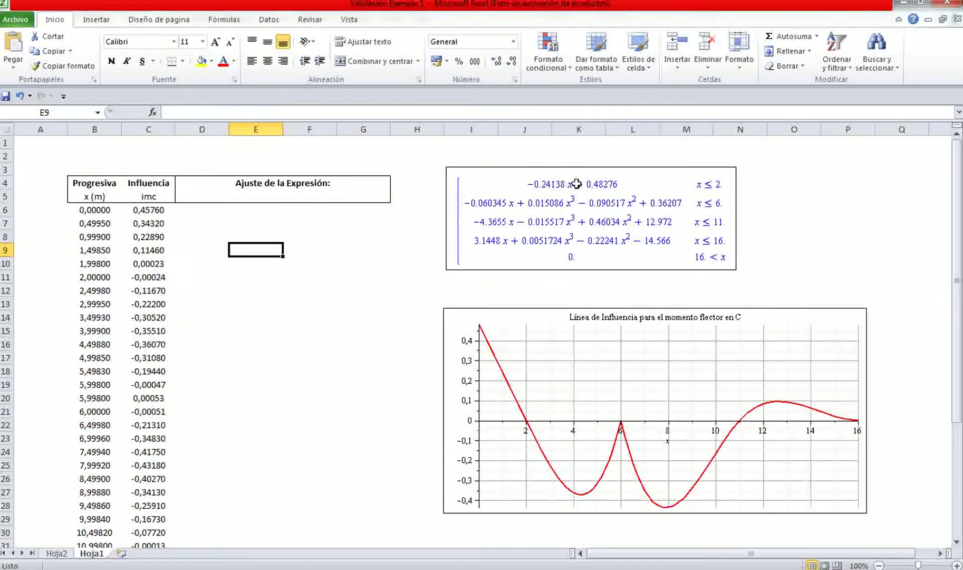
pyautogui.scroll(-5, 78, 306)
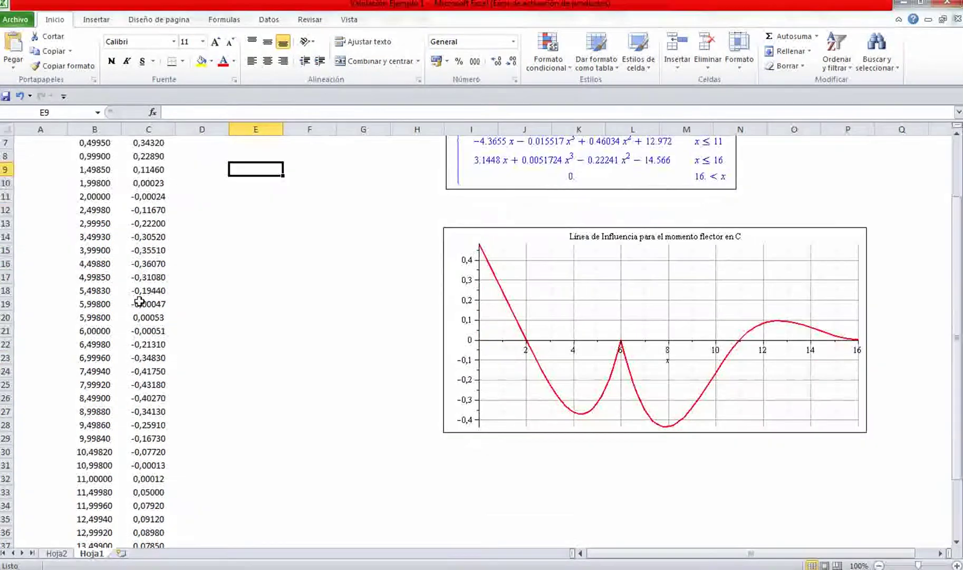
pyautogui.scroll(5, 158, 369)
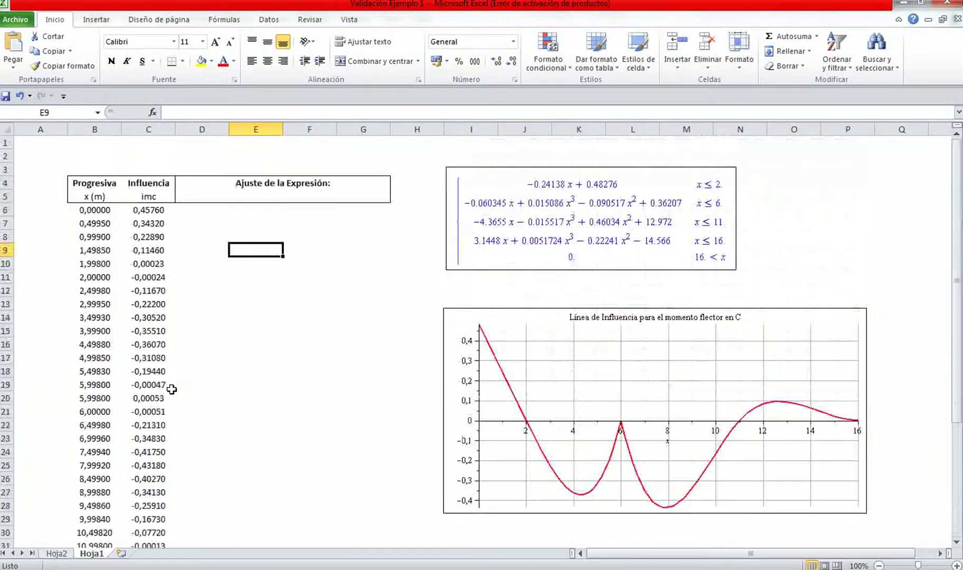
pyautogui.click(70, 210)
pyautogui.hotkey('ctrl', 'Down')
pyautogui.press('Right')
pyautogui.press('Up')
pyautogui.press('Up')
pyautogui.press('Up')
pyautogui.press('Up')
pyautogui.press('Up')
pyautogui.press('Up')
pyautogui.press('Up')
pyautogui.press('Up')
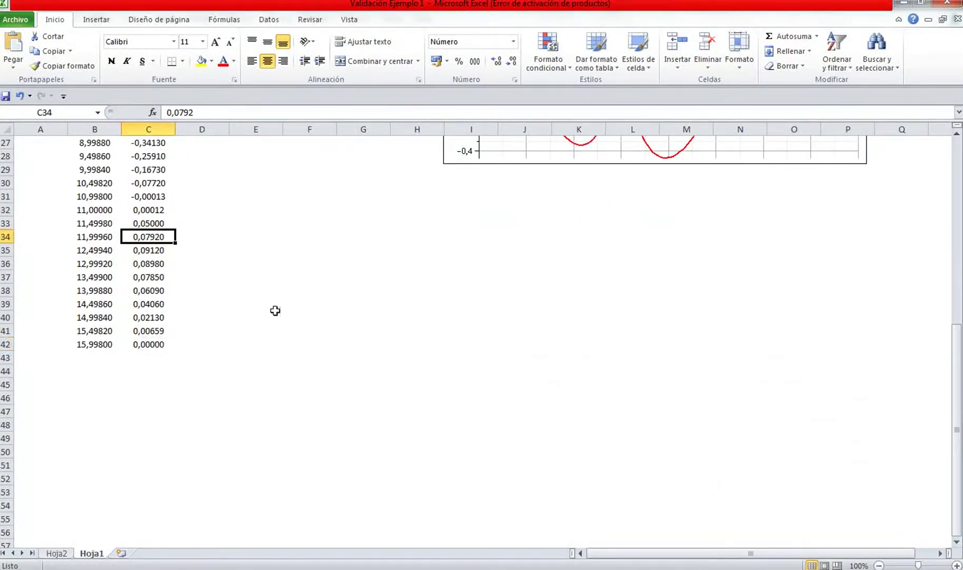
pyautogui.scroll(9, 275, 310)
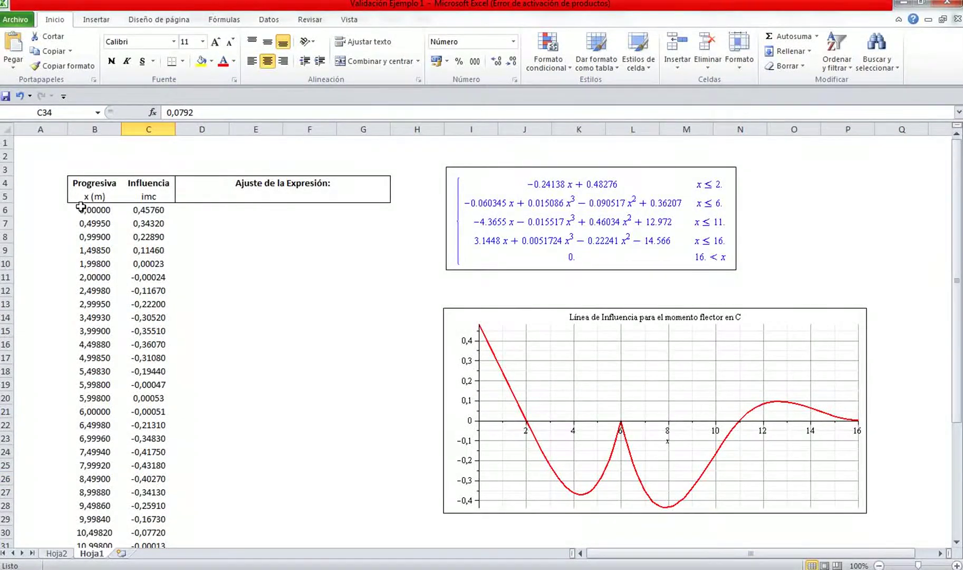
pyautogui.click(70, 207)
pyautogui.moveTo(112, 207); pyautogui.dragTo(371, 275)
pyautogui.click(369, 275)
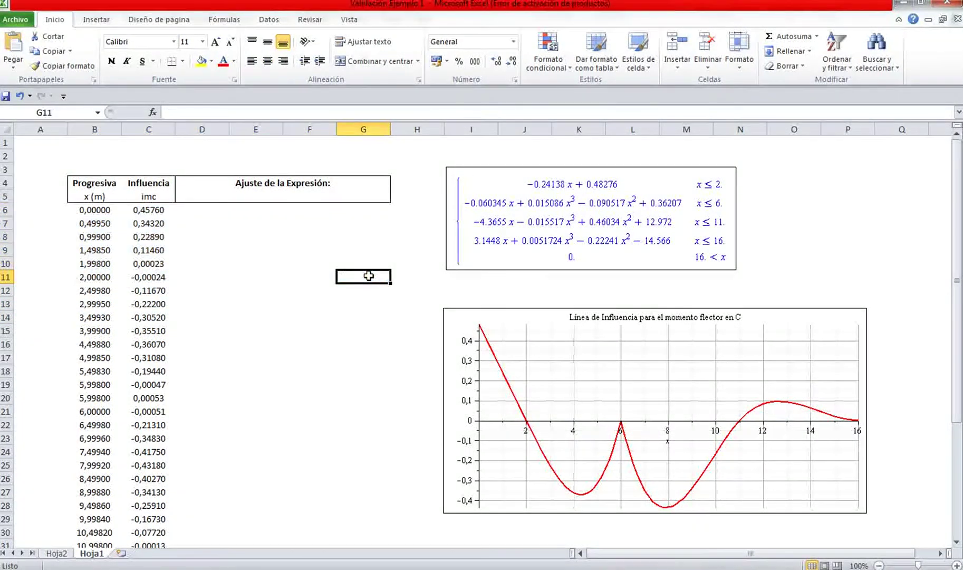
pyautogui.doubleClick(76, 209)
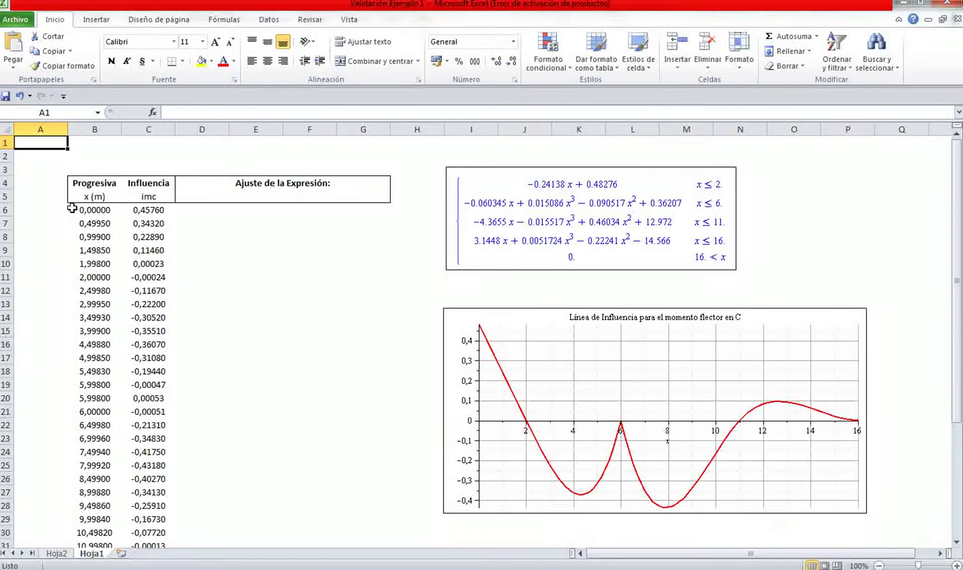
pyautogui.doubleClick(72, 209)
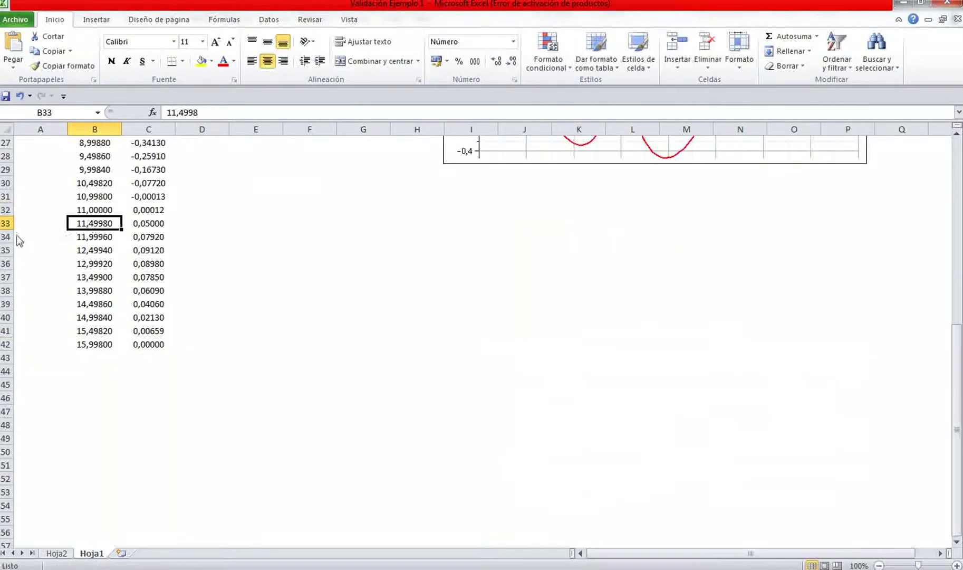
pyautogui.scroll(6, 61, 278)
pyautogui.scroll(3, 61, 277)
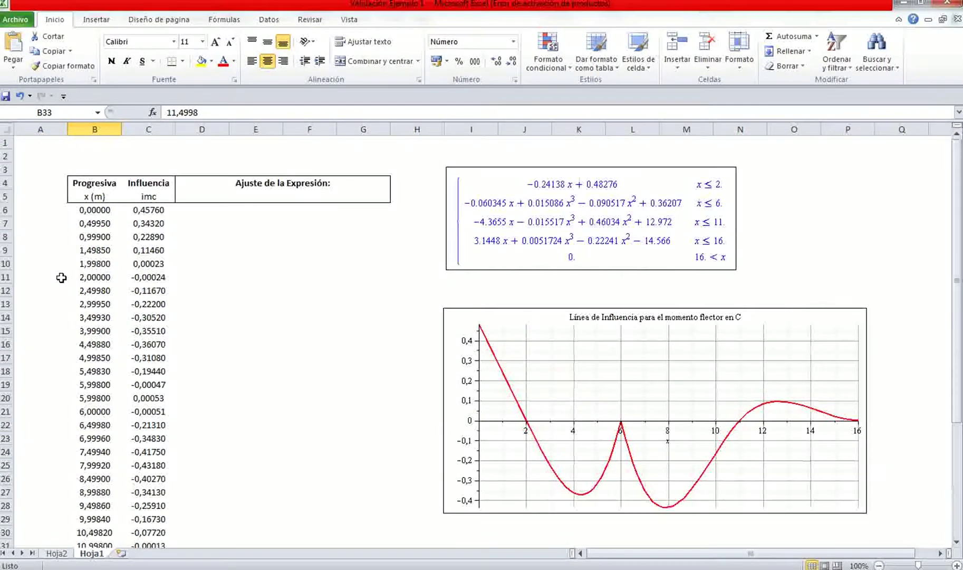
pyautogui.click(40, 232)
pyautogui.click(73, 209)
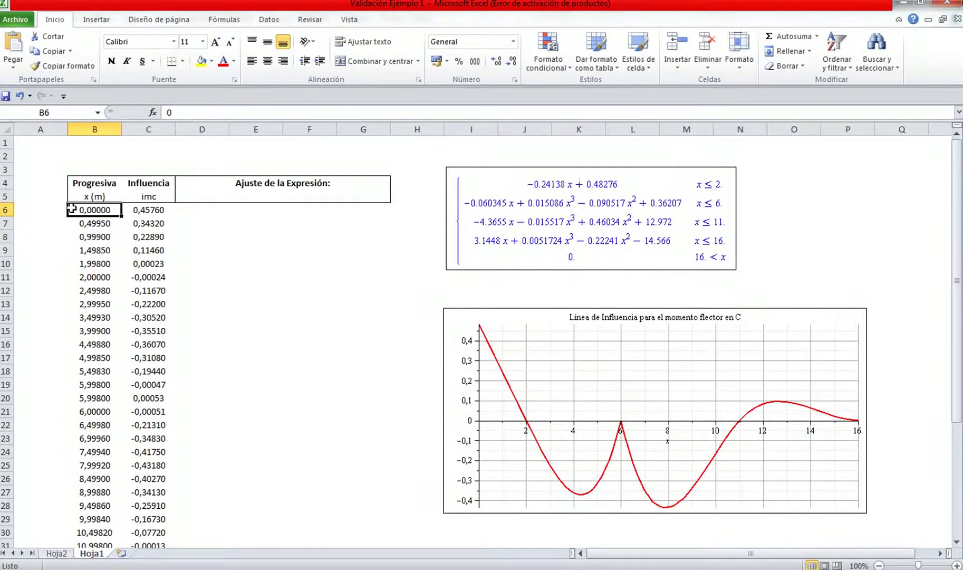
pyautogui.doubleClick(82, 206)
pyautogui.click(32, 221)
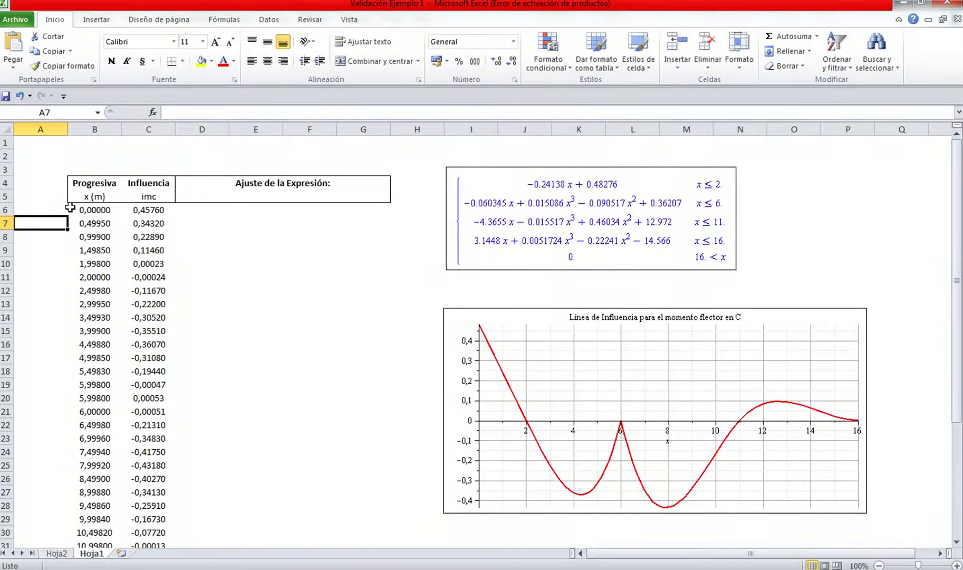
pyautogui.click(73, 209)
pyautogui.doubleClick(77, 209)
pyautogui.doubleClick(20, 226)
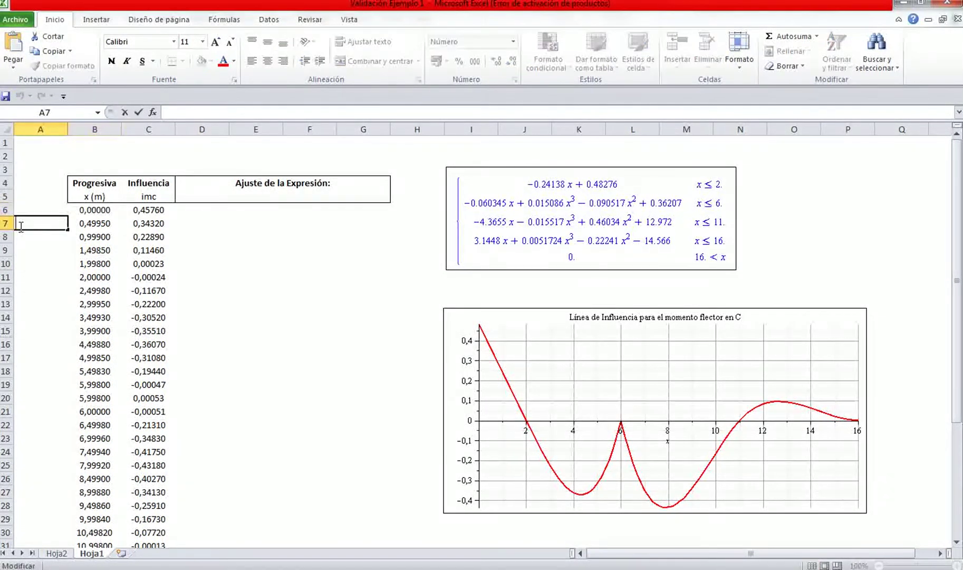
pyautogui.click(85, 210)
pyautogui.doubleClick(86, 209)
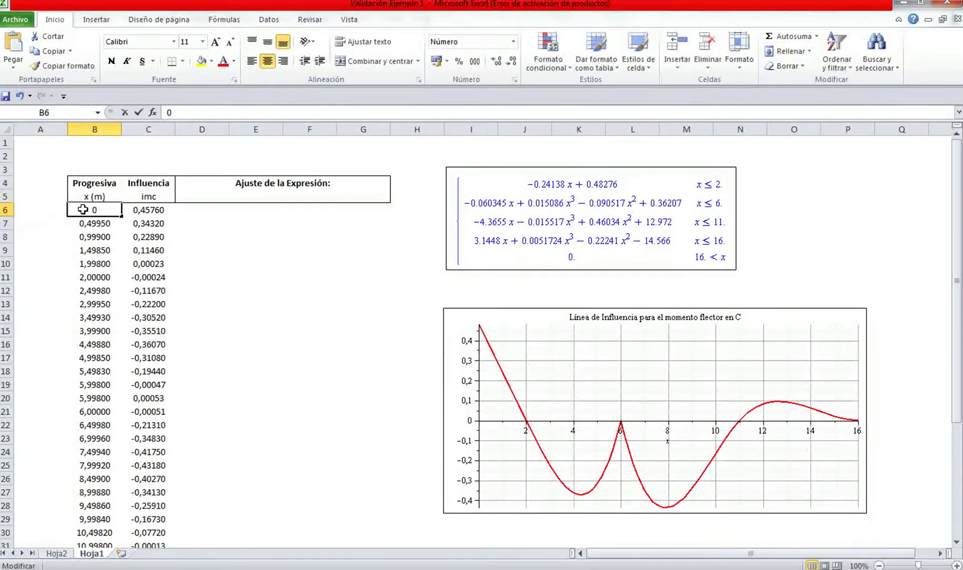
pyautogui.doubleClick(166, 212)
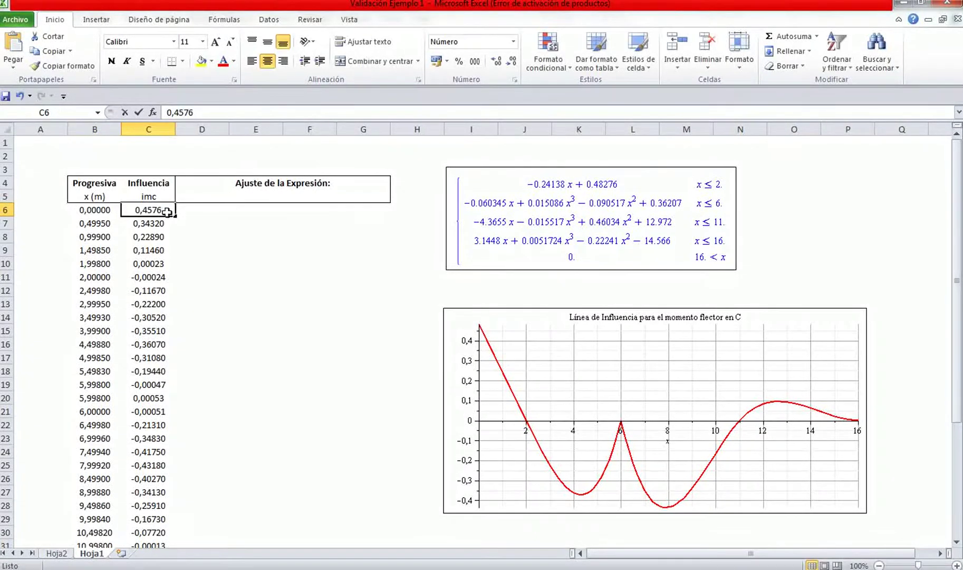
pyautogui.click(61, 208)
pyautogui.click(87, 208)
pyautogui.click(141, 219)
pyautogui.moveTo(143, 218); pyautogui.dragTo(145, 216)
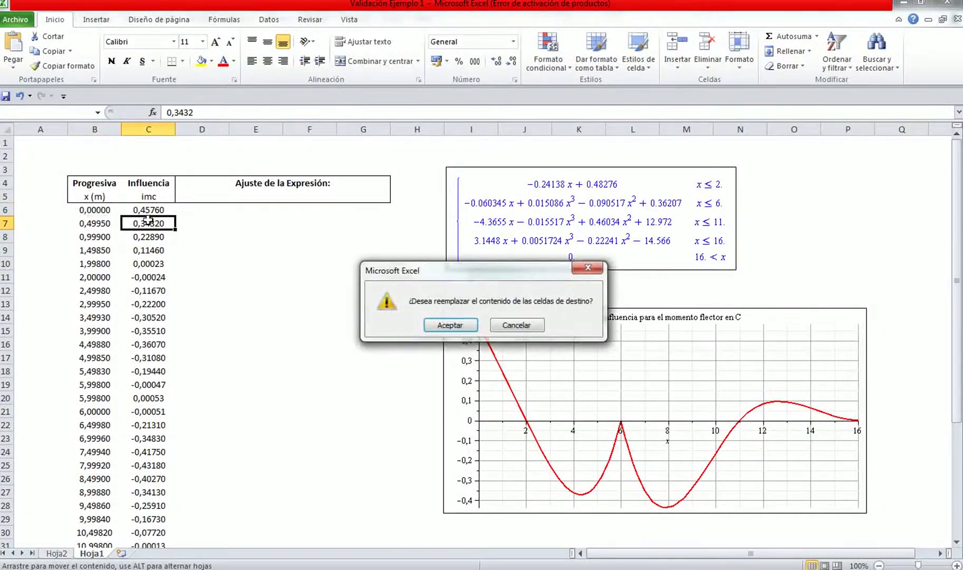
pyautogui.click(587, 267)
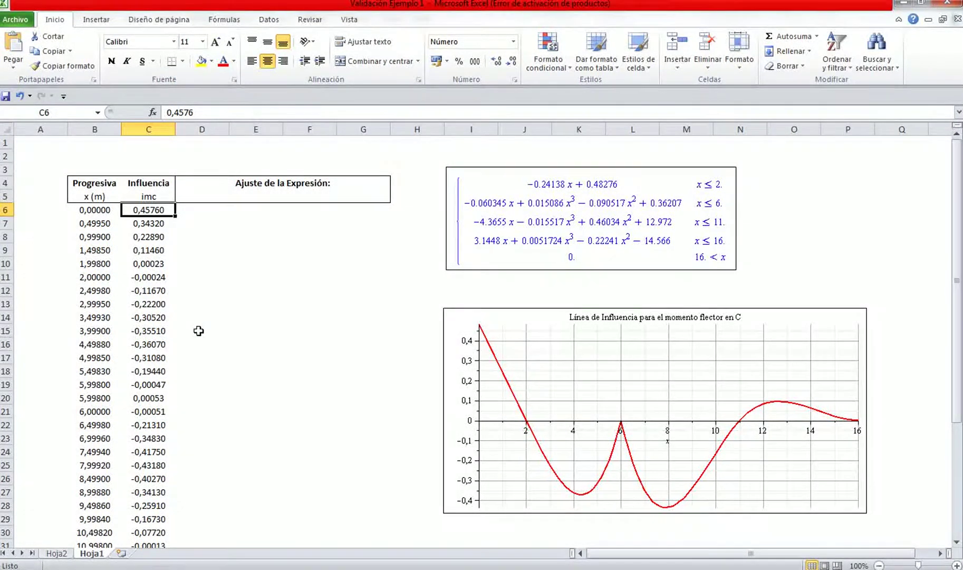
# Review the bordered blocks of Progresiva and Influencia rows against the intervals of the piecewise expression and its graph
pyautogui.click(808, 110)
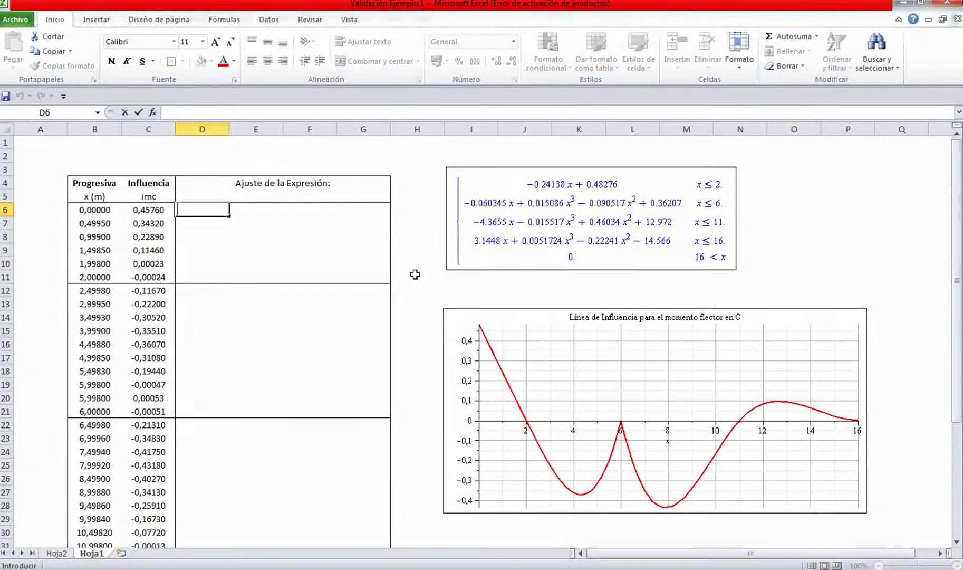
pyautogui.scroll(-7, 84, 269)
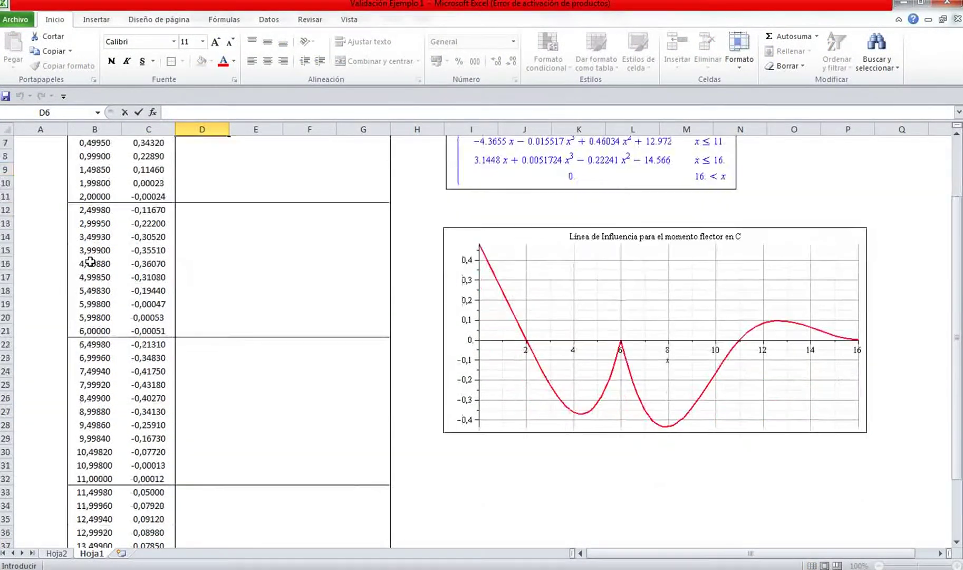
pyautogui.scroll(7, 117, 315)
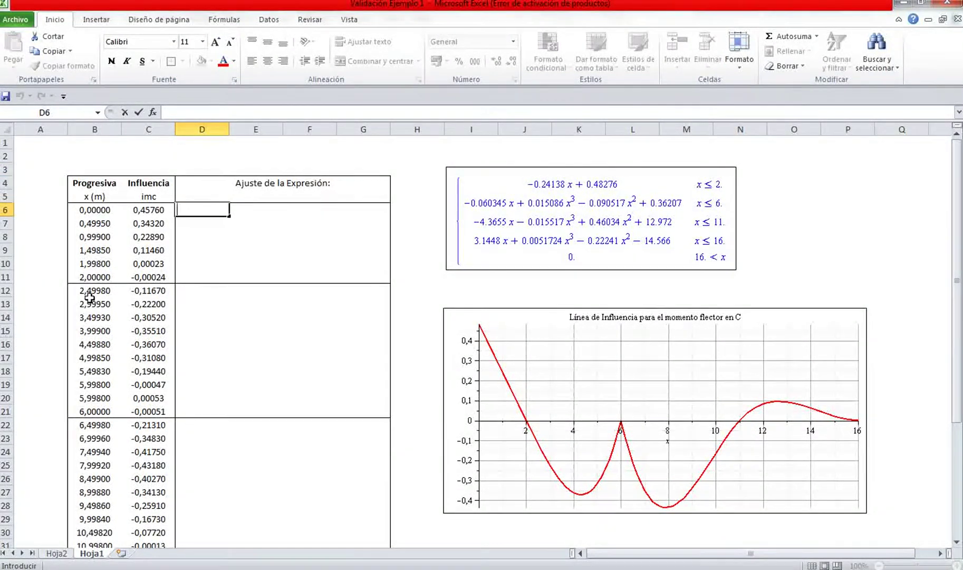
pyautogui.scroll(-3, 89, 411)
pyautogui.scroll(-1, 99, 411)
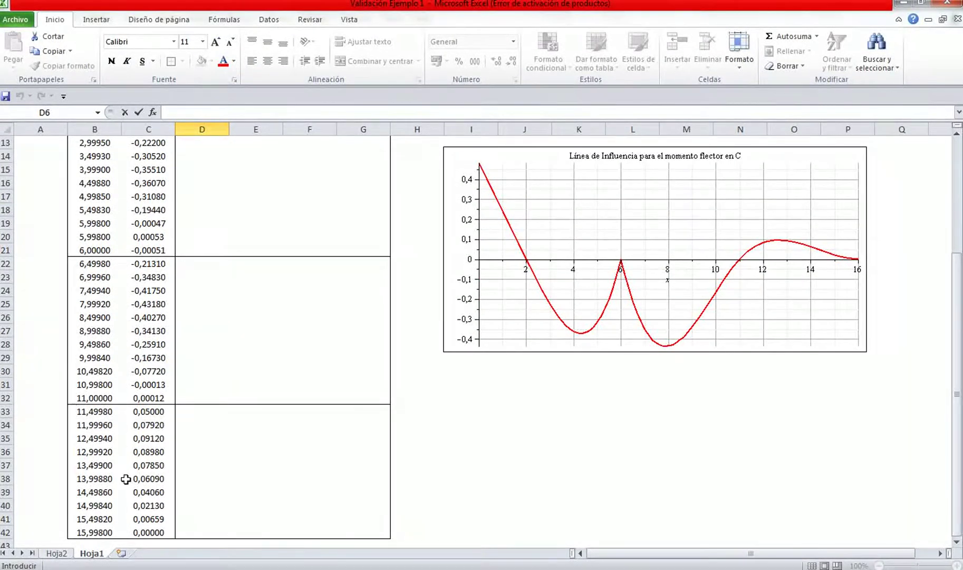
pyautogui.scroll(-3, 158, 499)
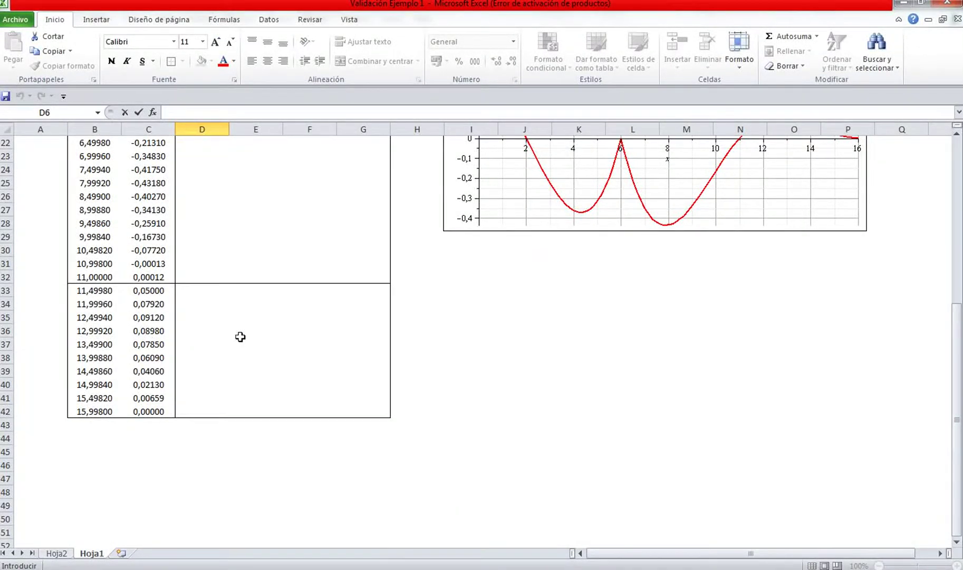
pyautogui.scroll(7, 240, 336)
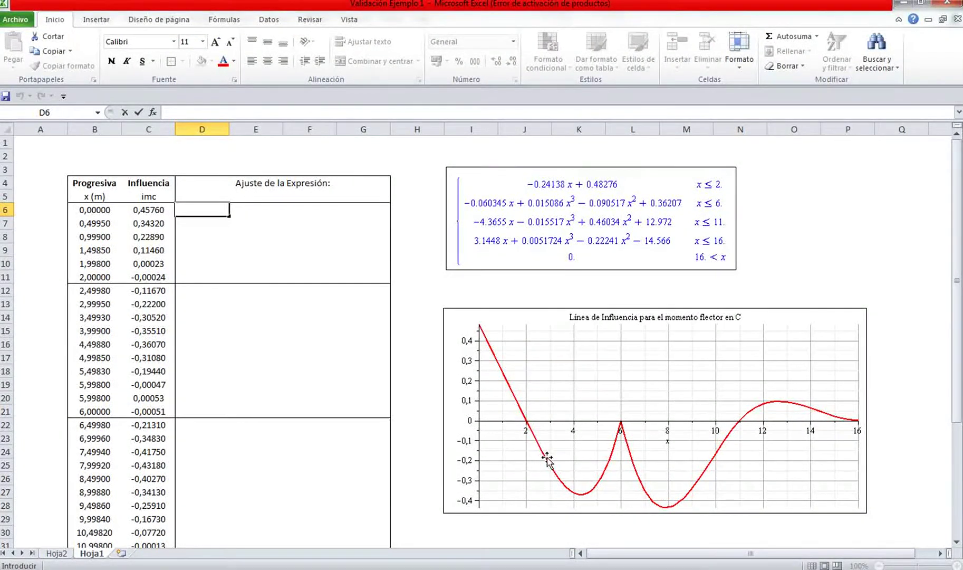
# Select the Progresiva and Influencia values in B6:C42 and insert a scatter chart with smooth lines and no markers
pyautogui.click(86, 209)
pyautogui.moveTo(146, 251); pyautogui.dragTo(171, 523)
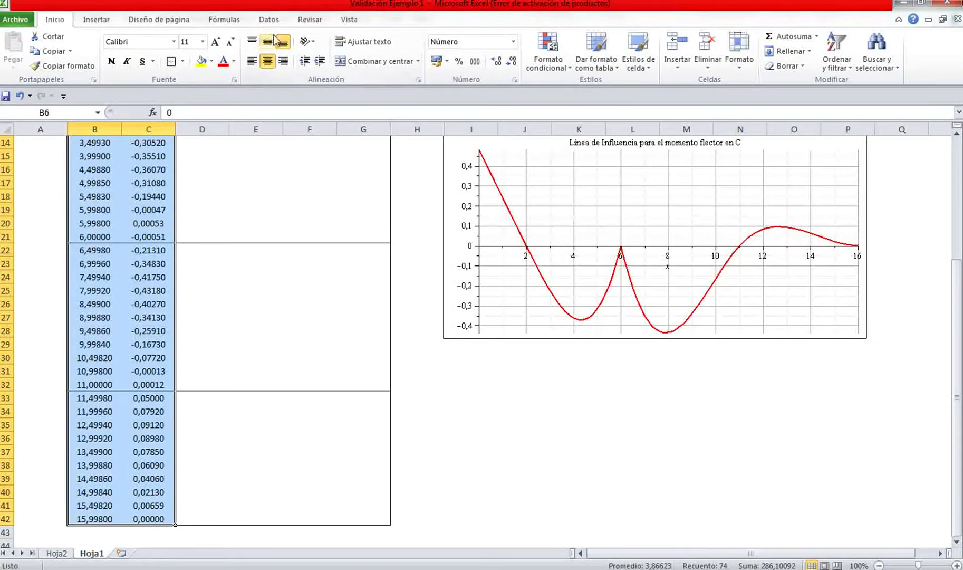
pyautogui.doubleClick(90, 21)
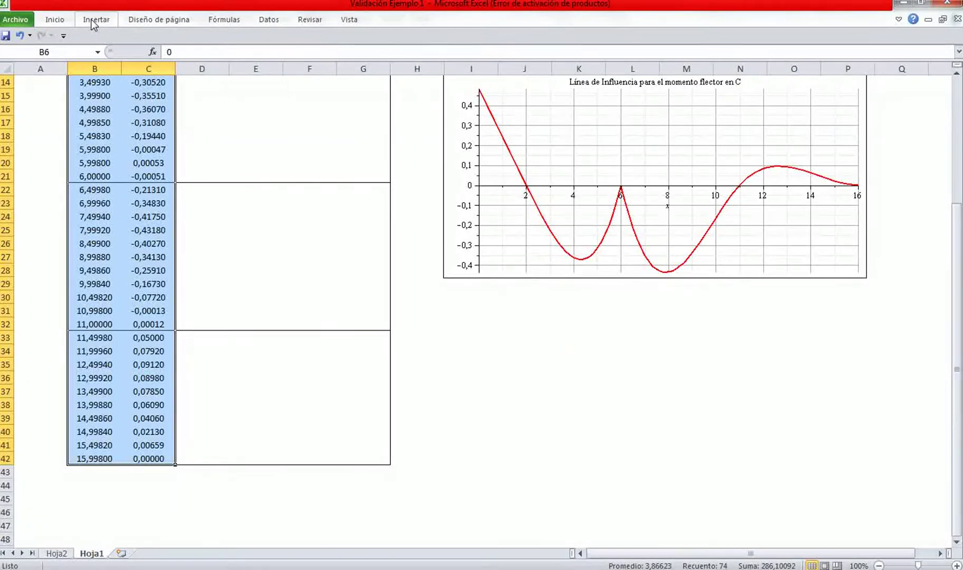
pyautogui.click(91, 19)
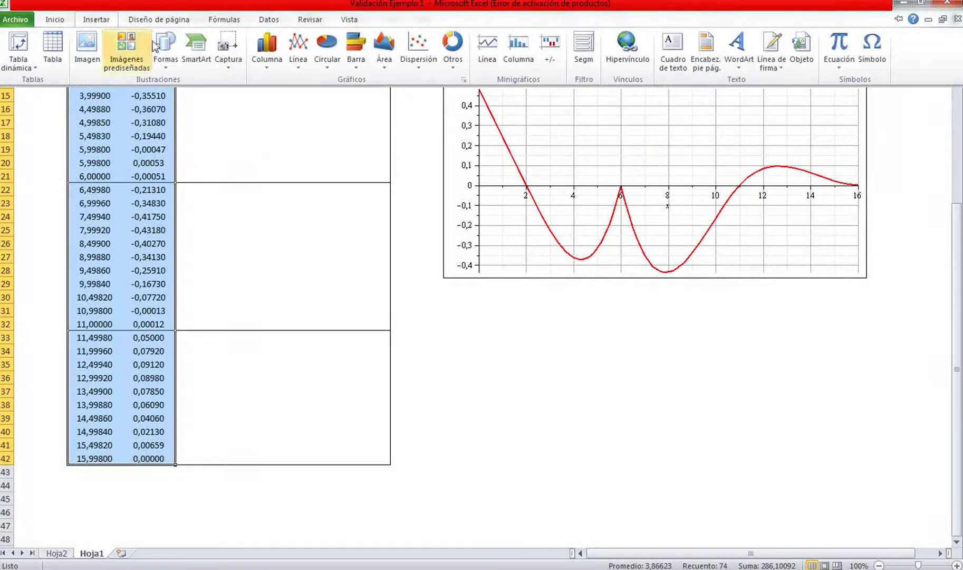
pyautogui.click(426, 70)
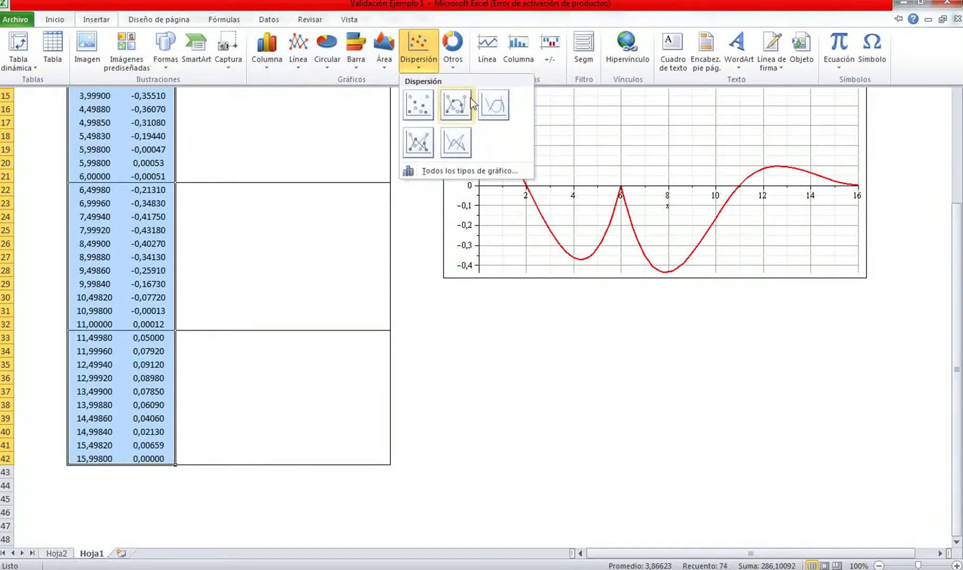
pyautogui.click(495, 108)
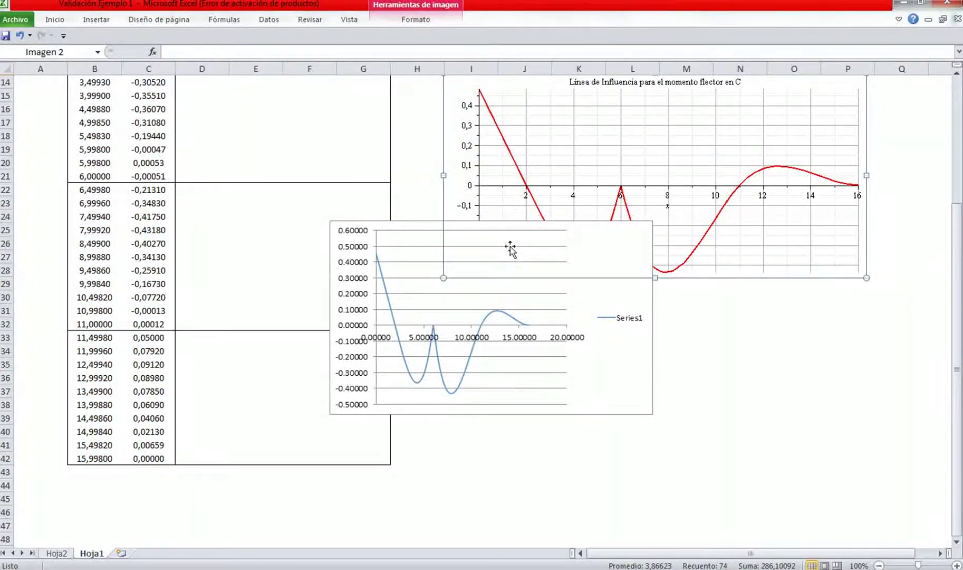
pyautogui.click(601, 259)
pyautogui.doubleClick(630, 298)
pyautogui.click(644, 113)
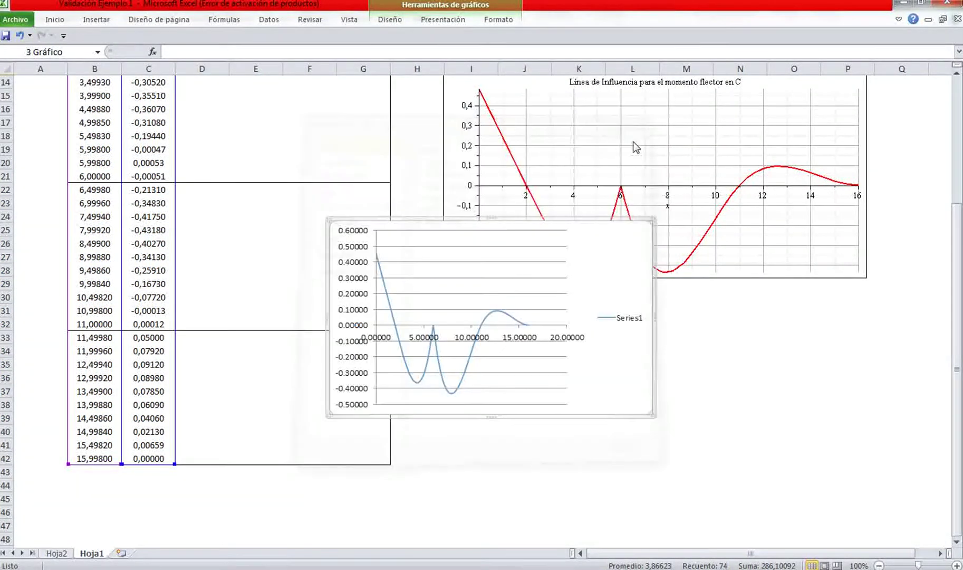
pyautogui.doubleClick(654, 273)
pyautogui.click(671, 338)
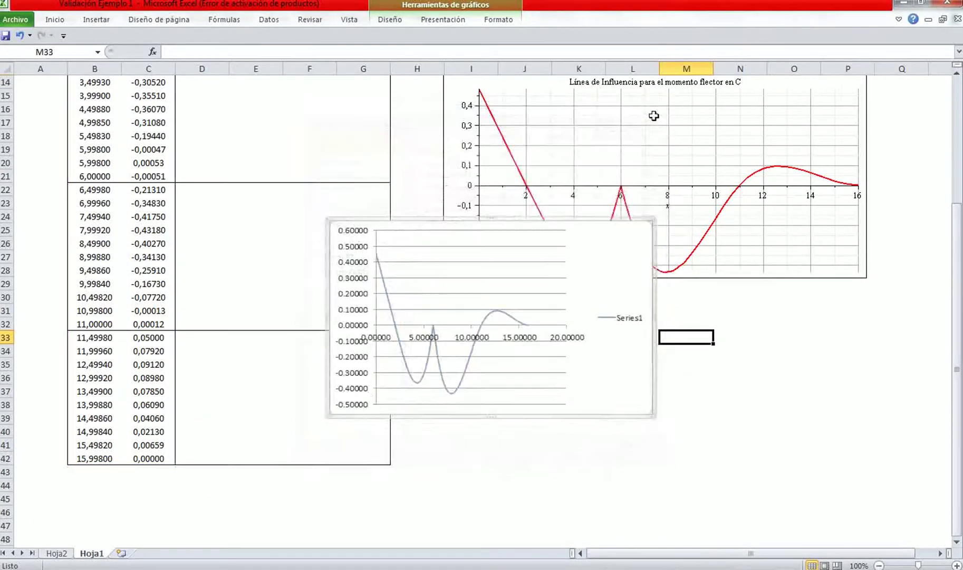
pyautogui.click(649, 130)
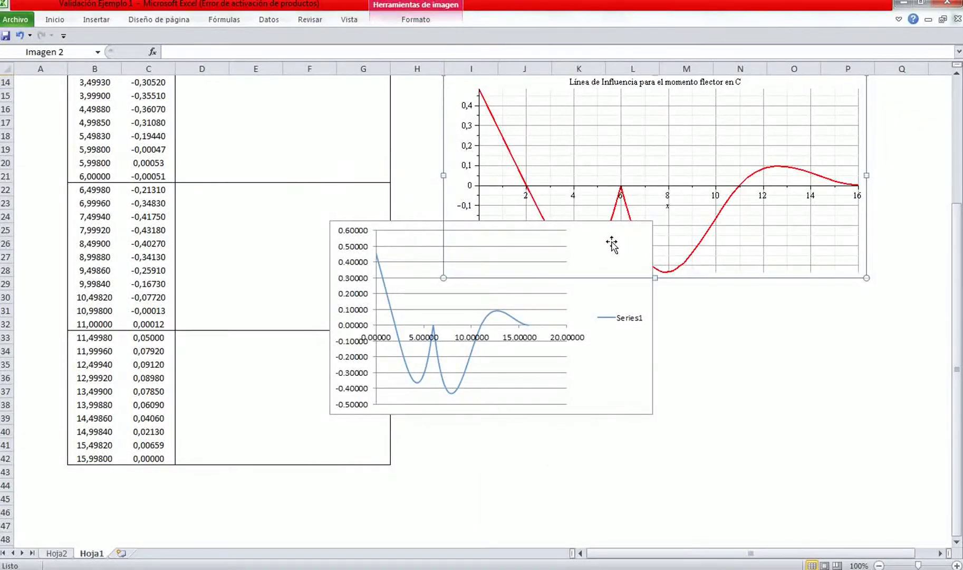
pyautogui.click(609, 237)
pyautogui.doubleClick(610, 237)
pyautogui.click(654, 111)
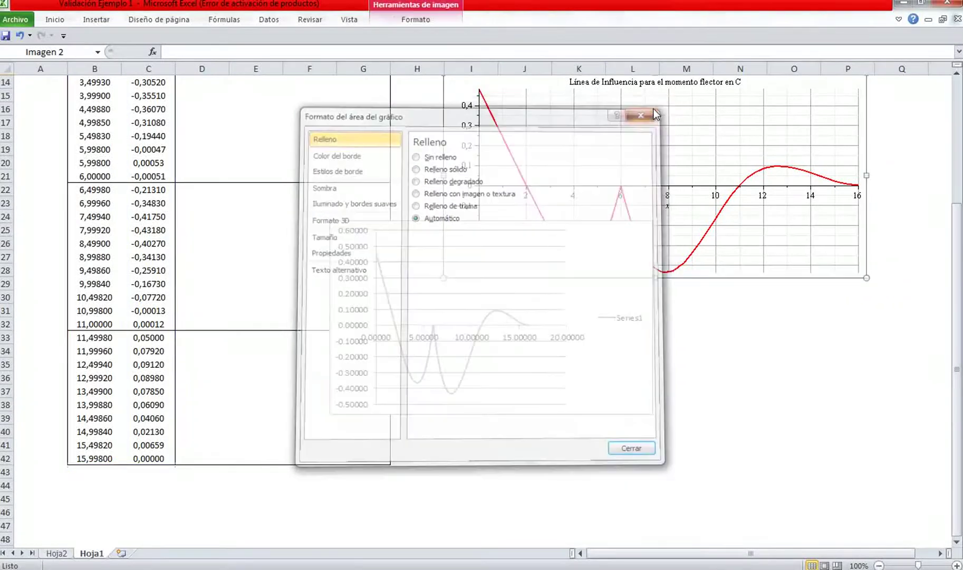
pyautogui.doubleClick(653, 245)
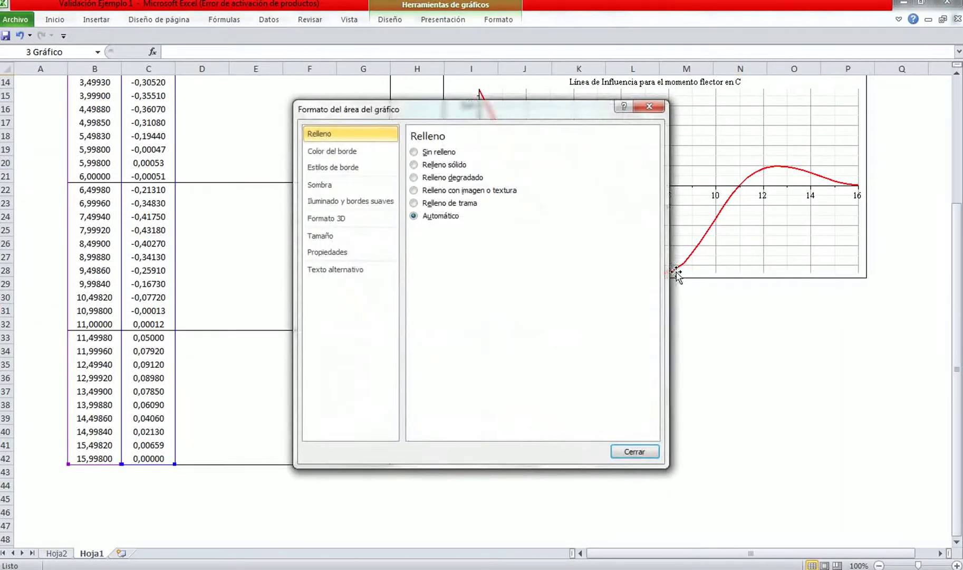
pyautogui.click(649, 106)
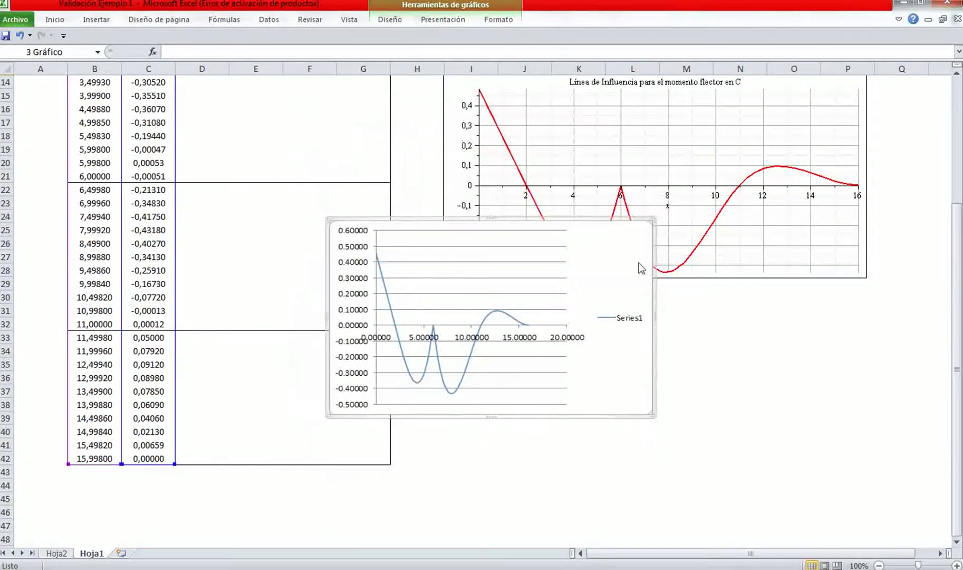
pyautogui.doubleClick(660, 311)
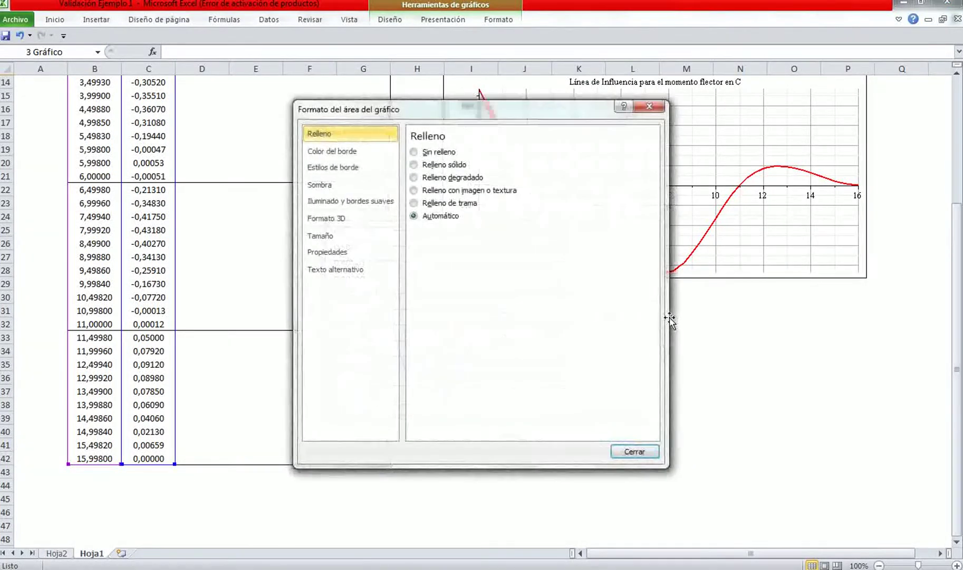
pyautogui.click(653, 104)
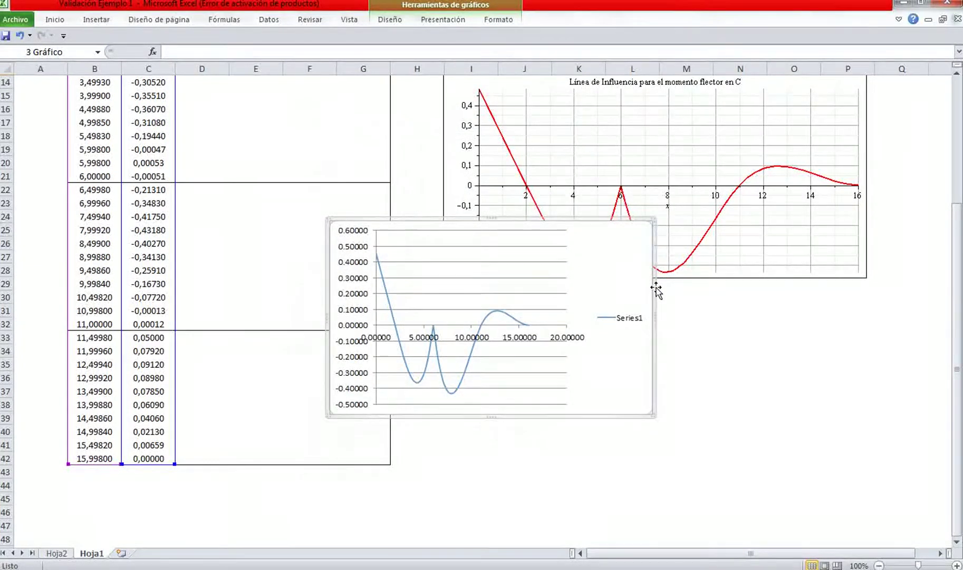
# Move the scatter chart below the Maple influence line graph and fix its vertical axis at minimum -0.5 and maximum 0.6
pyautogui.moveTo(656, 286); pyautogui.dragTo(845, 370)
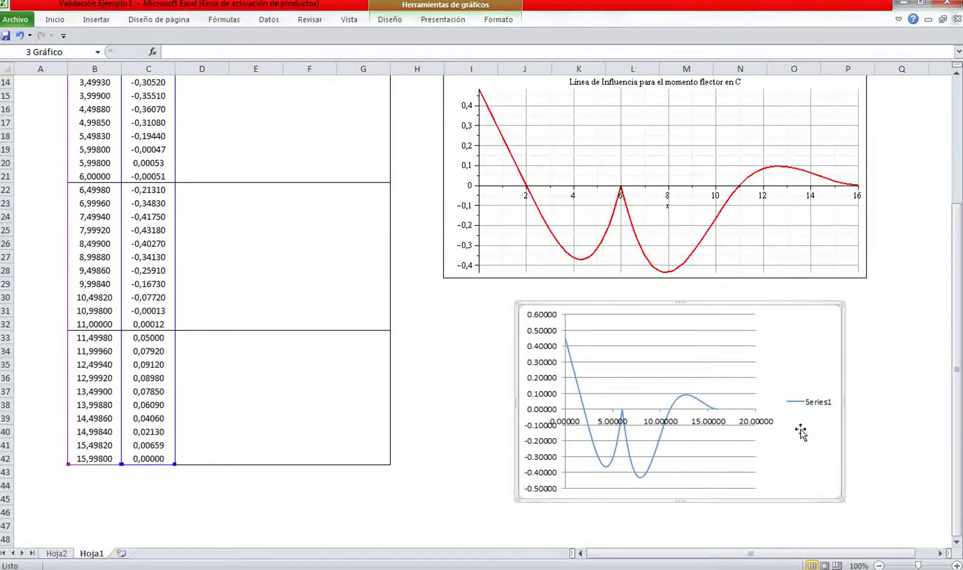
pyautogui.click(542, 410)
pyautogui.doubleClick(542, 409)
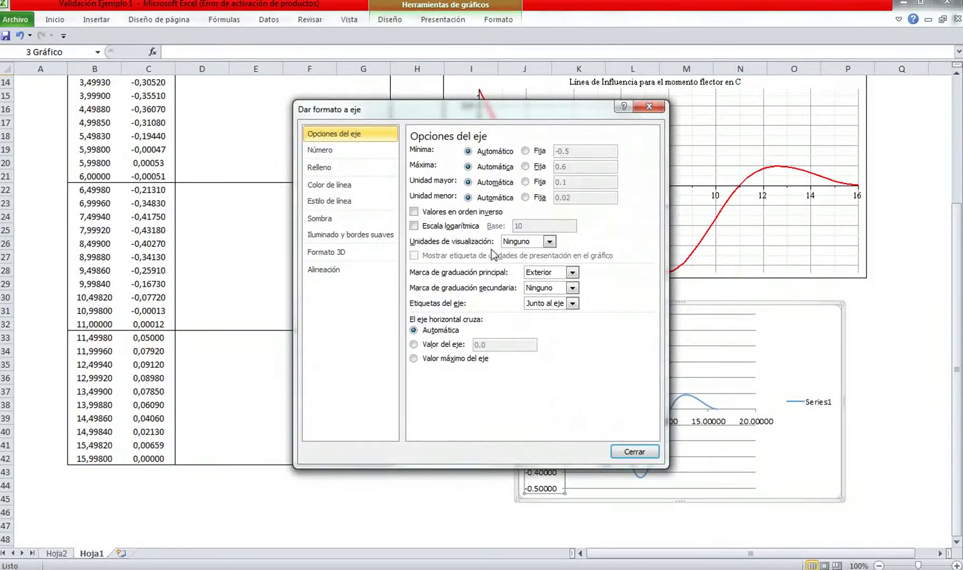
pyautogui.click(526, 150)
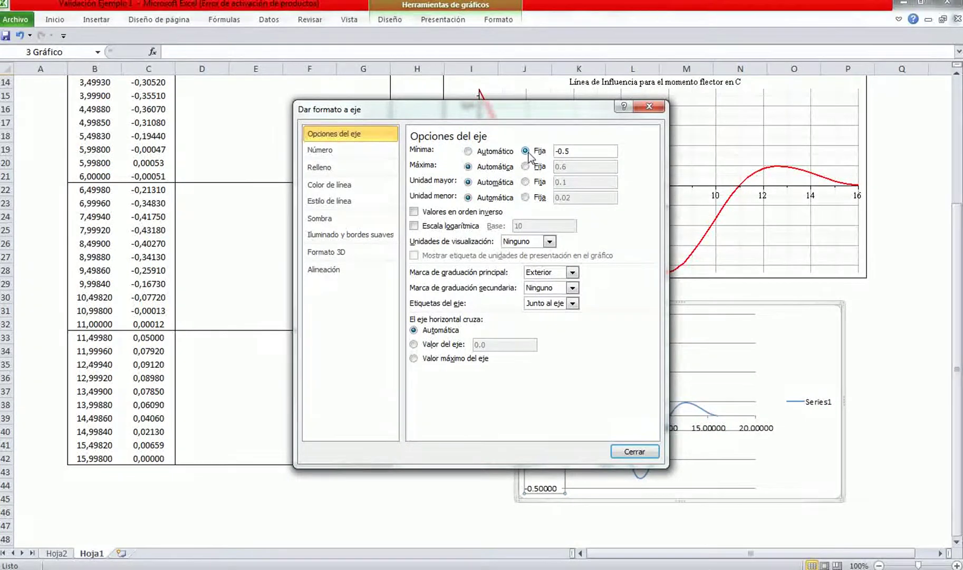
pyautogui.click(525, 166)
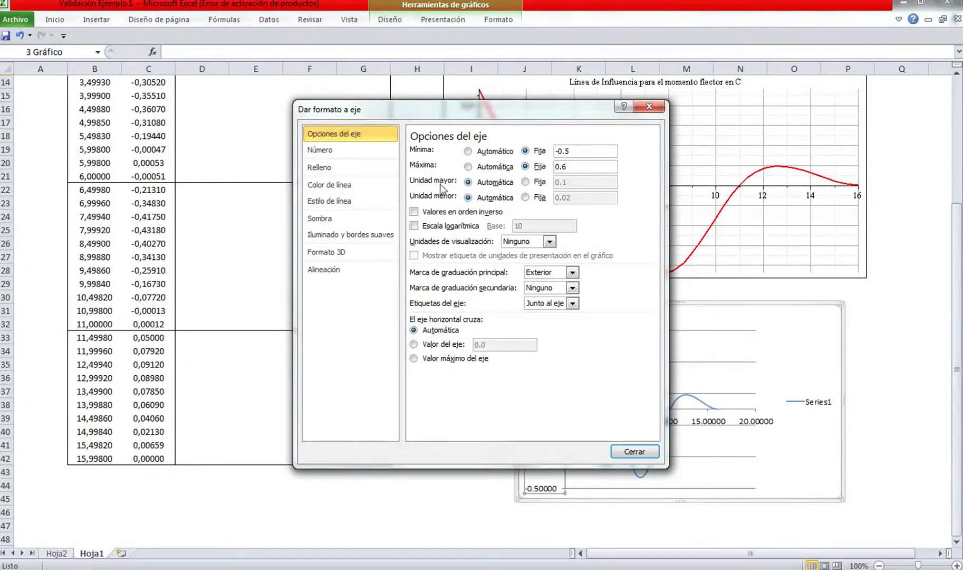
pyautogui.click(634, 451)
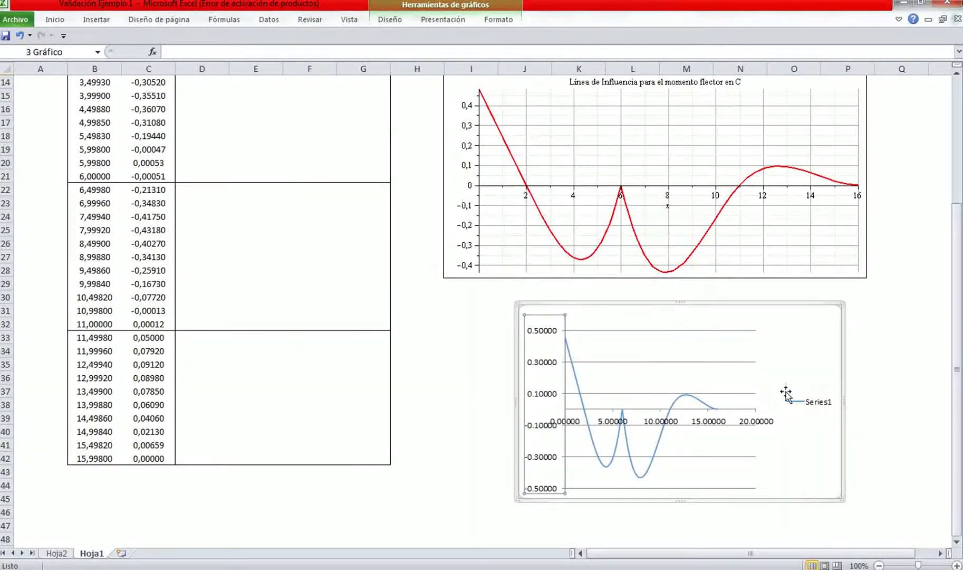
# Fix the scatter chart's horizontal axis at minimum 0, maximum 16, major unit 5.0 and minor unit 1.0
pyautogui.click(771, 422)
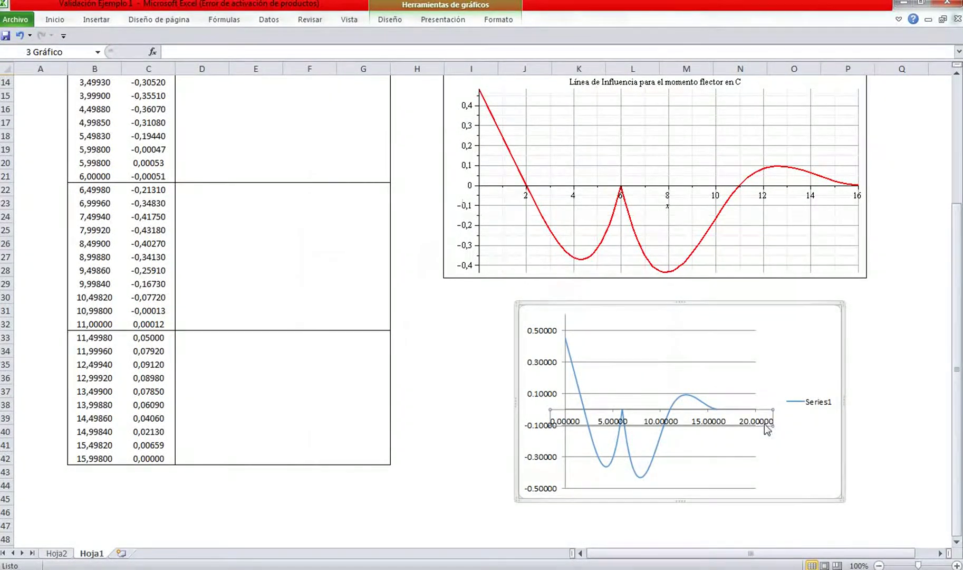
pyautogui.rightClick(764, 423)
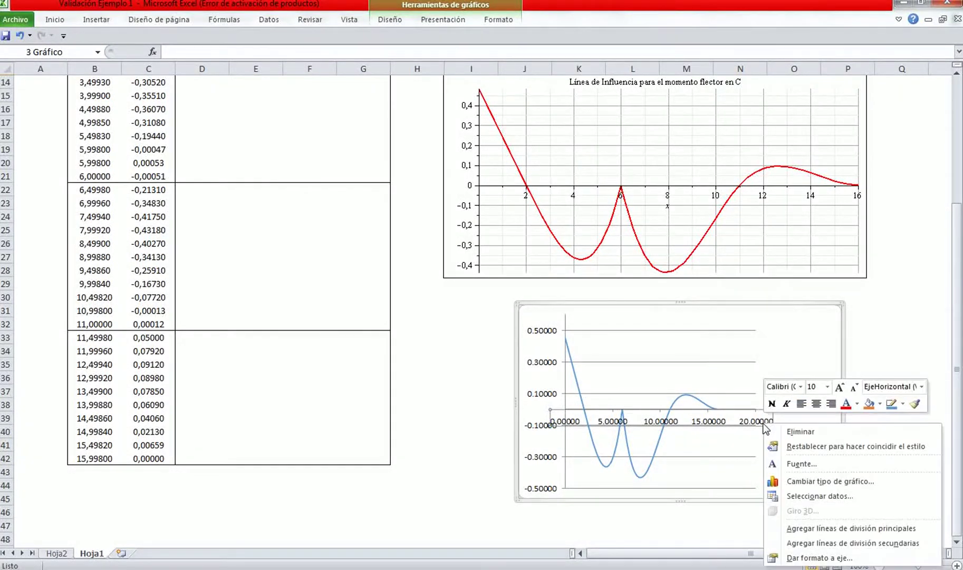
pyautogui.click(807, 557)
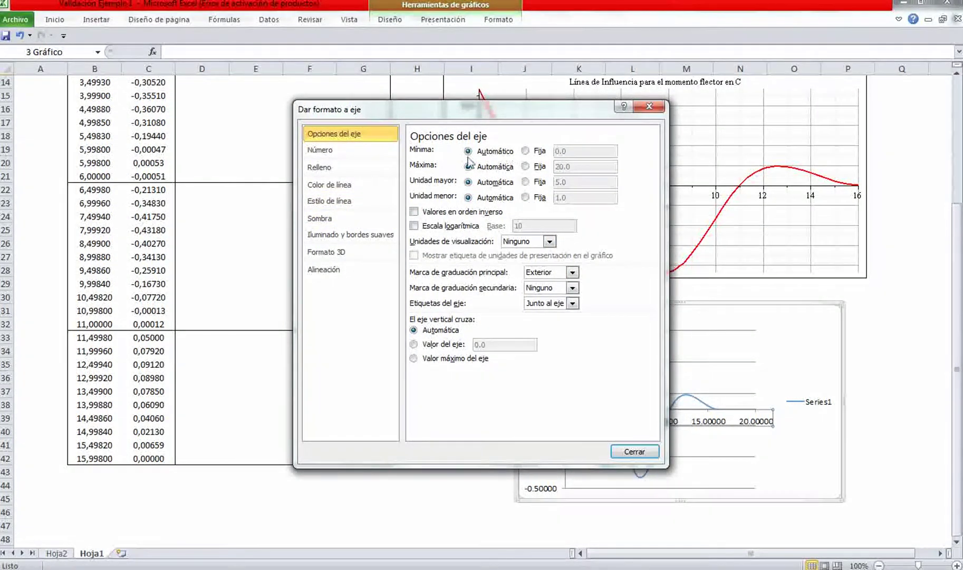
pyautogui.click(525, 151)
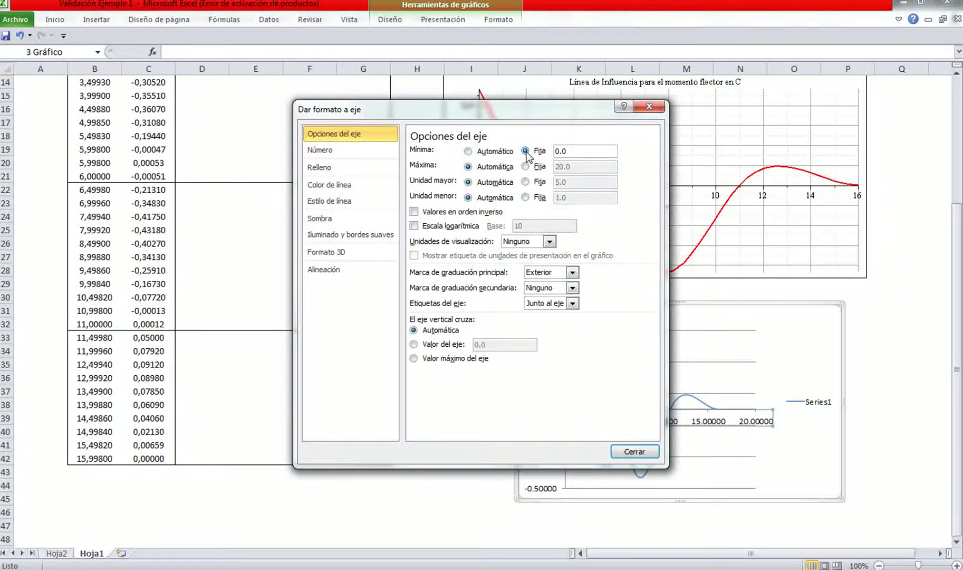
pyautogui.click(525, 166)
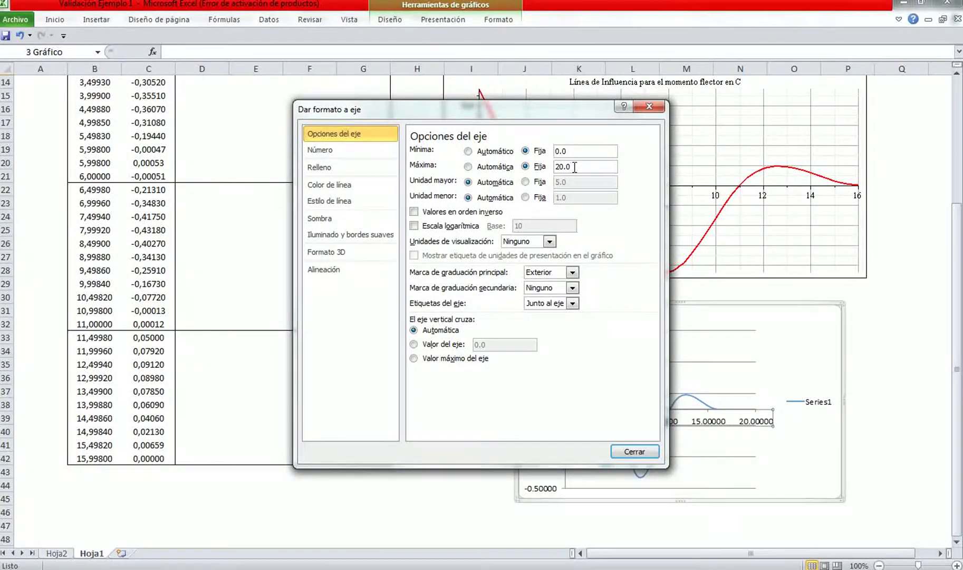
pyautogui.press('BackSpace')
pyautogui.press('BackSpace')
pyautogui.write('1')
pyautogui.write('1')
pyautogui.click(525, 182)
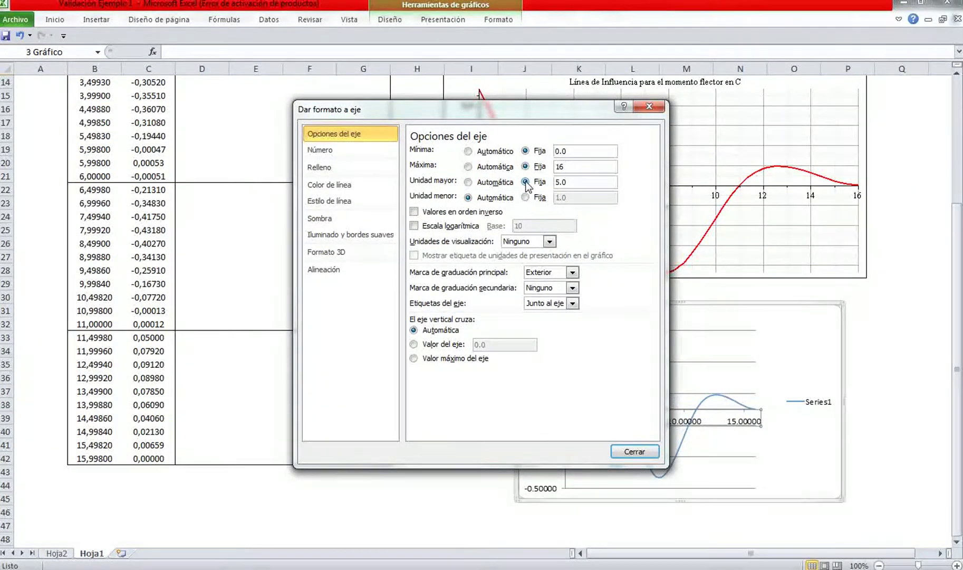
pyautogui.click(525, 197)
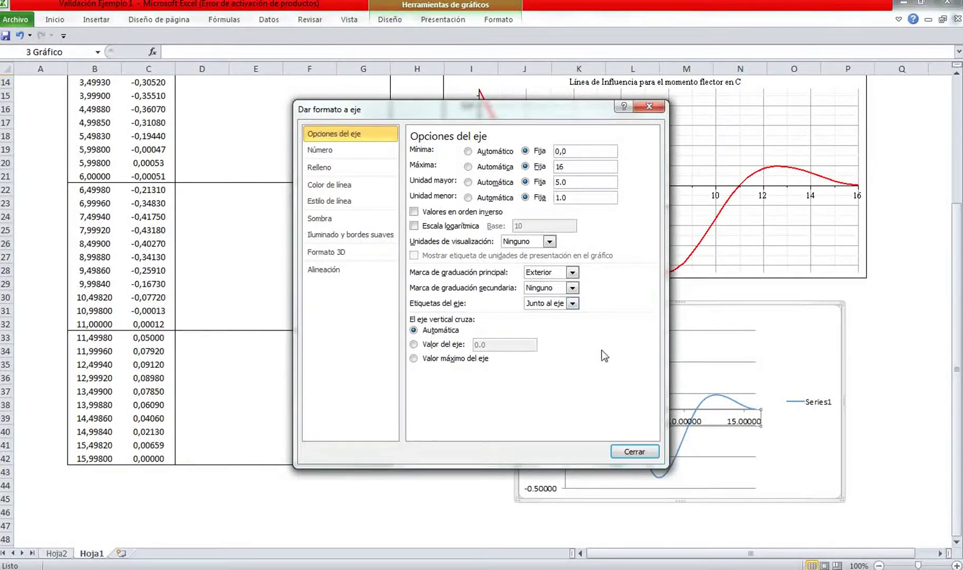
pyautogui.click(634, 451)
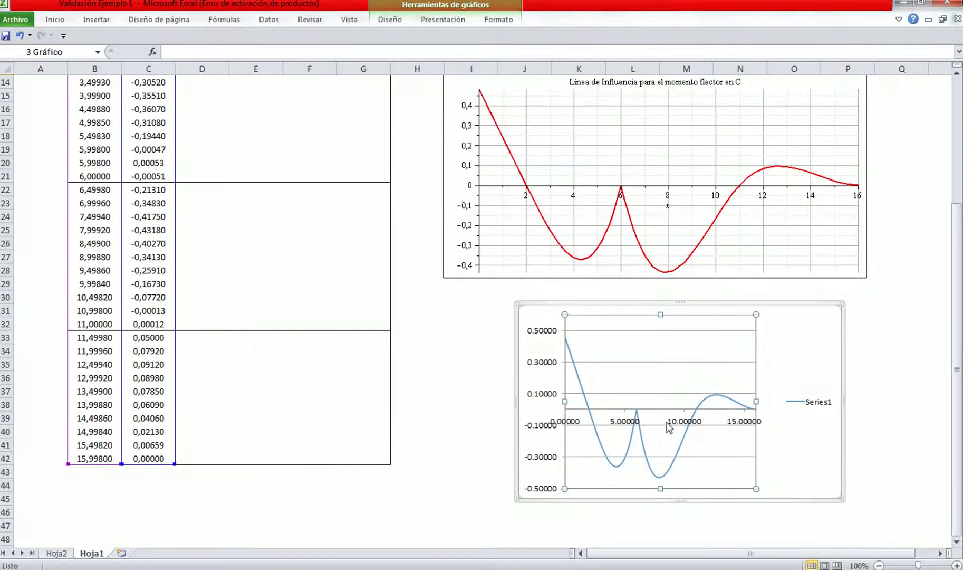
# Open the Excel program options
pyautogui.click(750, 423)
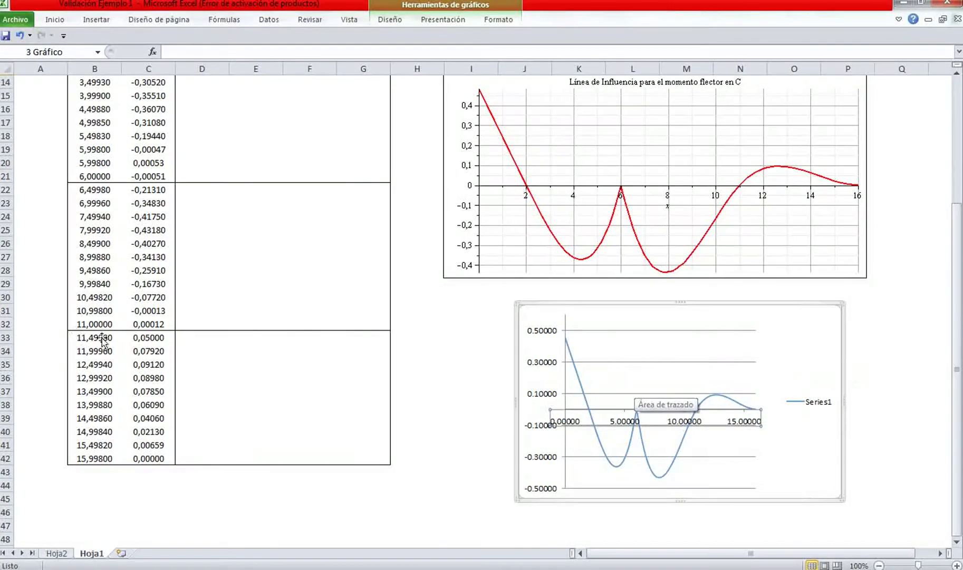
pyautogui.scroll(5, 125, 332)
pyautogui.scroll(-6, 125, 332)
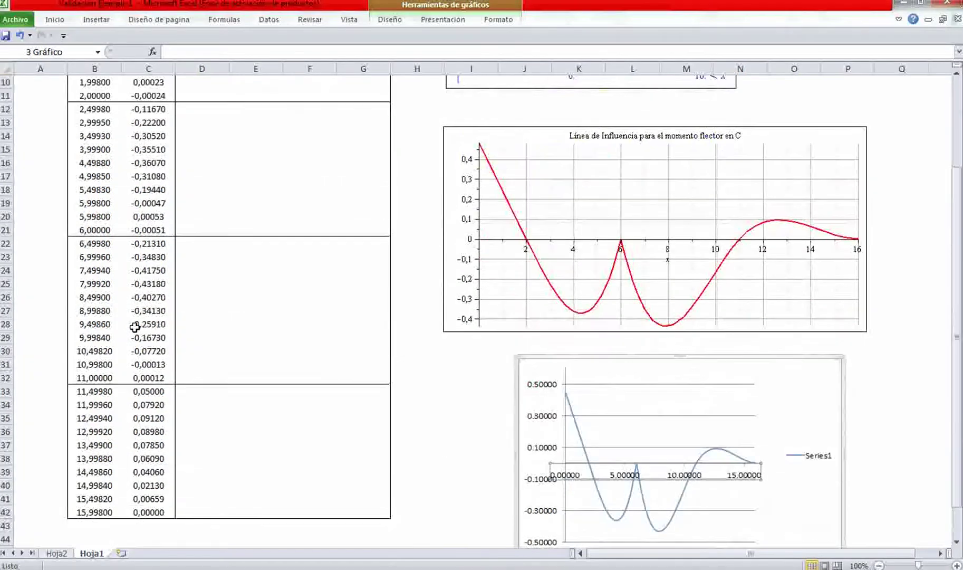
pyautogui.scroll(5, 134, 328)
pyautogui.scroll(1, 135, 328)
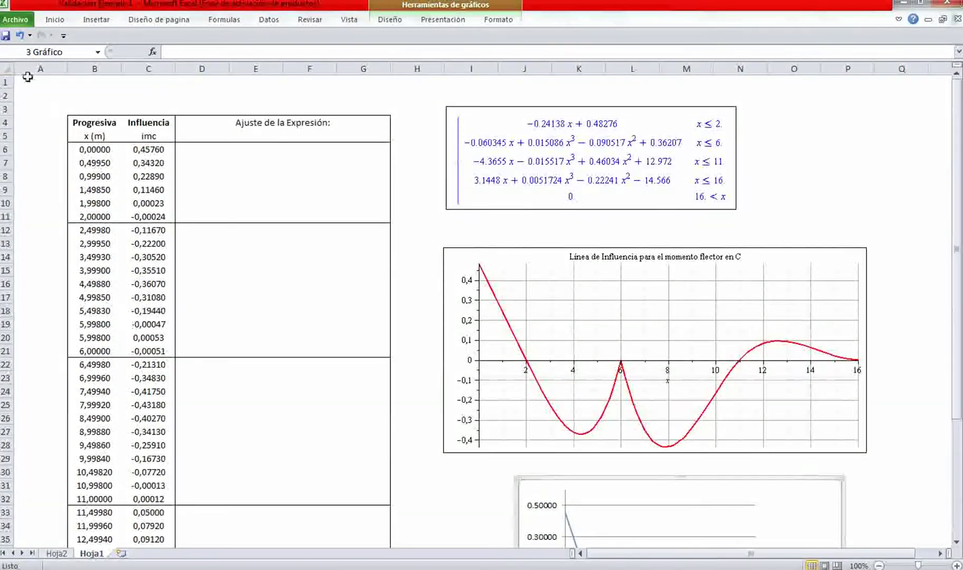
pyautogui.click(16, 20)
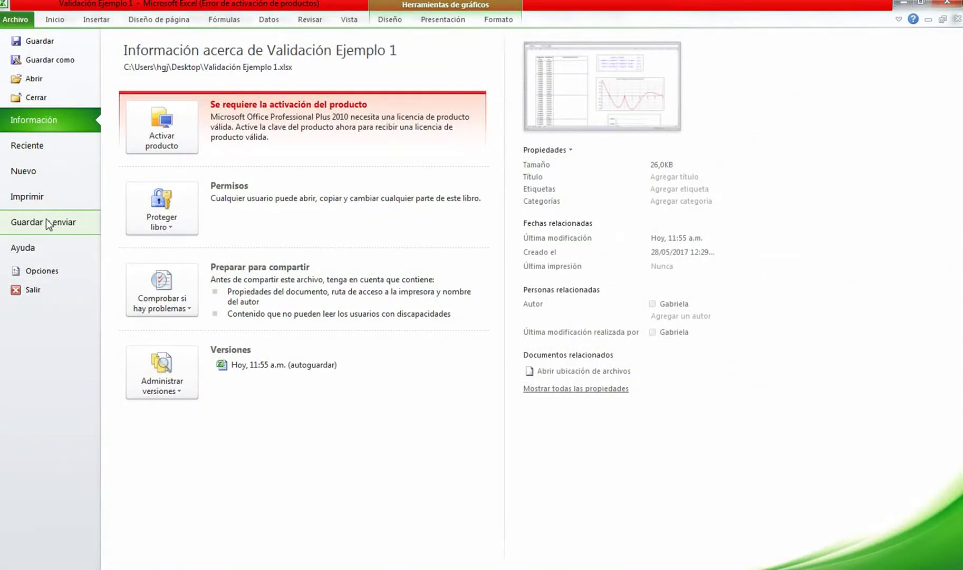
pyautogui.click(43, 273)
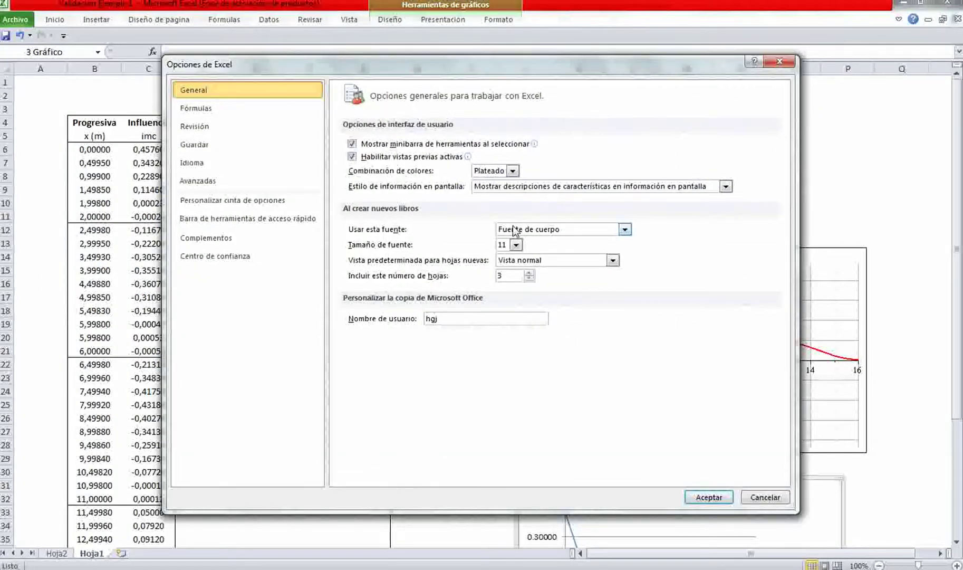
# Review the decimal and thousands separators in the advanced editing options, then accept the options
pyautogui.click(210, 180)
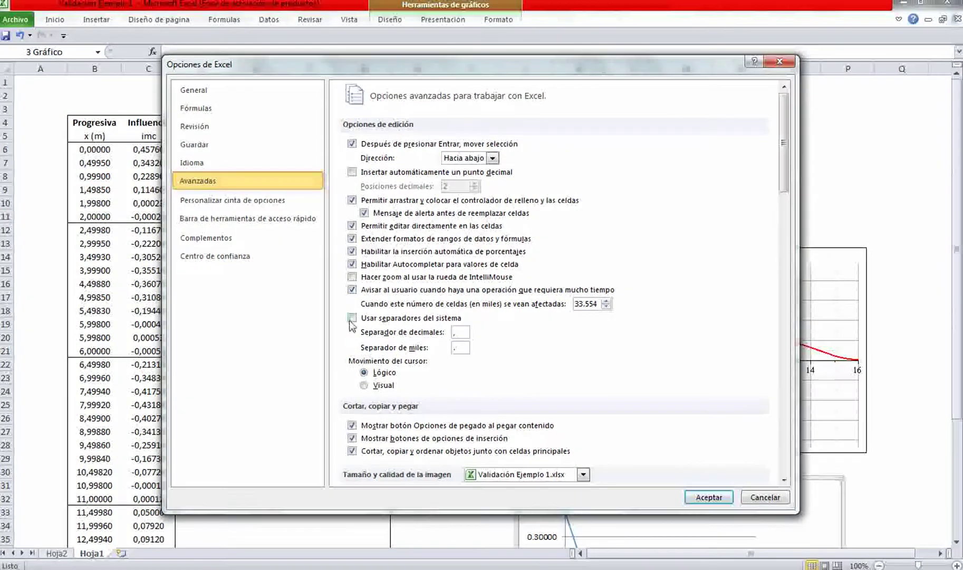
pyautogui.click(459, 332)
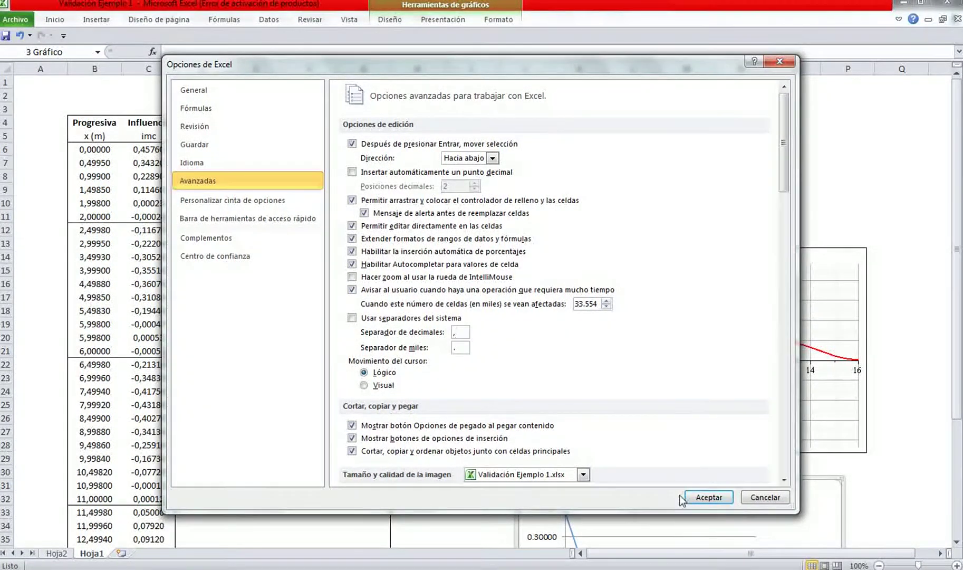
pyautogui.click(718, 501)
# Set the blue chart's horizontal axis to fixed values: minimum 0, maximum 16, major unit 5 and minor unit 1
pyautogui.scroll(-6, 791, 454)
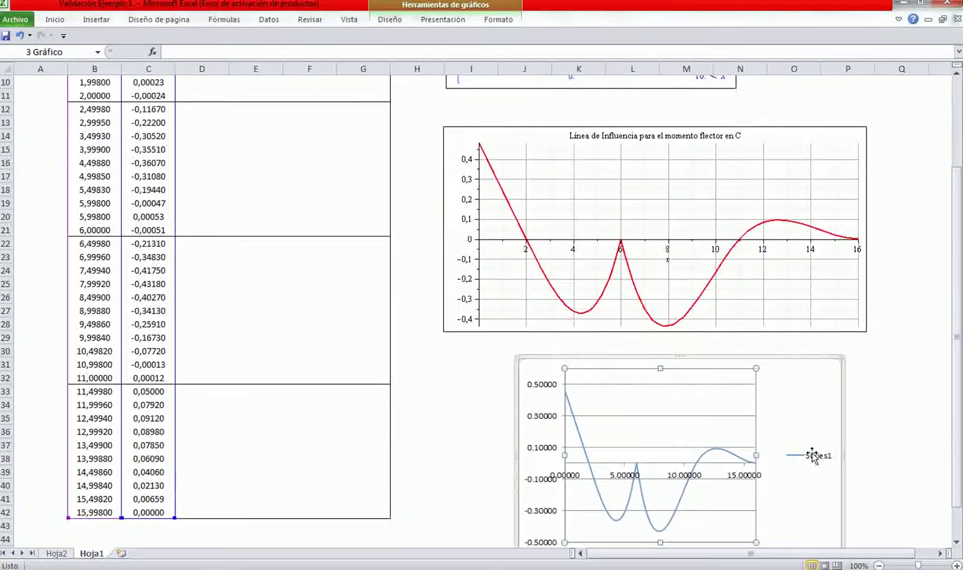
pyautogui.click(539, 363)
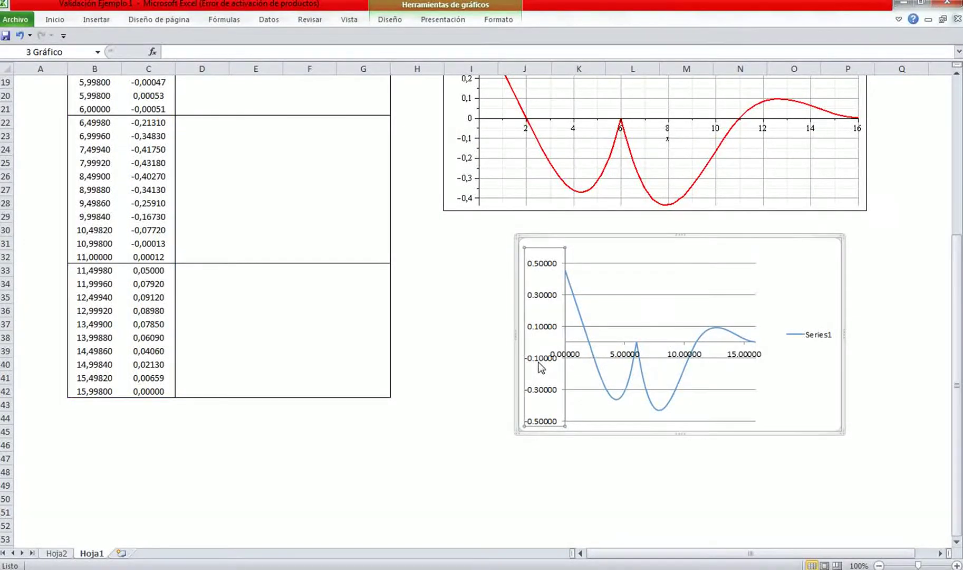
pyautogui.click(626, 358)
pyautogui.doubleClick(625, 354)
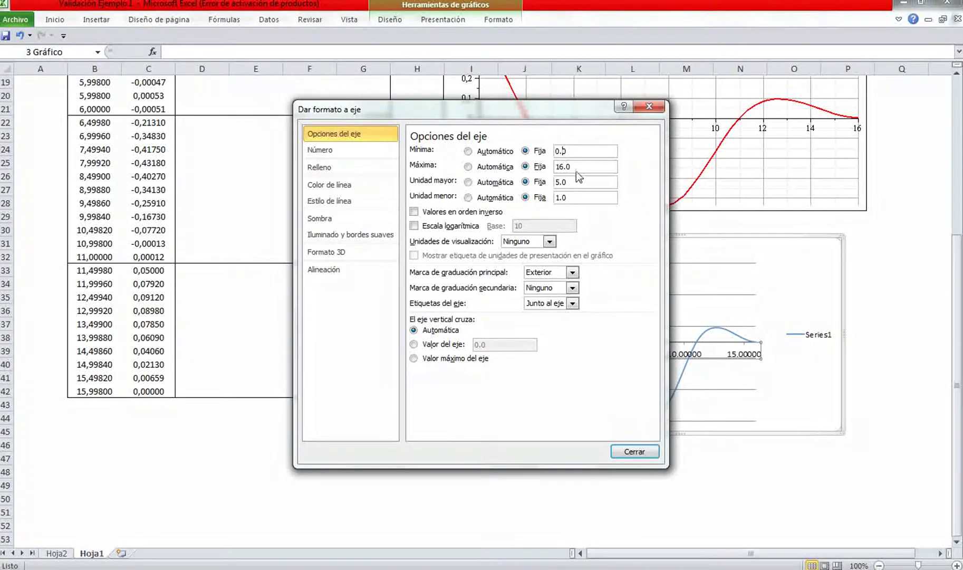
pyautogui.moveTo(569, 151); pyautogui.dragTo(548, 152)
pyautogui.write('0')
pyautogui.moveTo(570, 182); pyautogui.dragTo(555, 181)
pyautogui.moveTo(563, 200); pyautogui.dragTo(559, 201)
# Keep the horizontal axis's major tick marks as Exterior and make the vertical axis cross at axis value 0.0
pyautogui.click(571, 272)
pyautogui.click(572, 272)
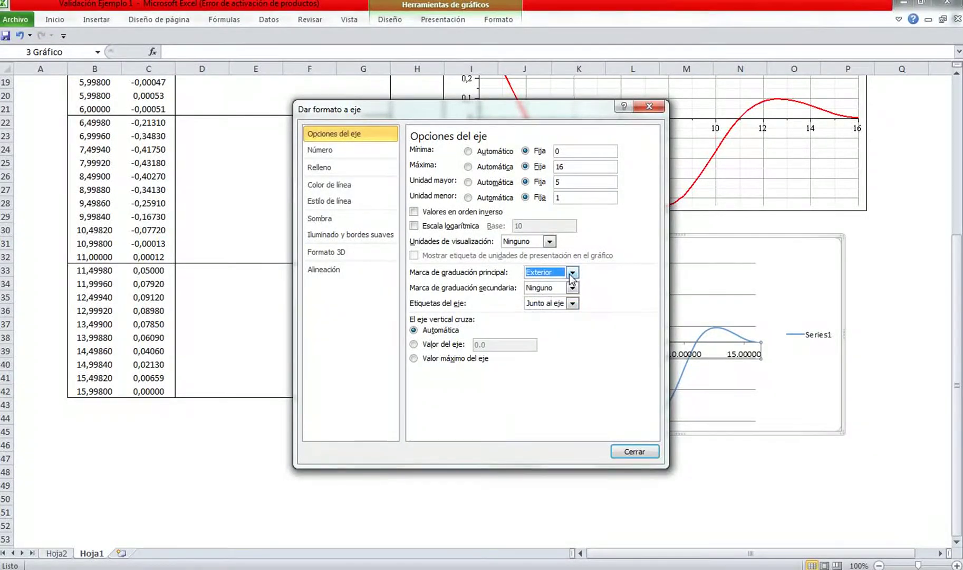
pyautogui.click(414, 344)
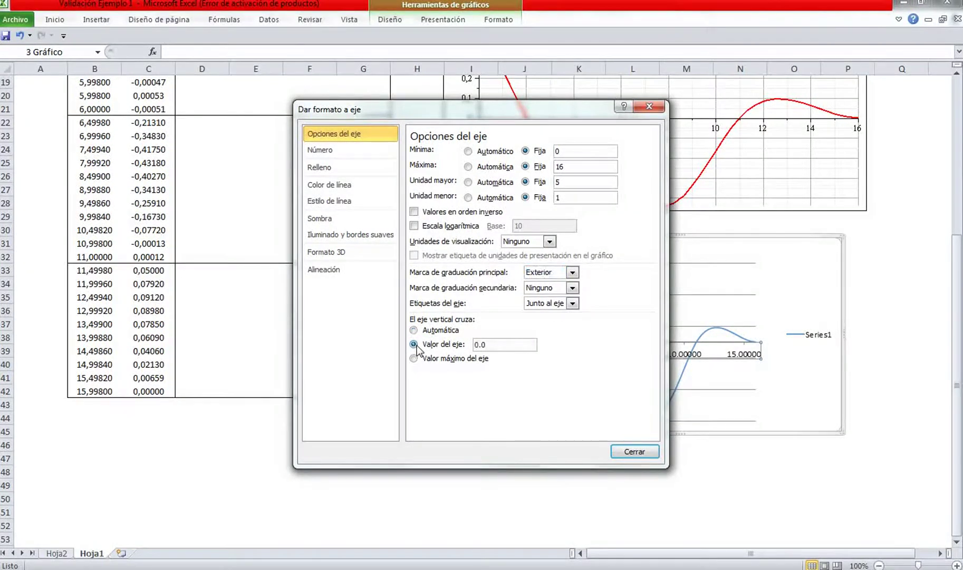
pyautogui.click(491, 345)
pyautogui.click(635, 451)
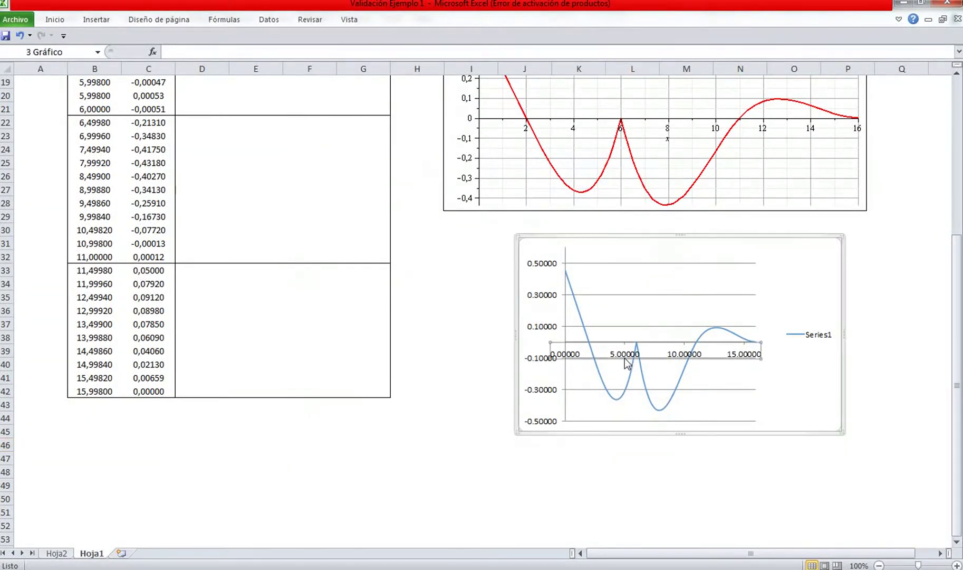
pyautogui.click(789, 393)
pyautogui.doubleClick(535, 362)
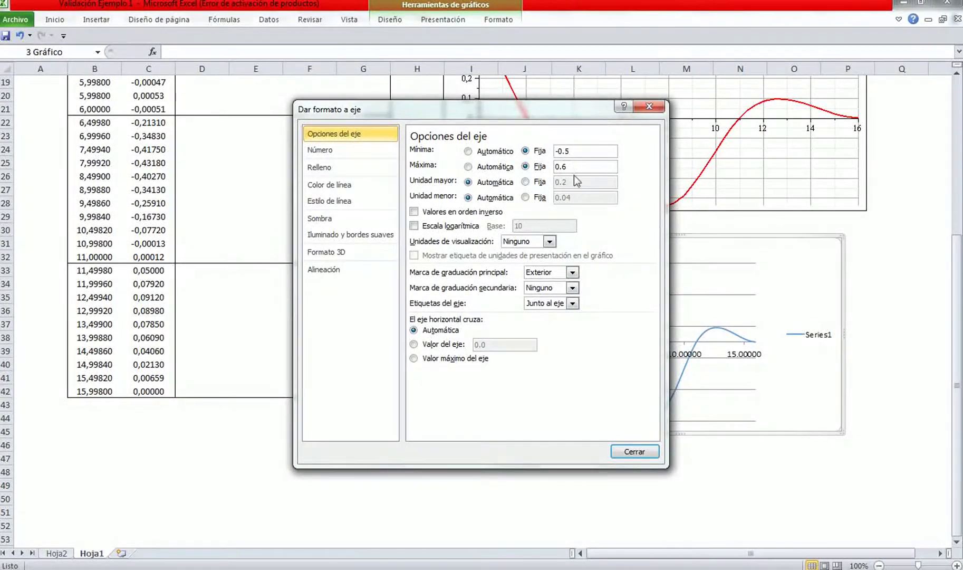
pyautogui.click(652, 109)
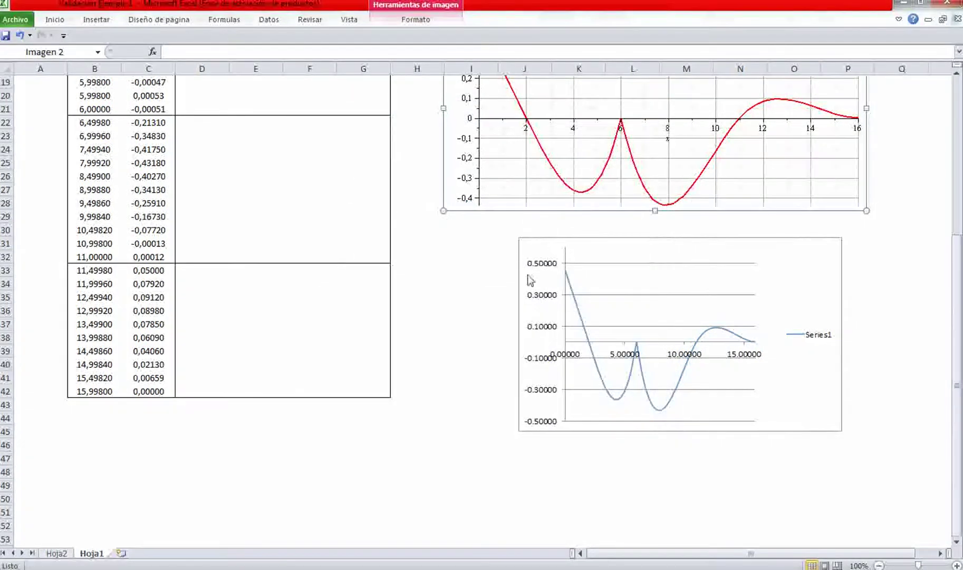
pyautogui.doubleClick(531, 359)
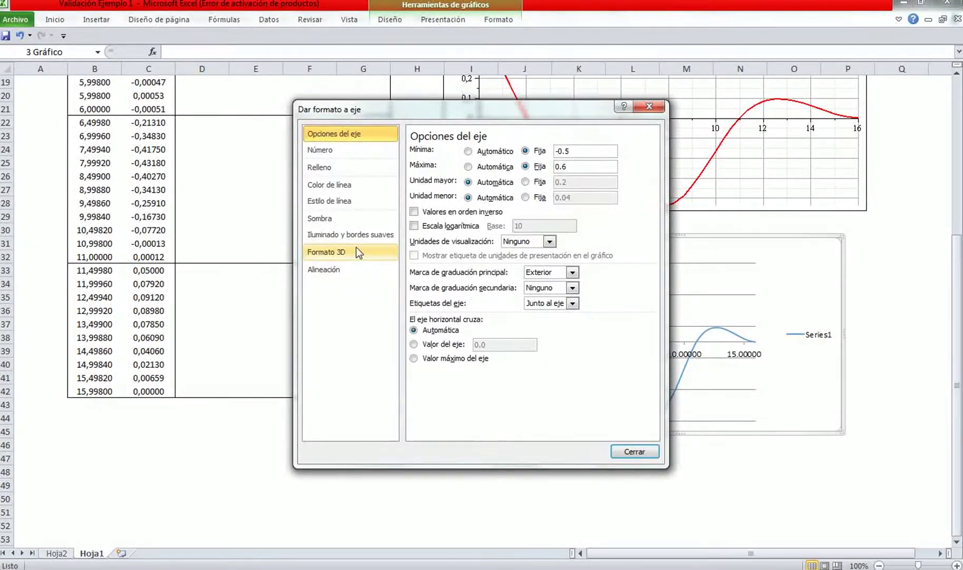
pyautogui.click(341, 200)
pyautogui.click(334, 185)
pyautogui.click(328, 167)
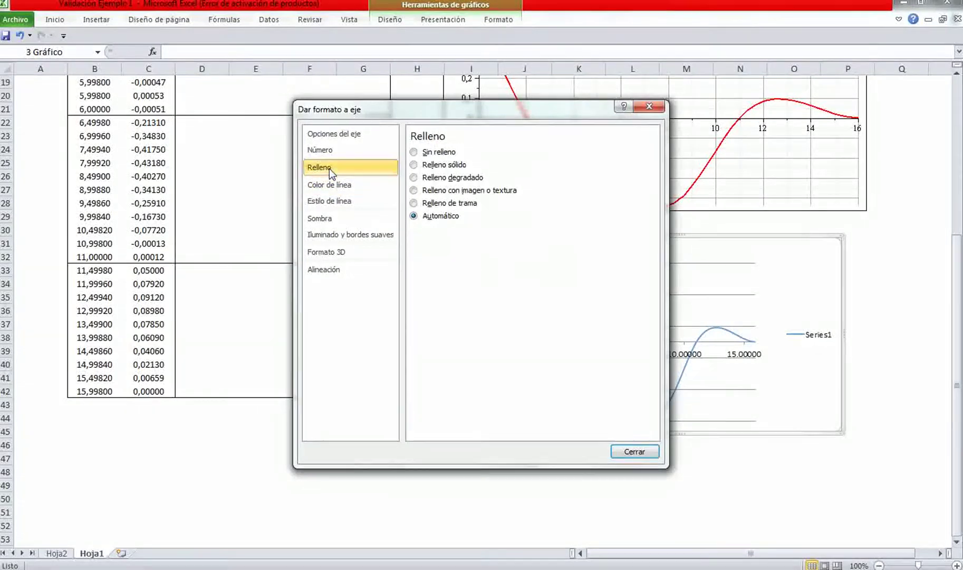
pyautogui.click(331, 152)
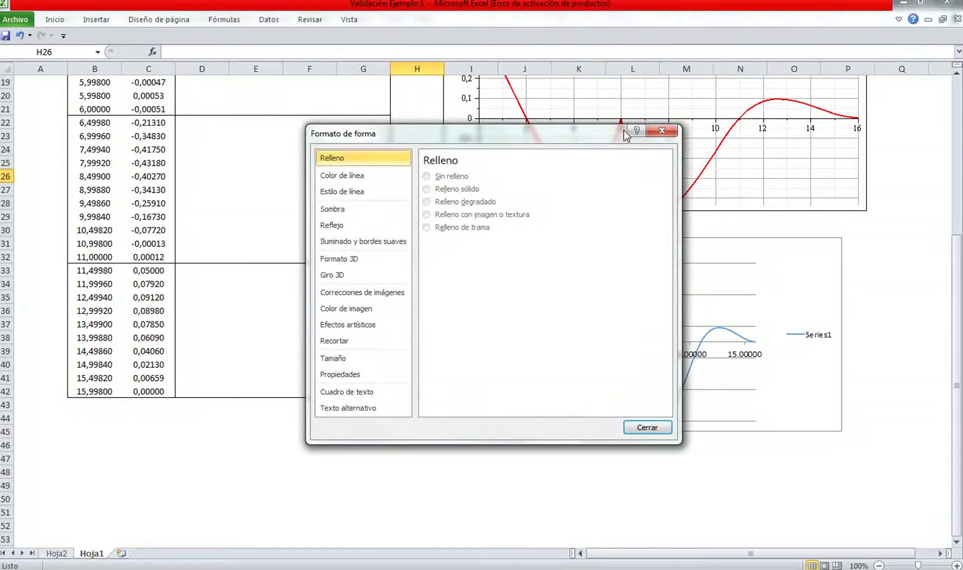
pyautogui.click(652, 133)
# Format the vertical axis labels as Número with 2 decimal places and no thousands separator
pyautogui.doubleClick(554, 262)
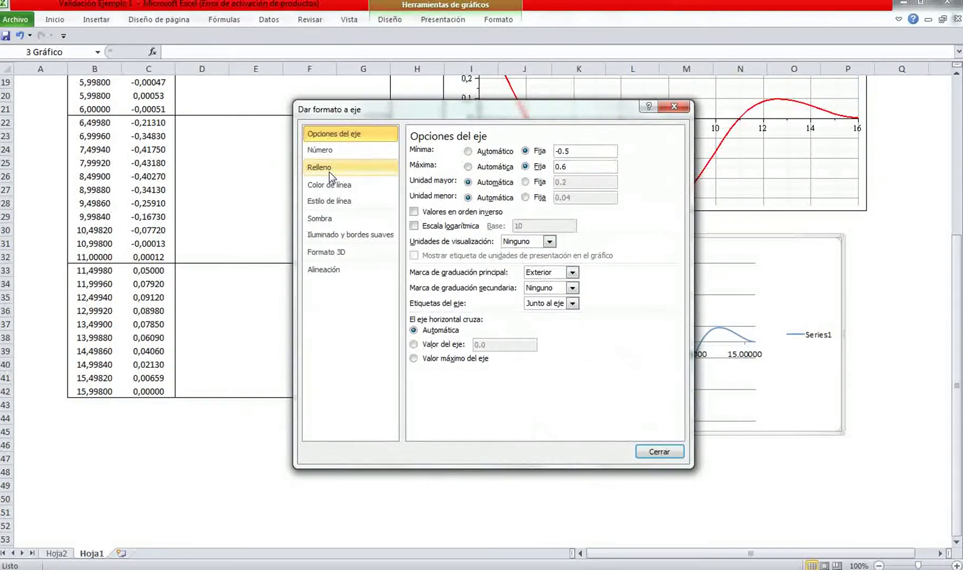
pyautogui.click(322, 151)
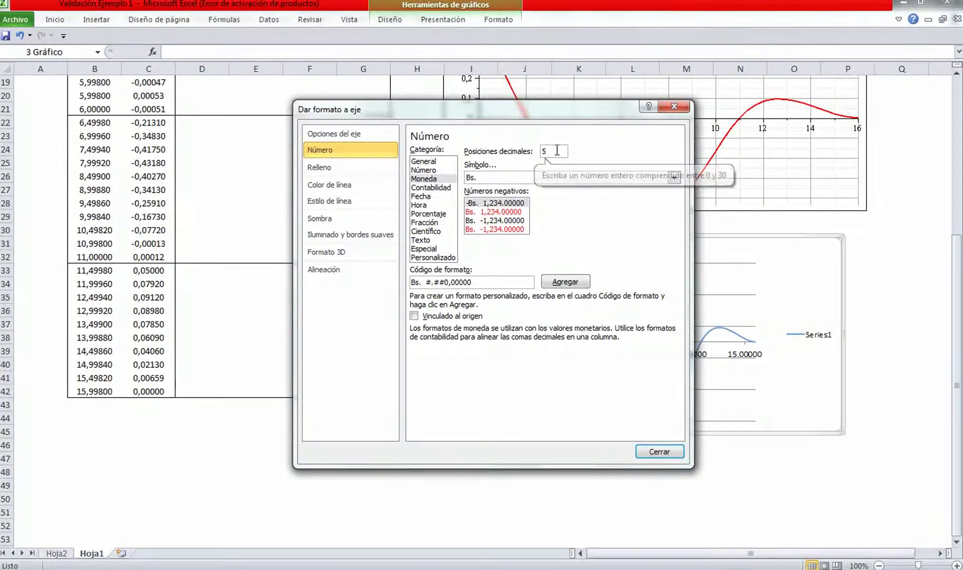
pyautogui.press('BackSpace')
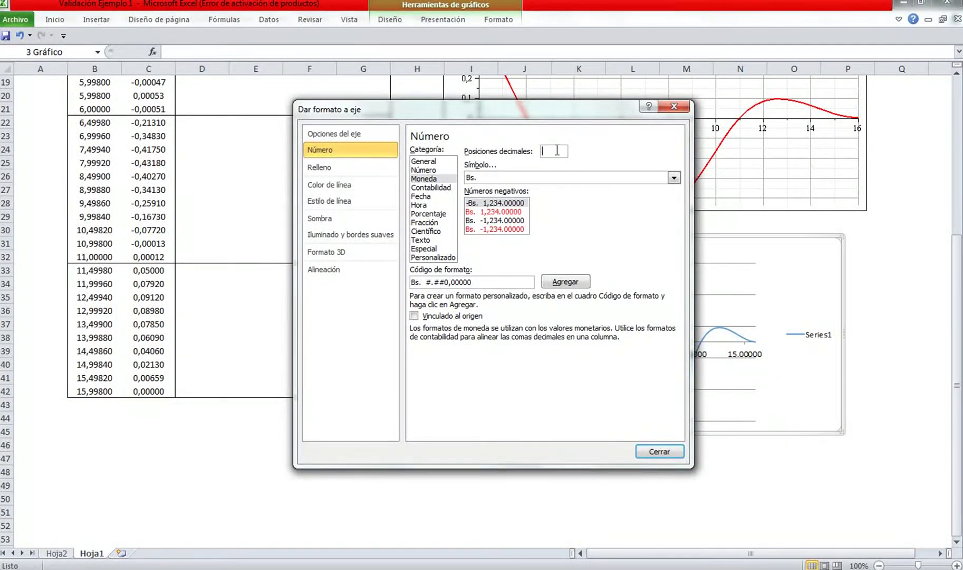
pyautogui.write('2')
pyautogui.click(430, 169)
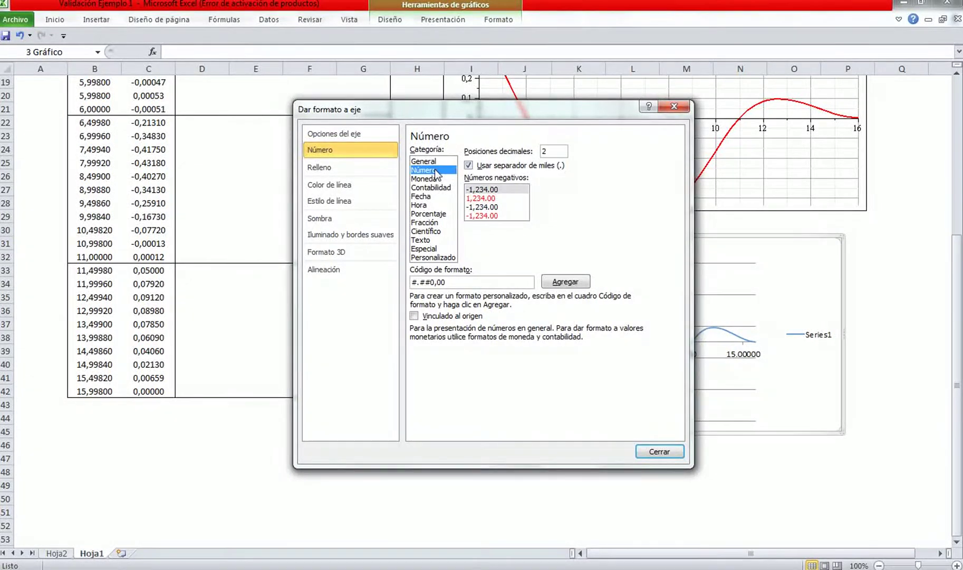
pyautogui.click(468, 166)
pyautogui.click(468, 166)
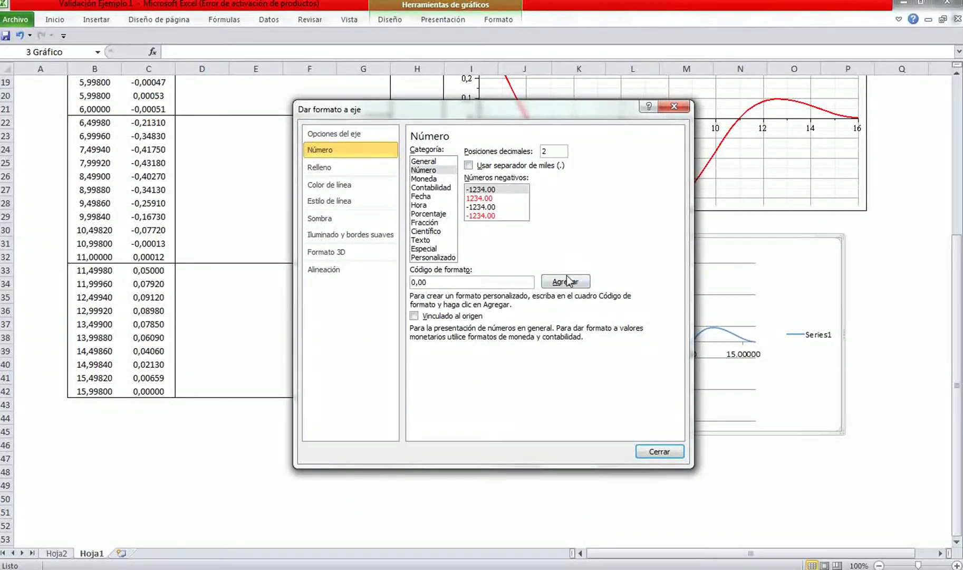
pyautogui.click(659, 451)
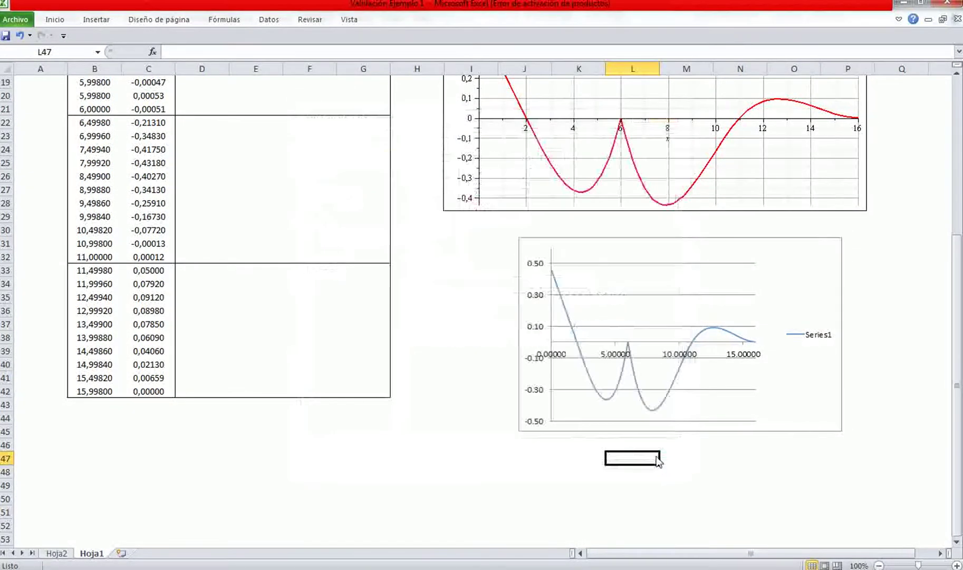
# Set the horizontal axis labels' number format to 3 decimal places
pyautogui.click(608, 354)
pyautogui.doubleClick(608, 355)
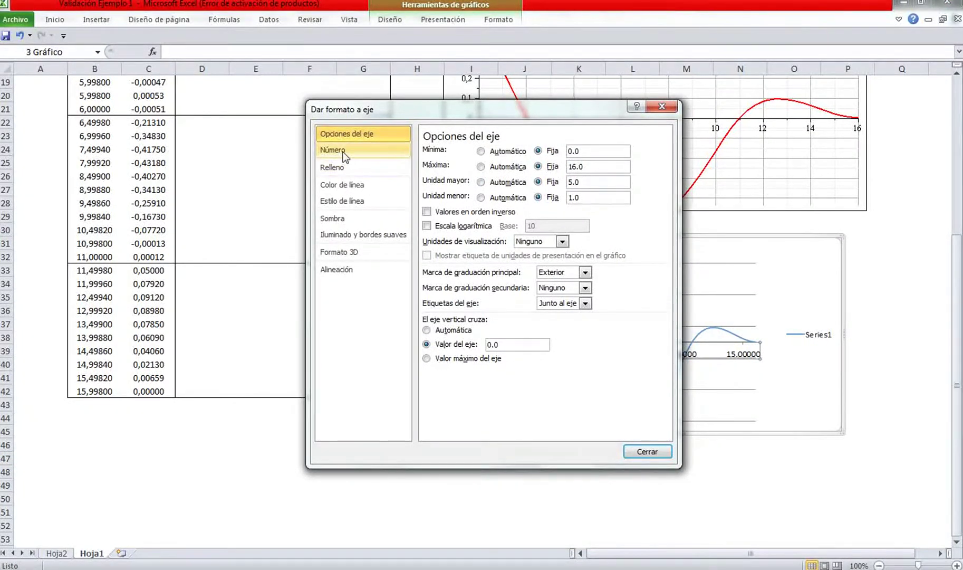
pyautogui.click(344, 151)
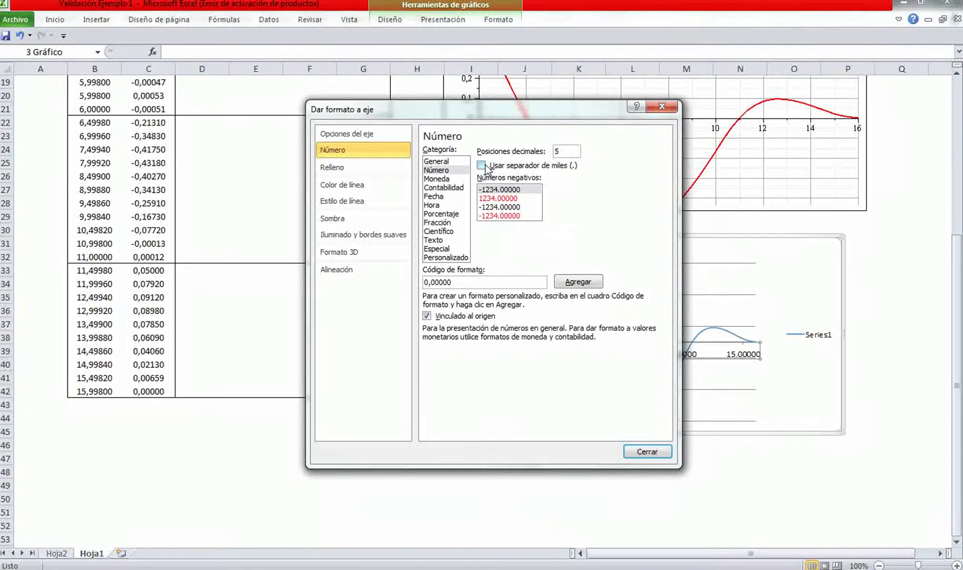
pyautogui.doubleClick(557, 152)
pyautogui.write('3')
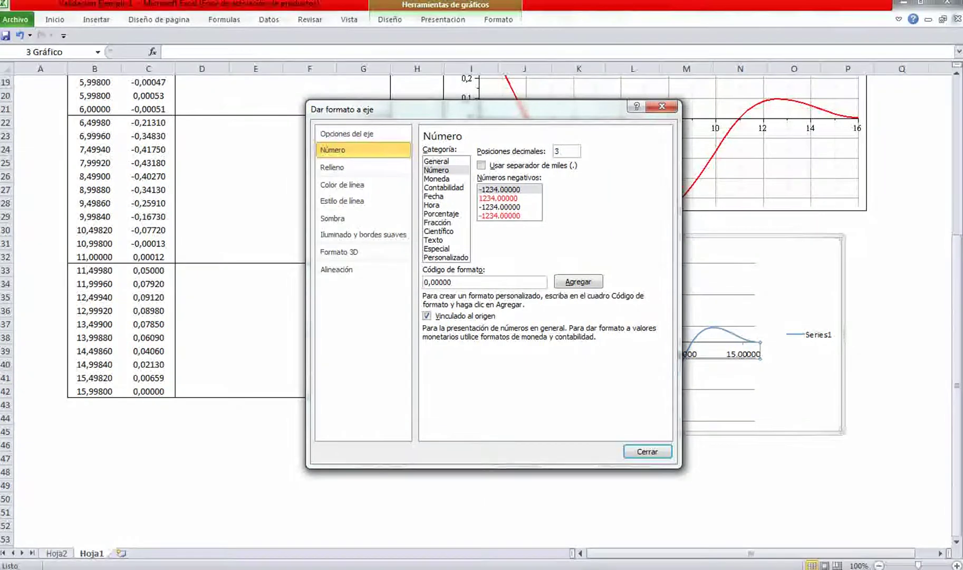
pyautogui.click(647, 452)
pyautogui.click(647, 454)
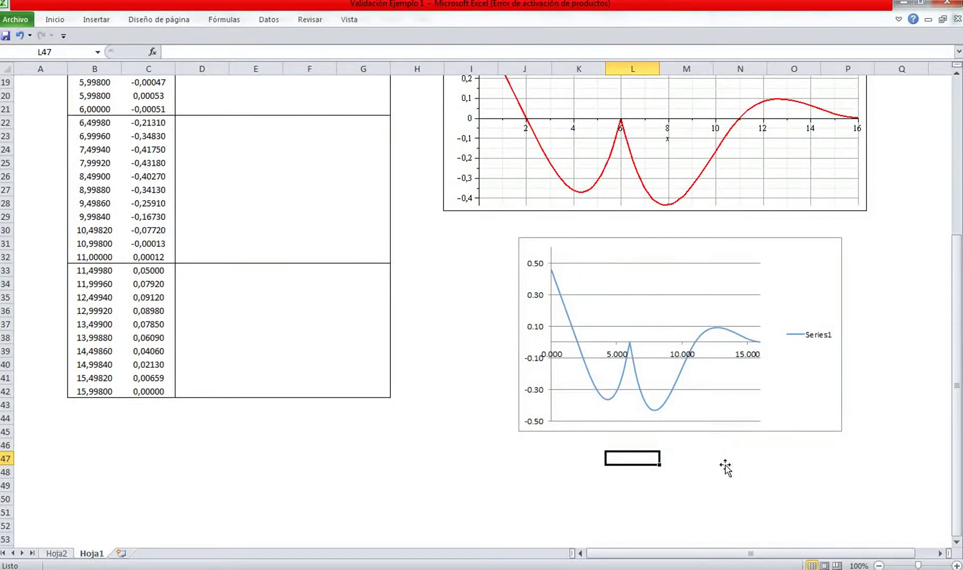
pyautogui.doubleClick(755, 355)
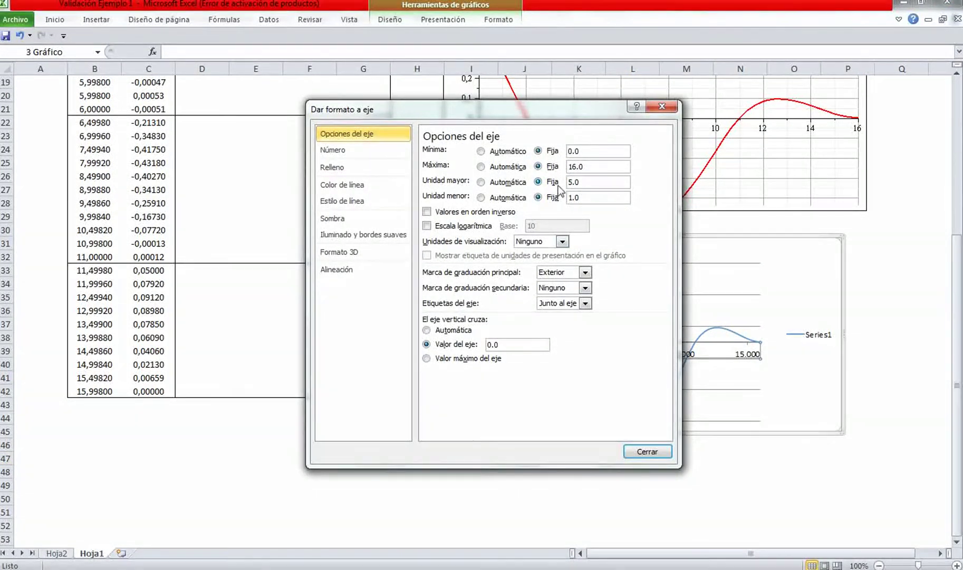
pyautogui.click(646, 452)
pyautogui.click(645, 457)
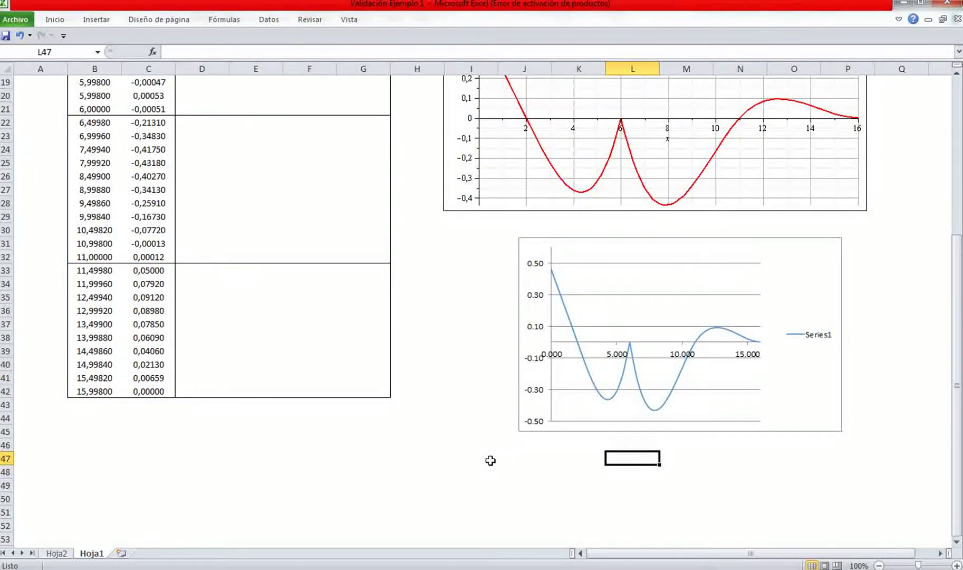
pyautogui.scroll(3, 738, 379)
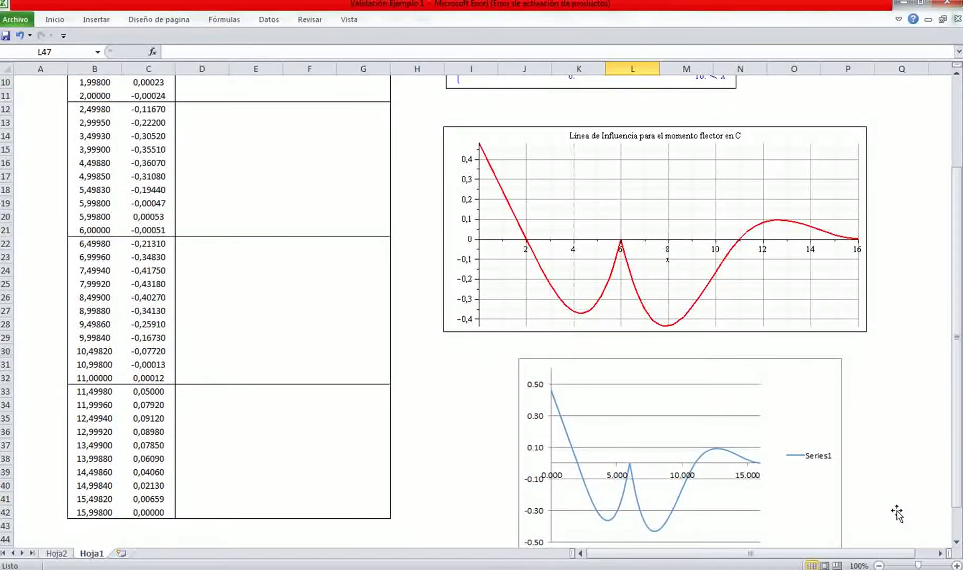
pyautogui.scroll(-3, 875, 501)
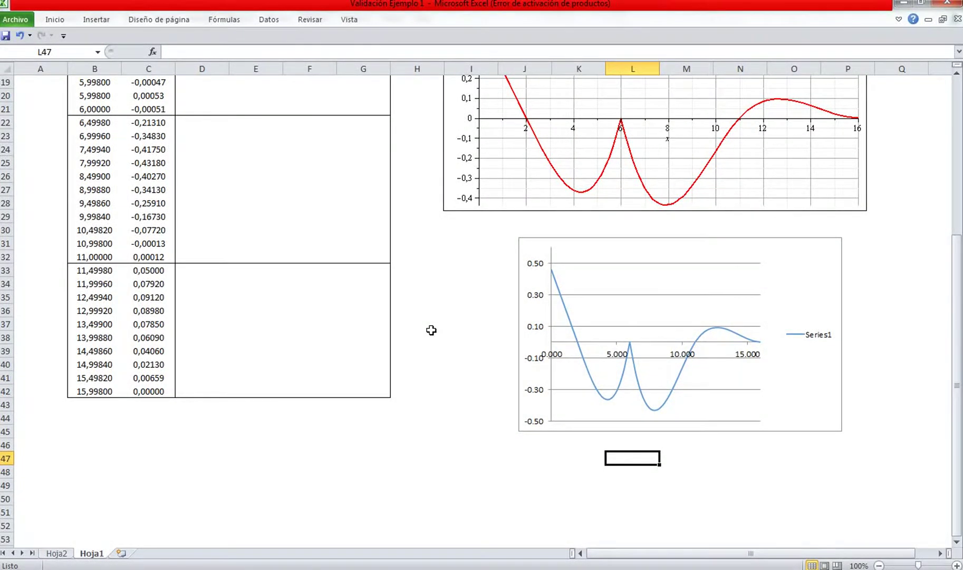
pyautogui.moveTo(759, 344)
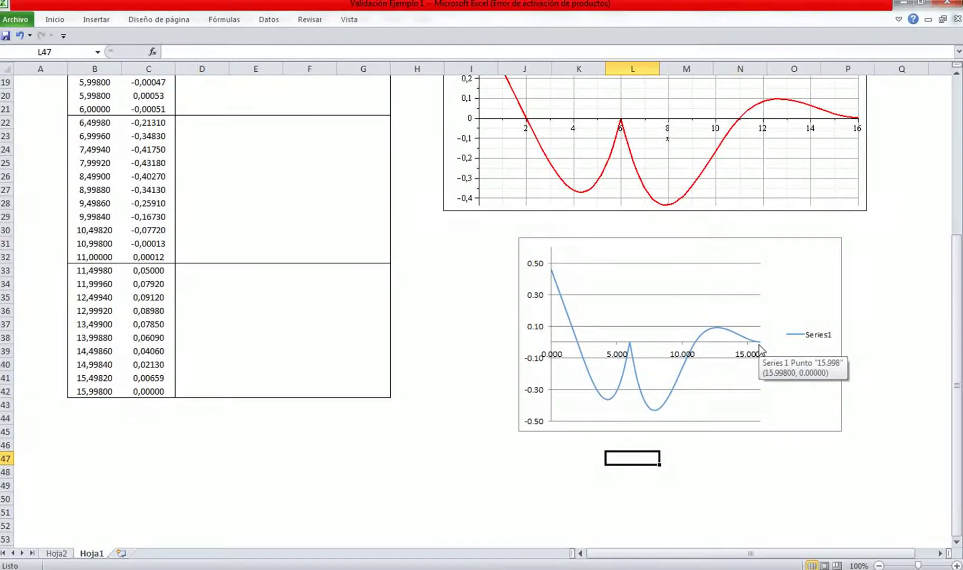
pyautogui.click(735, 422)
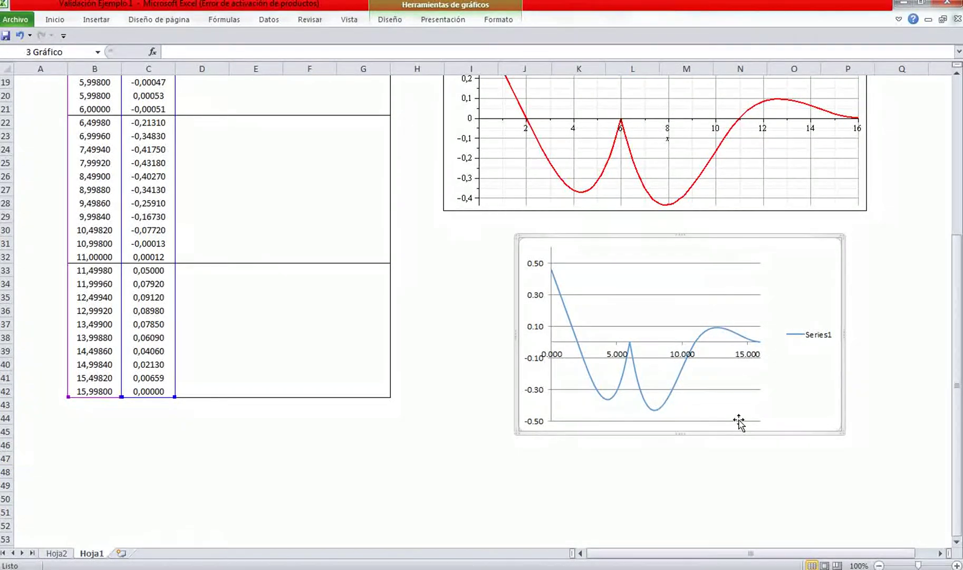
pyautogui.rightClick(740, 422)
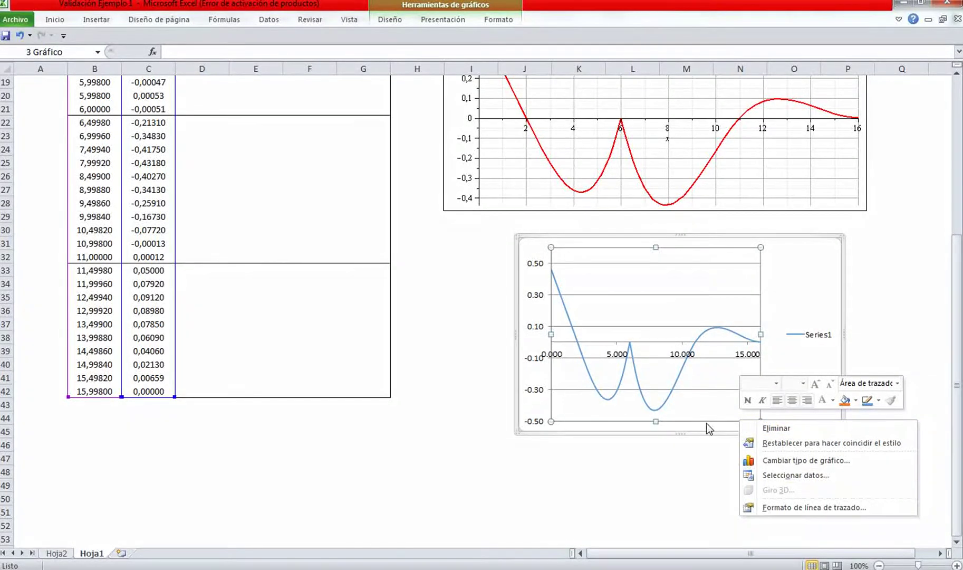
pyautogui.click(789, 507)
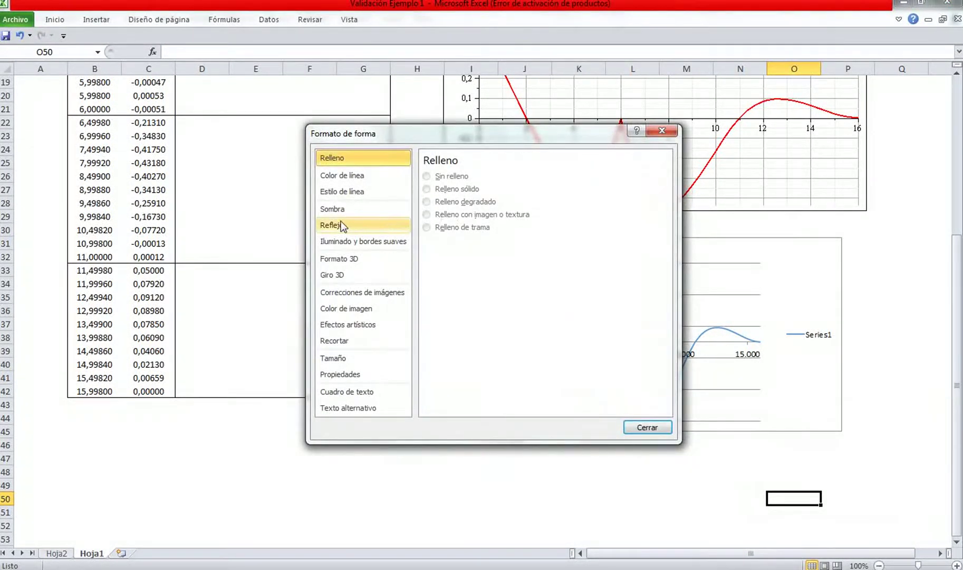
pyautogui.click(331, 193)
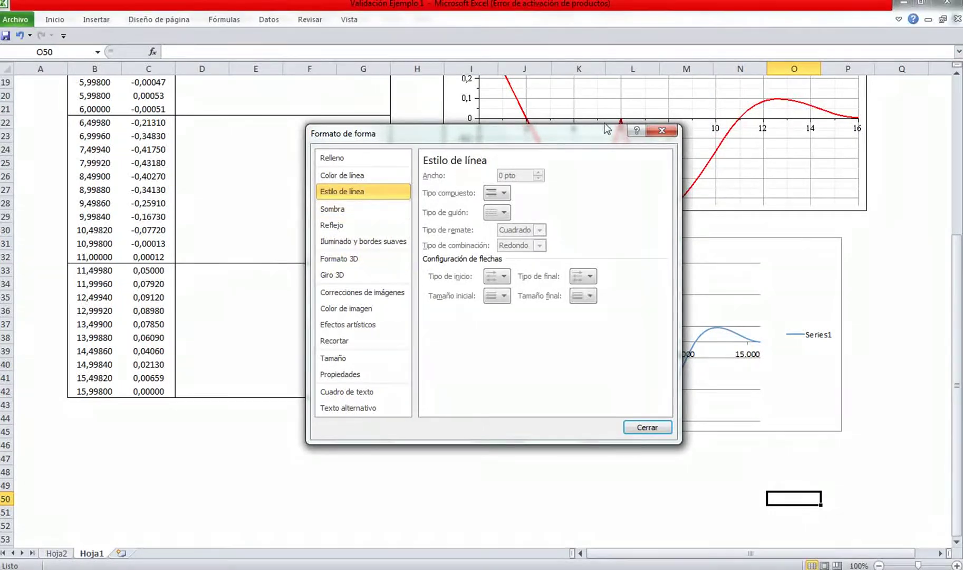
pyautogui.click(658, 131)
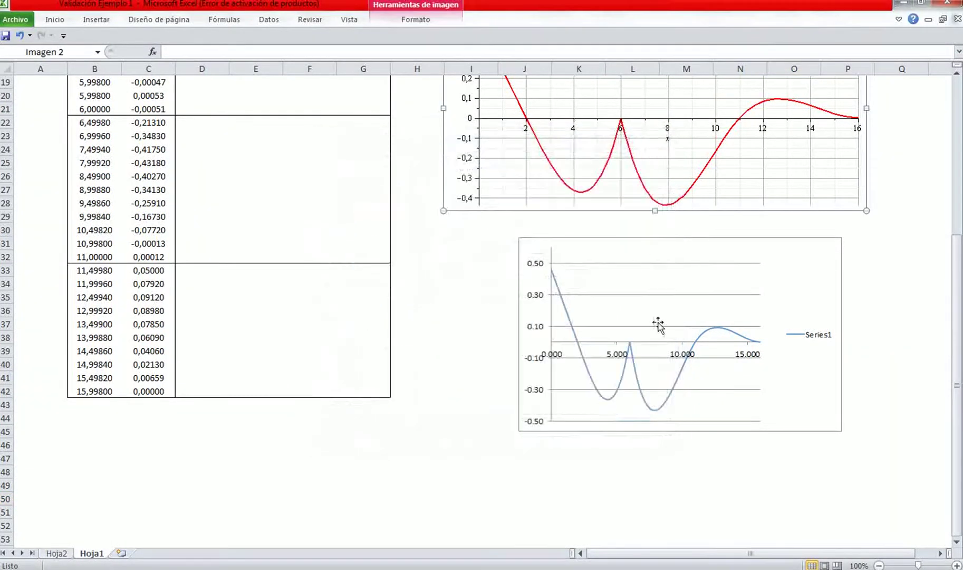
# Delete the horizontal gridlines from the blue influence-line chart
pyautogui.click(696, 389)
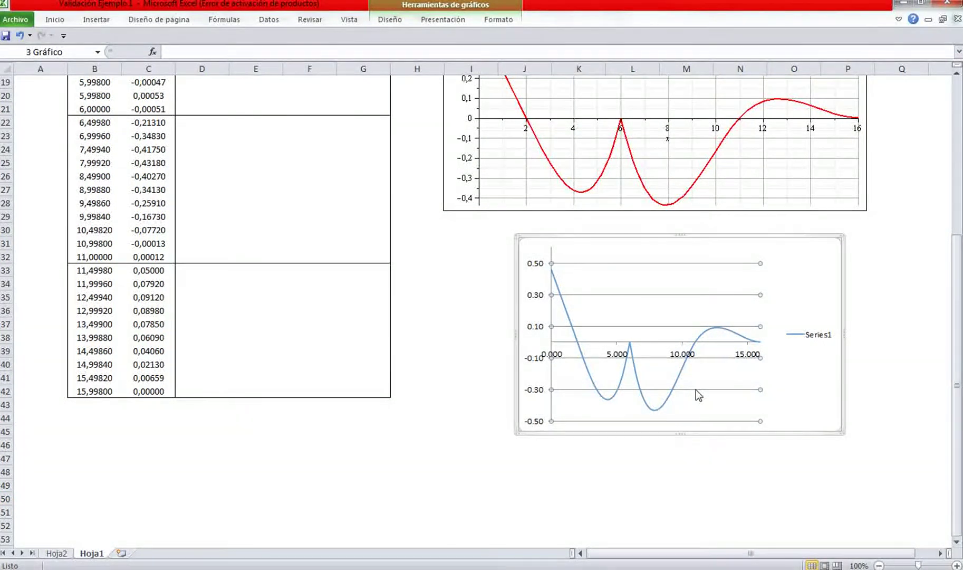
pyautogui.press('Delete')
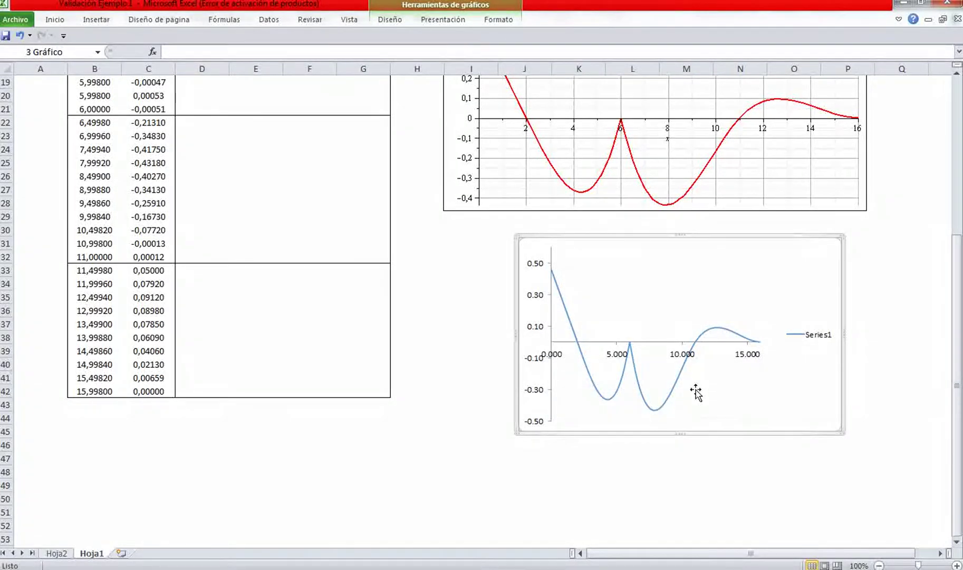
# Widen the blue influence-line chart so its left edge roughly aligns with that of the red reference chart
pyautogui.click(707, 511)
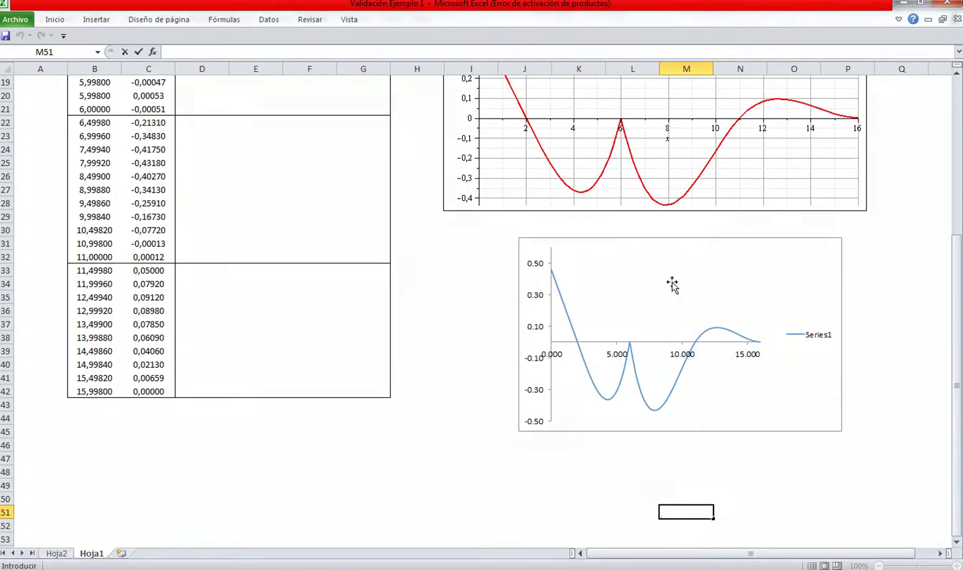
pyautogui.scroll(2, 669, 285)
pyautogui.click(517, 421)
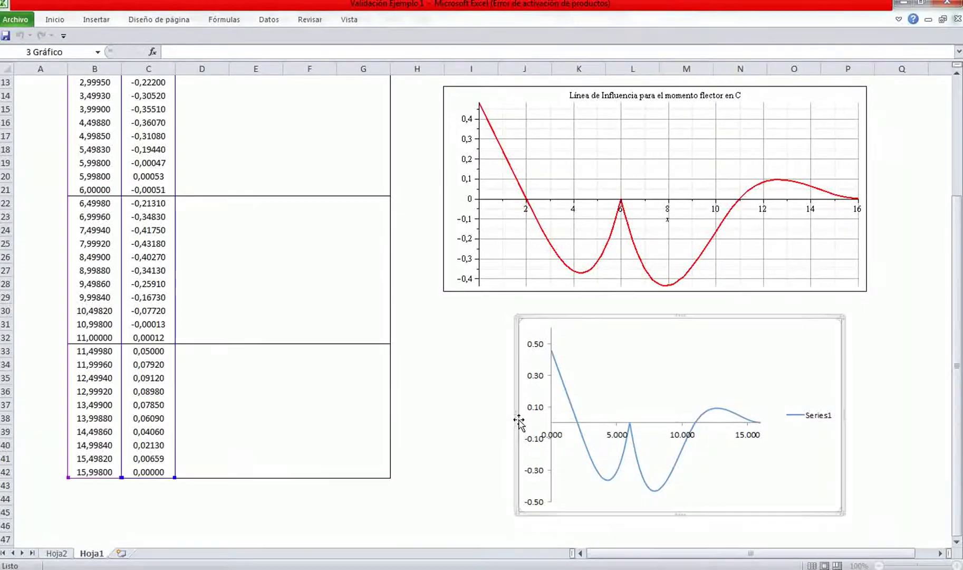
pyautogui.moveTo(518, 422); pyautogui.dragTo(450, 418)
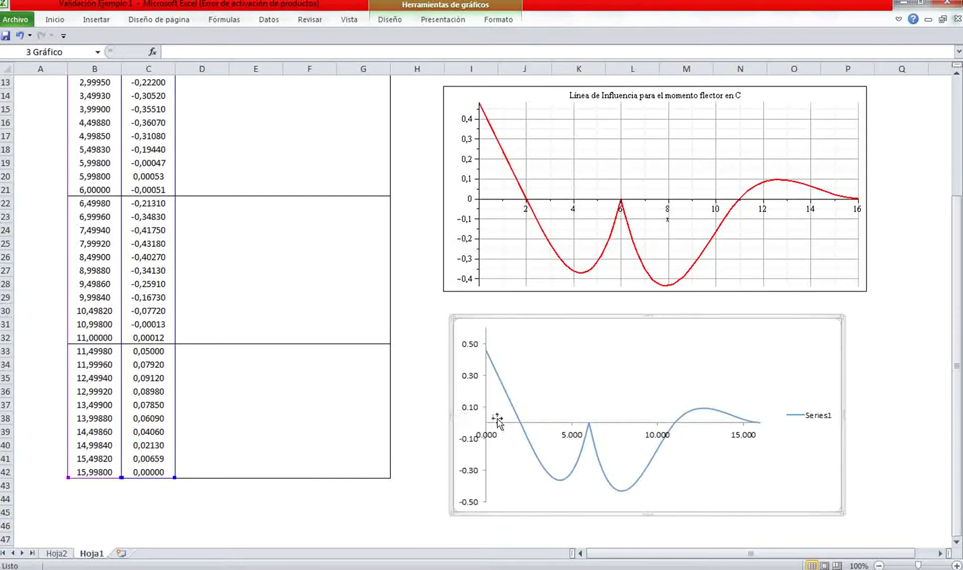
pyautogui.doubleClick(844, 417)
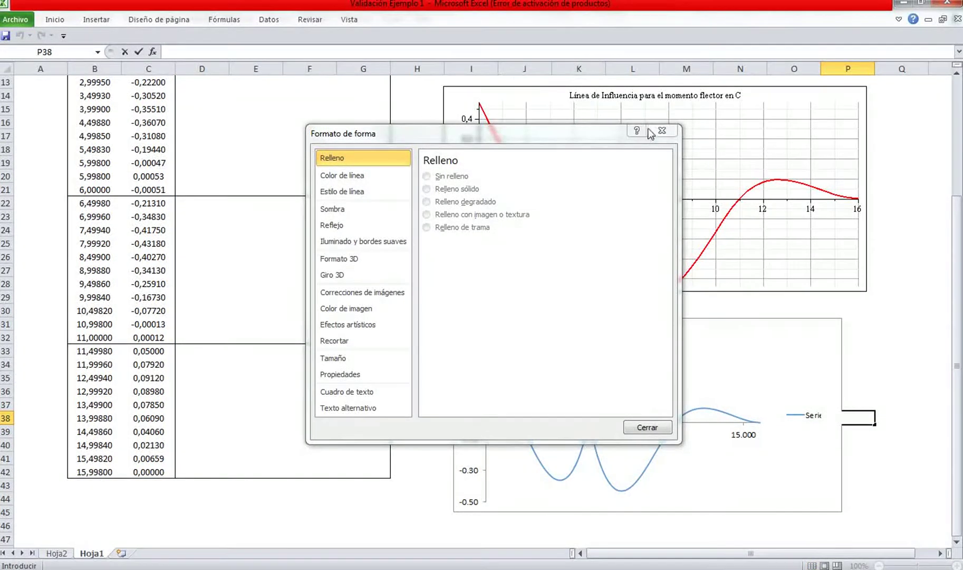
pyautogui.click(855, 431)
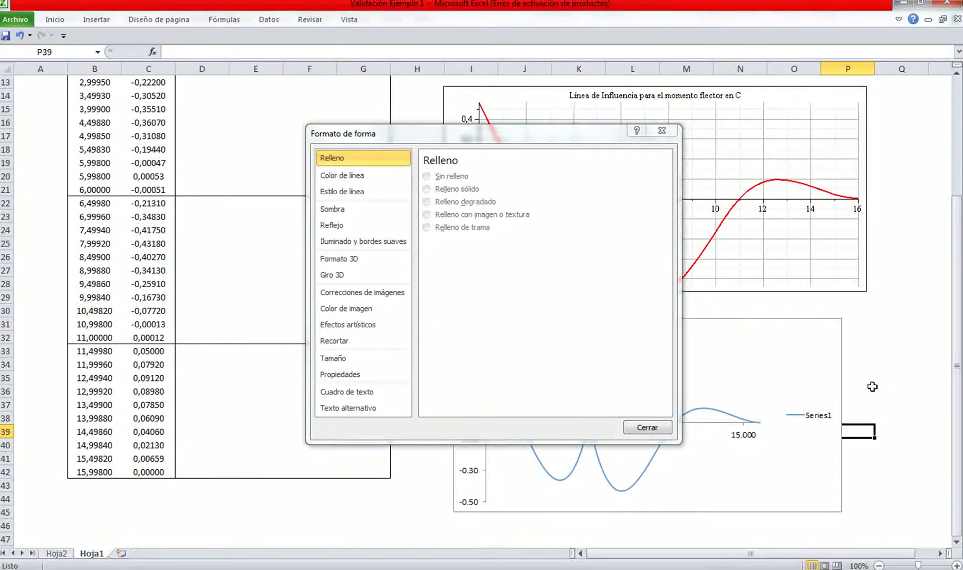
pyautogui.click(823, 368)
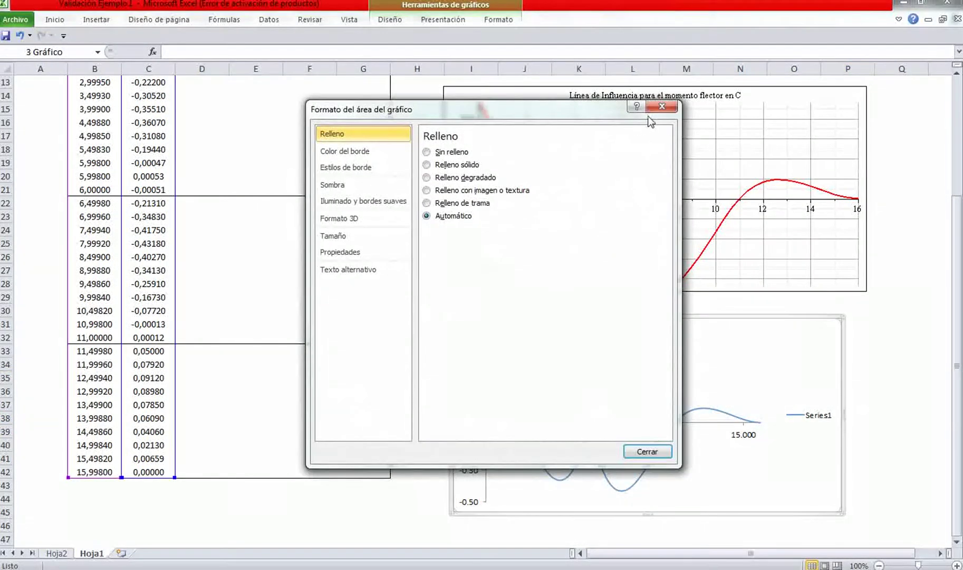
pyautogui.click(665, 108)
# Compare the influence table, the piecewise expression and the blue chart with the reference influence line for the bending moment at C
pyautogui.scroll(4, 366, 411)
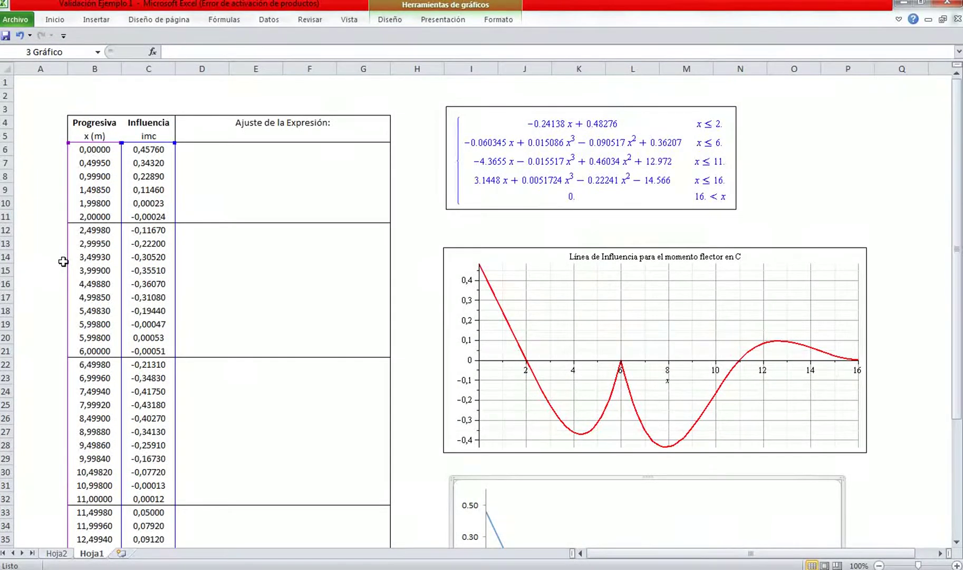
pyautogui.press('Escape')
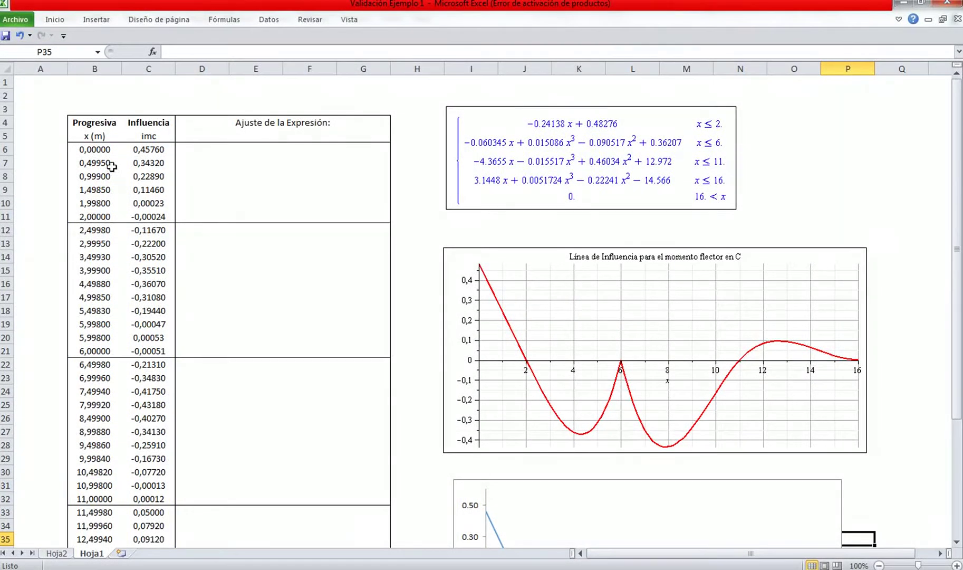
pyautogui.scroll(-2, 209, 280)
pyautogui.scroll(2, 221, 271)
pyautogui.scroll(-6, 639, 389)
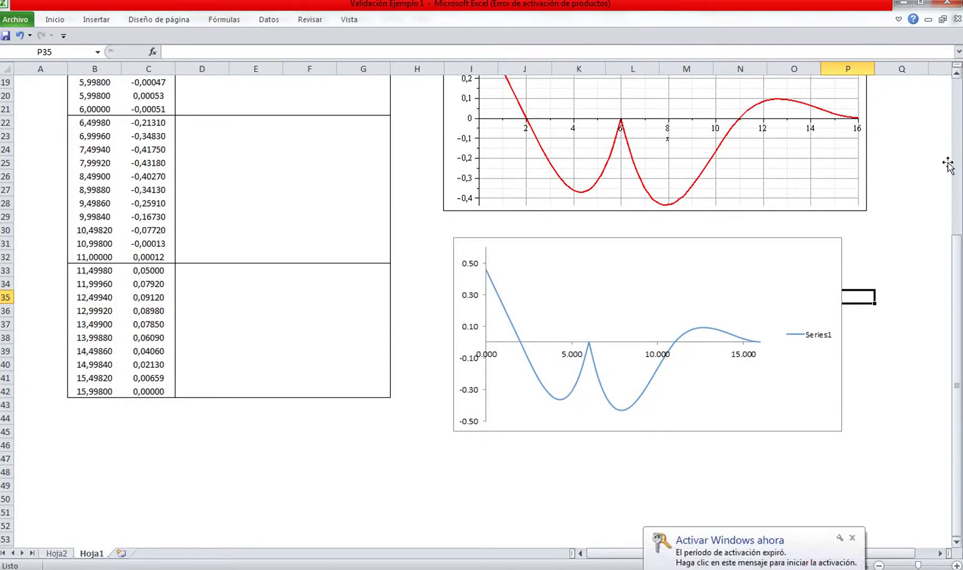
pyautogui.click(851, 536)
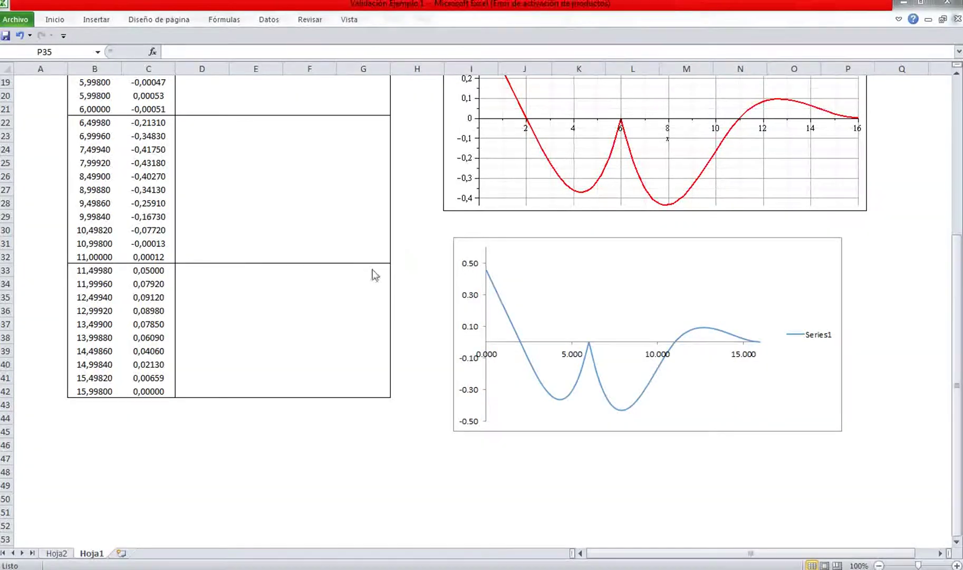
pyautogui.click(424, 313)
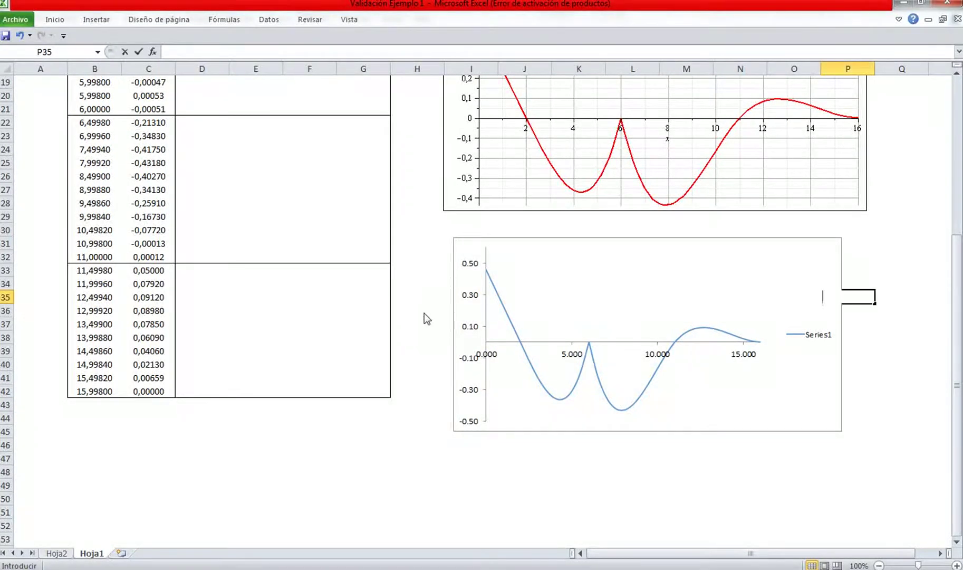
pyautogui.scroll(6, 421, 319)
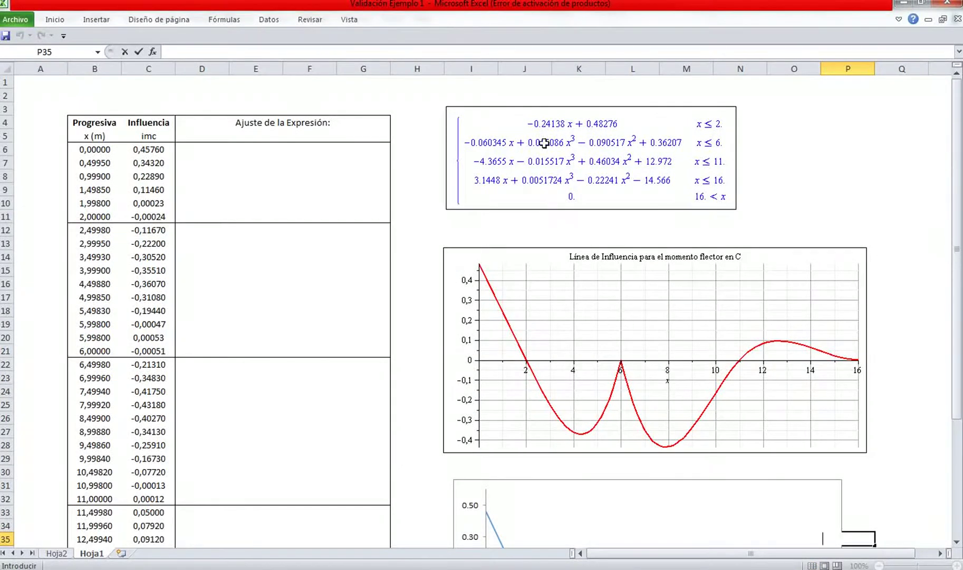
pyautogui.scroll(-4, 556, 311)
pyautogui.scroll(-3, 556, 319)
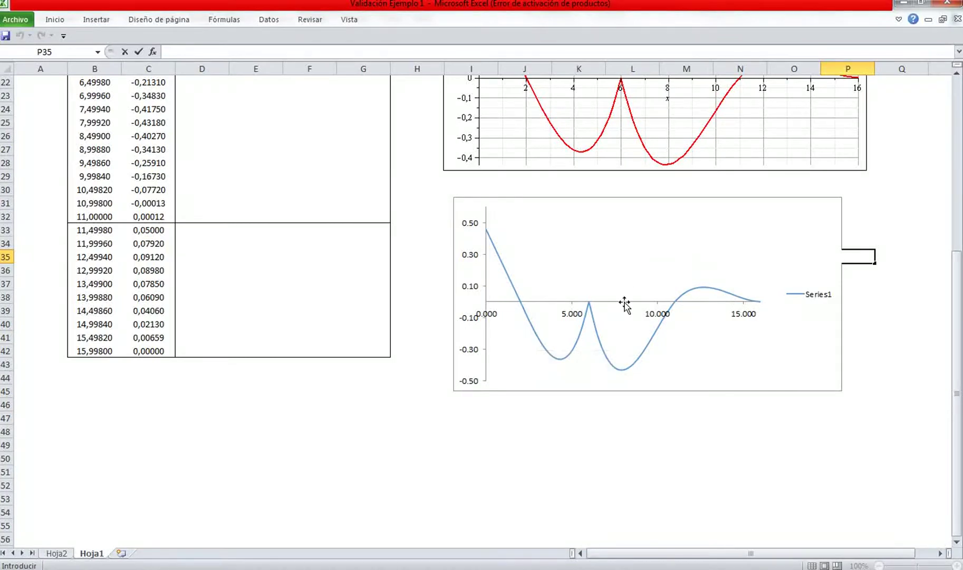
pyautogui.scroll(7, 631, 306)
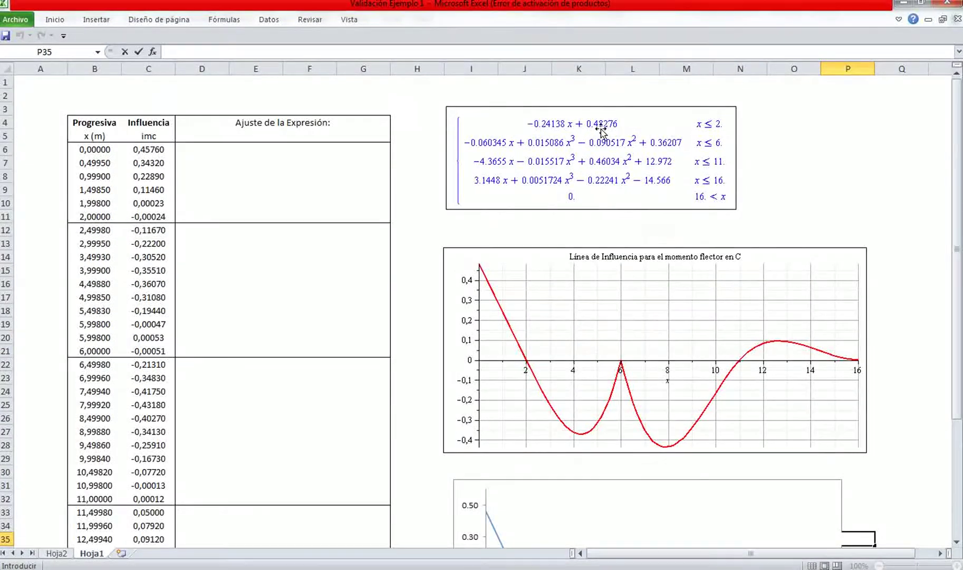
pyautogui.scroll(-3, 732, 457)
pyautogui.scroll(-3, 645, 434)
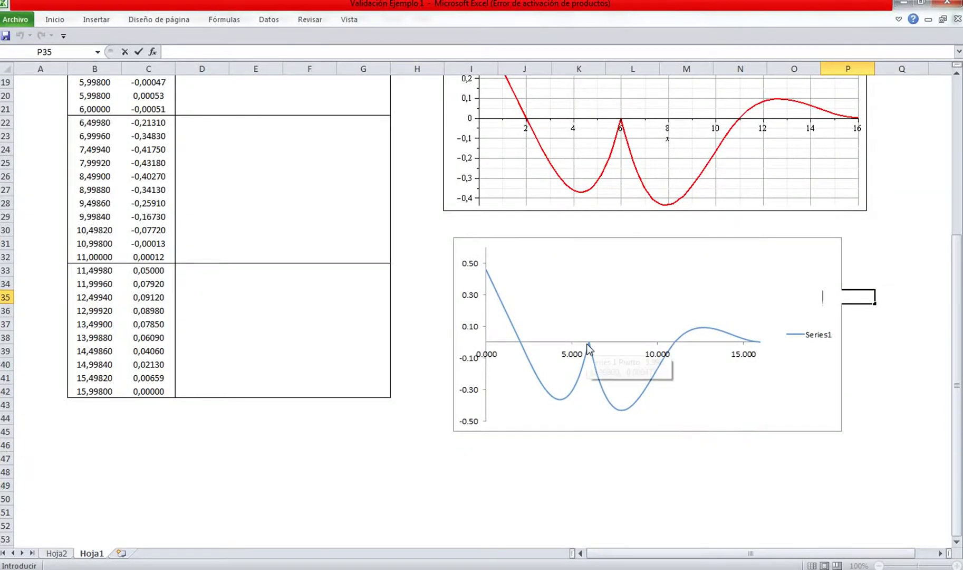
pyautogui.moveTo(586, 359)
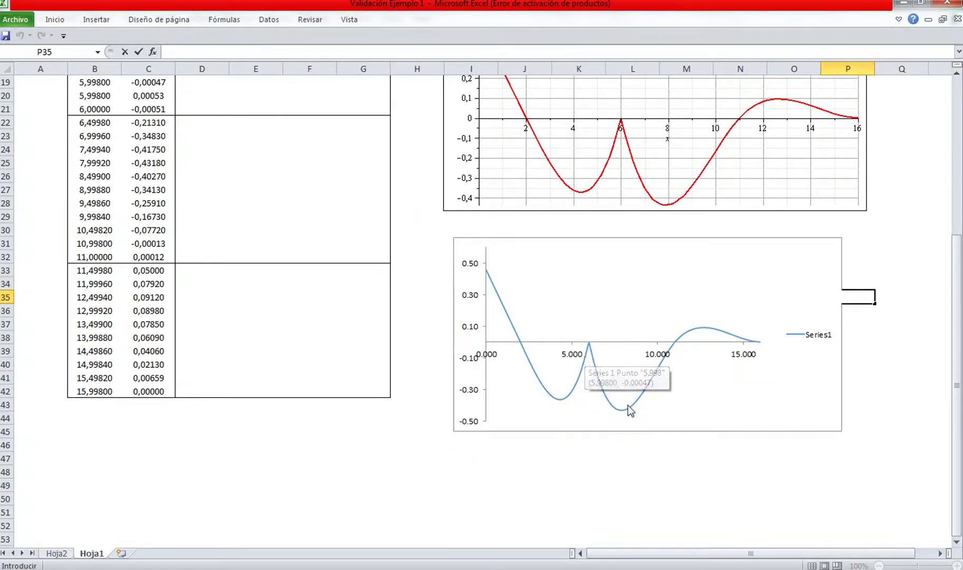
# Set the major unit of the blue chart's horizontal axis to a fixed value of 2
pyautogui.doubleClick(743, 359)
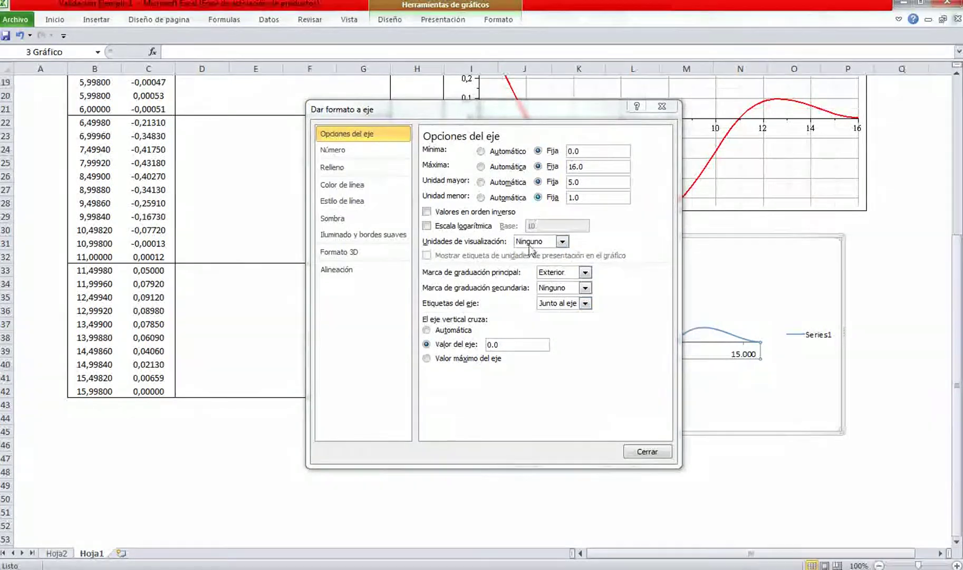
pyautogui.click(573, 182)
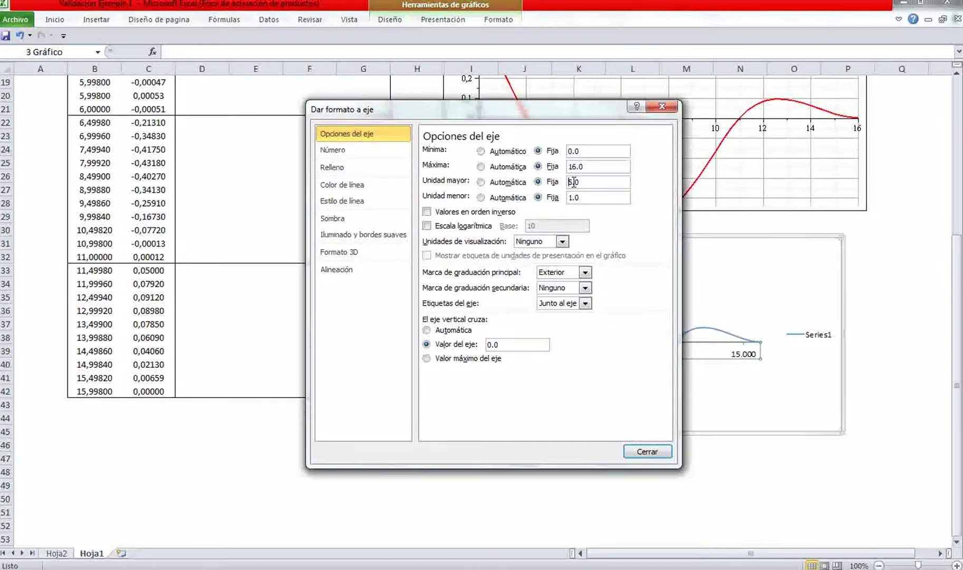
pyautogui.click(588, 182)
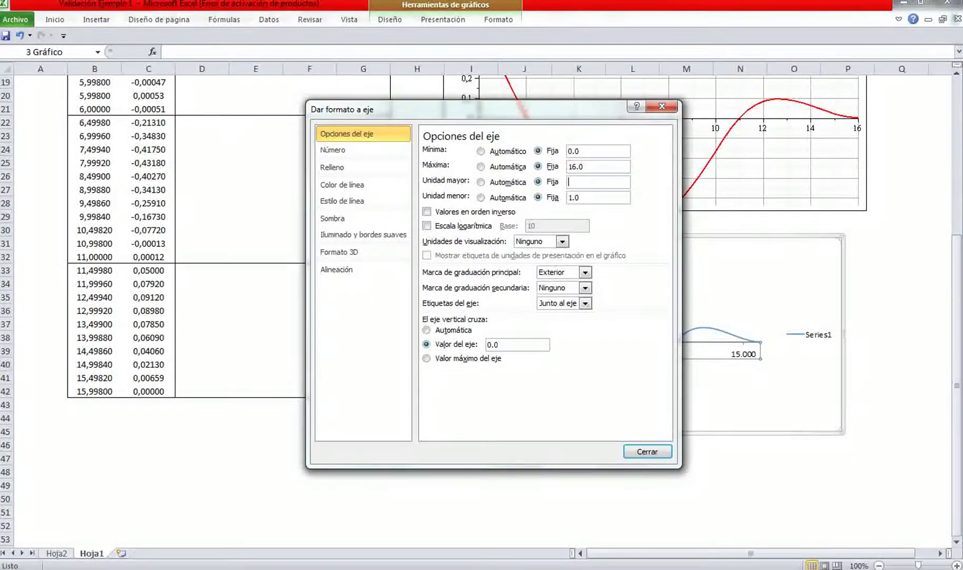
pyautogui.press('BackSpace')
pyautogui.click(633, 453)
pyautogui.click(634, 451)
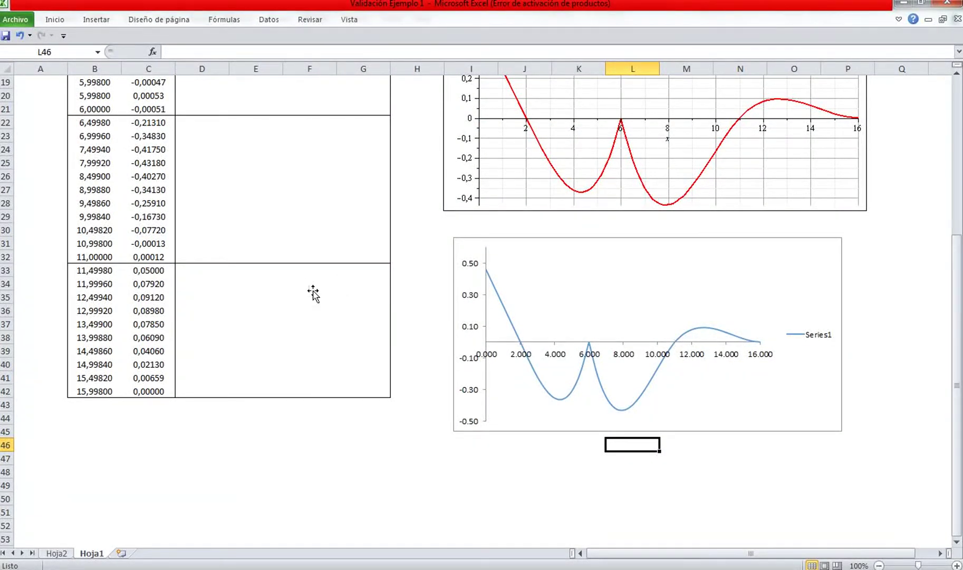
# Enter the headings x in D6 and T.I in E6 under Ajuste de la Expresión, and select cell D7
pyautogui.scroll(3, 503, 307)
pyautogui.scroll(3, 261, 243)
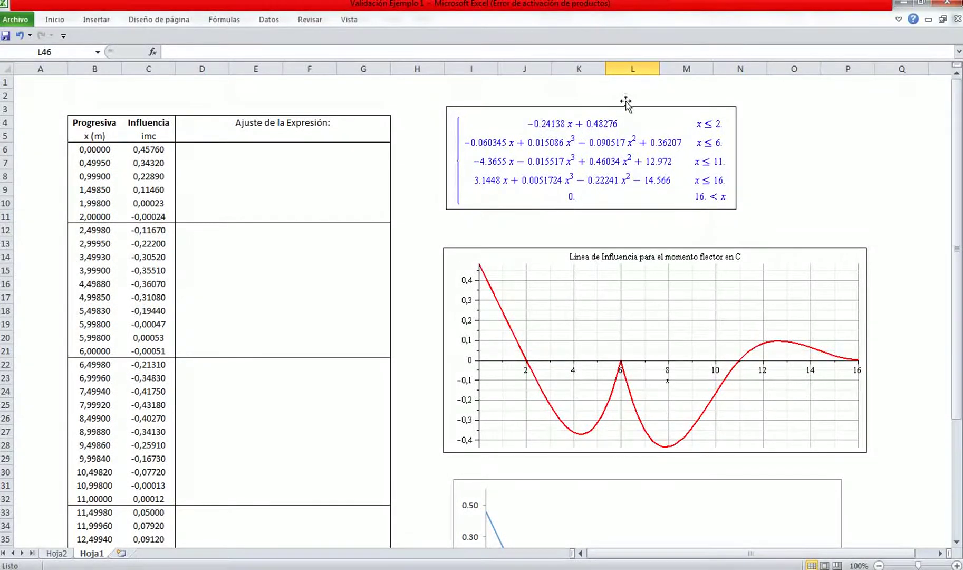
pyautogui.click(210, 148)
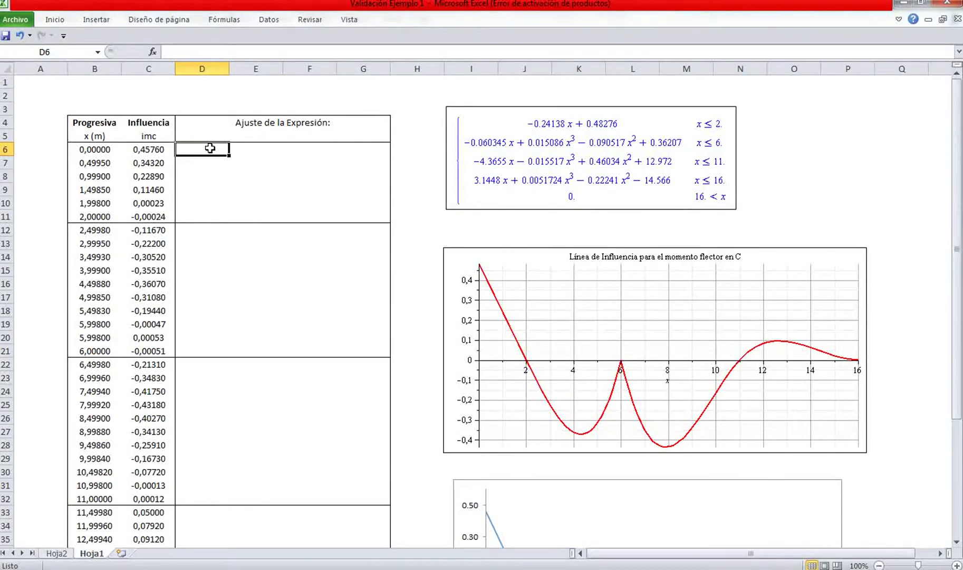
pyautogui.write('x')
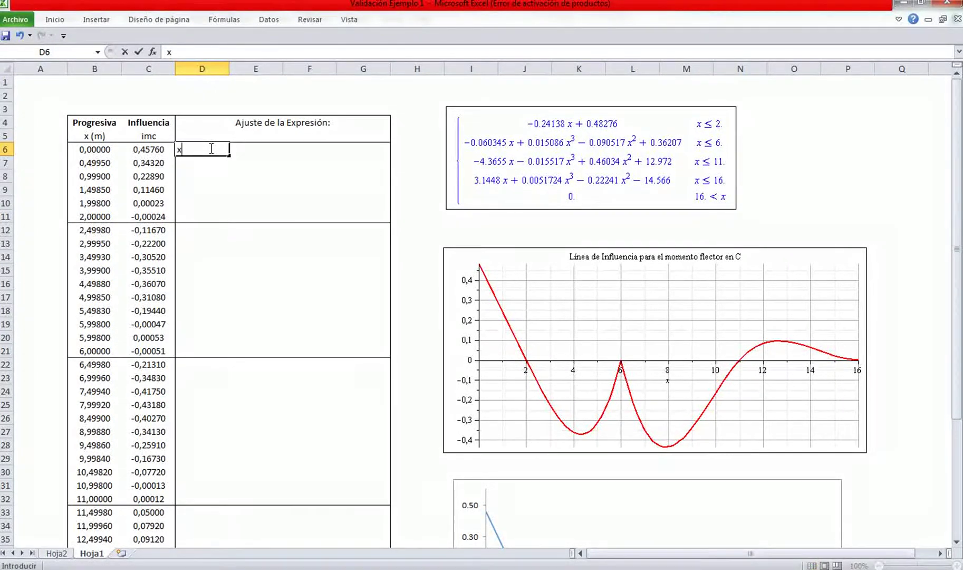
pyautogui.click(241, 147)
pyautogui.write('T')
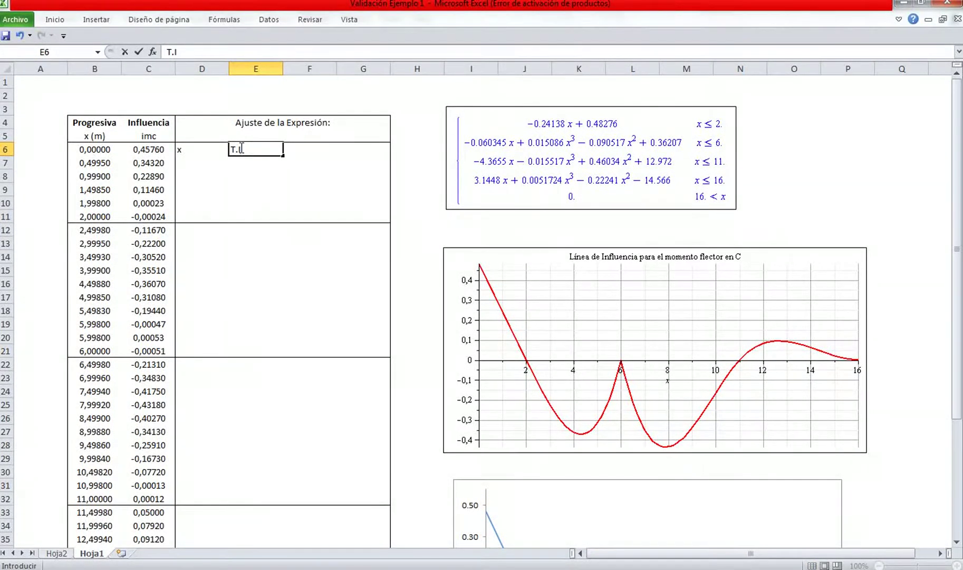
pyautogui.write('.I')
pyautogui.click(288, 215)
pyautogui.click(196, 159)
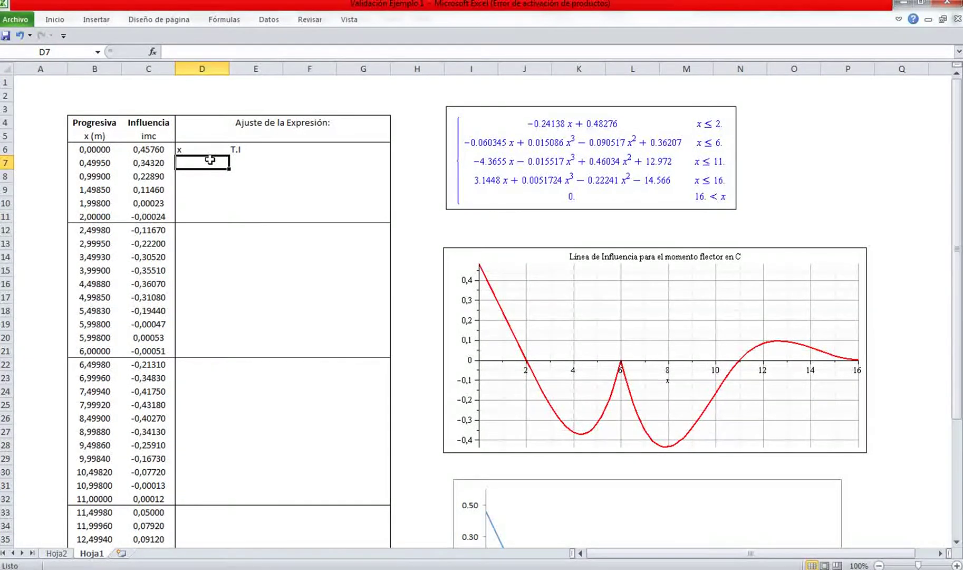
pyautogui.write('-------')
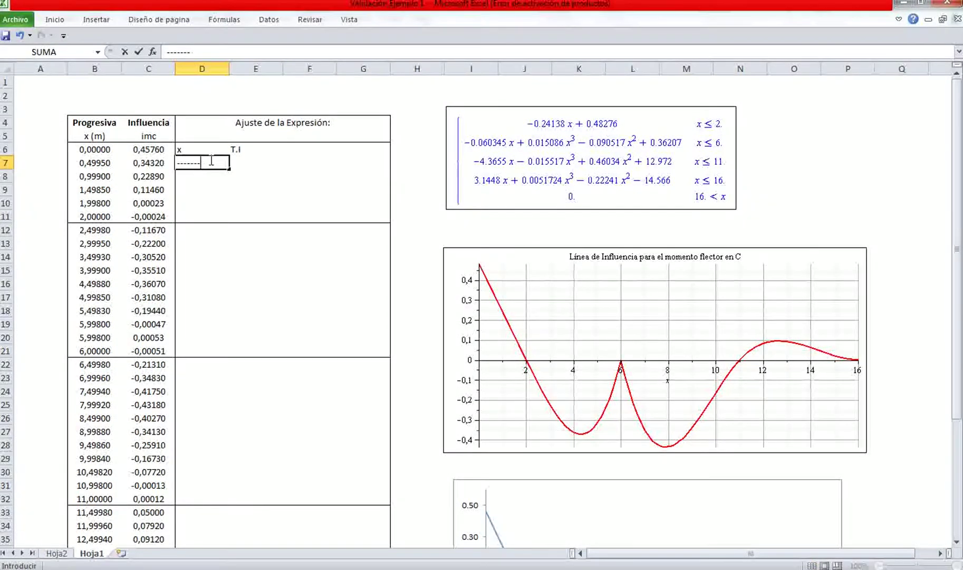
pyautogui.press('BackSpace')
pyautogui.press('BackSpace')
# Start an ESTIMACION.LINEAL formula in D7 with the influence values C6:C11 as the known y values
pyautogui.write('=est')
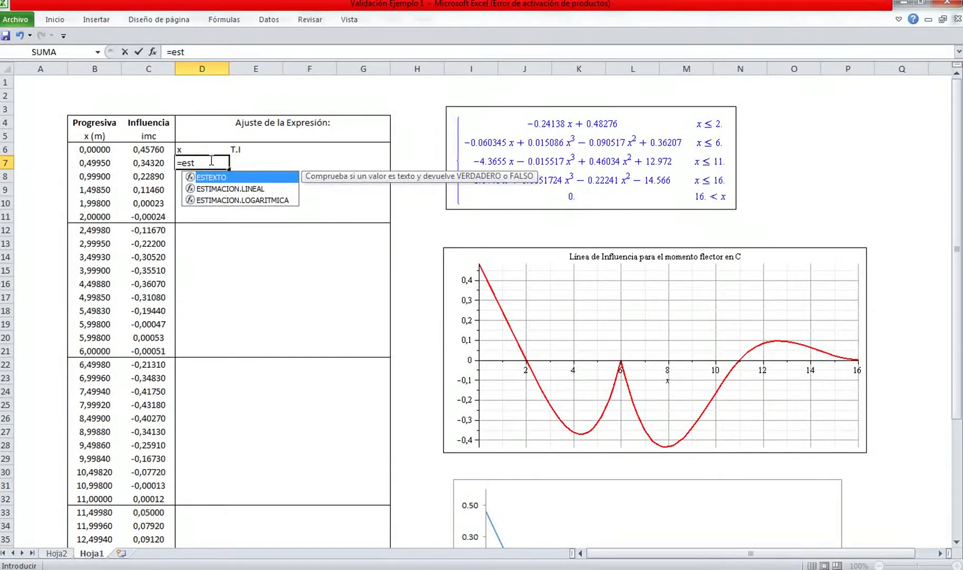
pyautogui.click(243, 189)
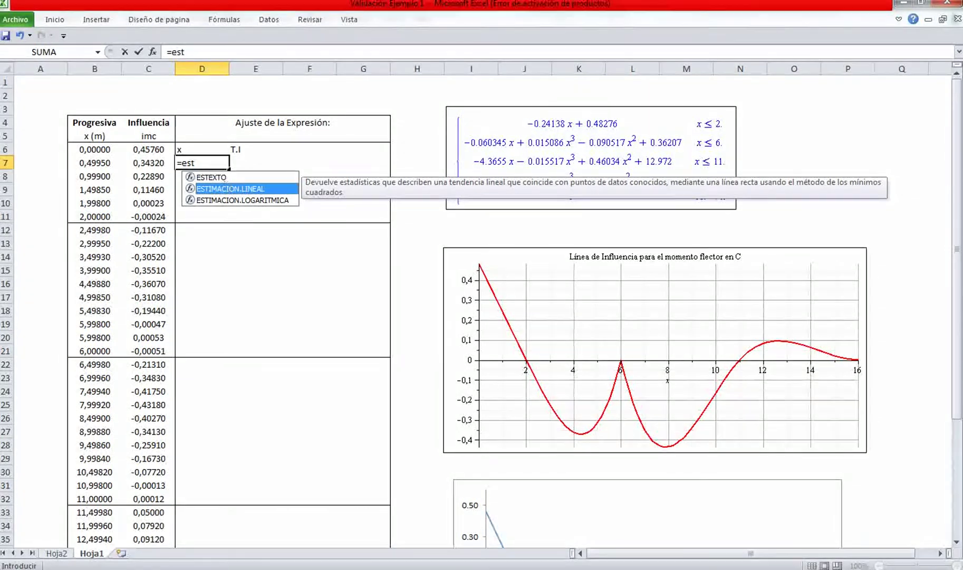
pyautogui.doubleClick(230, 190)
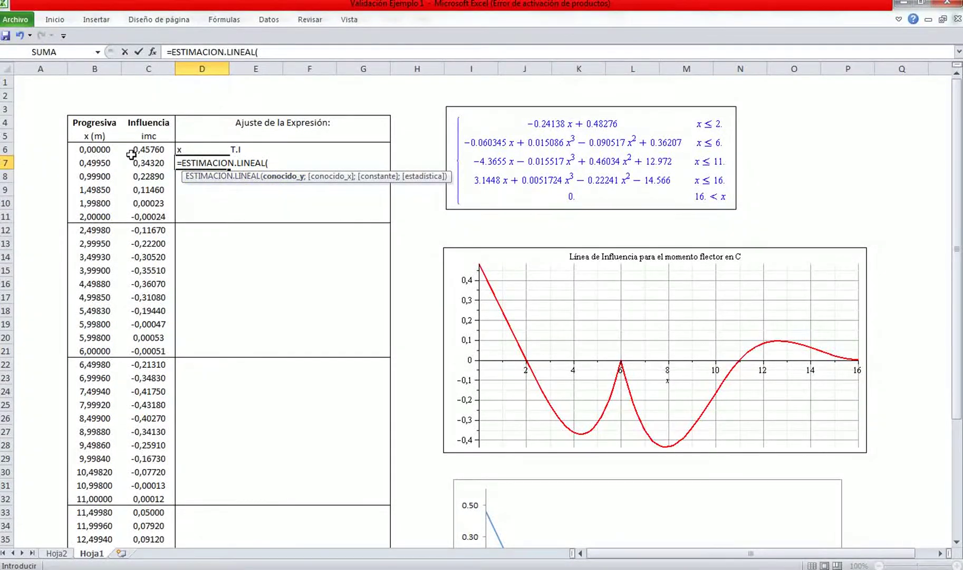
pyautogui.moveTo(142, 149); pyautogui.dragTo(154, 215)
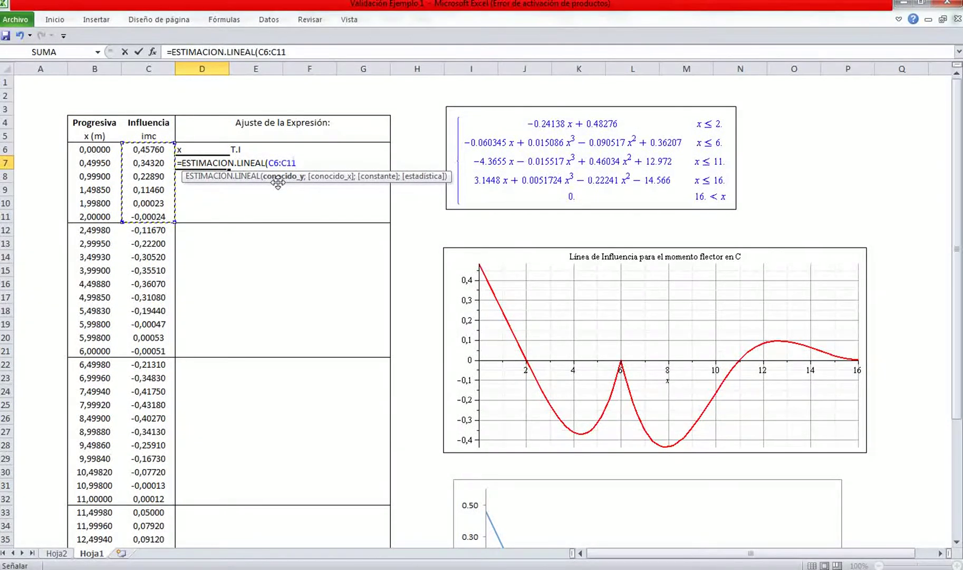
pyautogui.write(';')
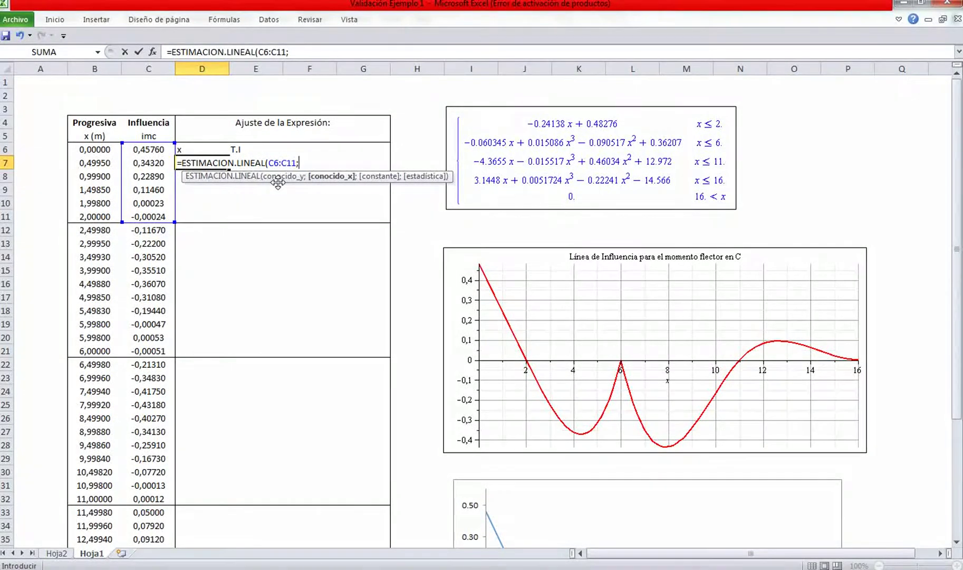
# Complete the D7 ESTIMACION.LINEAL formula with known x values B6:B11, constant VERDADERO and statistics FALSO
pyautogui.click(93, 149)
pyautogui.moveTo(93, 150); pyautogui.dragTo(94, 216)
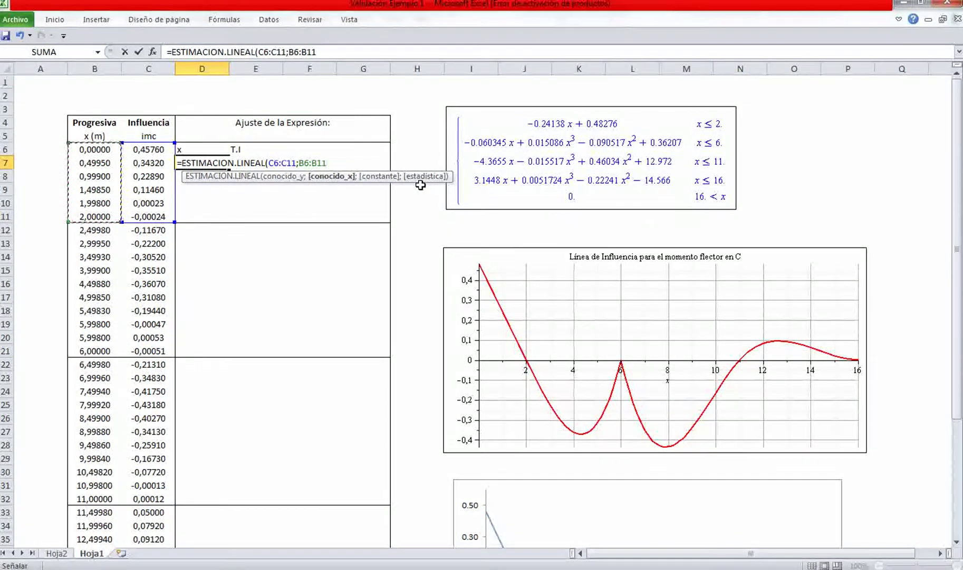
pyautogui.write(';')
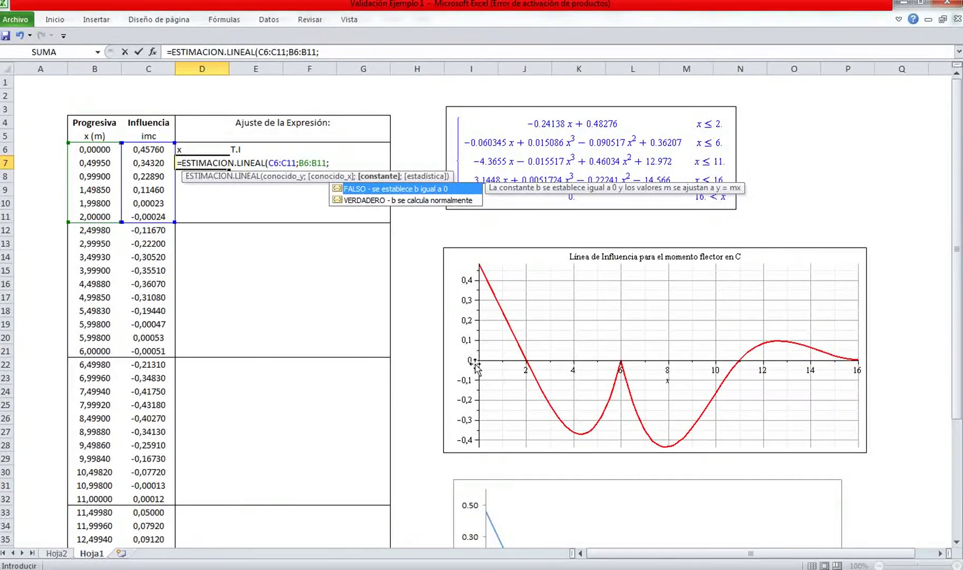
pyautogui.doubleClick(406, 201)
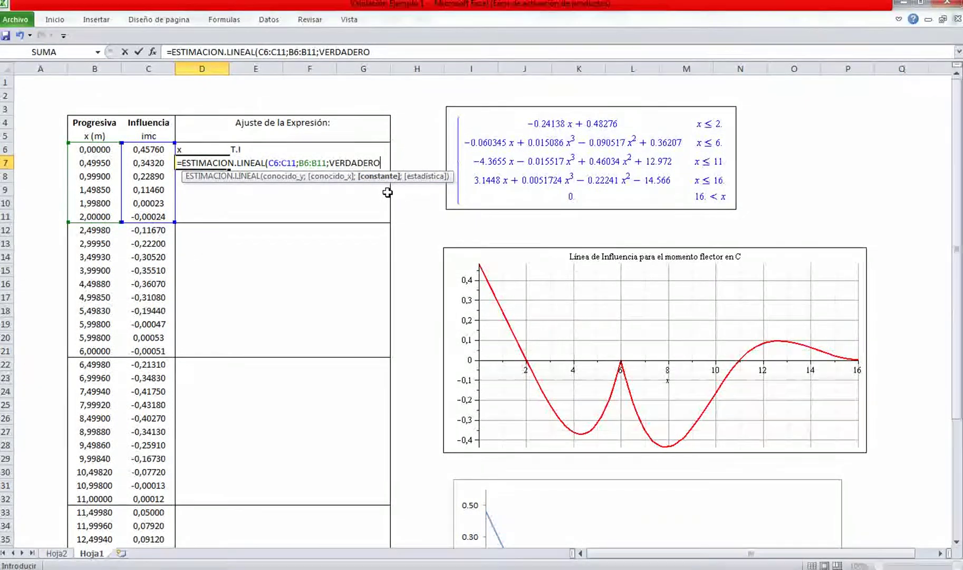
pyautogui.write(';')
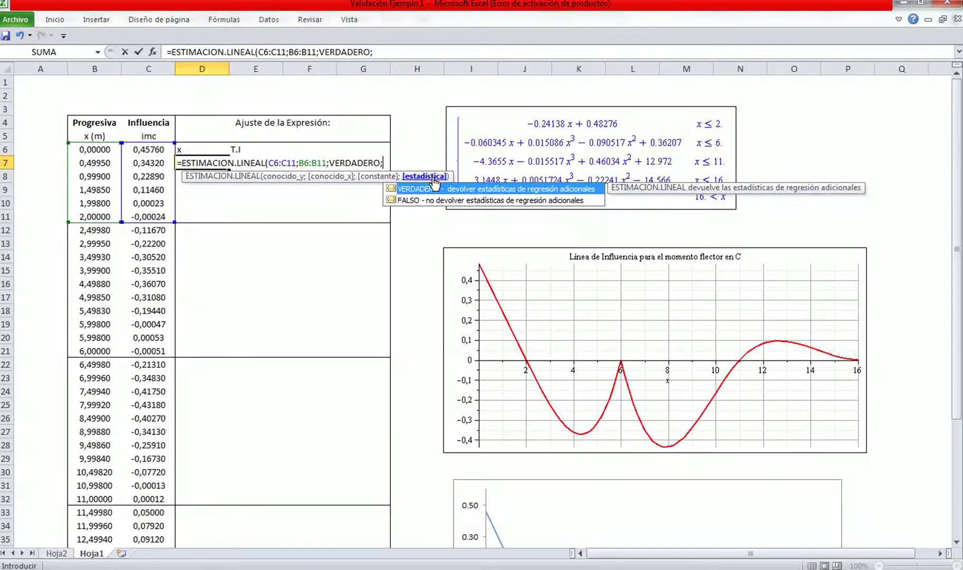
pyautogui.doubleClick(417, 201)
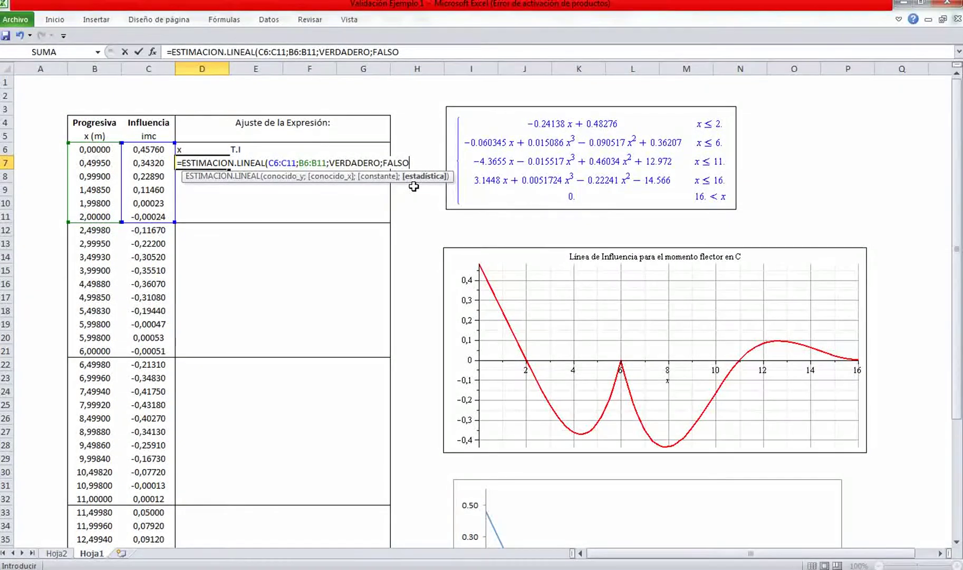
pyautogui.write(')')
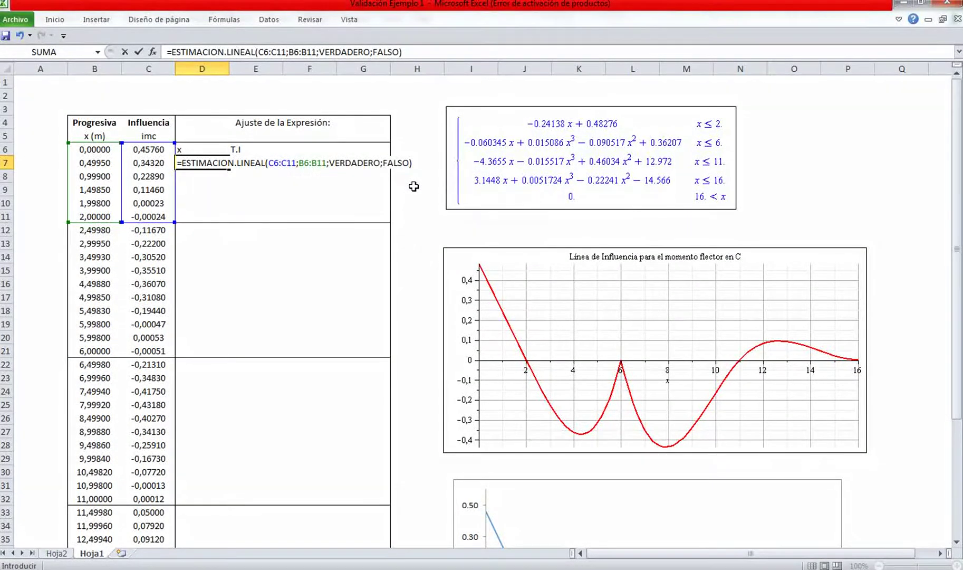
pyautogui.press('Return')
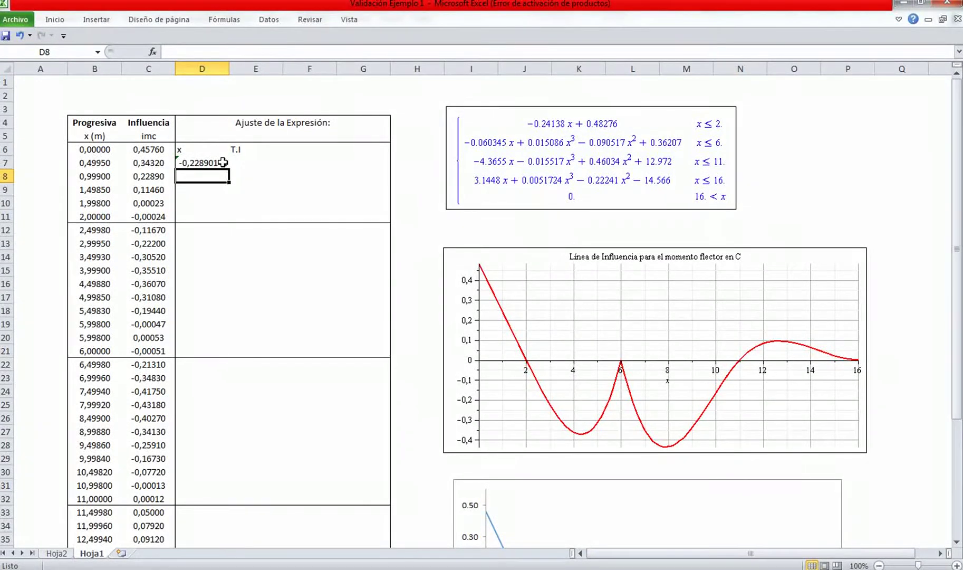
# Try to extend the ESTIMACION.LINEAL formula in D7 across D7:E7 as an array formula
pyautogui.click(242, 162)
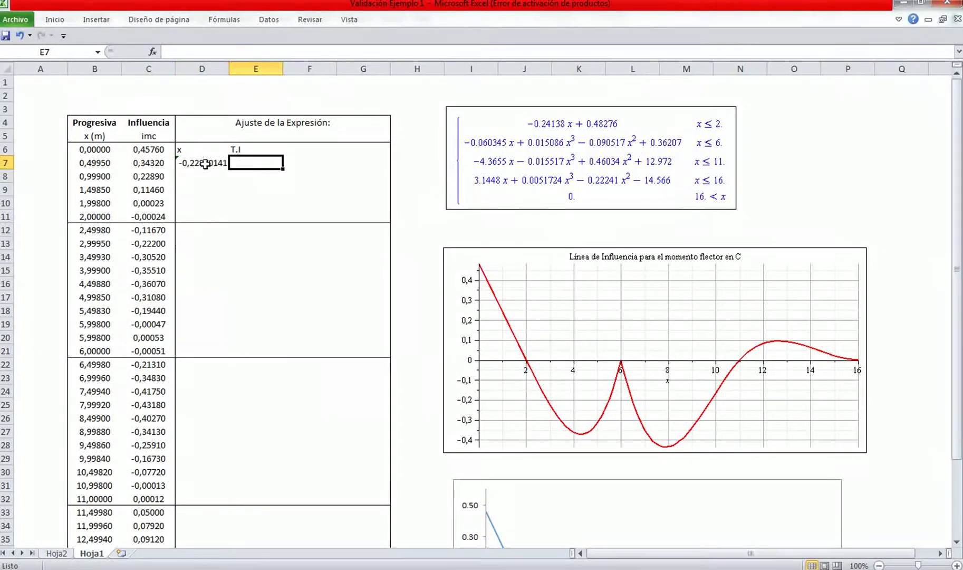
pyautogui.doubleClick(200, 162)
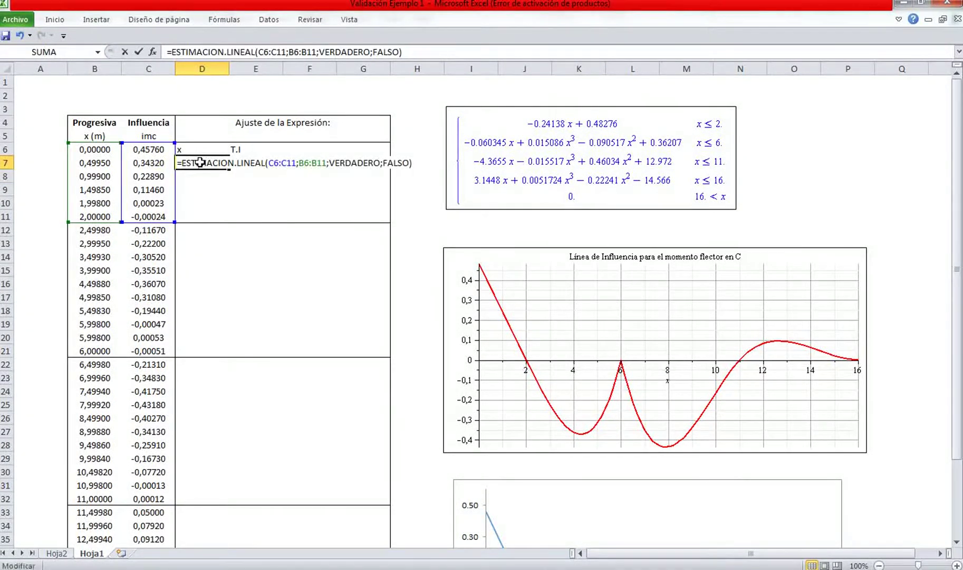
pyautogui.click(240, 208)
pyautogui.doubleClick(203, 163)
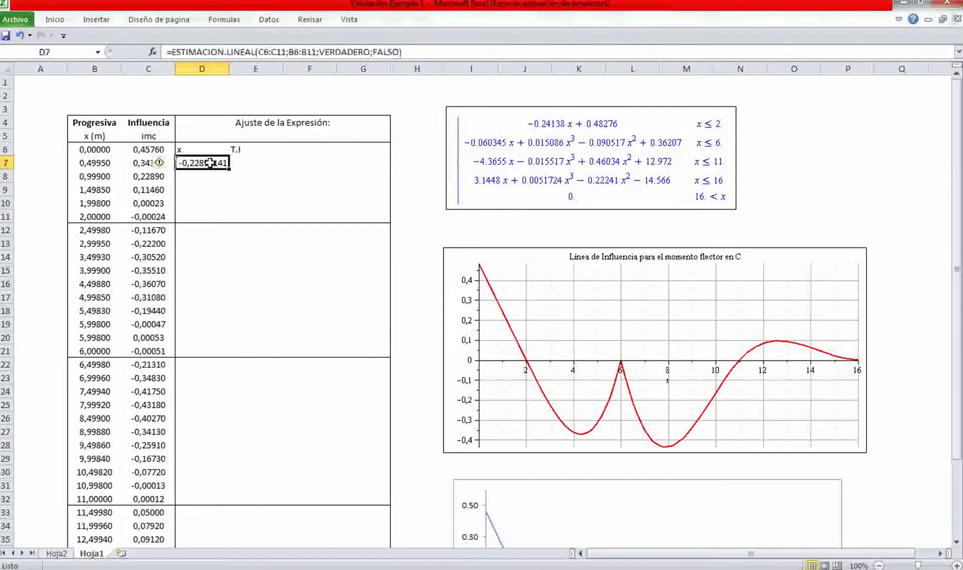
pyautogui.click(227, 207)
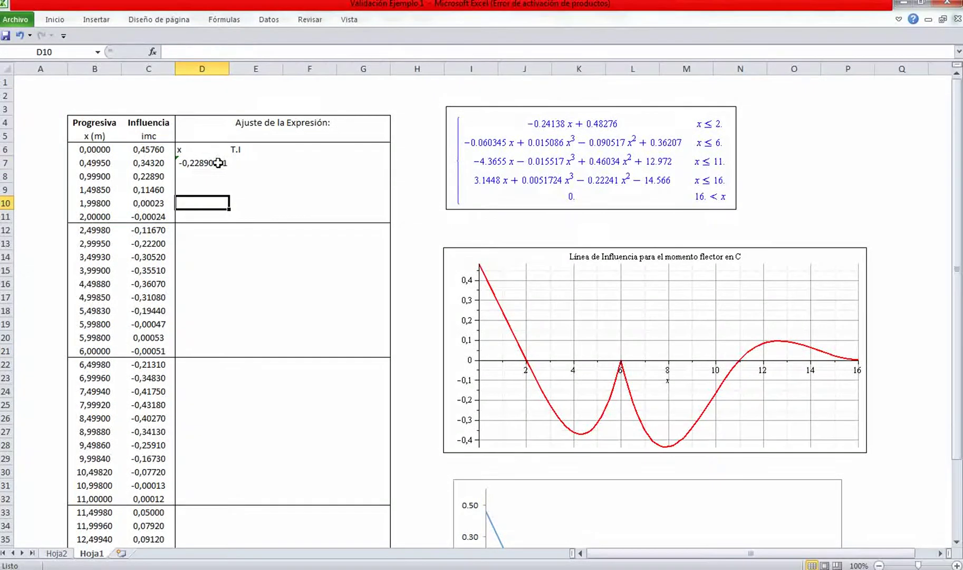
pyautogui.moveTo(216, 162); pyautogui.dragTo(241, 162)
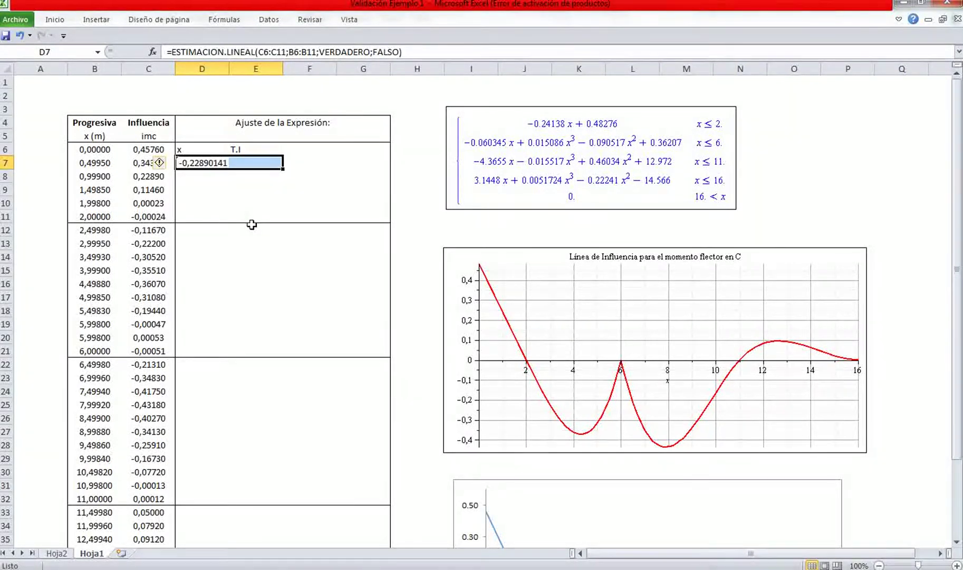
pyautogui.press('F2')
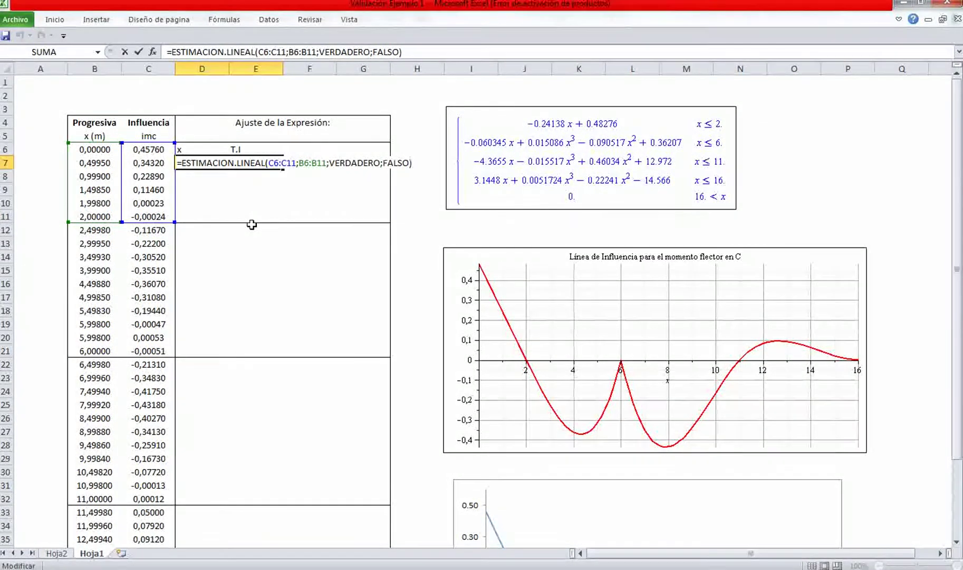
pyautogui.hotkey('ctrl', 'shift', 'Return')
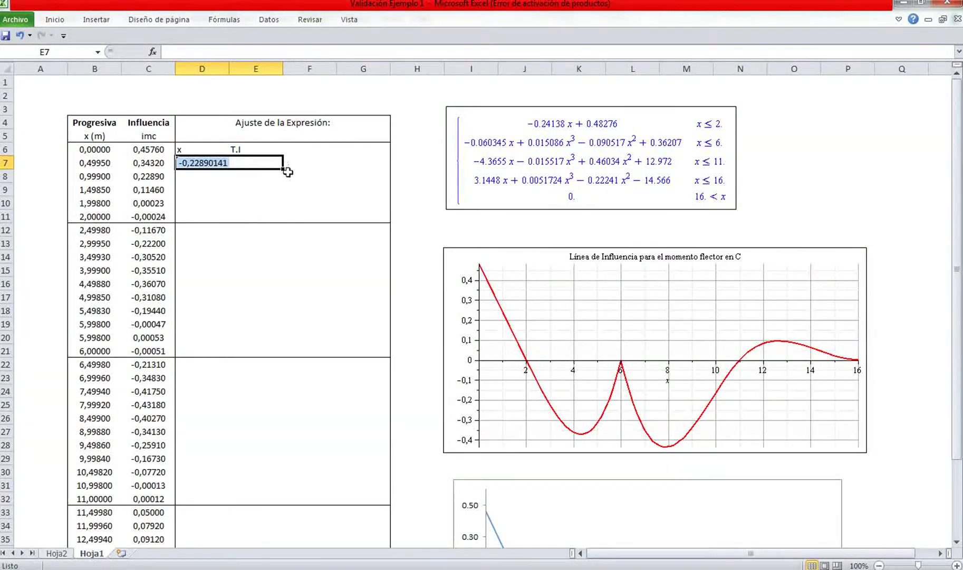
pyautogui.click(293, 200)
pyautogui.doubleClick(198, 163)
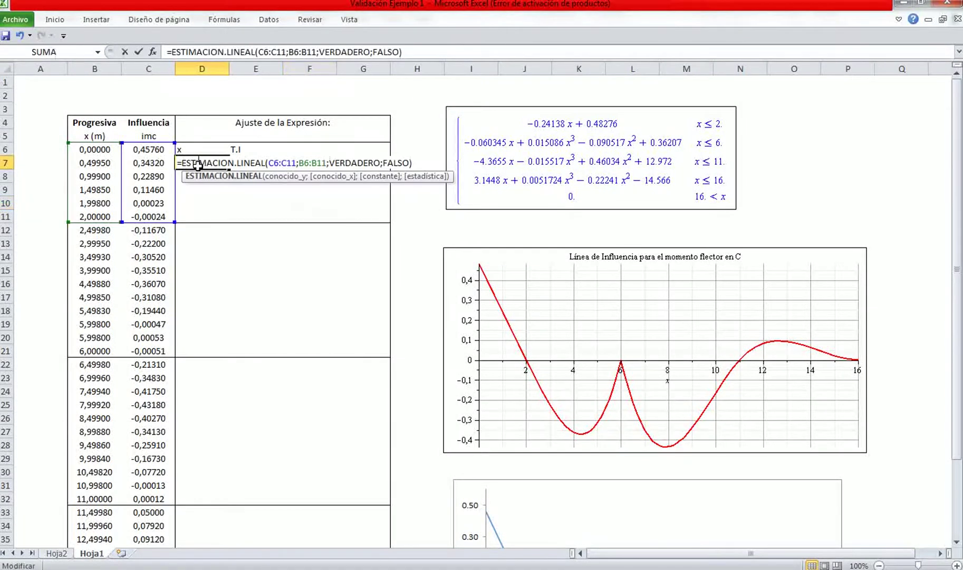
pyautogui.click(233, 191)
pyautogui.doubleClick(217, 165)
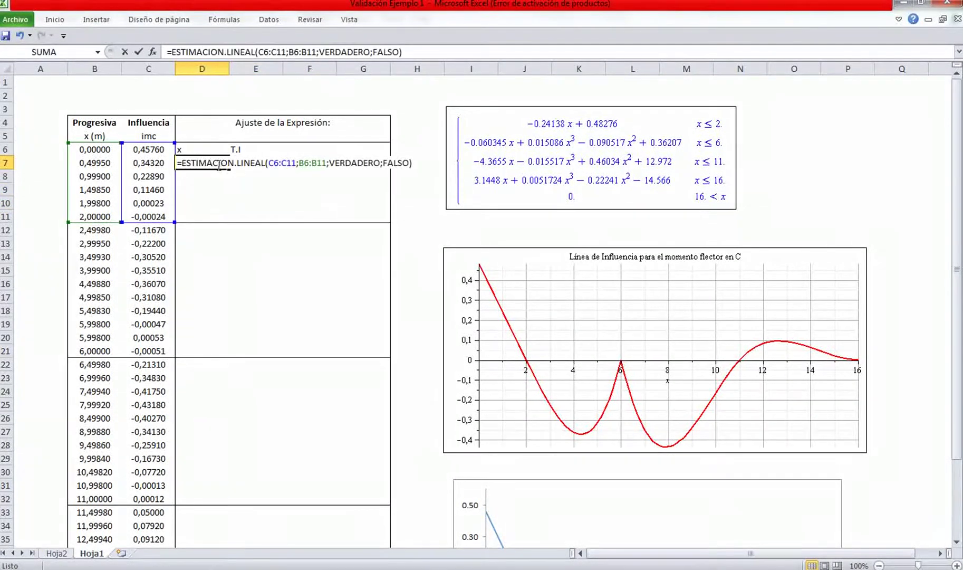
pyautogui.doubleClick(224, 190)
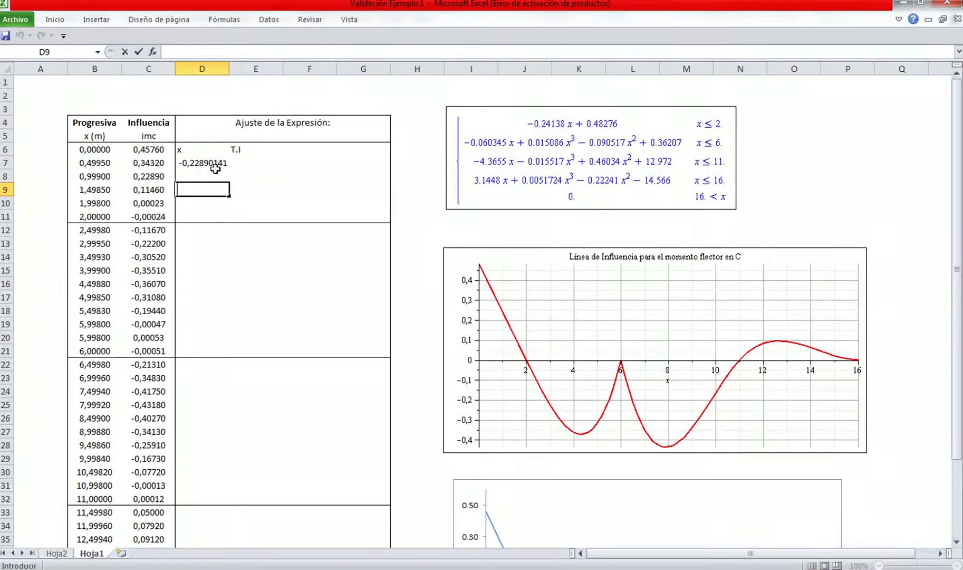
pyautogui.doubleClick(213, 160)
pyautogui.doubleClick(221, 190)
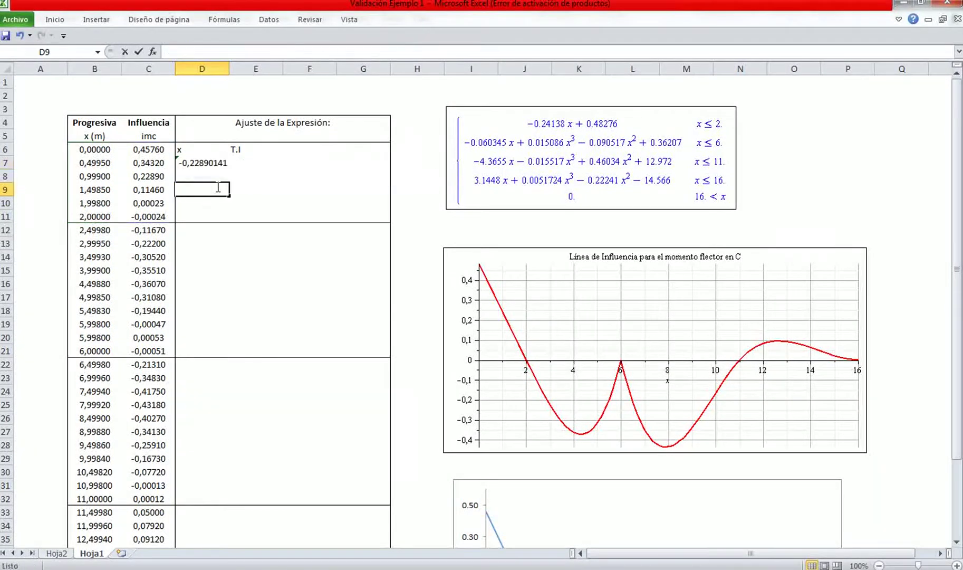
pyautogui.doubleClick(216, 163)
pyautogui.click(256, 203)
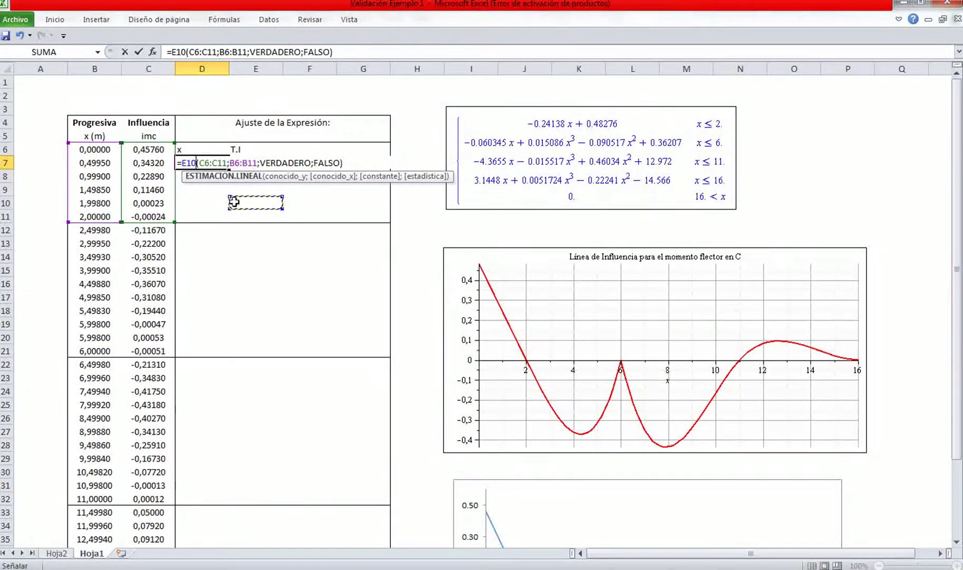
pyautogui.press('Escape')
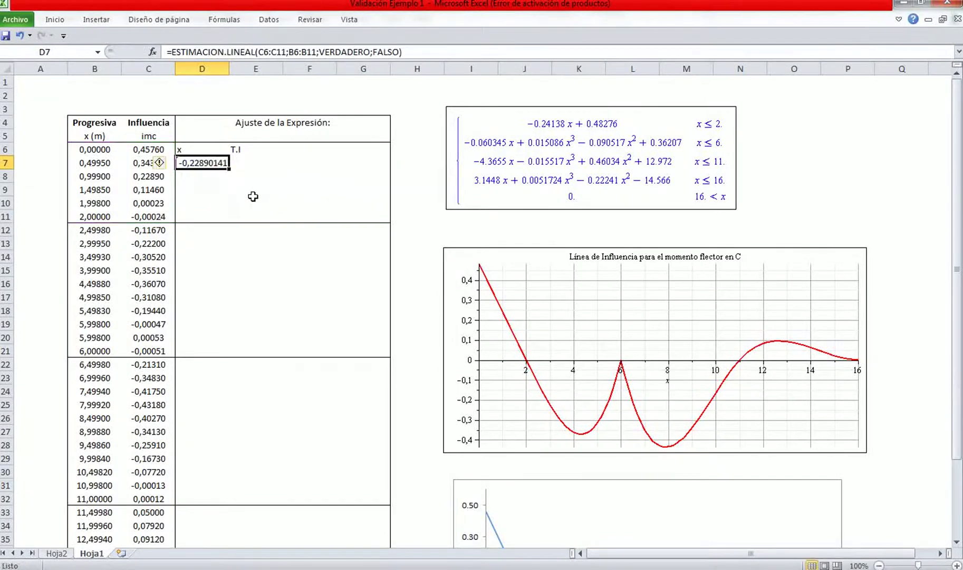
pyautogui.doubleClick(208, 163)
pyautogui.click(204, 204)
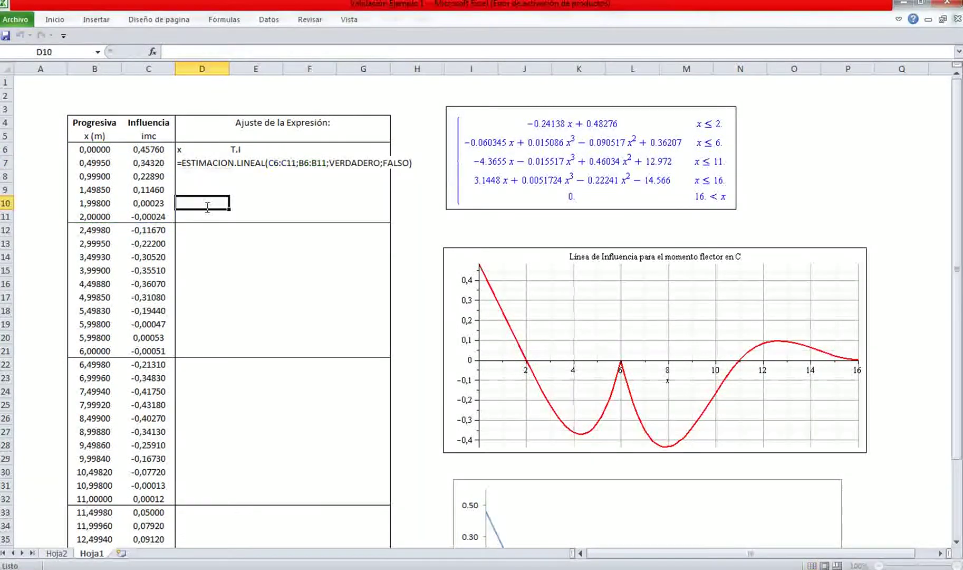
# Retry entering the D7 regression formula as an array formula over D7:E7
pyautogui.moveTo(201, 159); pyautogui.dragTo(243, 162)
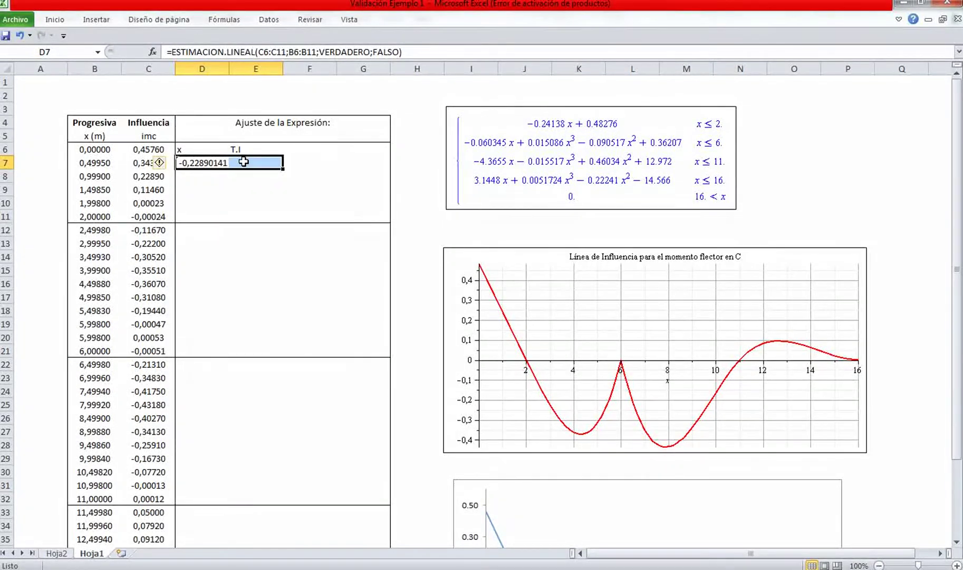
pyautogui.press('F2')
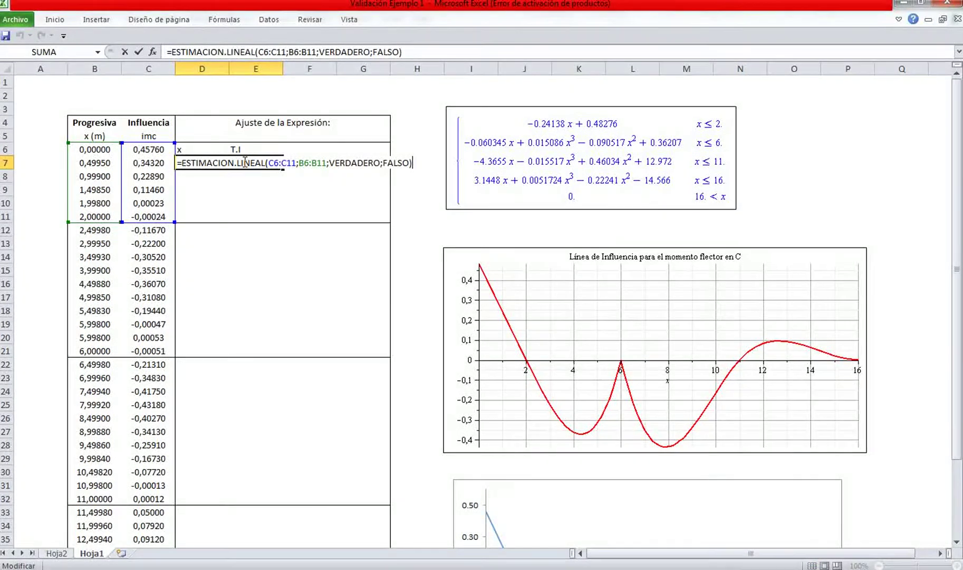
pyautogui.hotkey('ctrl', 'shift', 'Return')
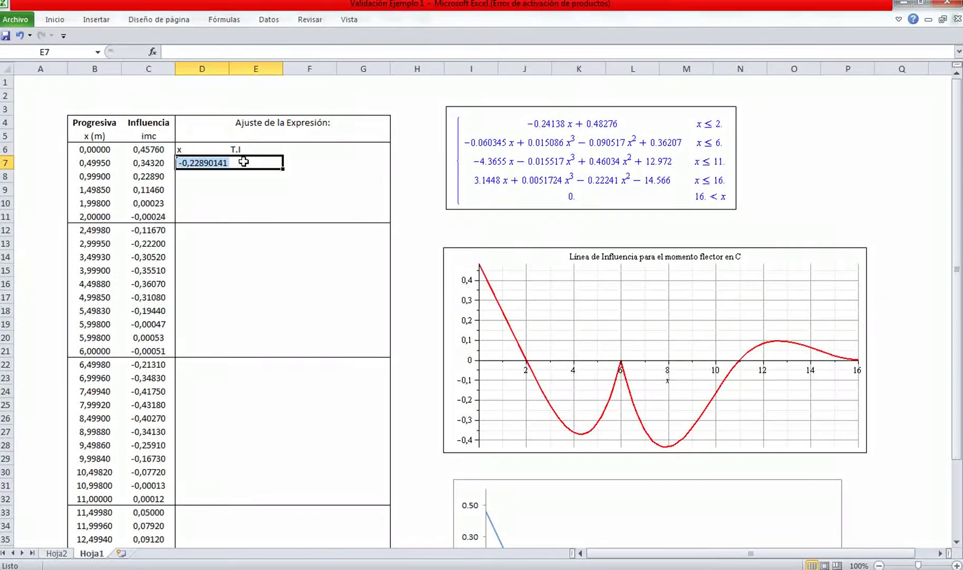
pyautogui.click(249, 203)
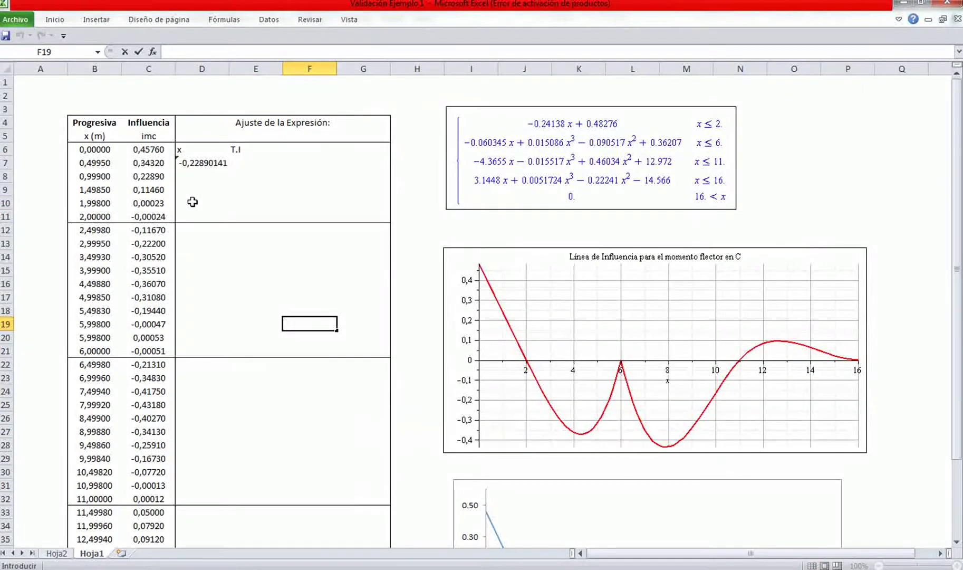
# Enter the ESTIMACION.LINEAL formula as an array formula across D7:E7 to return the x coefficient and the independent term
pyautogui.click(187, 161)
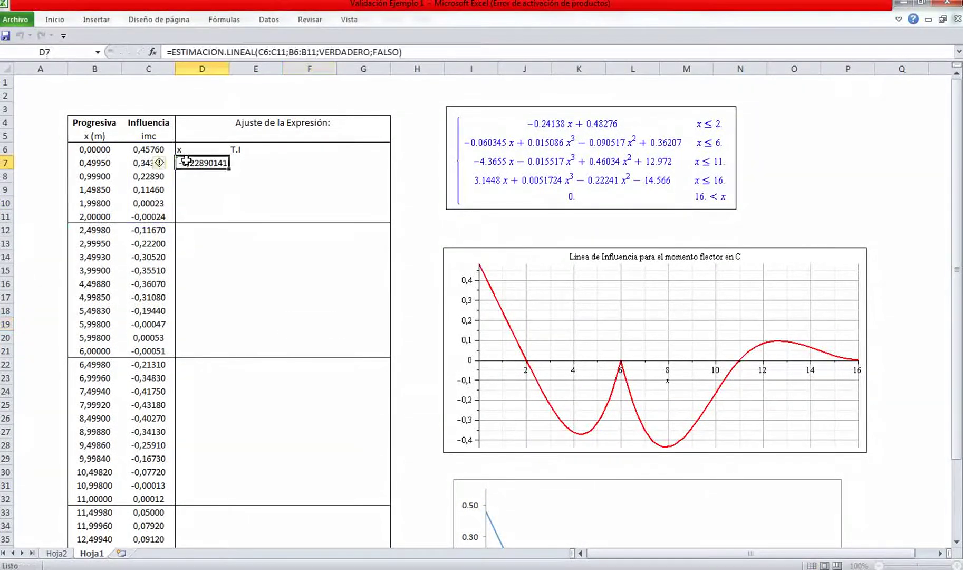
pyautogui.doubleClick(187, 160)
pyautogui.click(202, 203)
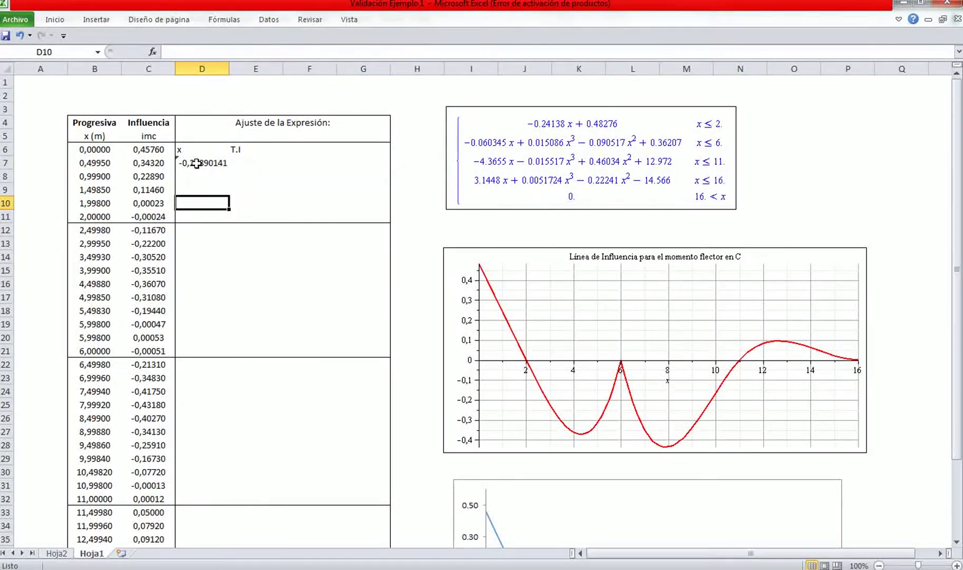
pyautogui.moveTo(196, 163); pyautogui.dragTo(255, 163)
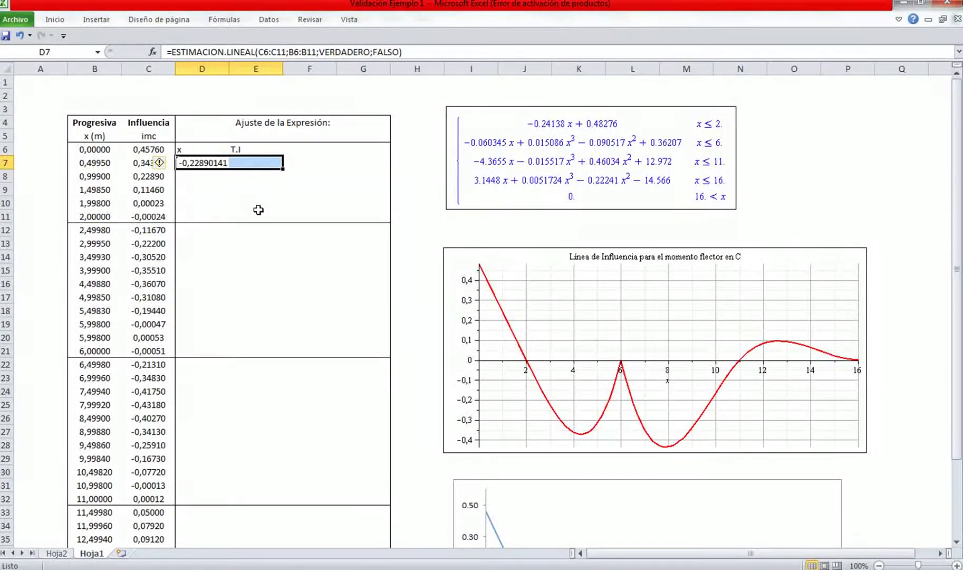
pyautogui.press('F2')
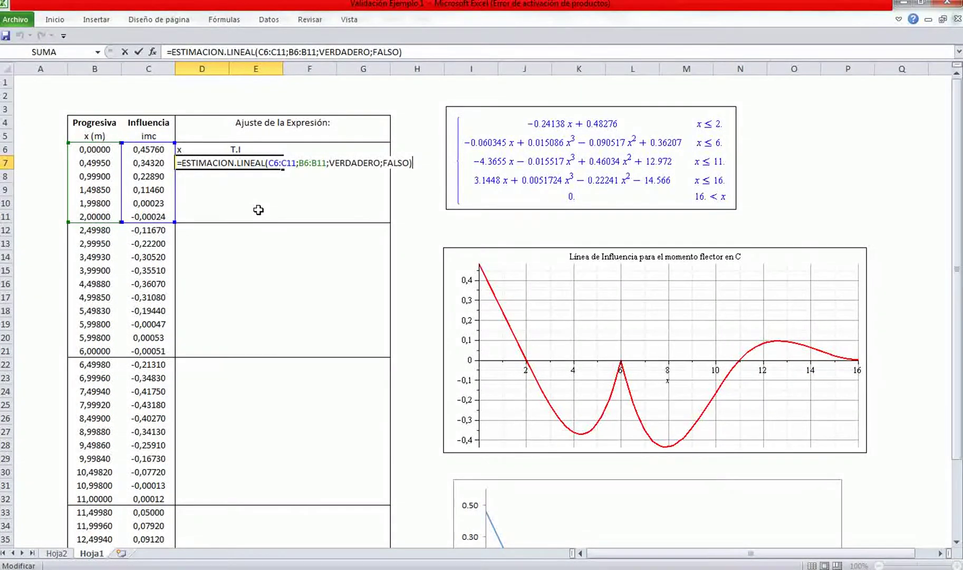
pyautogui.hotkey('ctrl', 'shift', 'Return')
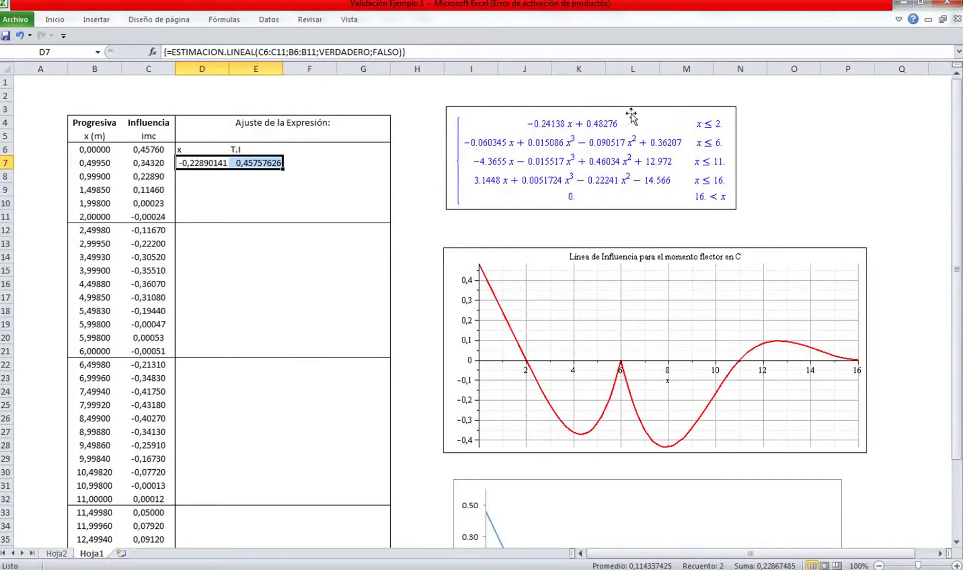
pyautogui.click(322, 188)
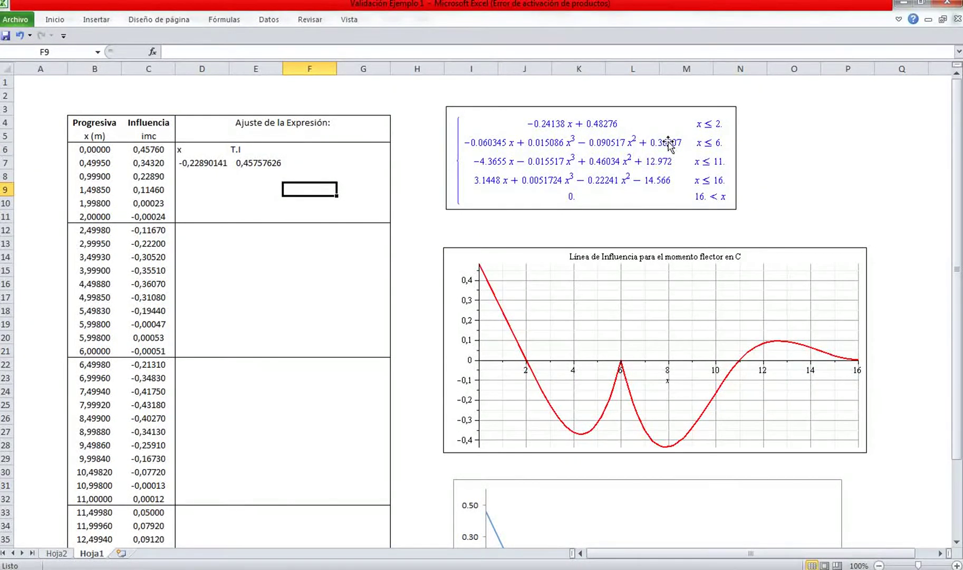
# Label the second segment's coefficient columns in D12:G12 as x3, x2, x and T.I
pyautogui.click(203, 227)
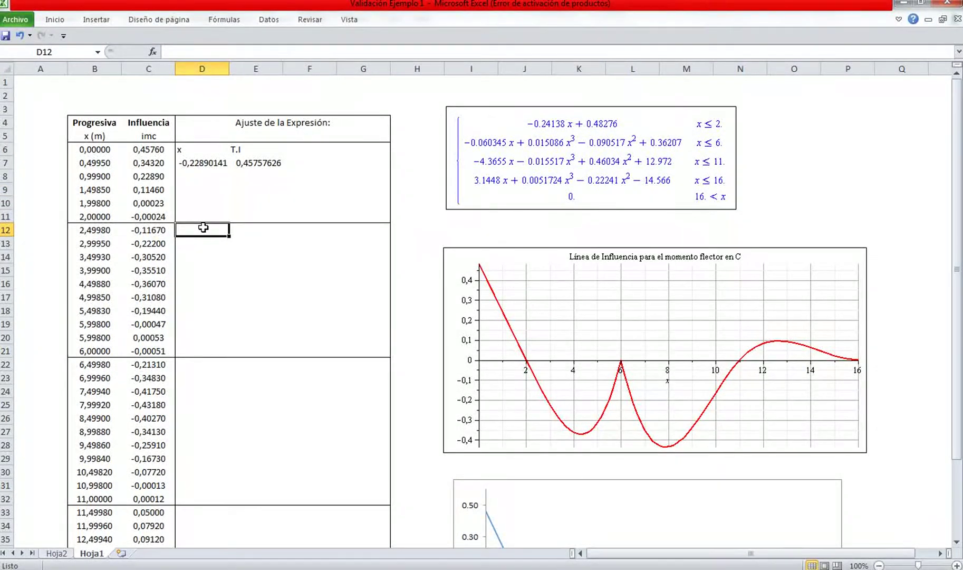
pyautogui.write('x3')
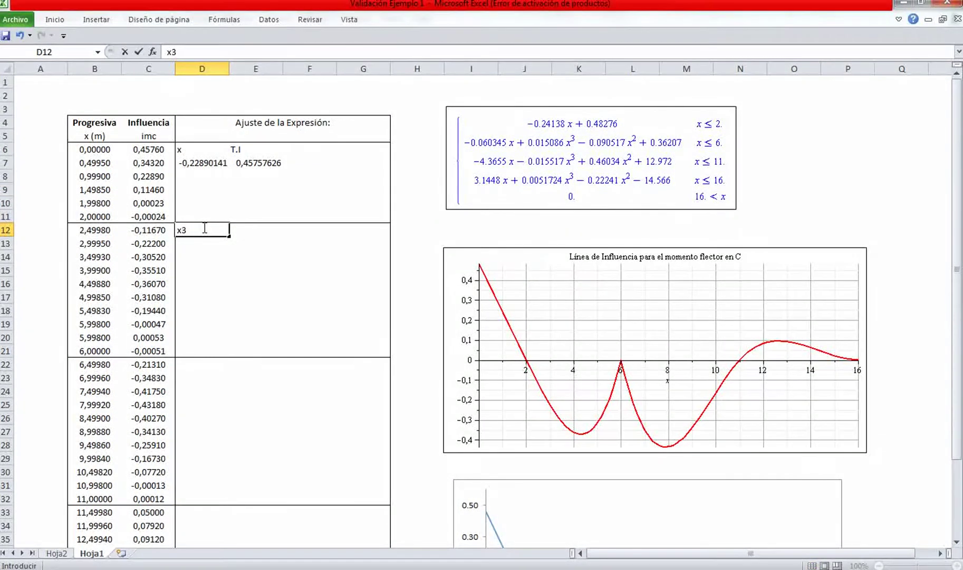
pyautogui.press('Tab')
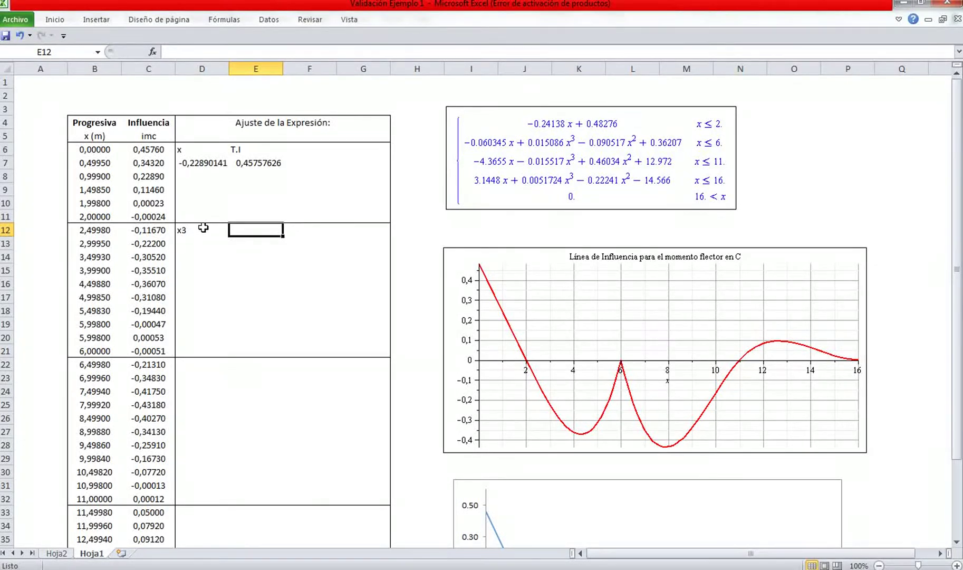
pyautogui.write('x2')
pyautogui.press('Tab')
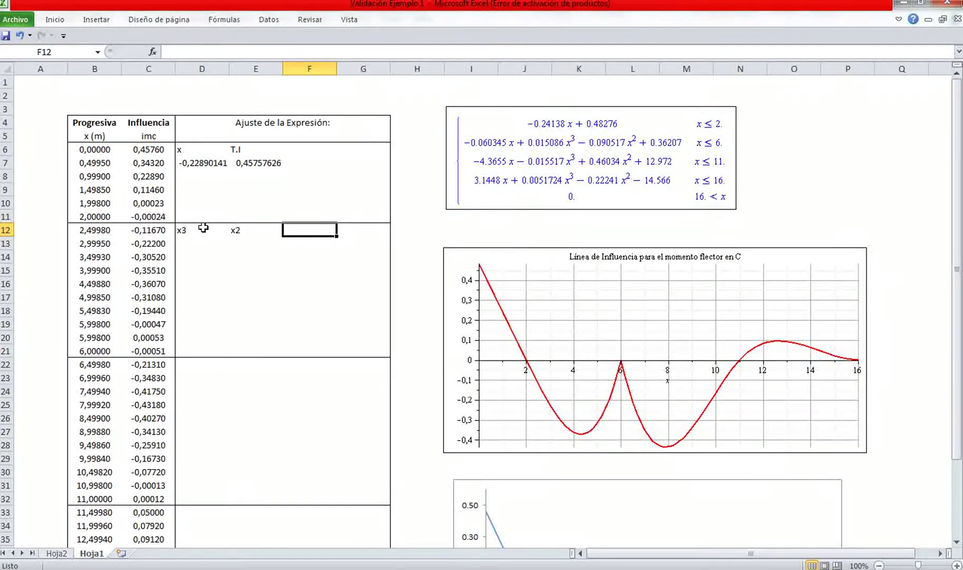
pyautogui.write('x')
pyautogui.press('Tab')
pyautogui.write('T')
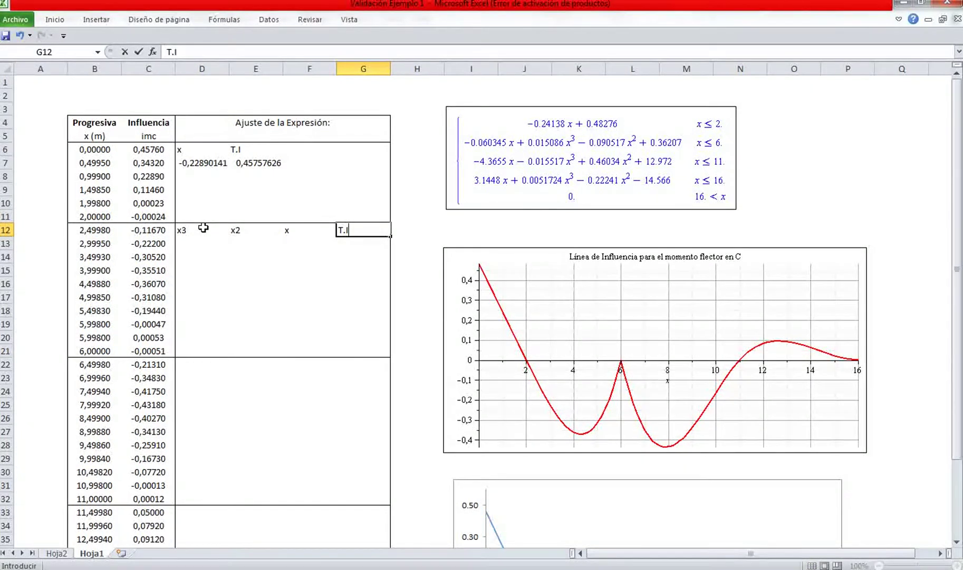
pyautogui.write('.I')
pyautogui.click(221, 283)
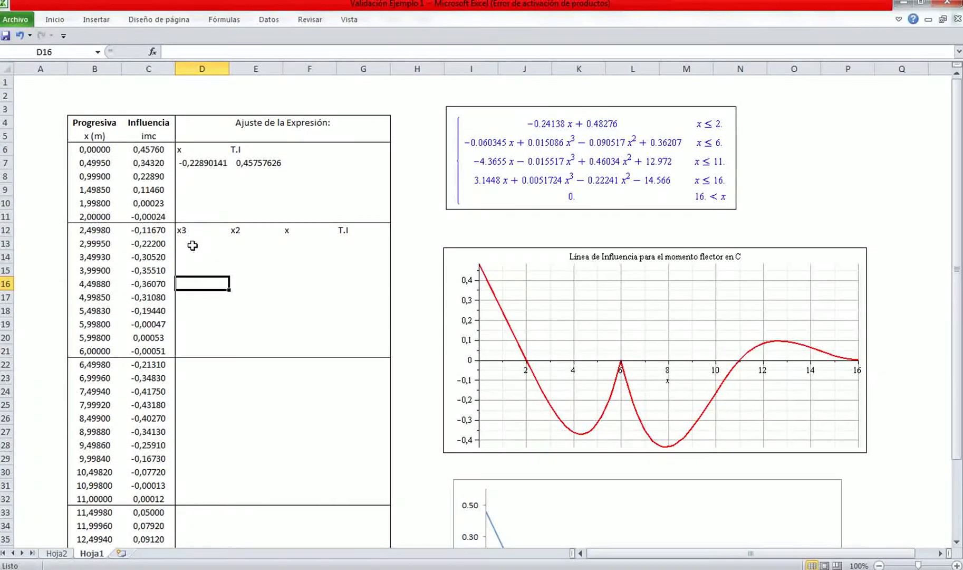
# Start an ESTIMACION.LINEAL formula in D13 with known y values C11:C21 and known x values B11:B21
pyautogui.click(189, 243)
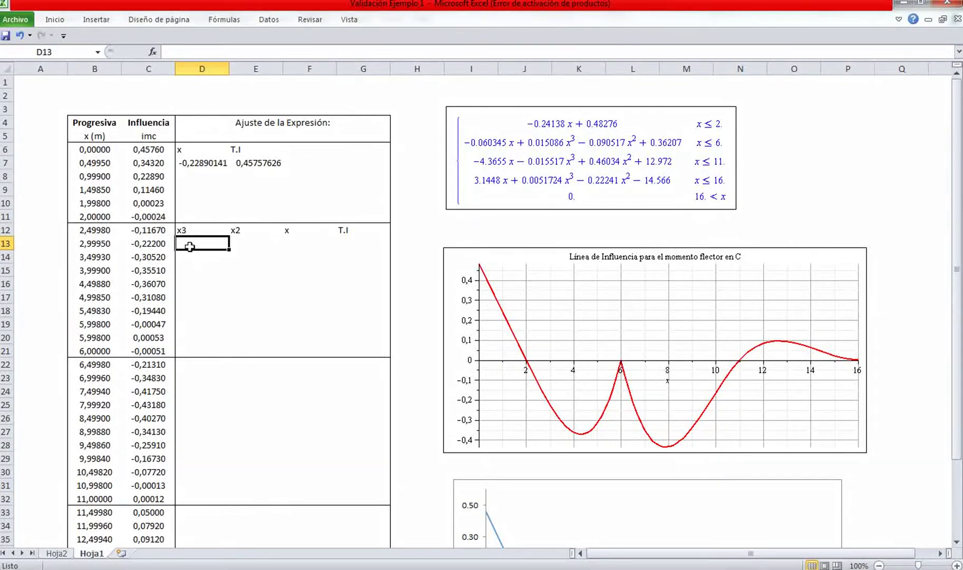
pyautogui.write('=')
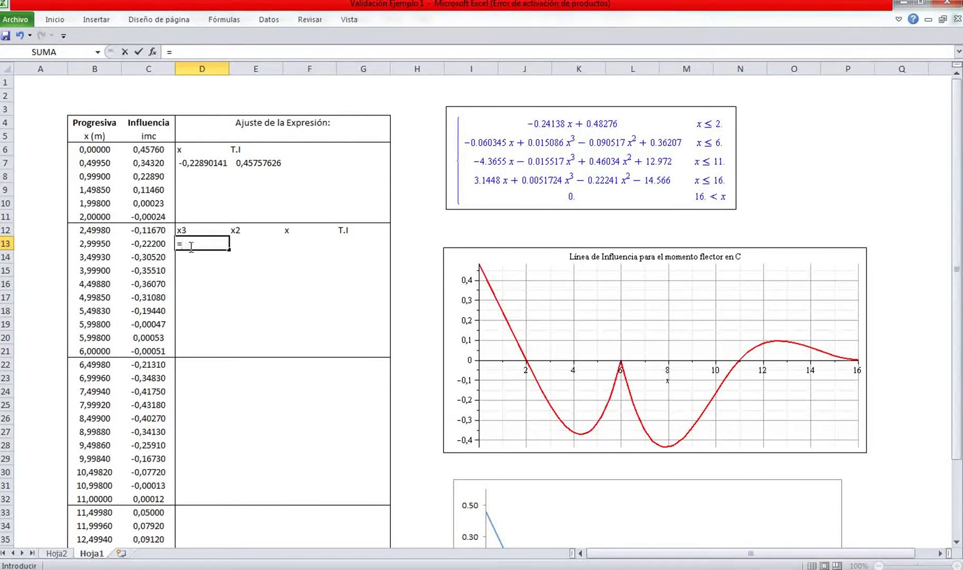
pyautogui.write('esti')
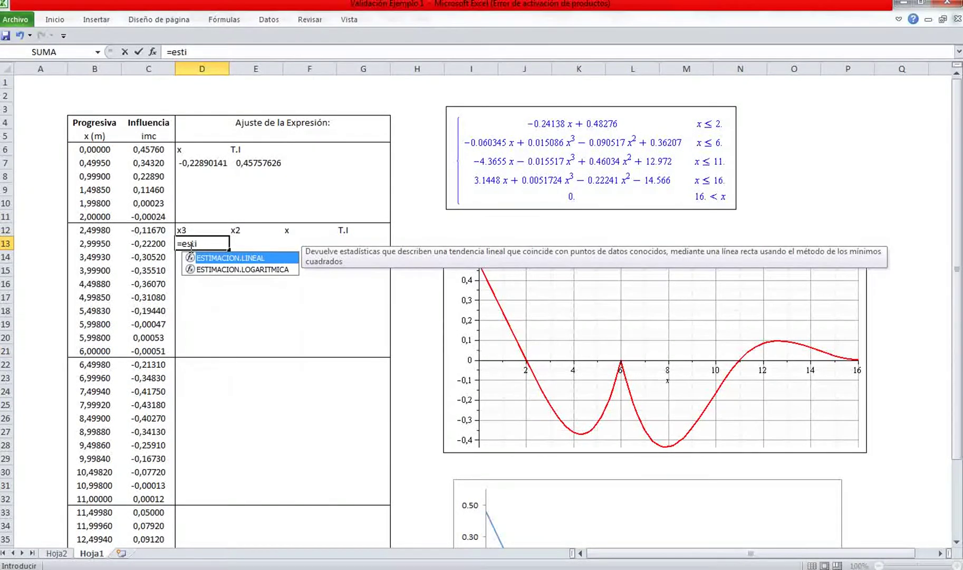
pyautogui.doubleClick(246, 259)
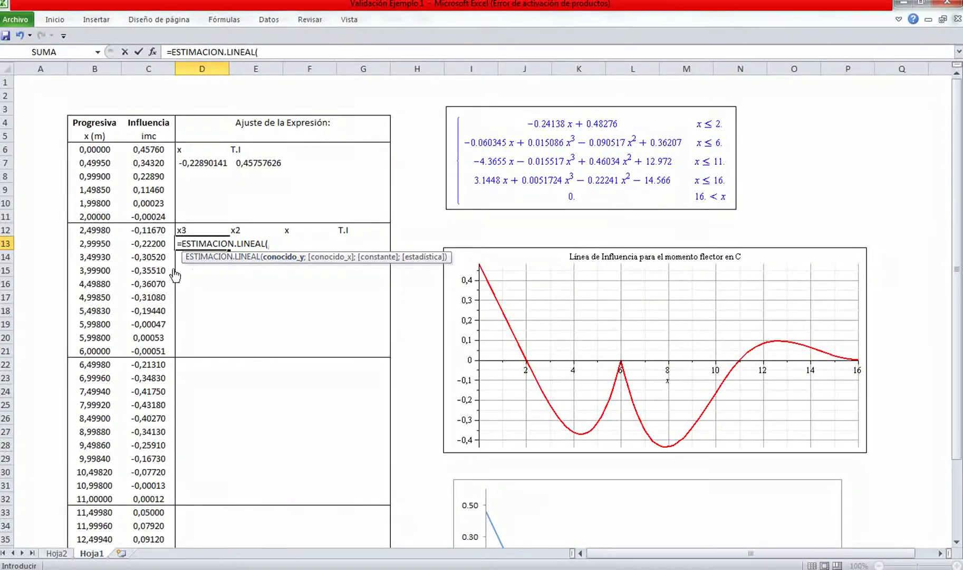
pyautogui.moveTo(136, 217); pyautogui.dragTo(158, 352)
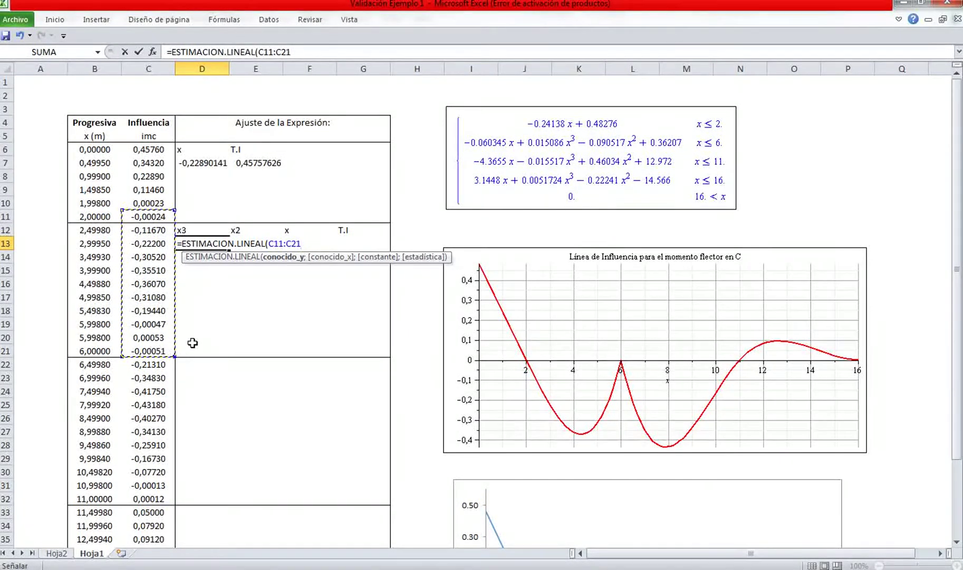
pyautogui.write(';')
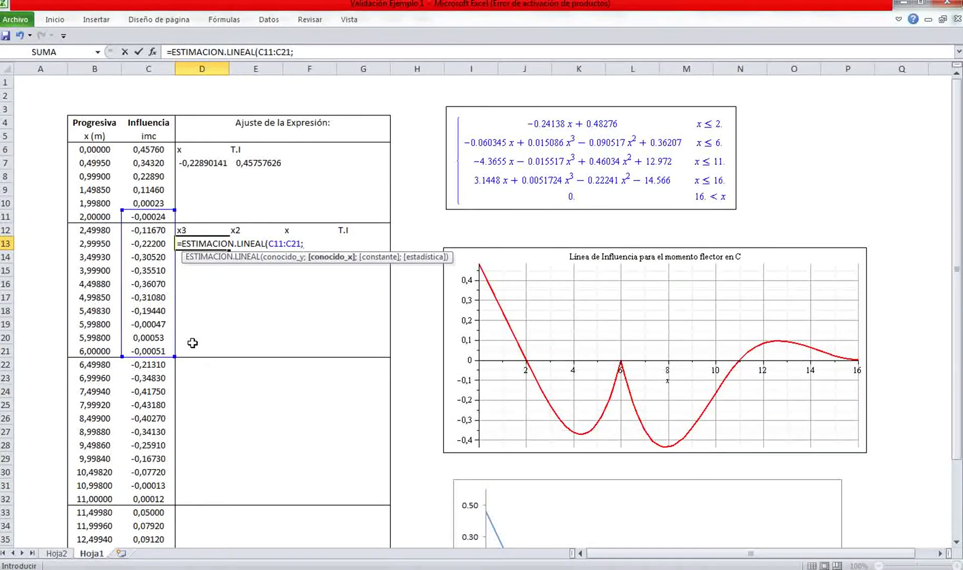
pyautogui.moveTo(85, 215); pyautogui.dragTo(103, 350)
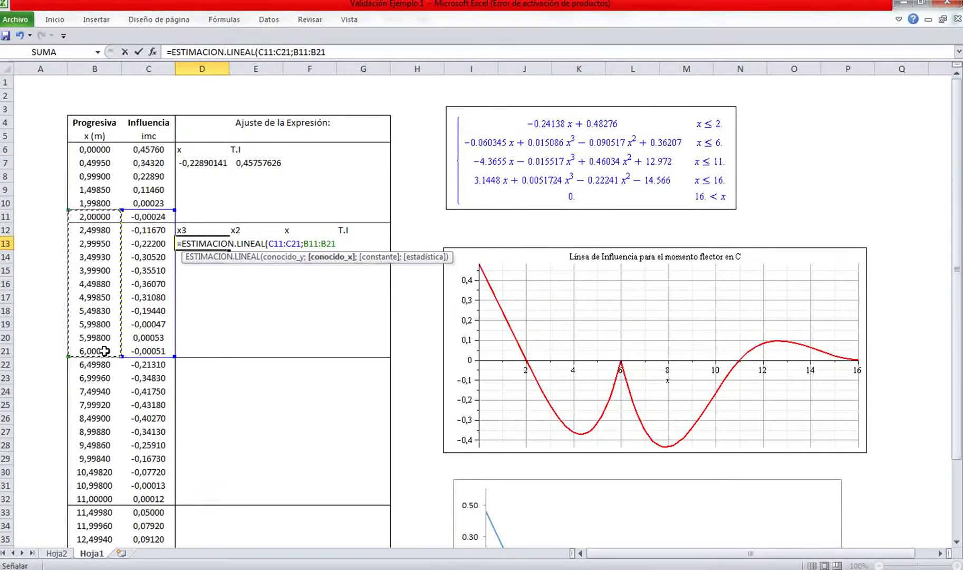
pyautogui.write(';')
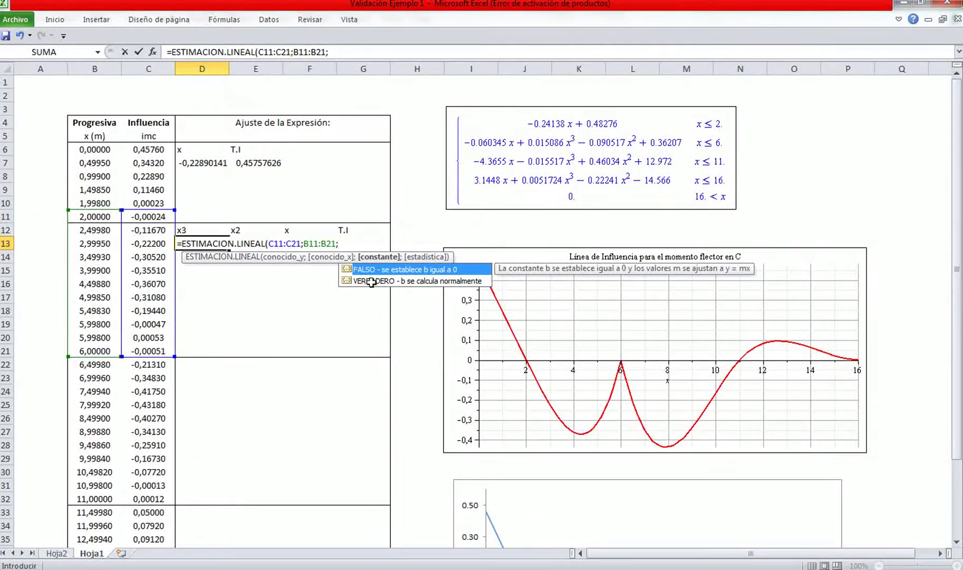
# Complete the D13 ESTIMACION.LINEAL formula with constant VERDADERO and statistics FALSO, and enter it
pyautogui.click(370, 281)
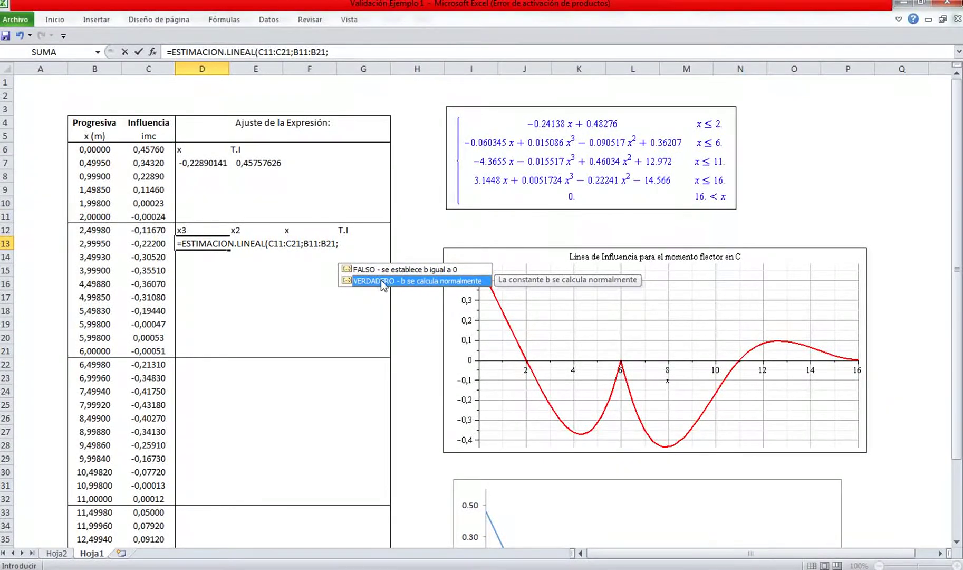
pyautogui.doubleClick(425, 281)
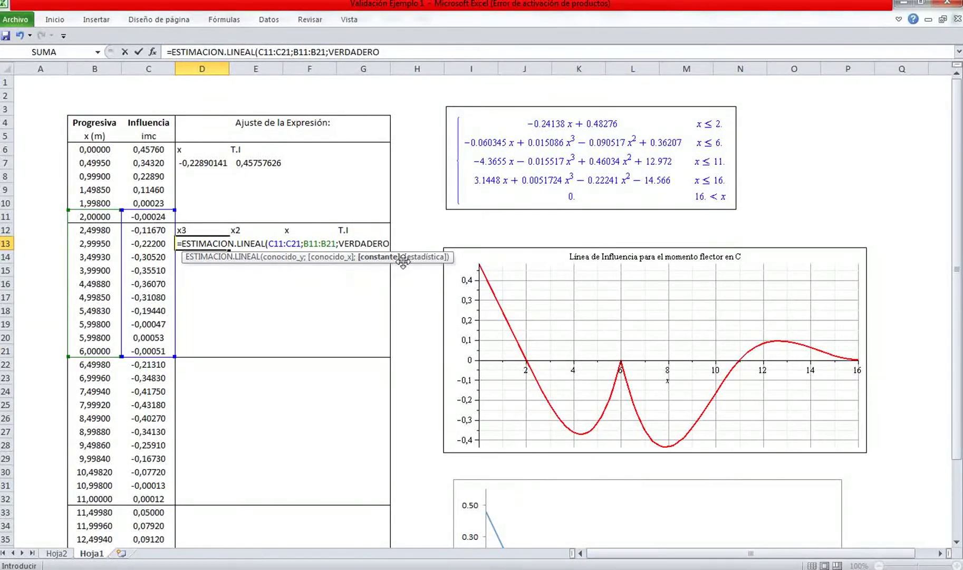
pyautogui.write(';')
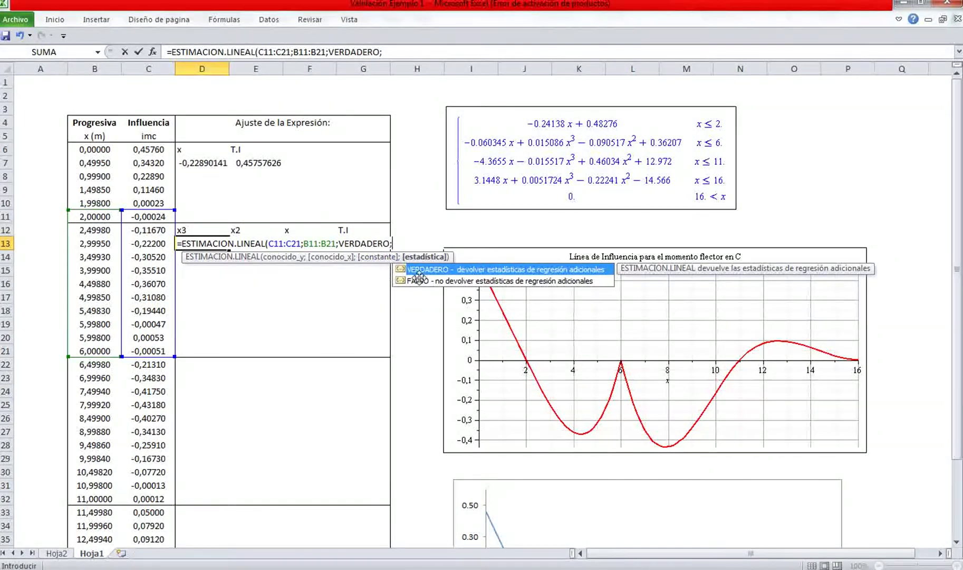
pyautogui.click(421, 281)
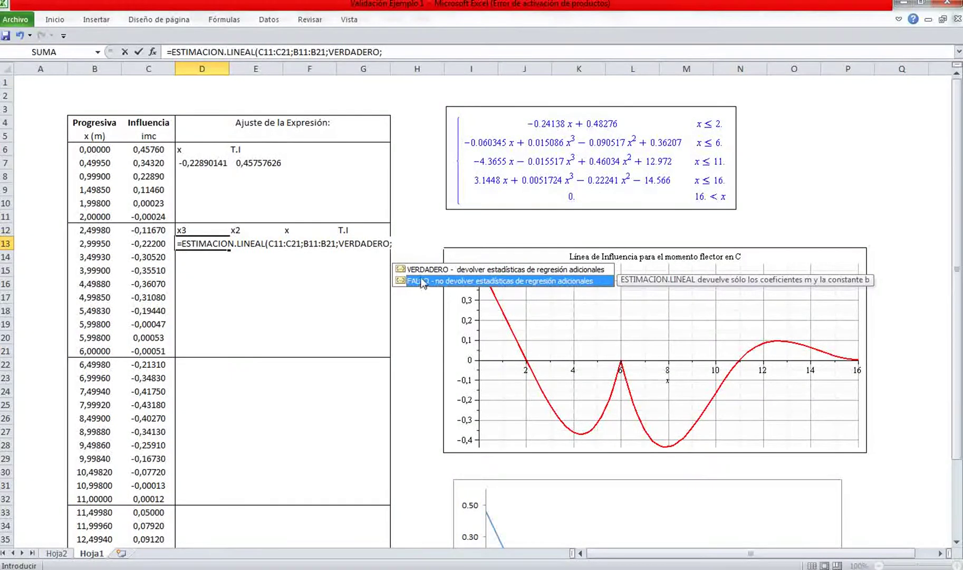
pyautogui.click(391, 243)
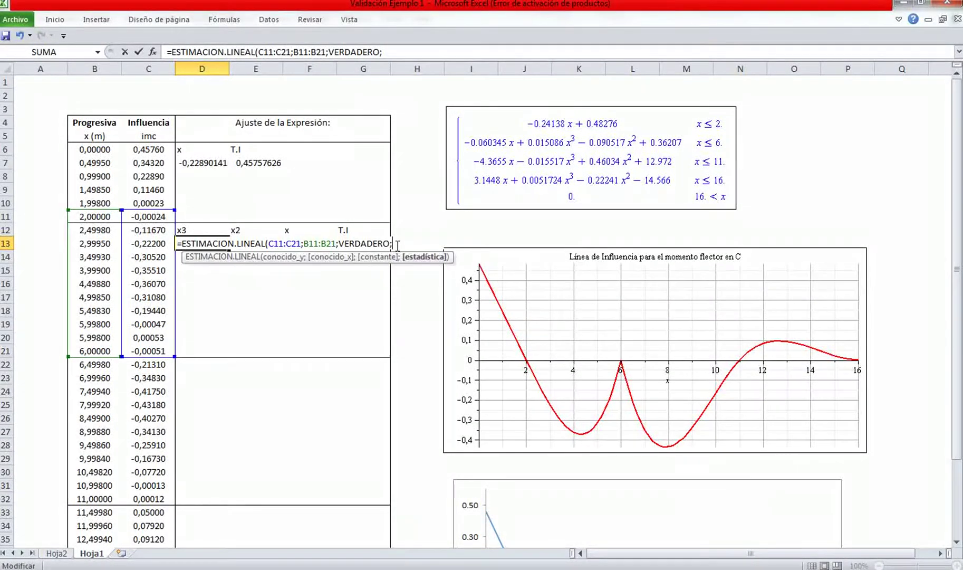
pyautogui.write('fal')
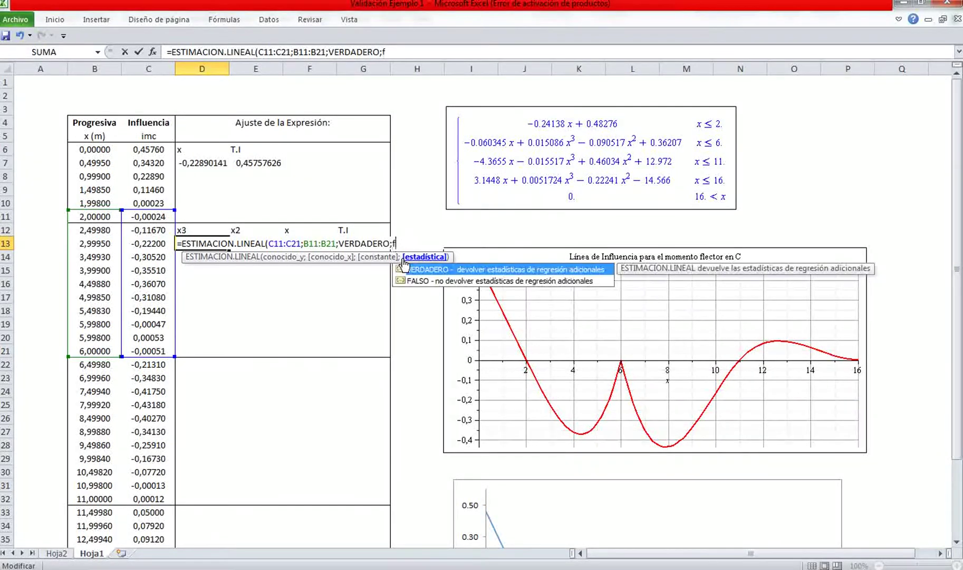
pyautogui.press('BackSpace')
pyautogui.press('BackSpace')
pyautogui.write('FALSO')
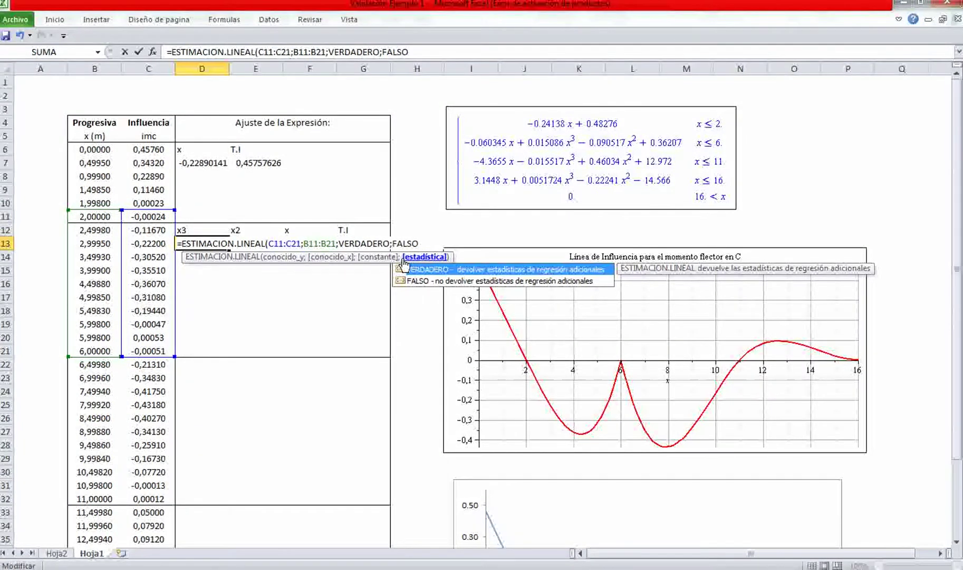
pyautogui.write(')')
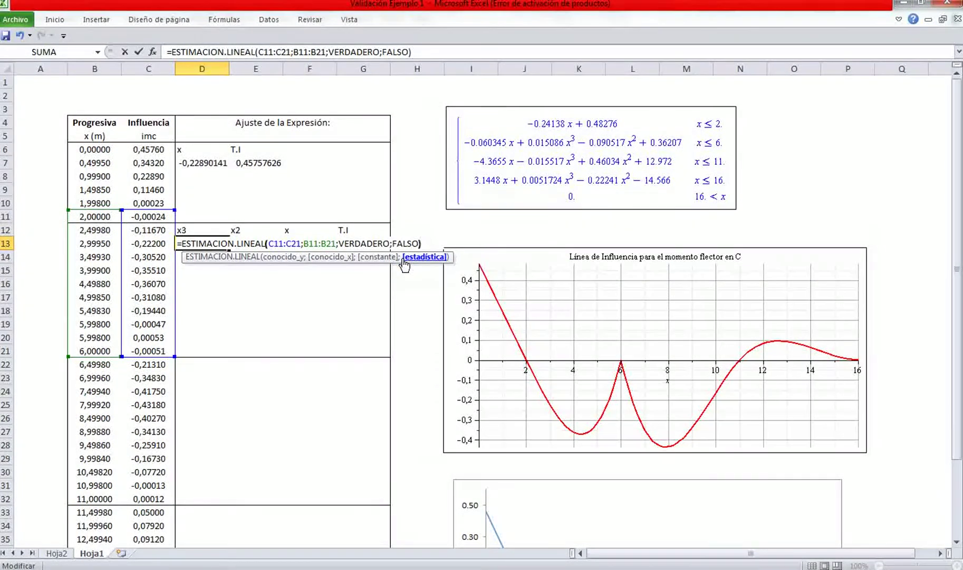
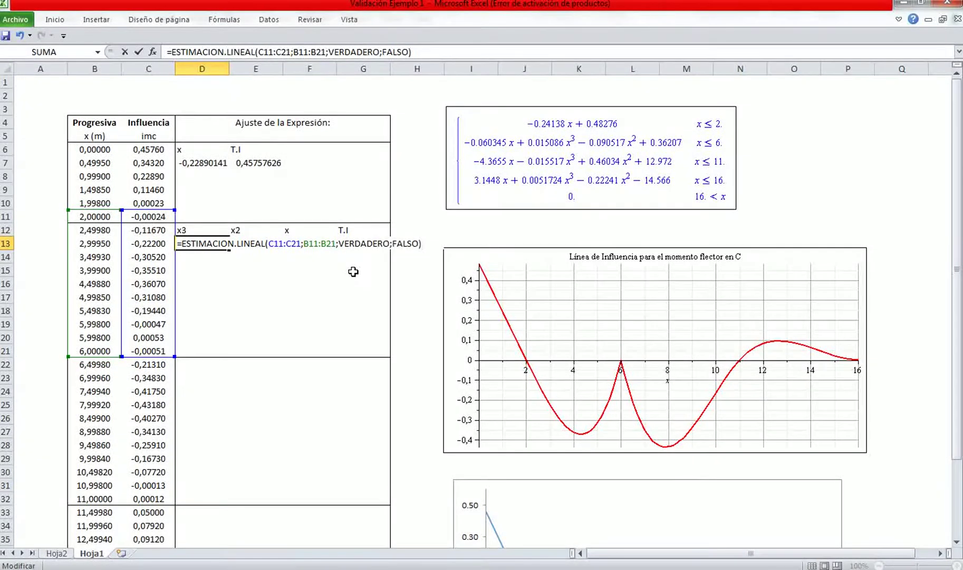
pyautogui.press('Return')
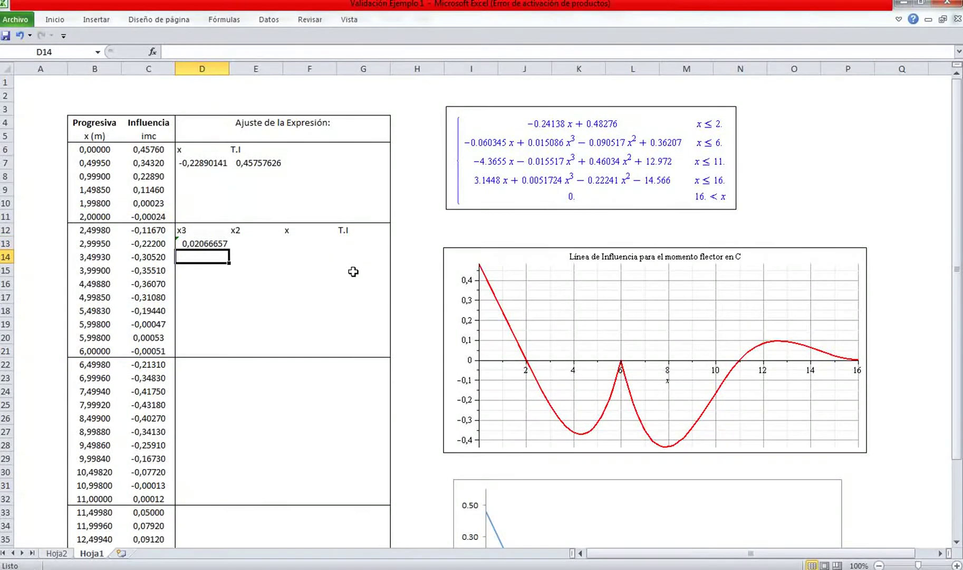
pyautogui.doubleClick(55, 21)
pyautogui.click(96, 19)
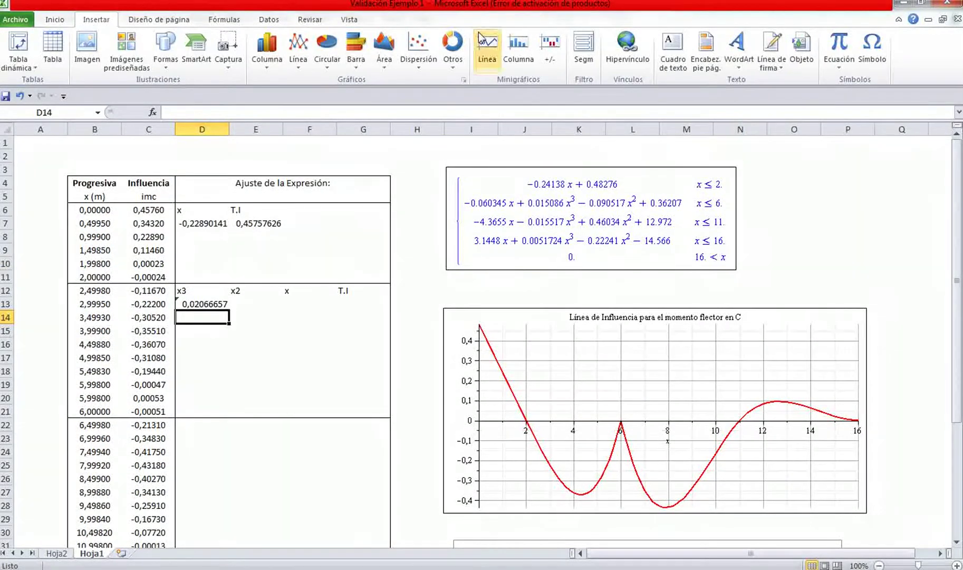
pyautogui.click(840, 46)
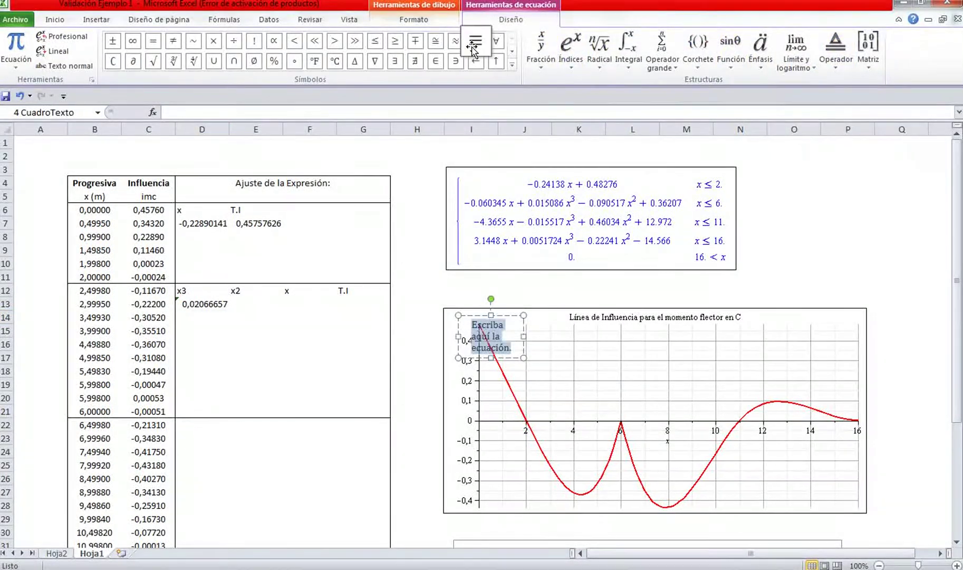
pyautogui.click(512, 64)
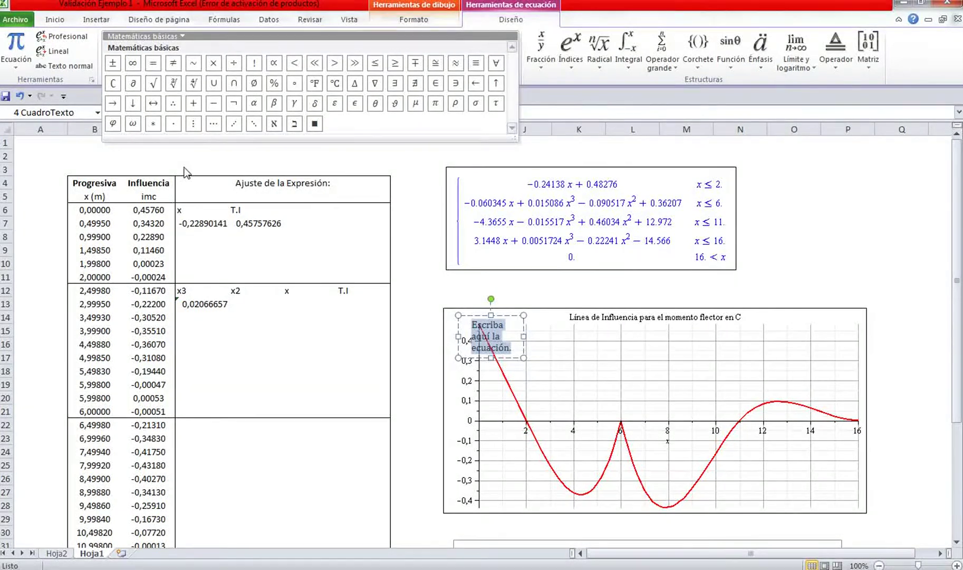
pyautogui.click(56, 552)
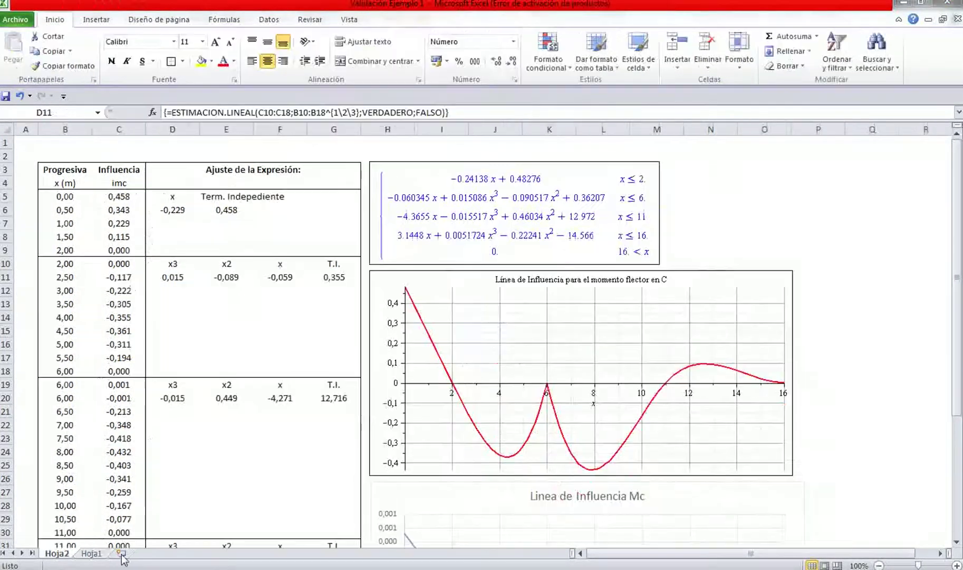
pyautogui.click(93, 553)
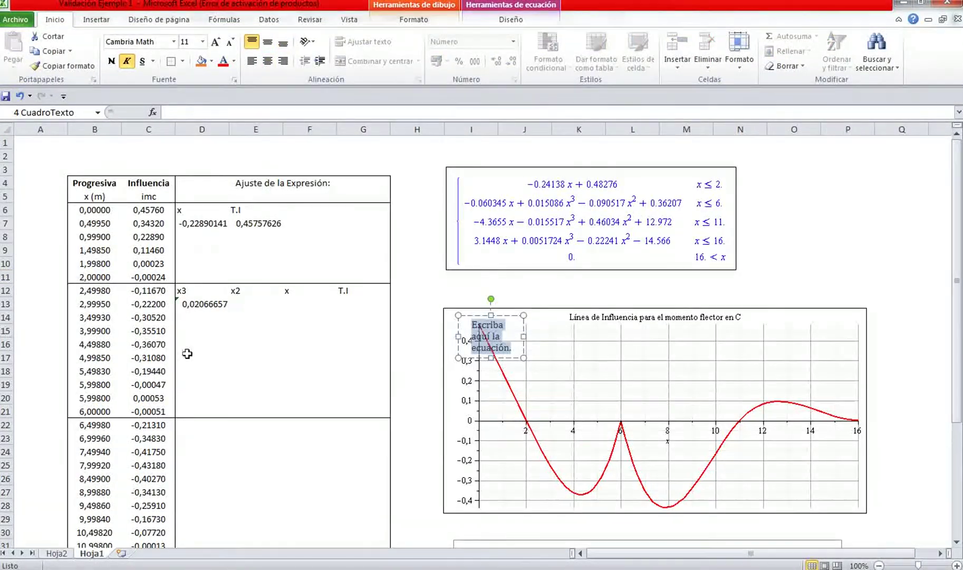
pyautogui.click(501, 316)
pyautogui.click(202, 317)
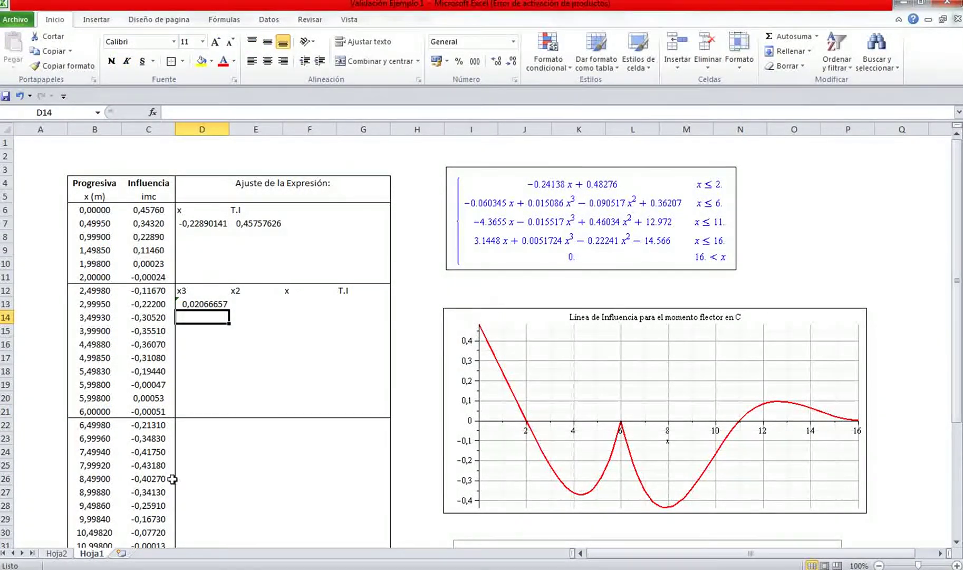
# Check how the exponents are written in the cubic ESTIMACION.LINEAL formula in D11 on Hoja2, and return to Hoja1
pyautogui.click(52, 553)
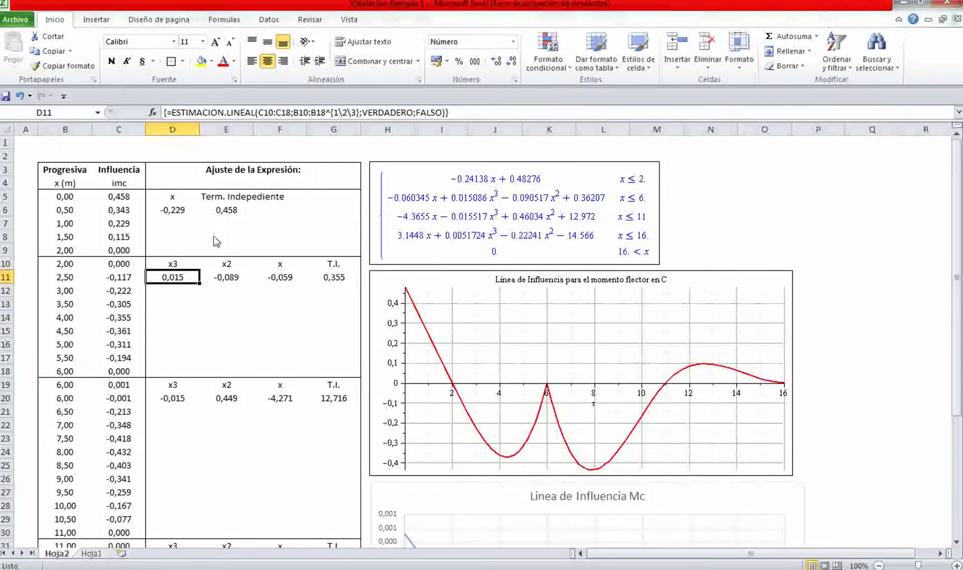
pyautogui.click(329, 111)
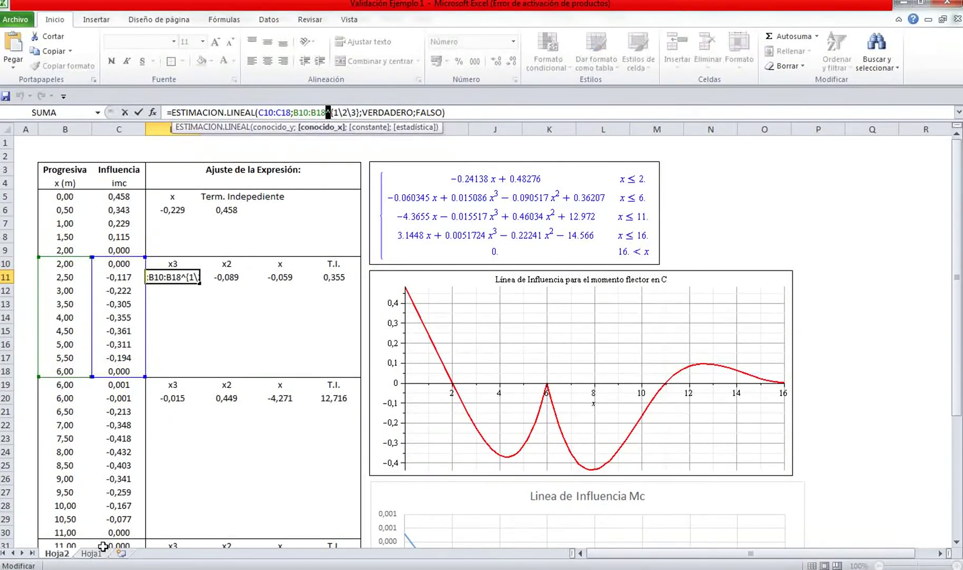
pyautogui.press('Escape')
pyautogui.click(90, 552)
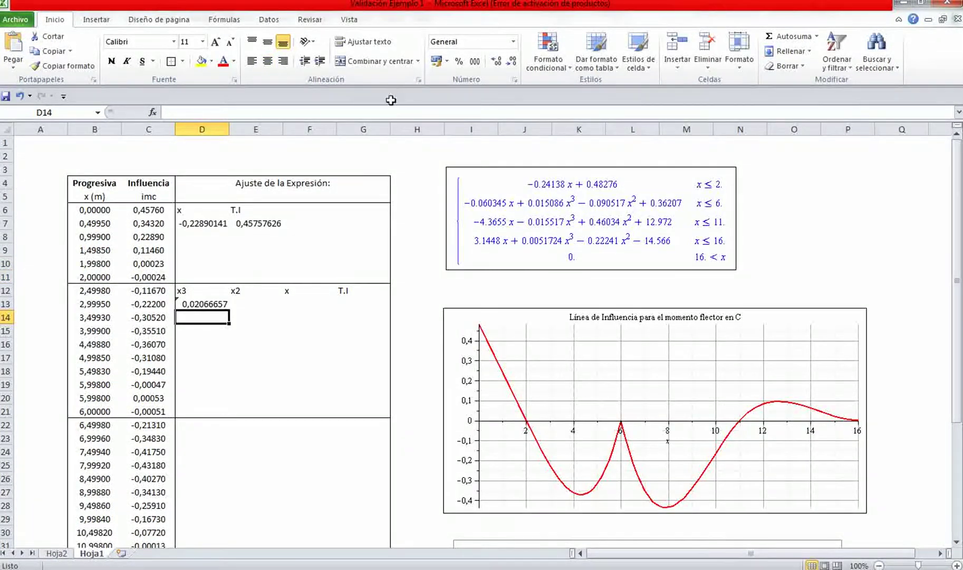
# Raise the known x values B11:B21 in the D13 formula to ^{1,2,3} and try to enter it, also as an array formula
pyautogui.click(210, 305)
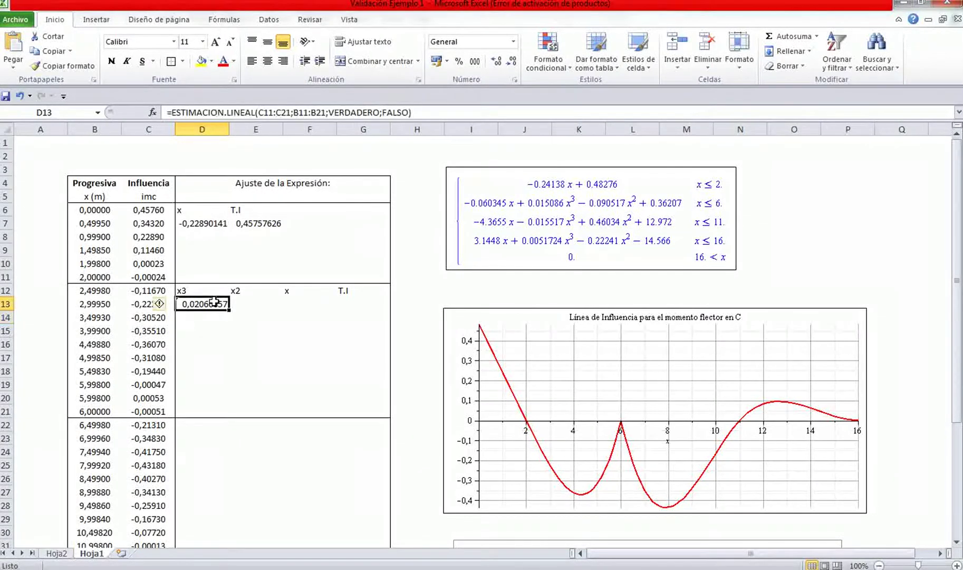
pyautogui.click(328, 108)
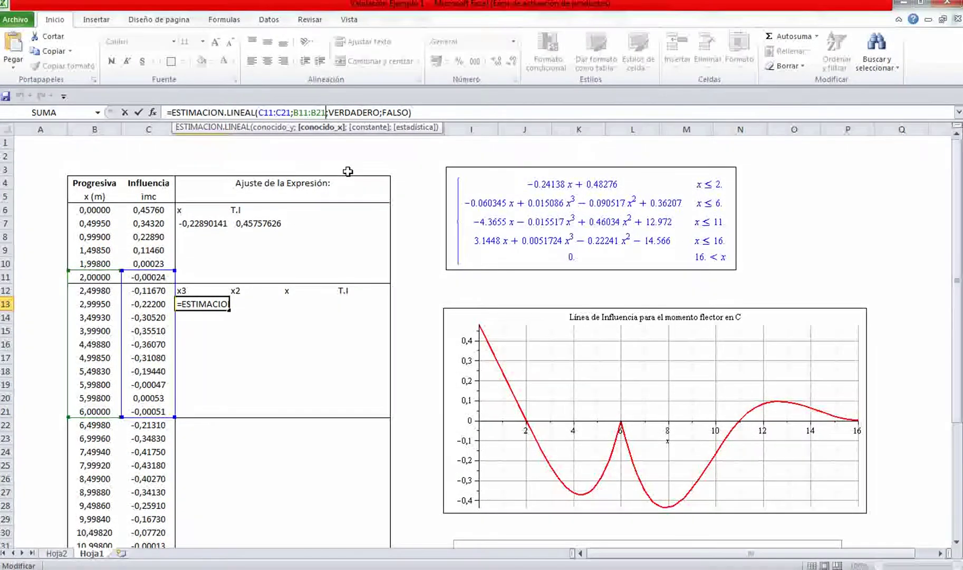
pyautogui.write('^')
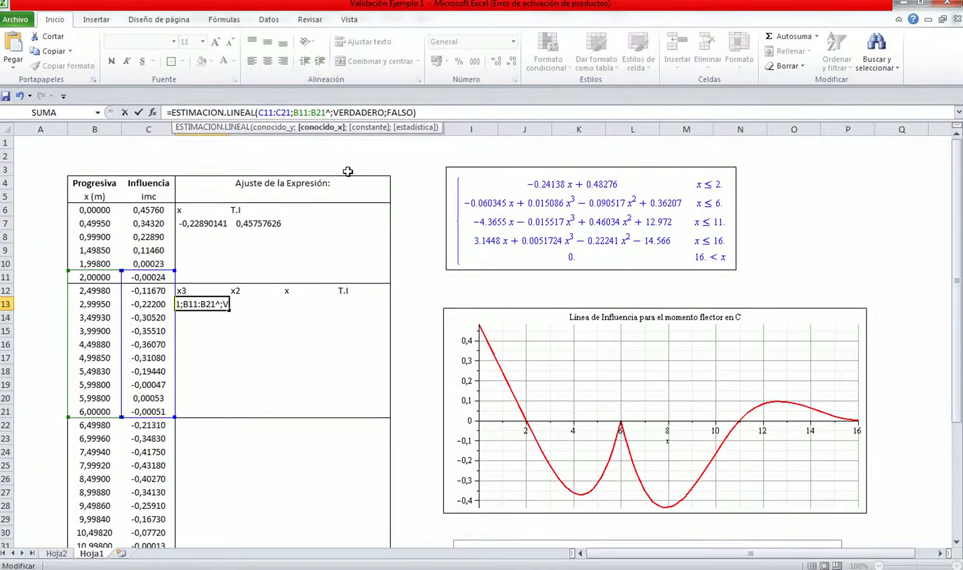
pyautogui.write('{')
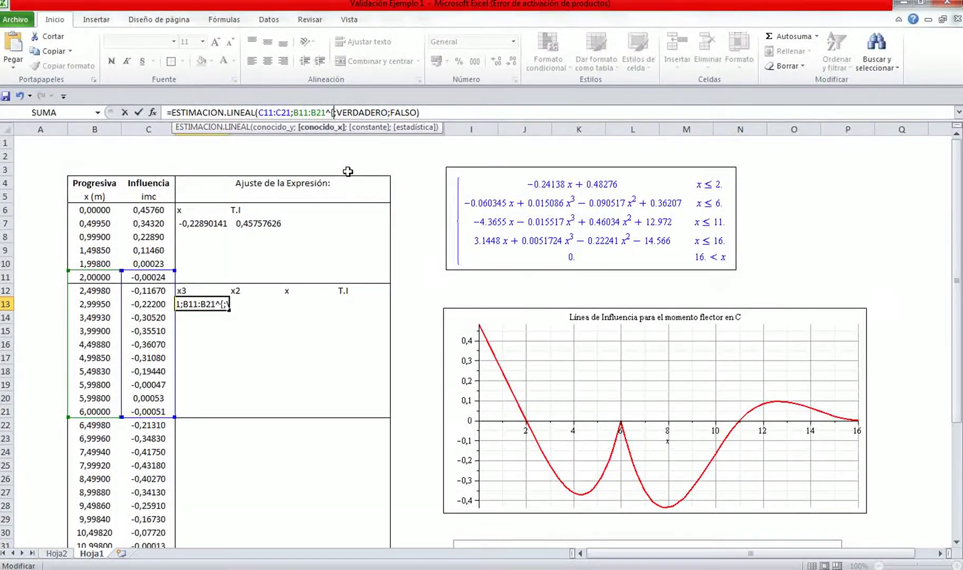
pyautogui.write('1,2')
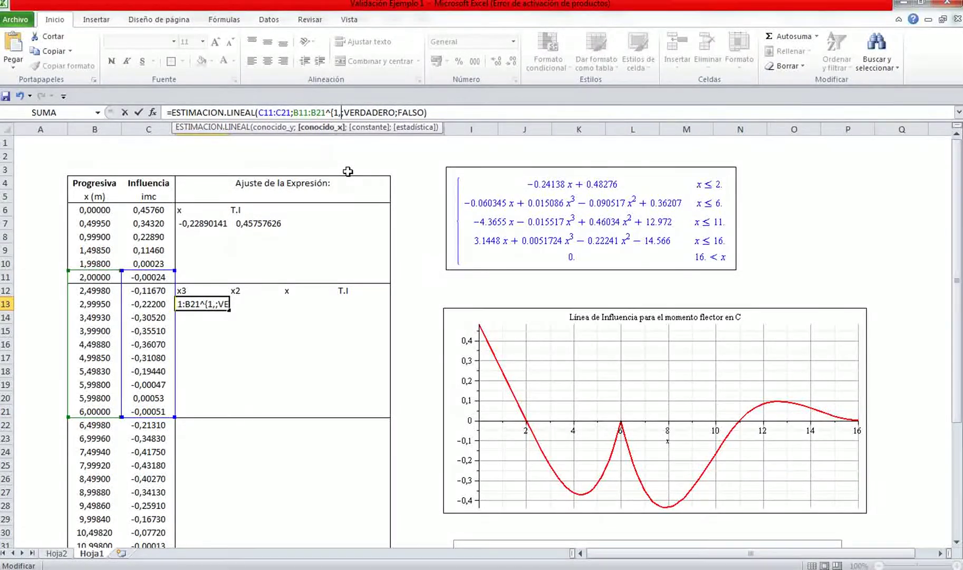
pyautogui.write(',3')
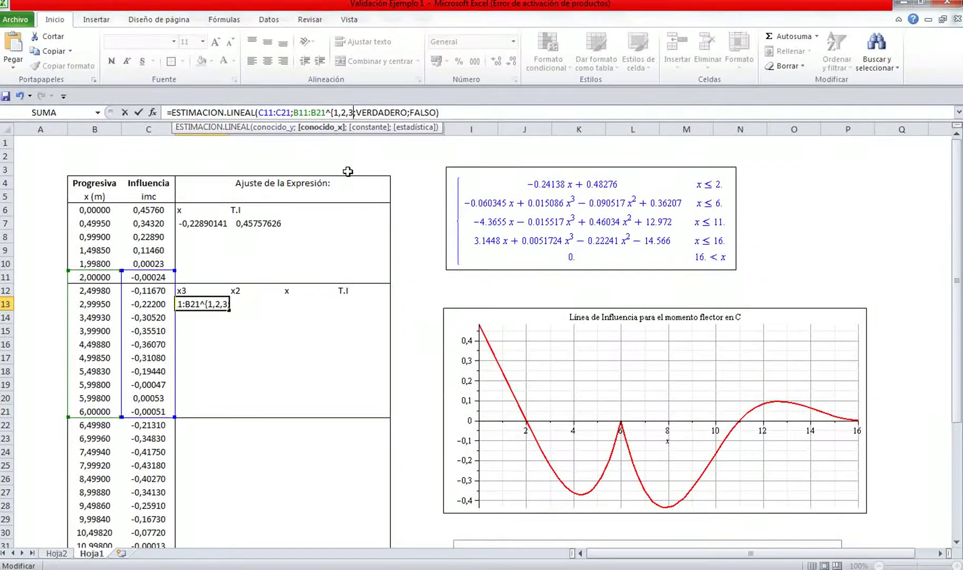
pyautogui.write('}')
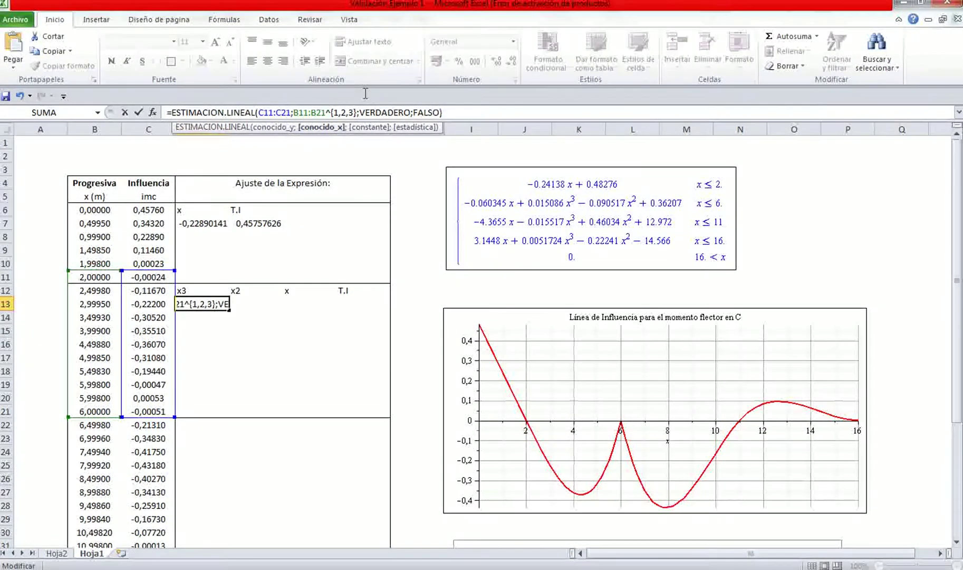
pyautogui.click(464, 113)
pyautogui.press('Return')
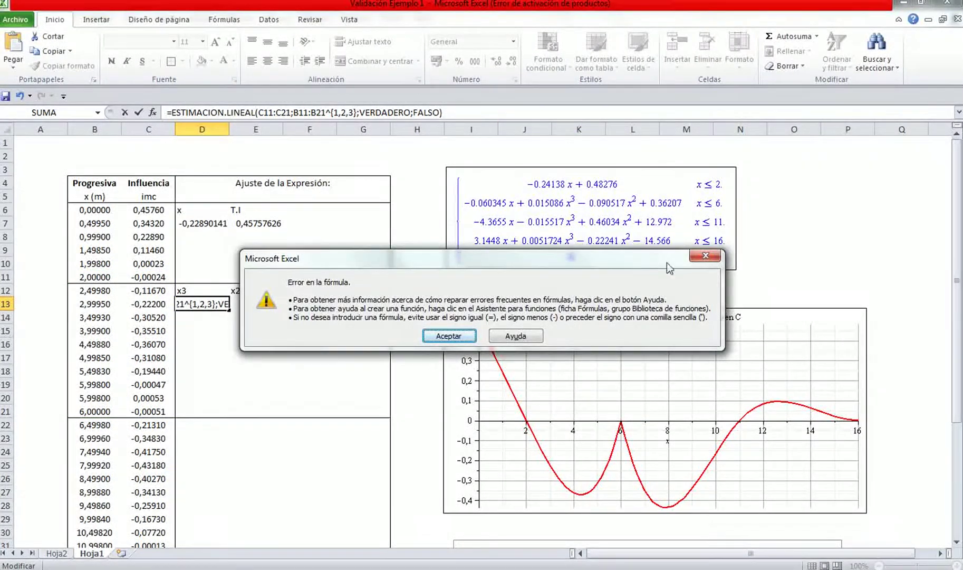
pyautogui.click(705, 257)
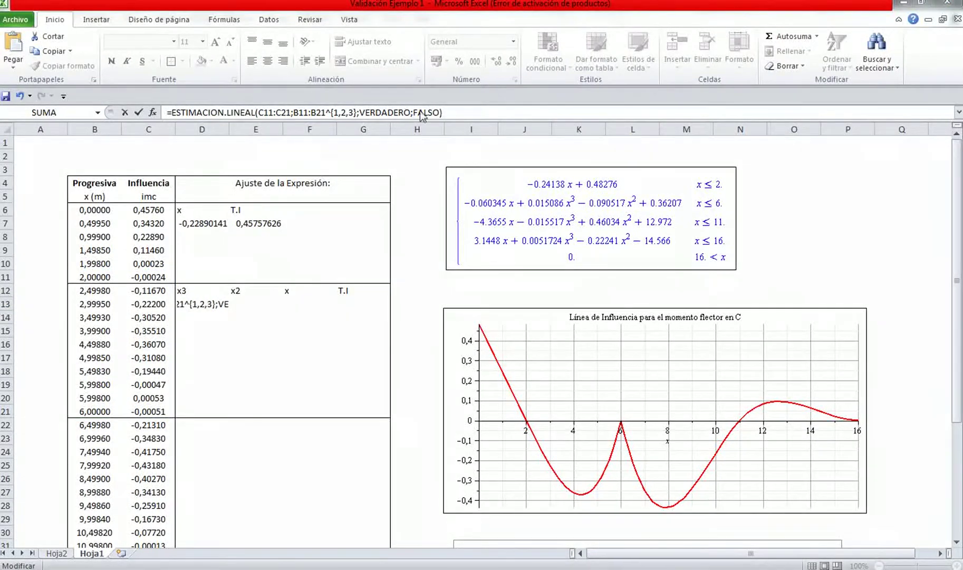
pyautogui.click(455, 113)
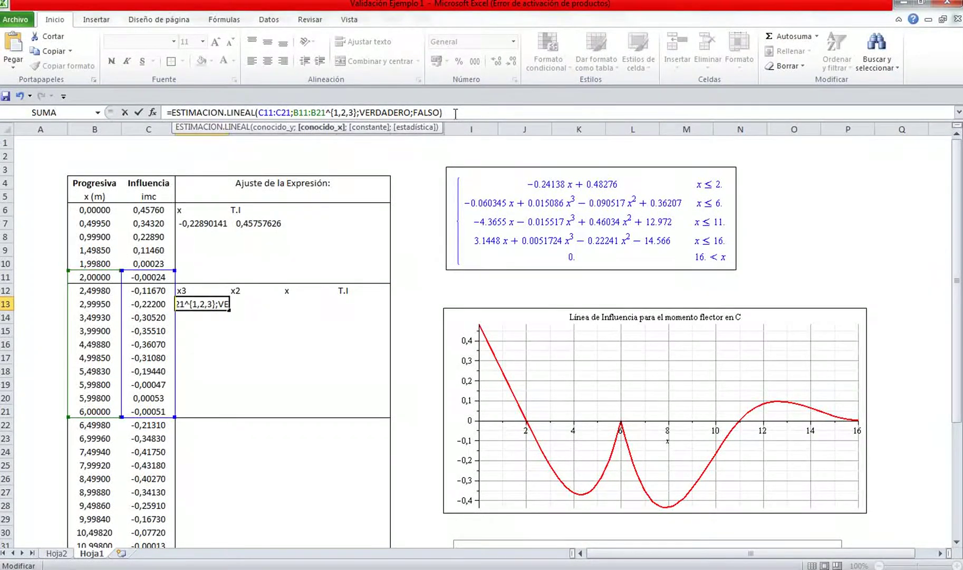
pyautogui.hotkey('ctrl', 'shift', 'Return')
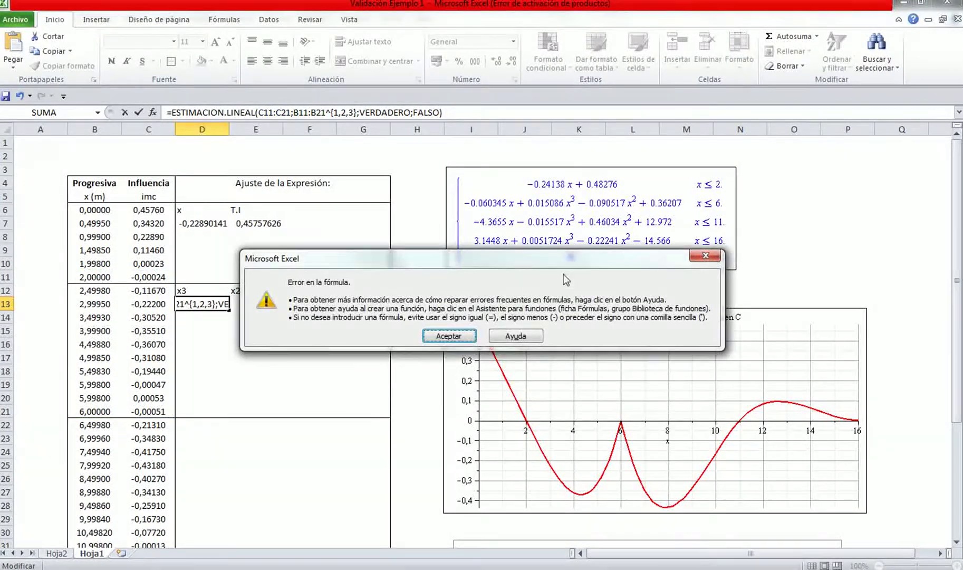
pyautogui.click(709, 257)
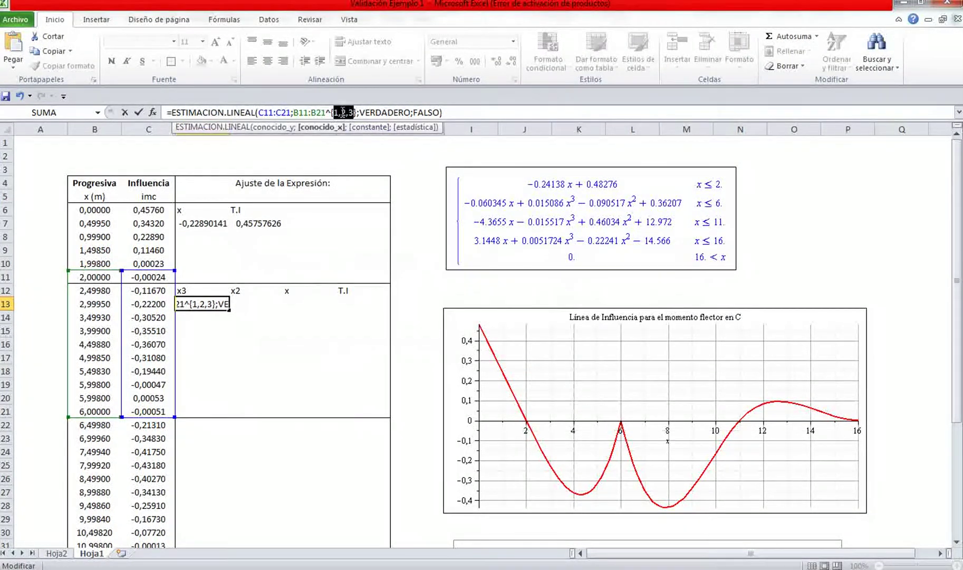
# Try to enter the D13 formula with the exponents separated by slashes as {1/2/3}
pyautogui.click(341, 112)
pyautogui.press('BackSpace')
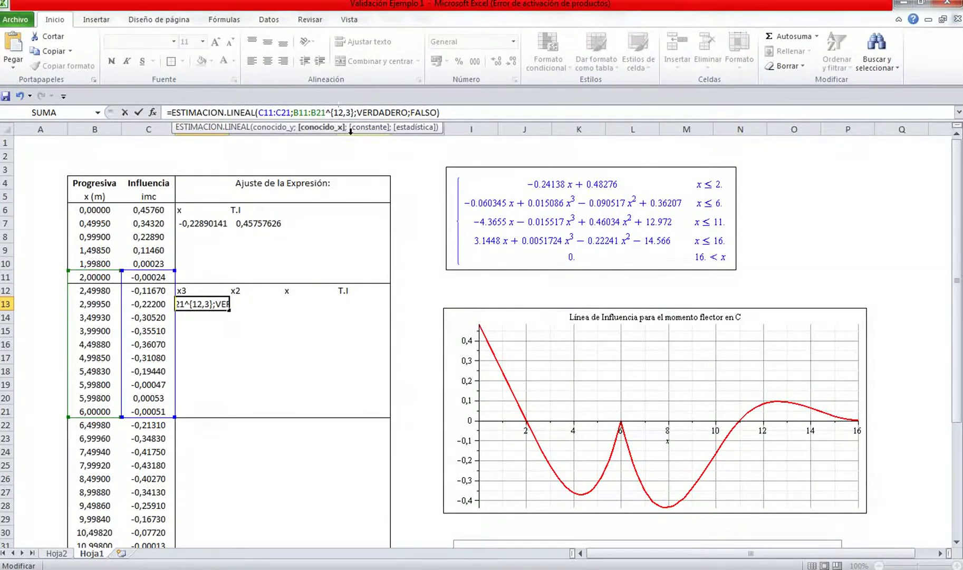
pyautogui.write('/')
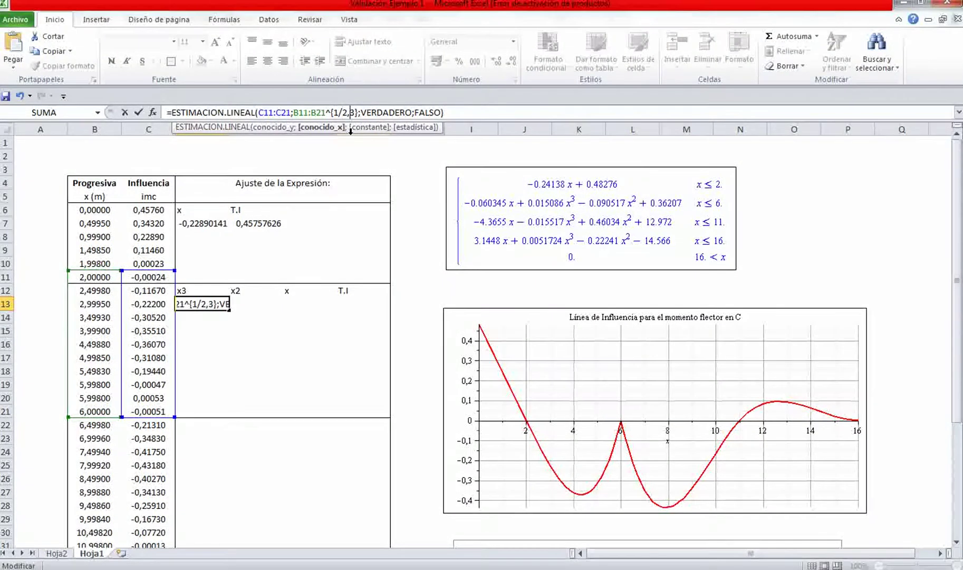
pyautogui.press('BackSpace')
pyautogui.write('/')
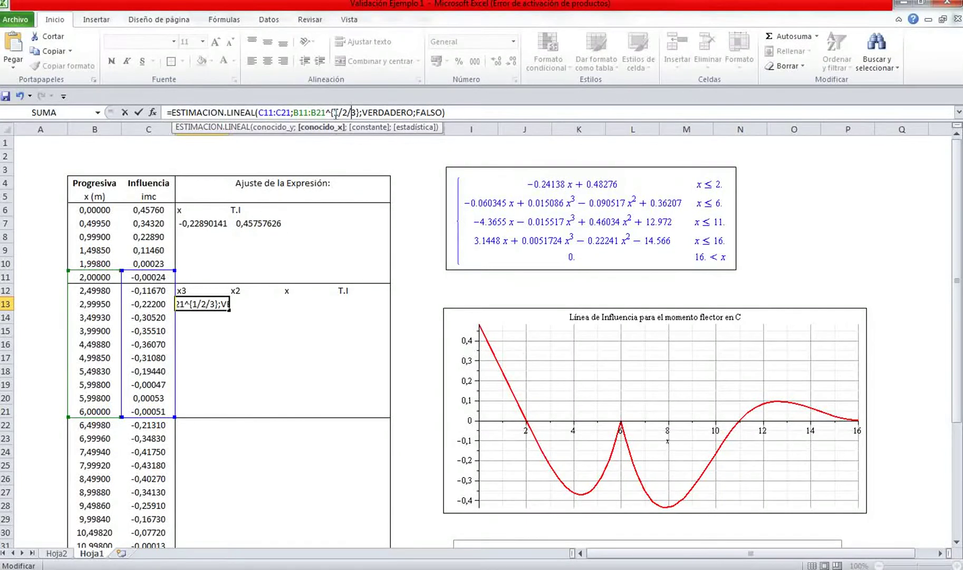
pyautogui.click(462, 112)
pyautogui.press('Return')
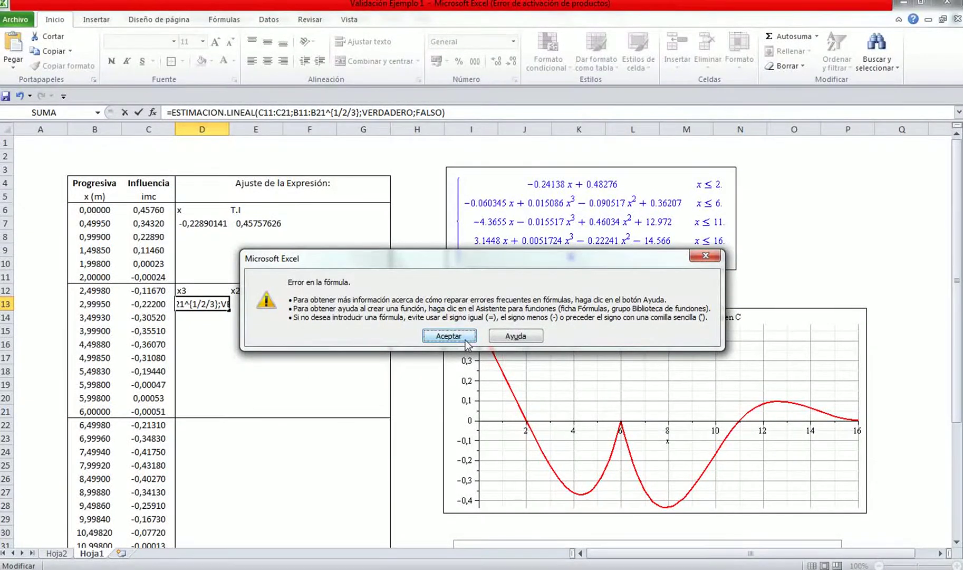
pyautogui.click(448, 336)
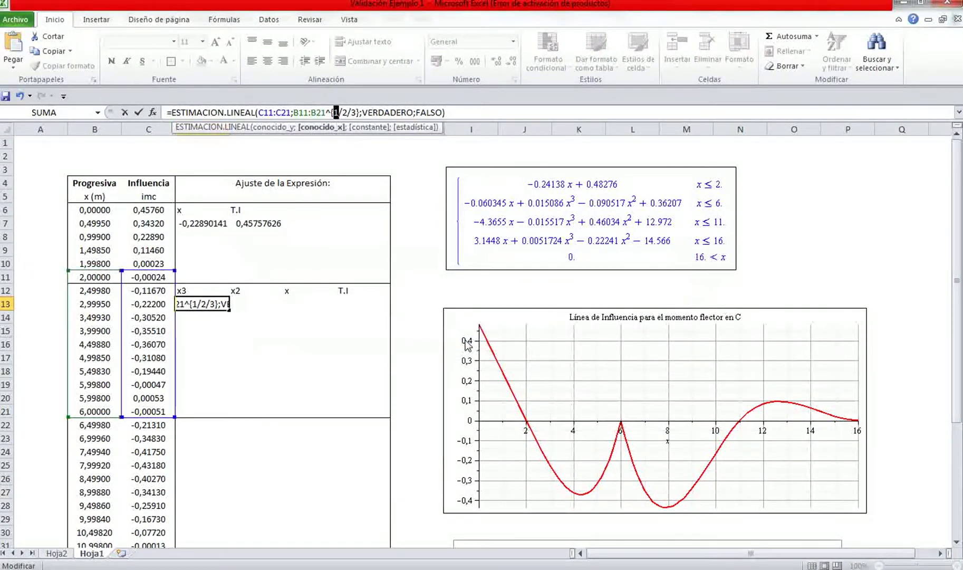
# Separate the exponents in the D13 formula with backslashes as {1\2\3} and enter it
pyautogui.click(476, 113)
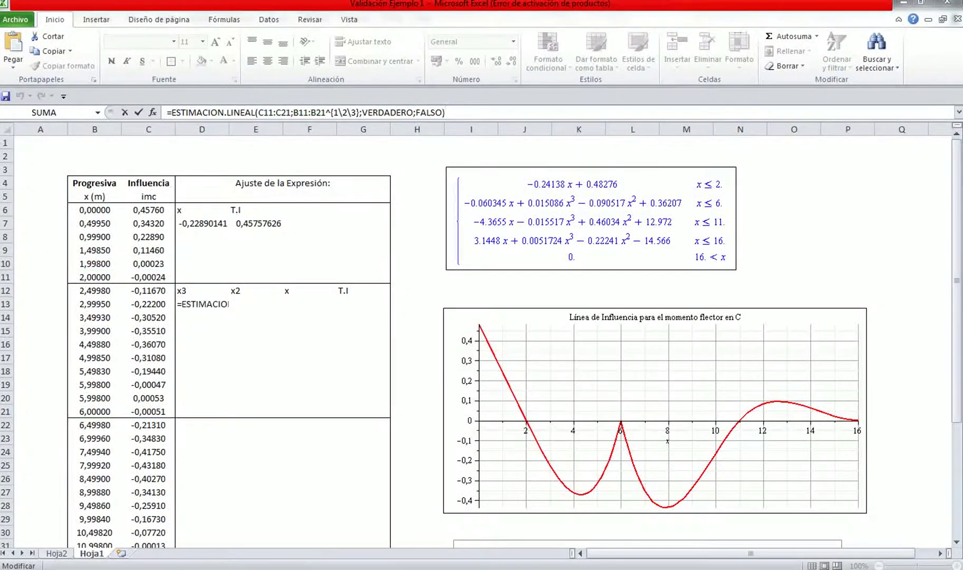
pyautogui.click(473, 108)
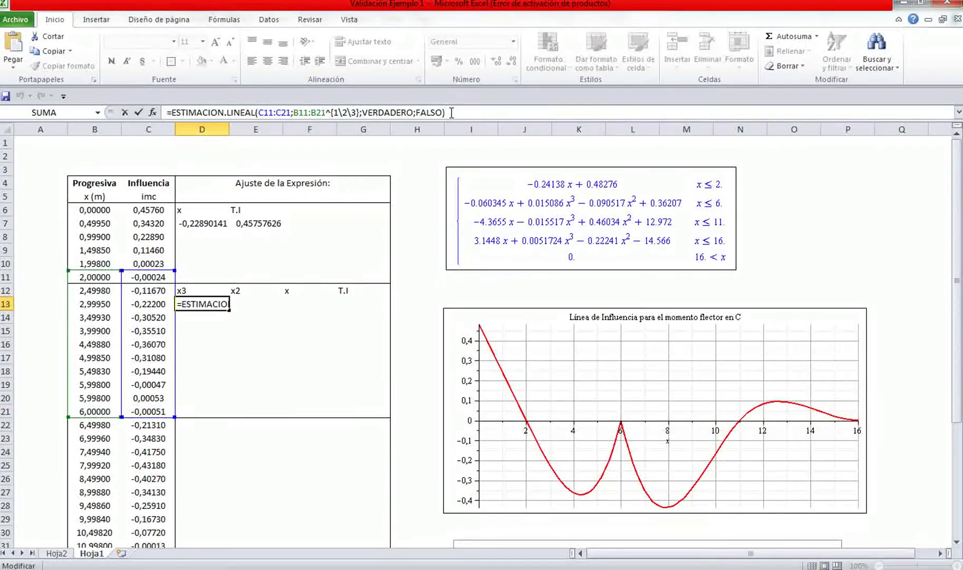
pyautogui.press('Return')
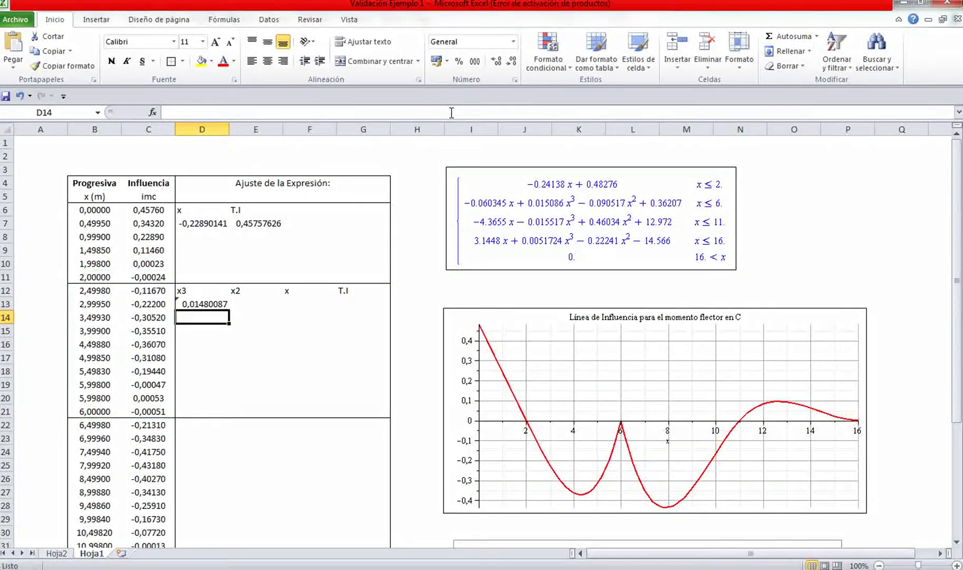
# Enter the D13 formula as an array formula across D13:G13 to return all four cubic coefficients
pyautogui.click(200, 305)
pyautogui.moveTo(206, 305); pyautogui.dragTo(350, 304)
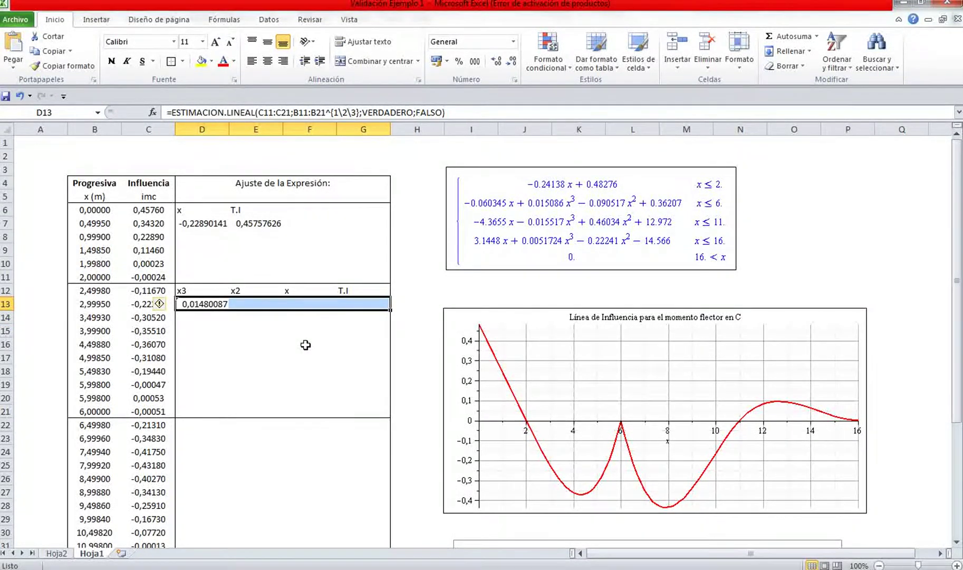
pyautogui.press('F2')
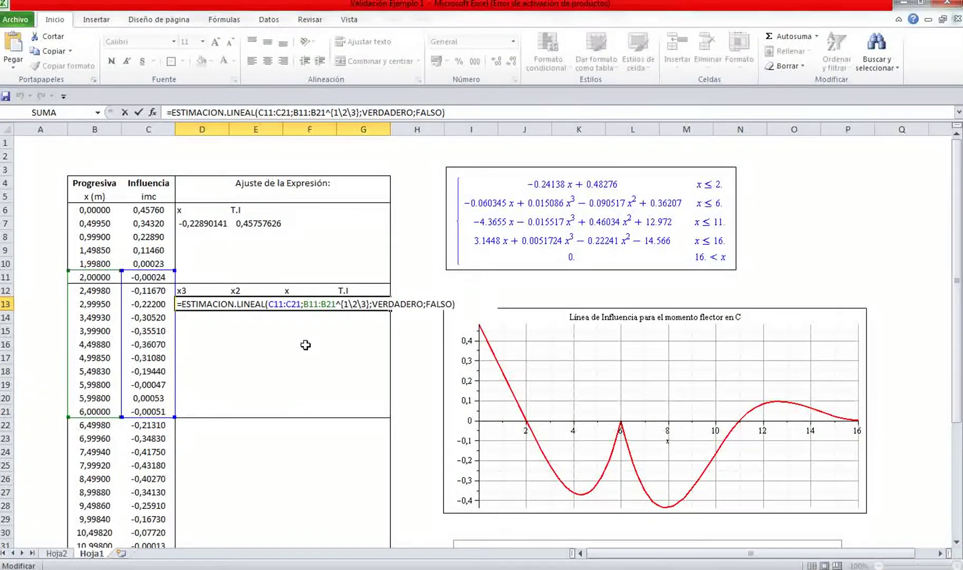
pyautogui.hotkey('ctrl', 'shift', 'Return')
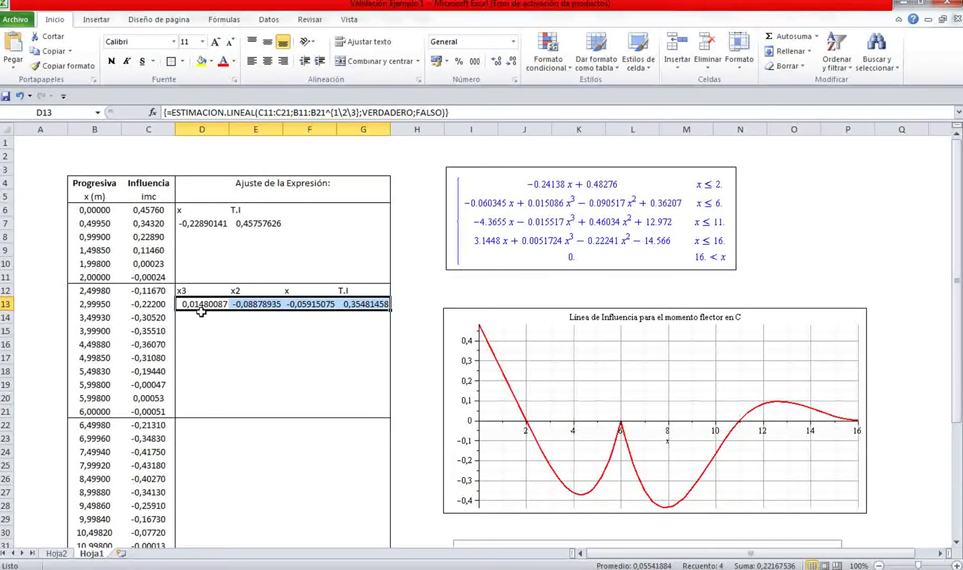
pyautogui.click(241, 327)
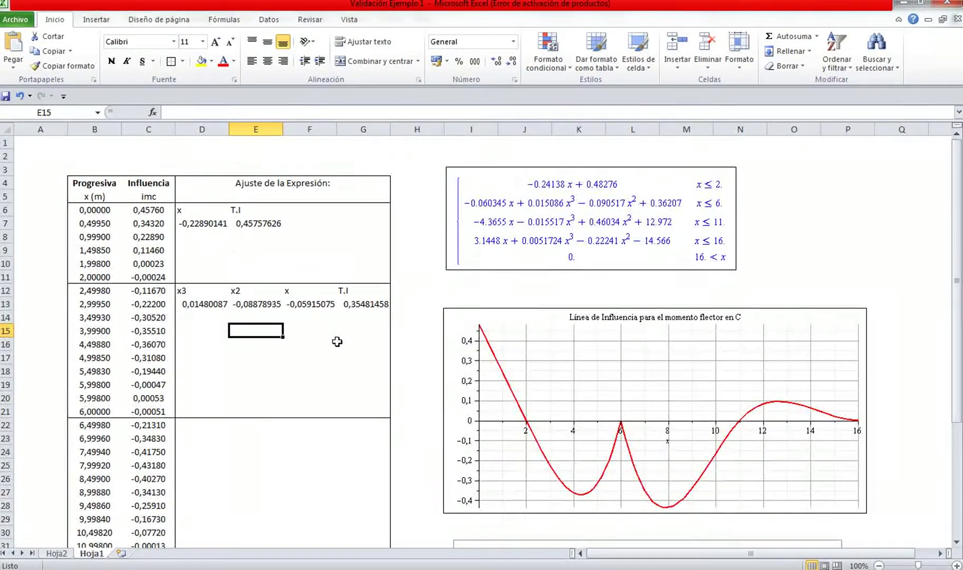
# Format the cubic coefficients in D13:G13 with six decimals and centre them
pyautogui.scroll(-2, 338, 340)
pyautogui.scroll(2, 279, 306)
pyautogui.moveTo(200, 303); pyautogui.dragTo(369, 305)
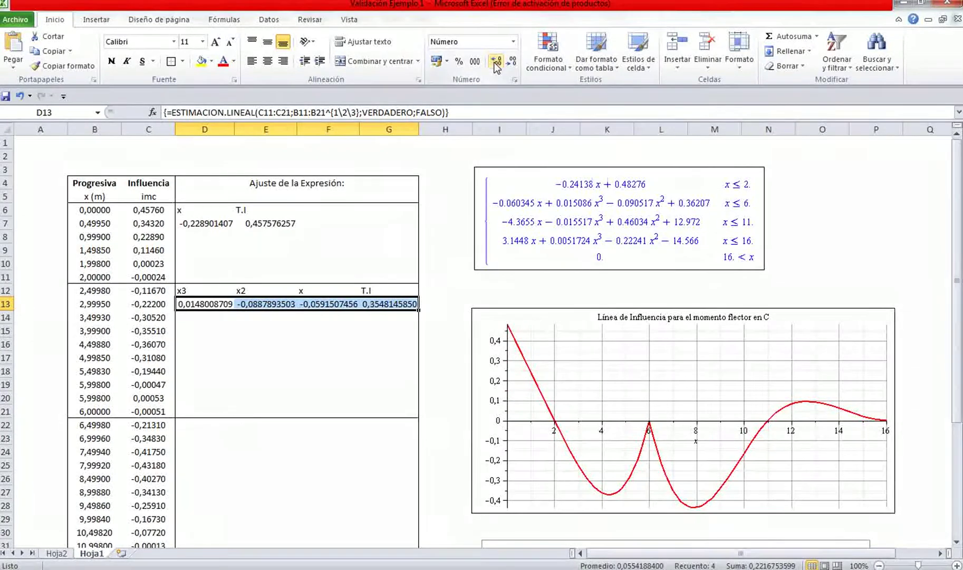
pyautogui.click(512, 63)
pyautogui.click(512, 64)
pyautogui.click(512, 63)
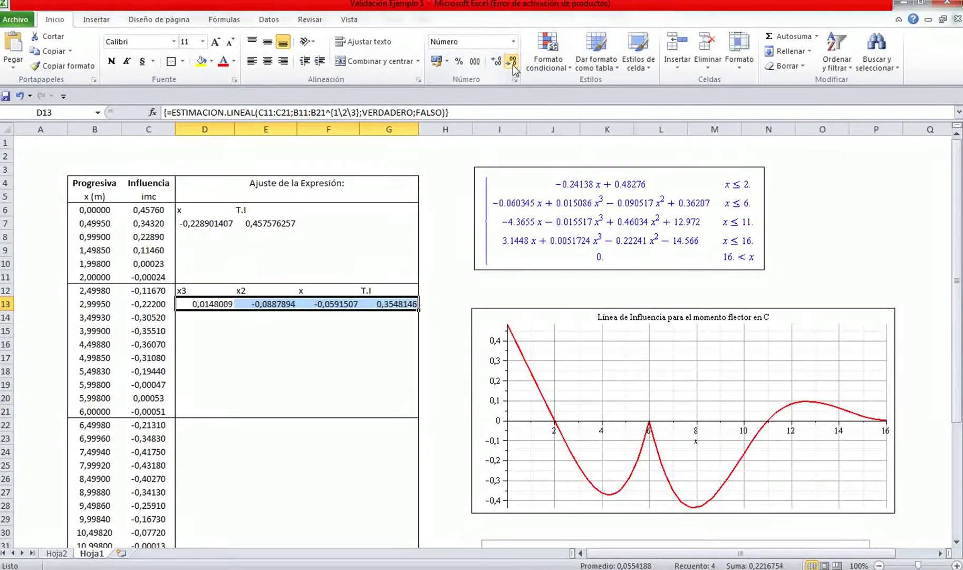
pyautogui.click(512, 64)
pyautogui.click(272, 62)
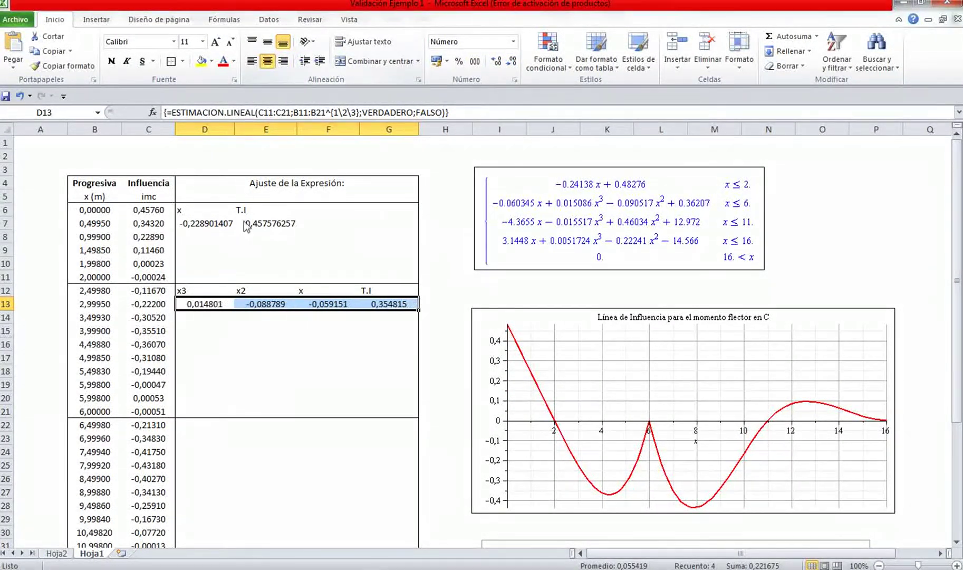
# Centre the first segment's coefficients in D7:E7 and format them with five decimals
pyautogui.moveTo(193, 225); pyautogui.dragTo(246, 224)
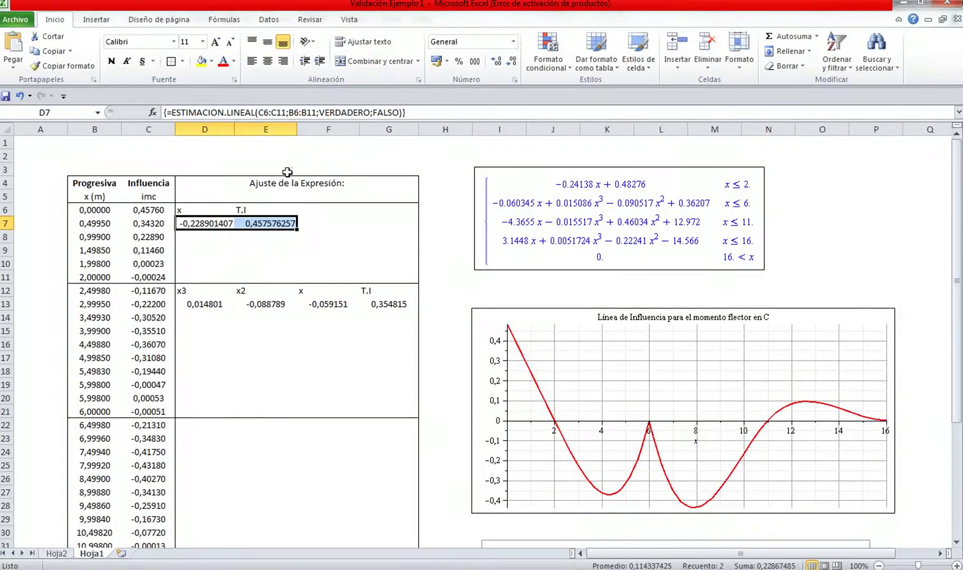
pyautogui.click(270, 63)
pyautogui.click(495, 60)
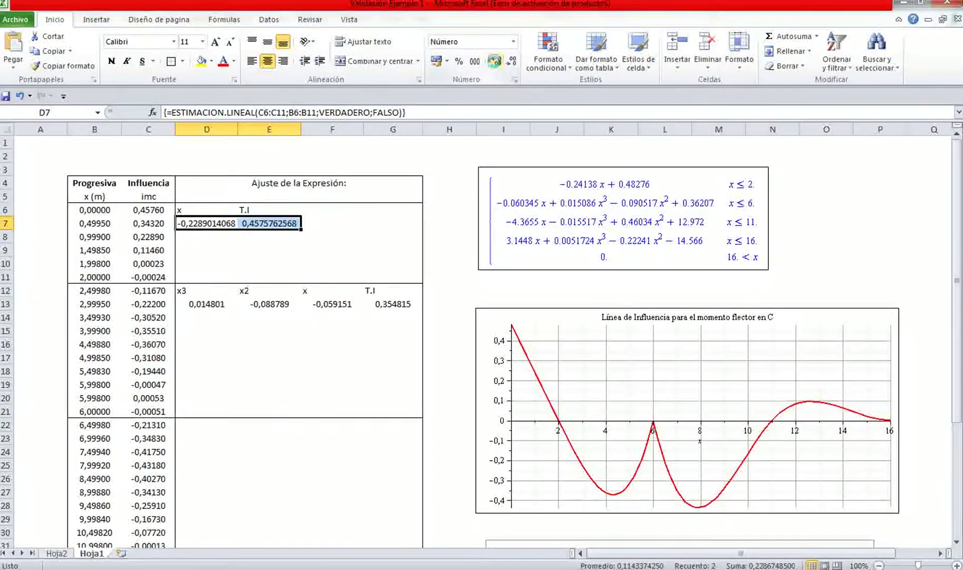
pyautogui.click(512, 61)
pyautogui.click(513, 61)
pyautogui.click(512, 61)
pyautogui.click(513, 60)
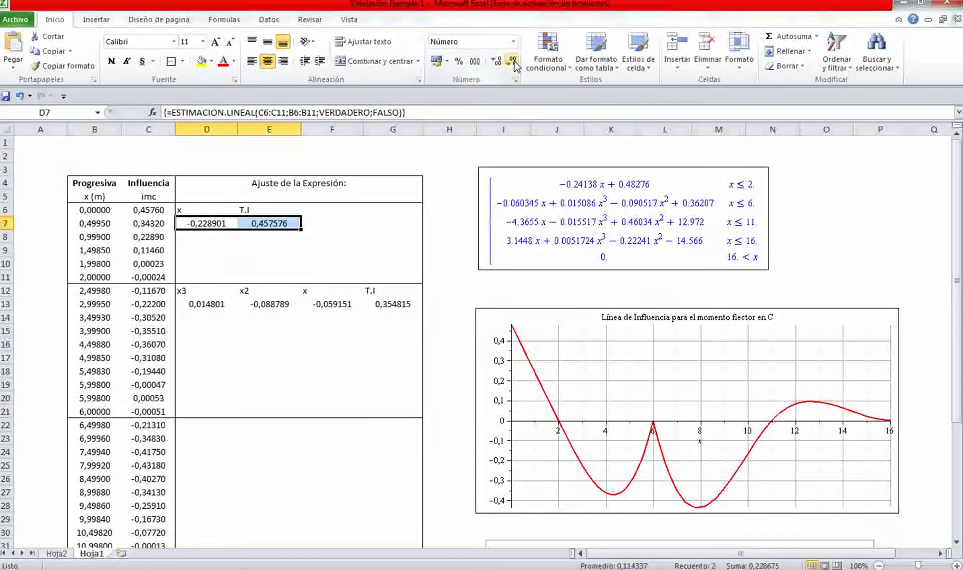
pyautogui.click(513, 60)
pyautogui.click(350, 359)
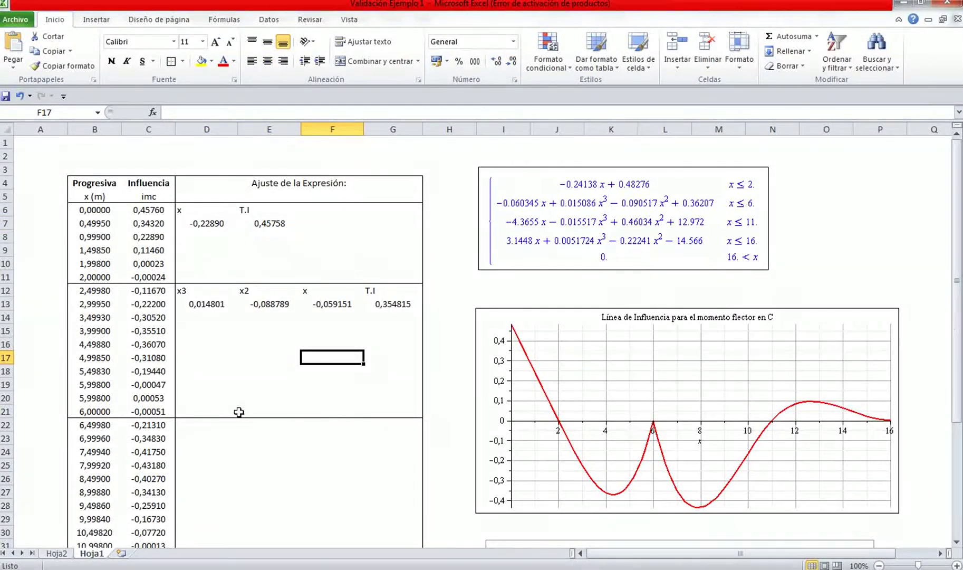
# Copy the coefficient headings x3, x2, x and T.I from D12:G12 to D22:G22 for the third segment
pyautogui.scroll(-2, 239, 411)
pyautogui.click(187, 342)
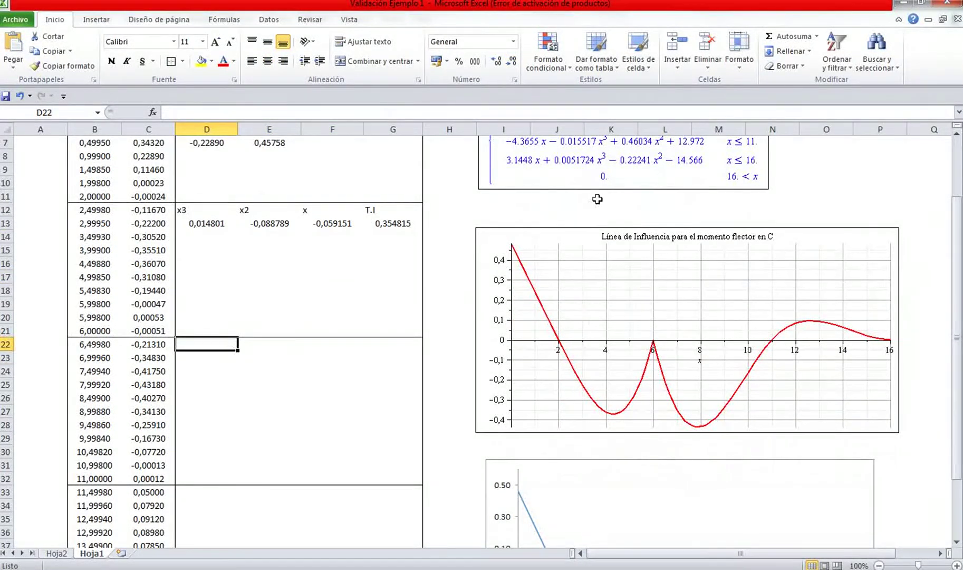
pyautogui.scroll(2, 597, 199)
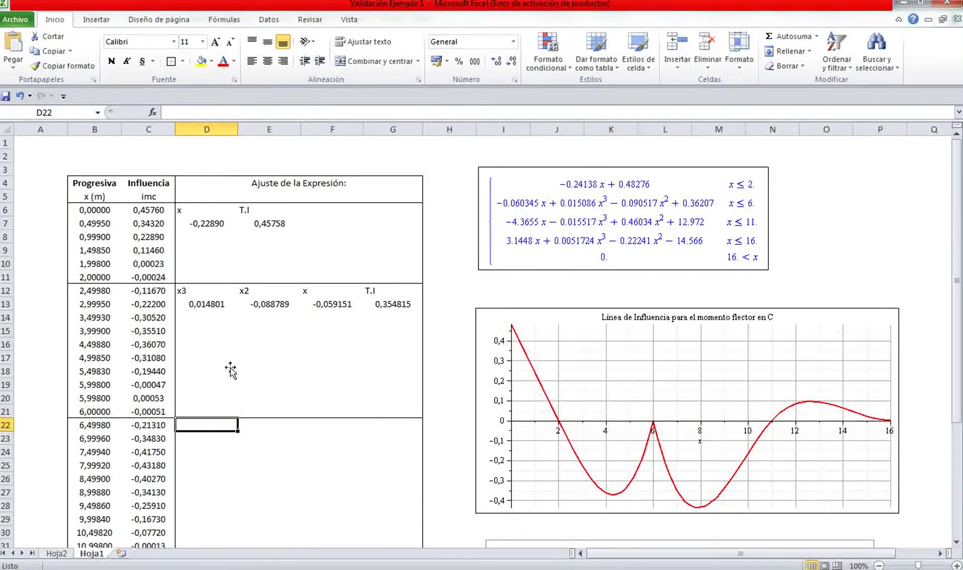
pyautogui.click(187, 290)
pyautogui.moveTo(187, 290); pyautogui.dragTo(387, 293)
pyautogui.hotkey('ctrl', 'c')
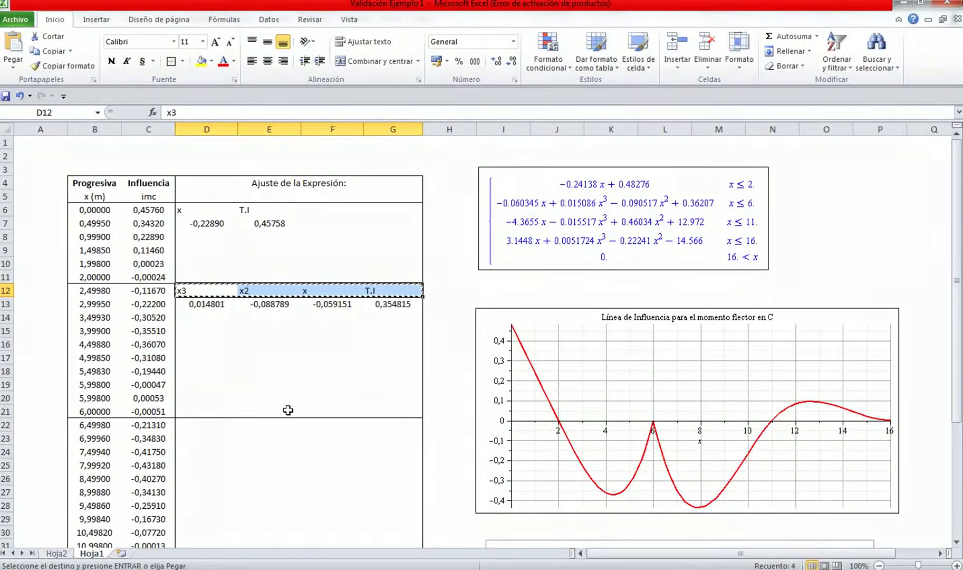
pyautogui.click(186, 425)
pyautogui.hotkey('ctrl', 'v')
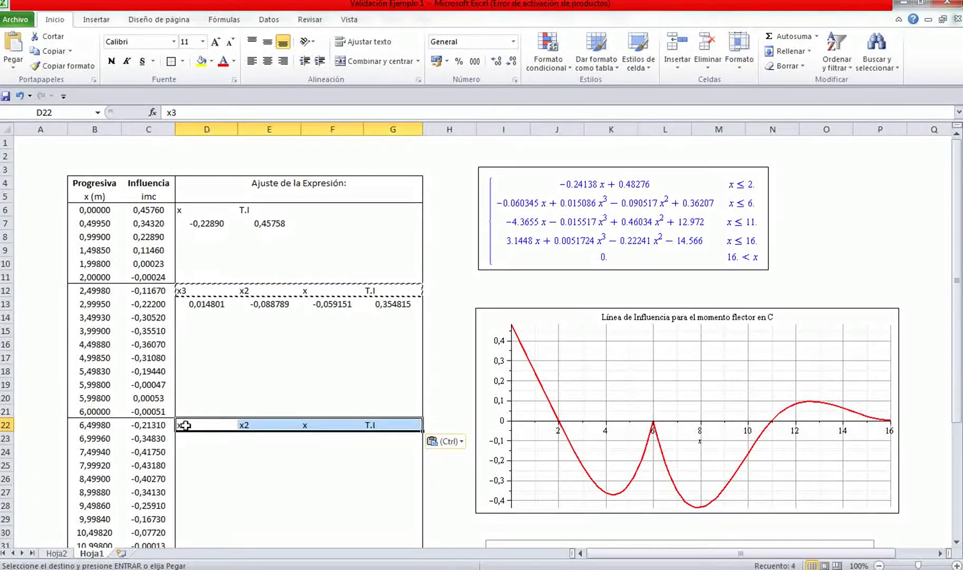
pyautogui.click(257, 504)
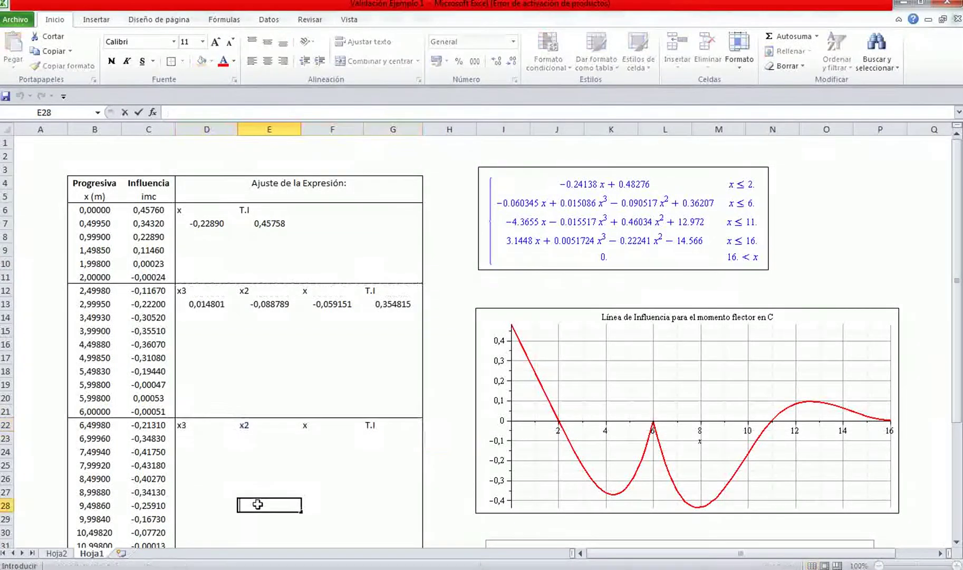
# Begin an ESTIMACION.LINEAL formula in D23 with C21:C32 as the known y values and B21:B32 as the known x values
pyautogui.click(187, 438)
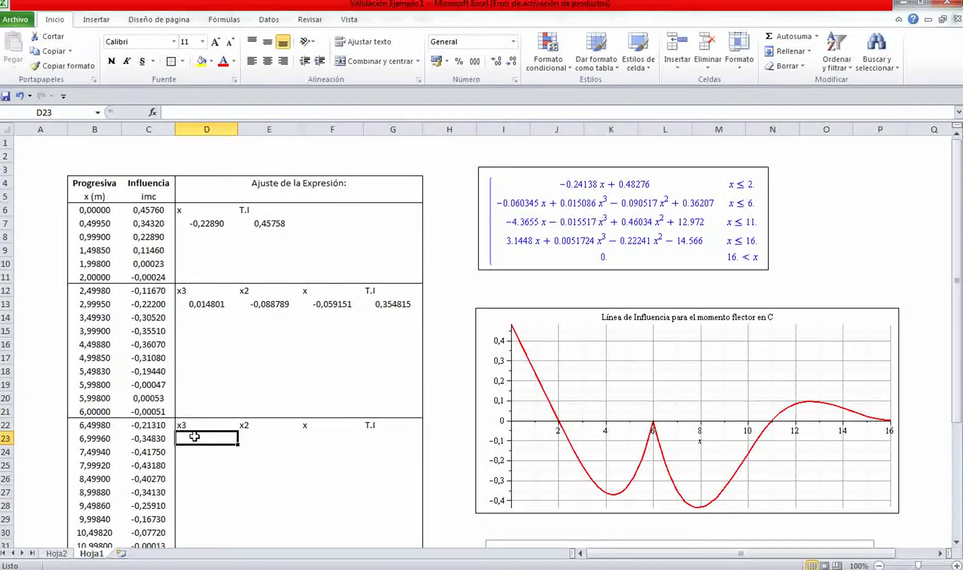
pyautogui.write('E')
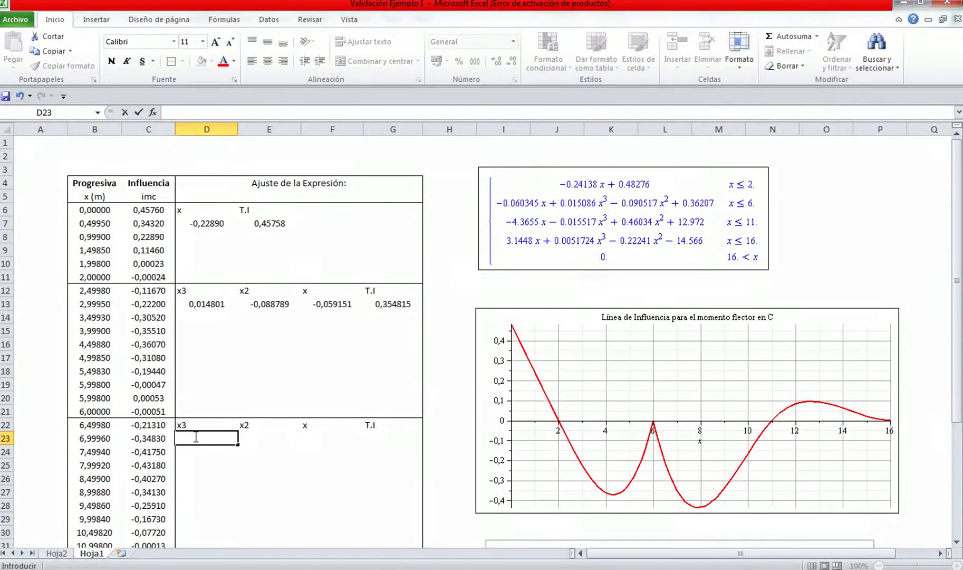
pyautogui.write('=EST')
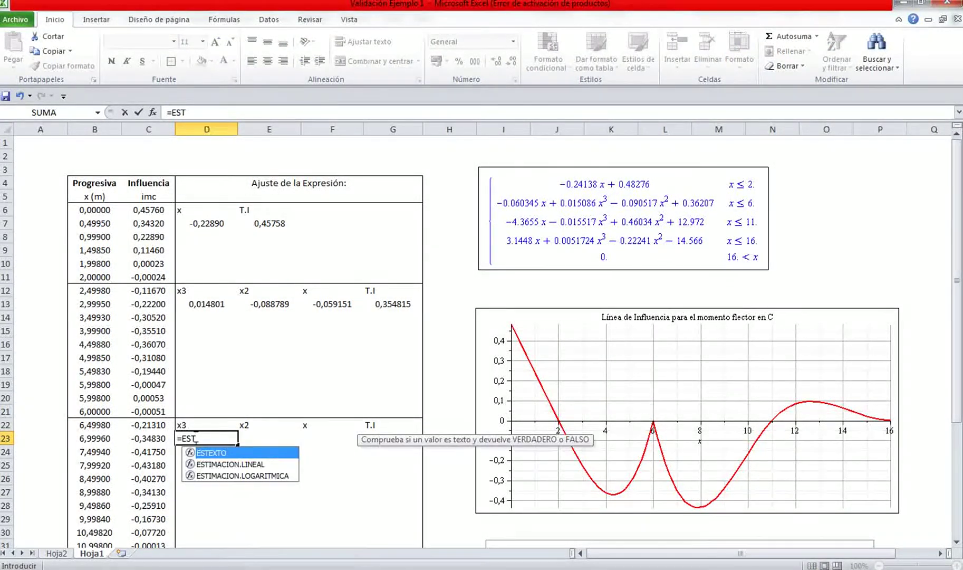
pyautogui.doubleClick(232, 465)
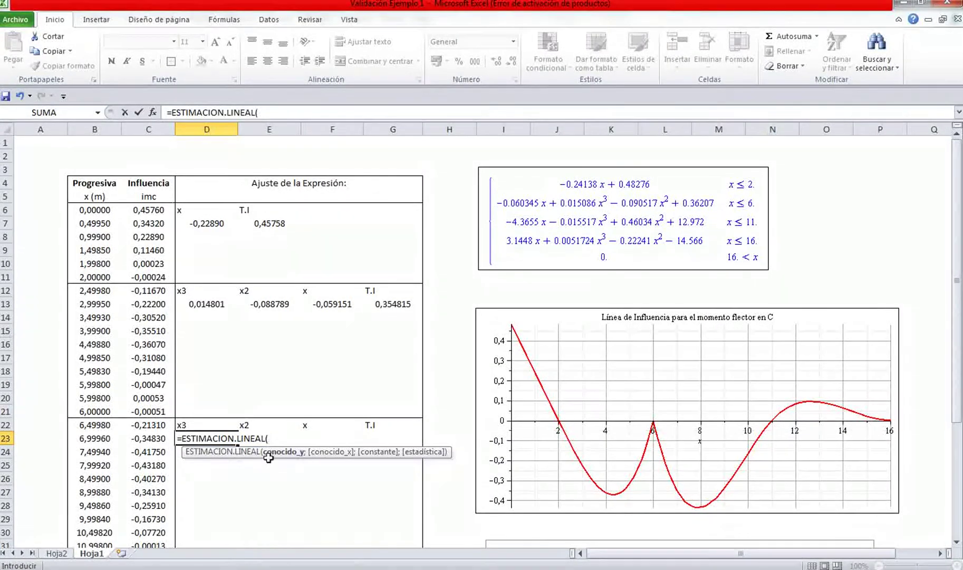
pyautogui.scroll(-2, 171, 445)
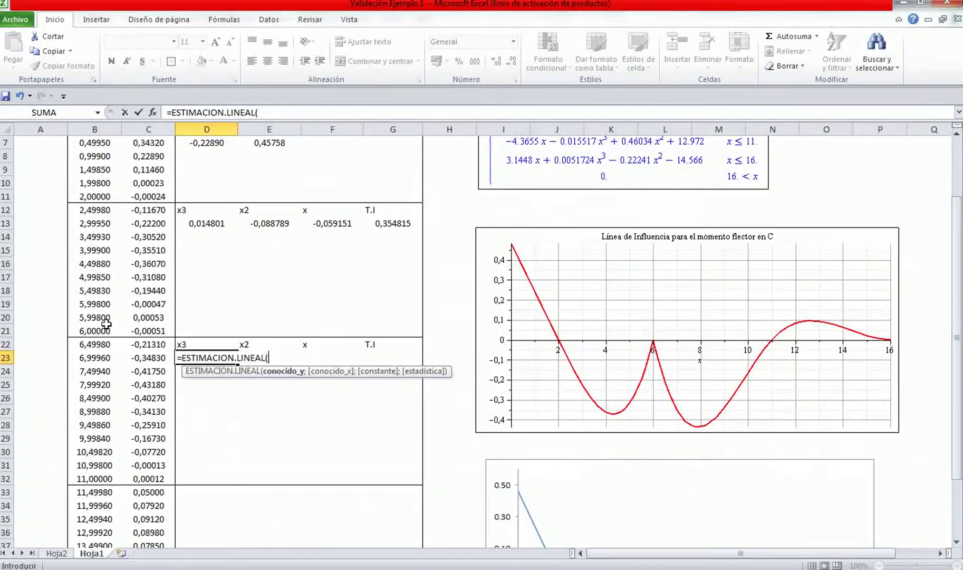
pyautogui.moveTo(137, 330); pyautogui.dragTo(164, 478)
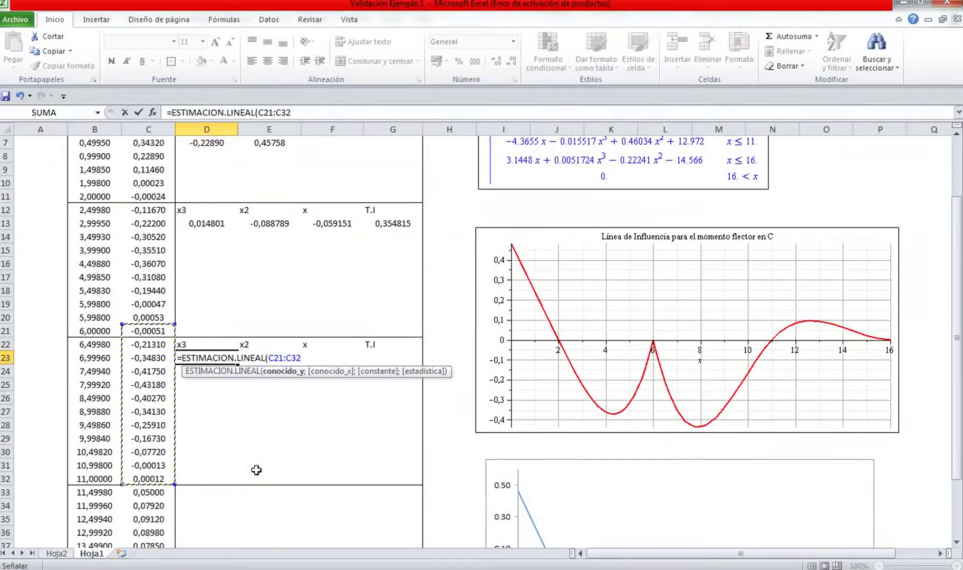
pyautogui.write(';')
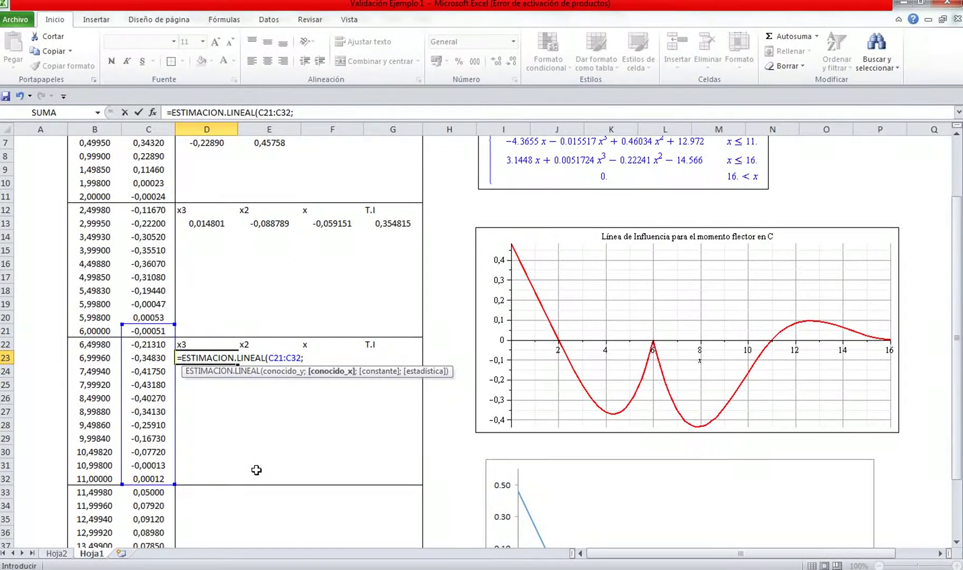
pyautogui.moveTo(87, 331); pyautogui.dragTo(98, 478)
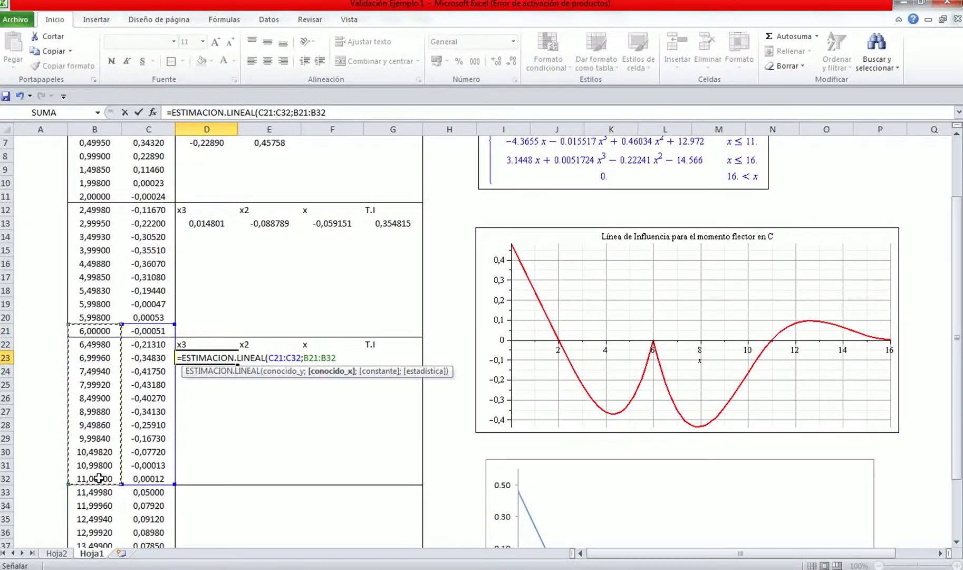
# Complete the D23 formula with constant verdadero and statistics falso, and enter it
pyautogui.write(';')
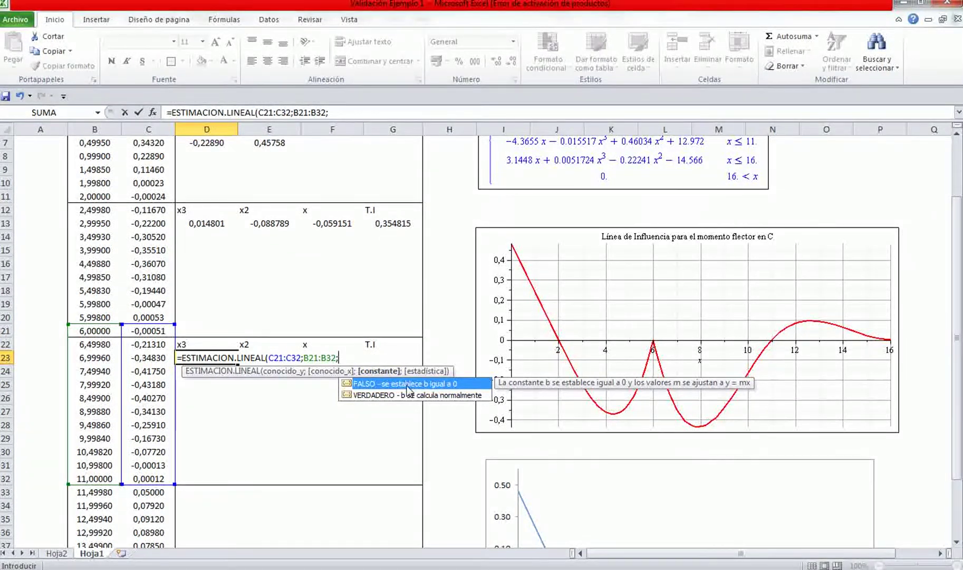
pyautogui.click(395, 396)
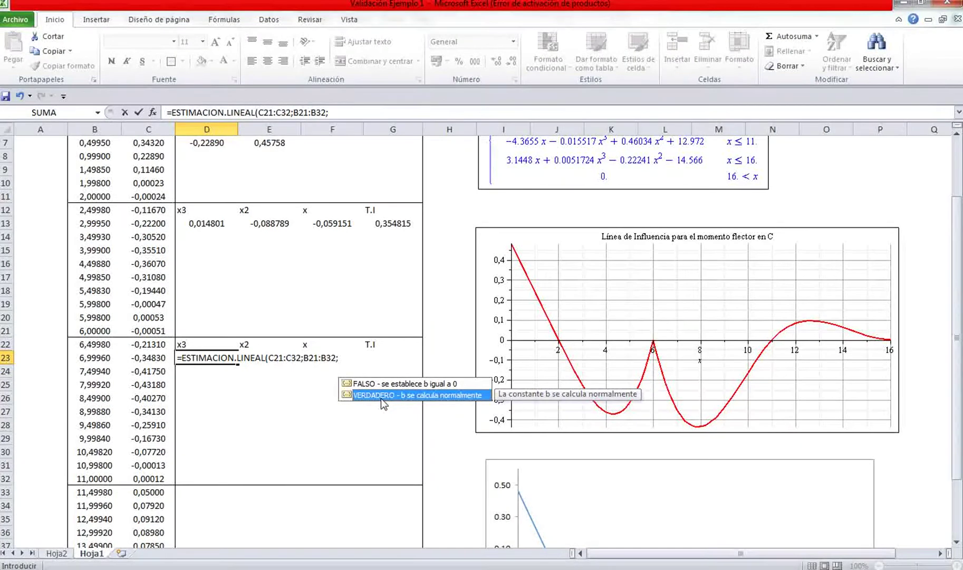
pyautogui.click(357, 361)
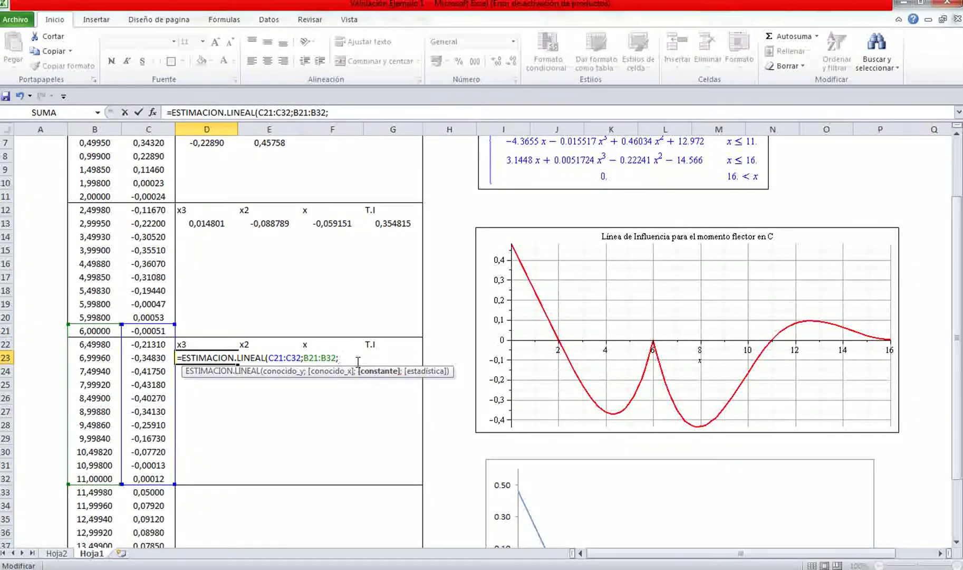
pyautogui.write('verdadero')
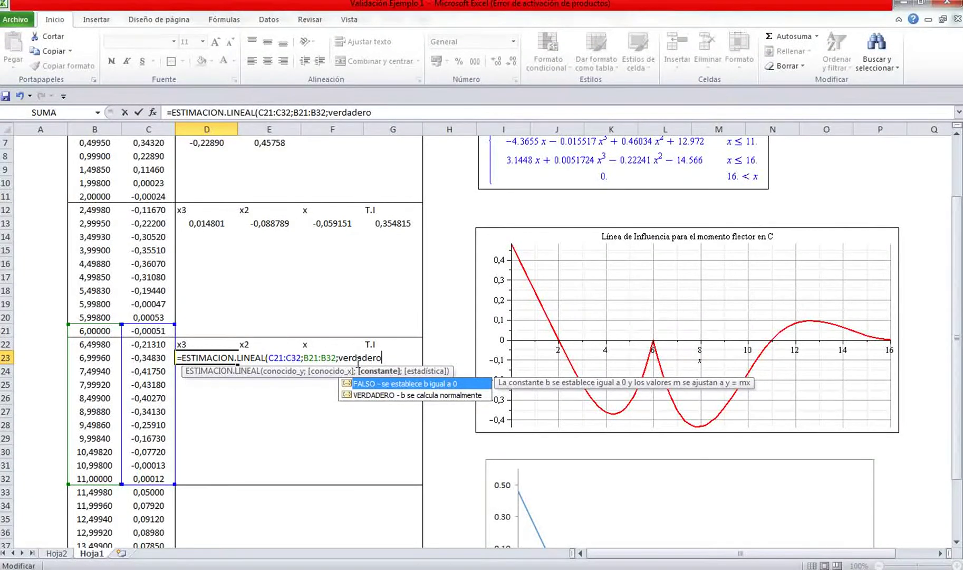
pyautogui.write(';')
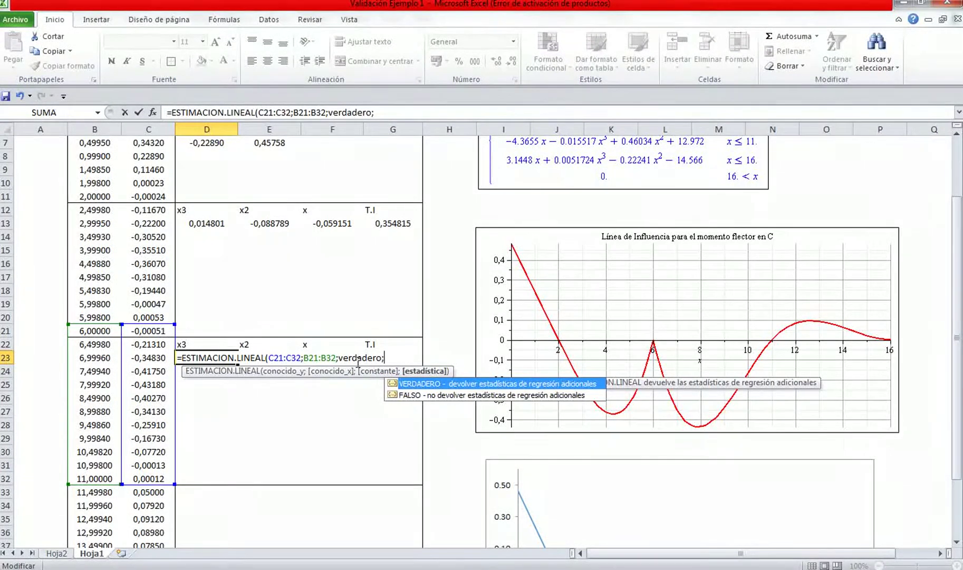
pyautogui.write('falso')
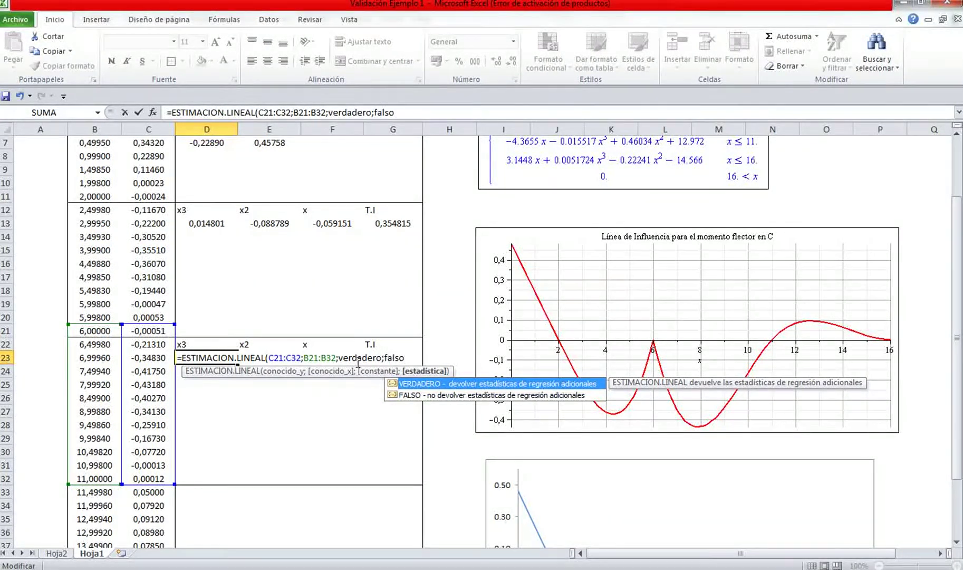
pyautogui.write(')')
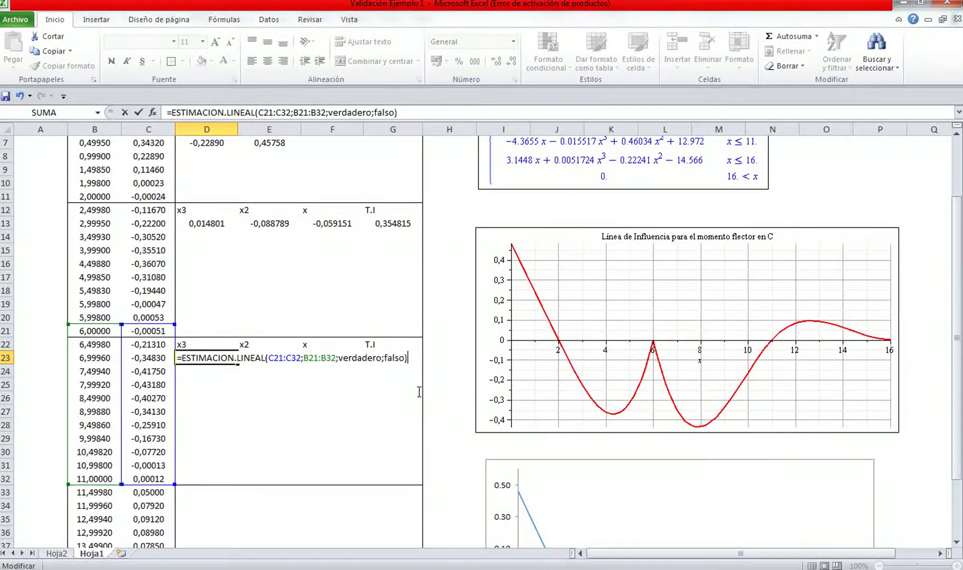
pyautogui.press('Return')
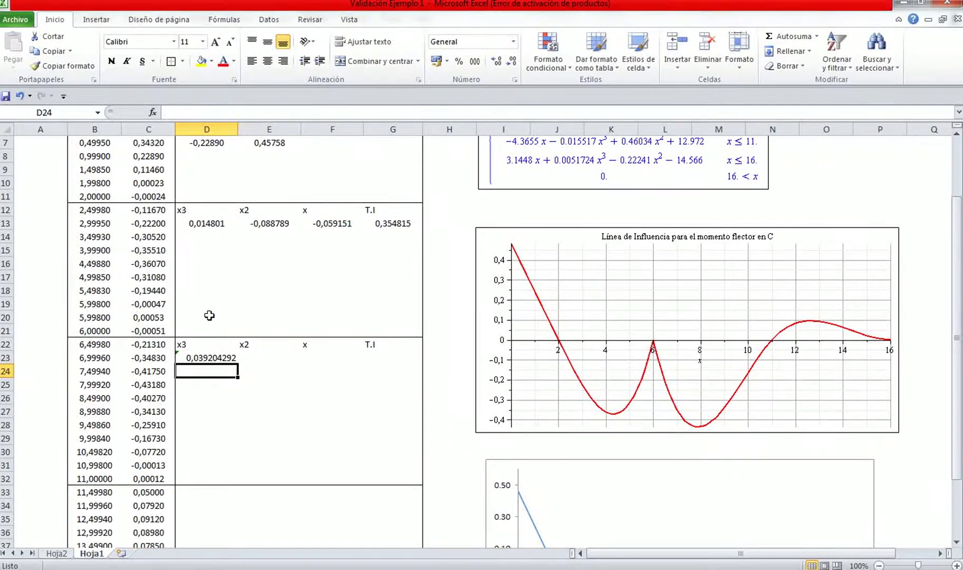
# Copy the exponent array ^{1\2\3} from the D13 formula, add it after B21:B32 in the D23 formula and enter it
pyautogui.click(211, 226)
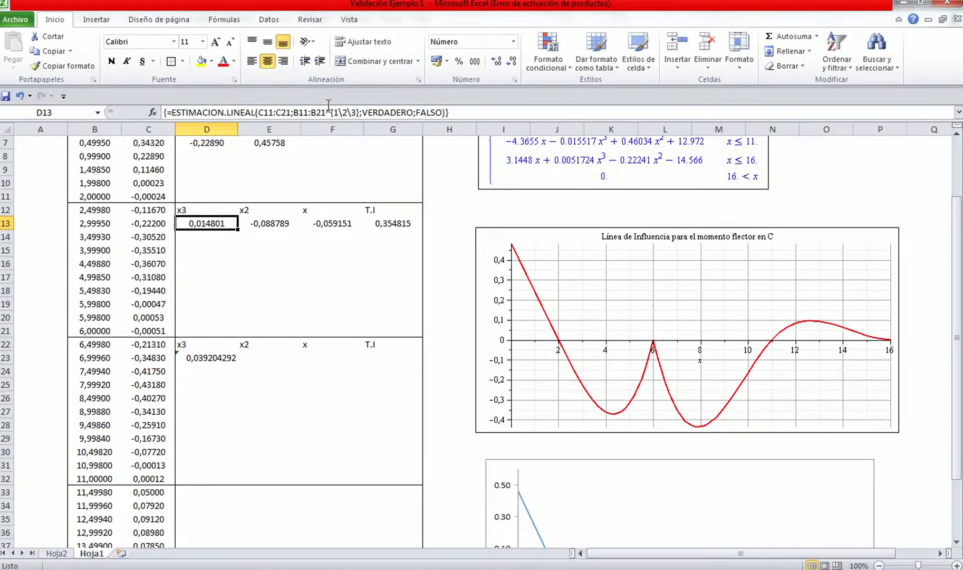
pyautogui.moveTo(331, 112); pyautogui.dragTo(362, 112)
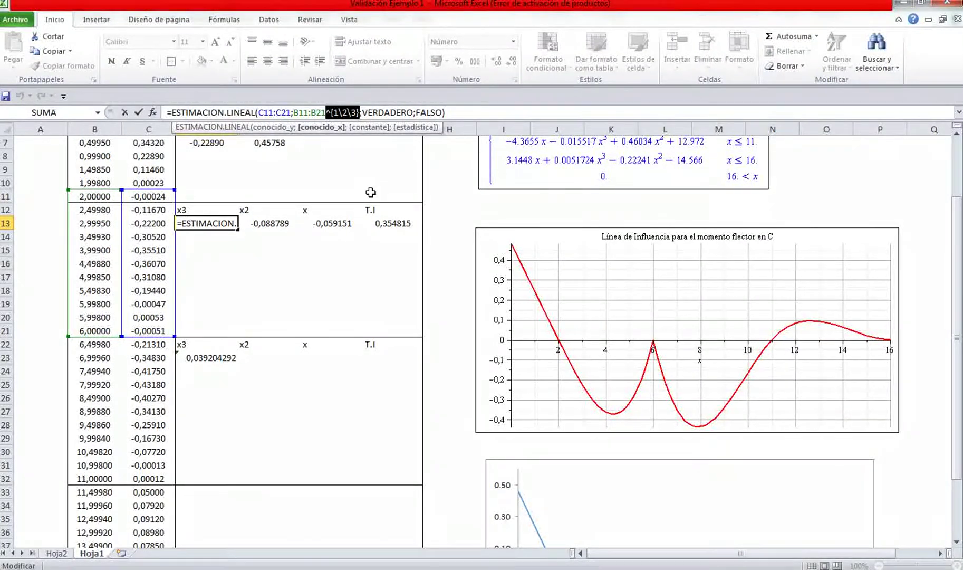
pyautogui.hotkey('ctrl', 'c')
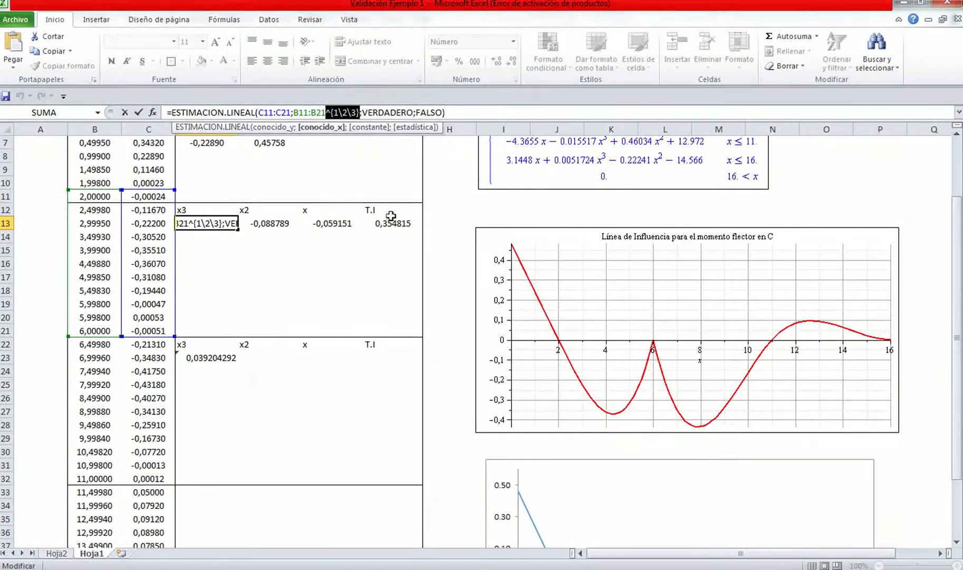
pyautogui.press('Escape')
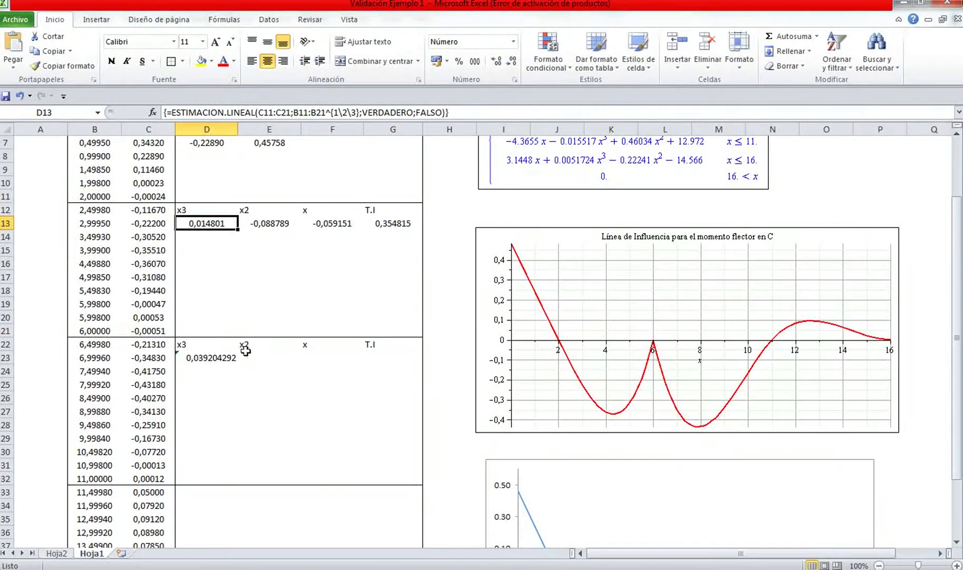
pyautogui.click(232, 358)
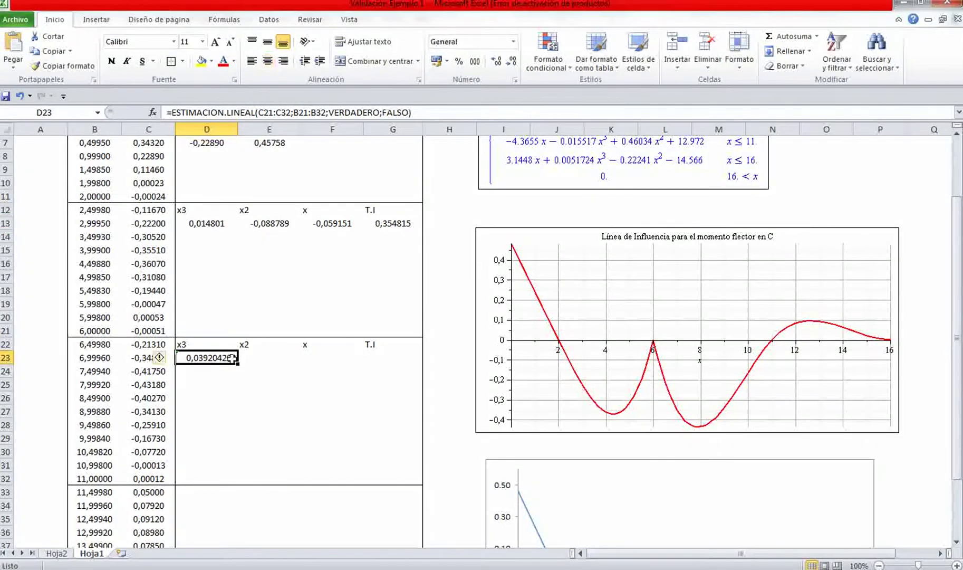
pyautogui.click(320, 113)
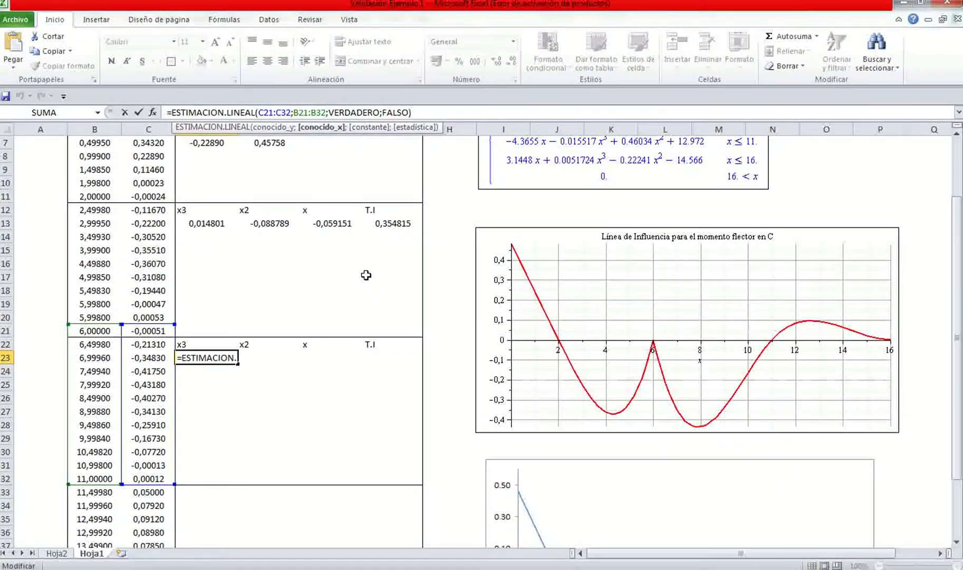
pyautogui.write('^{1\\2\\3}')
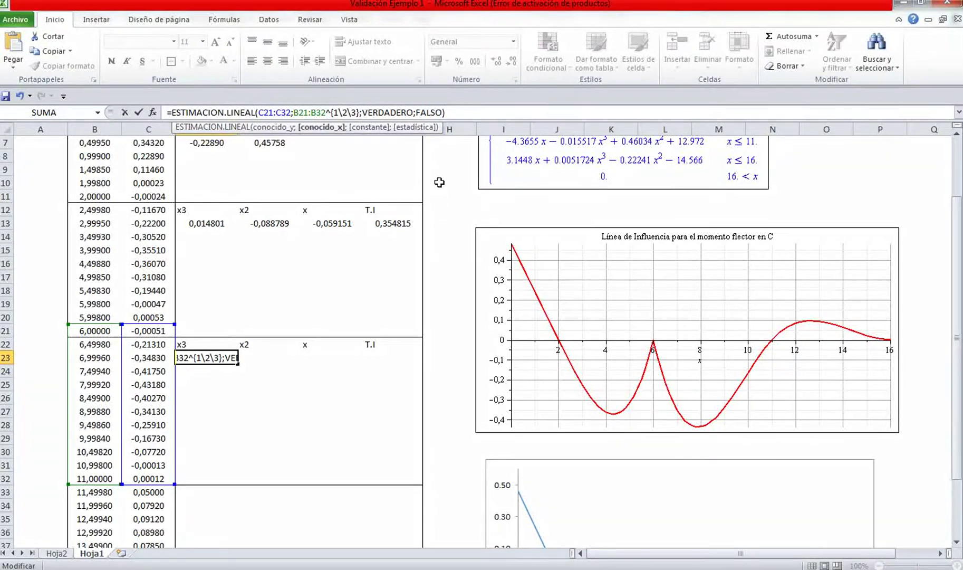
pyautogui.click(459, 113)
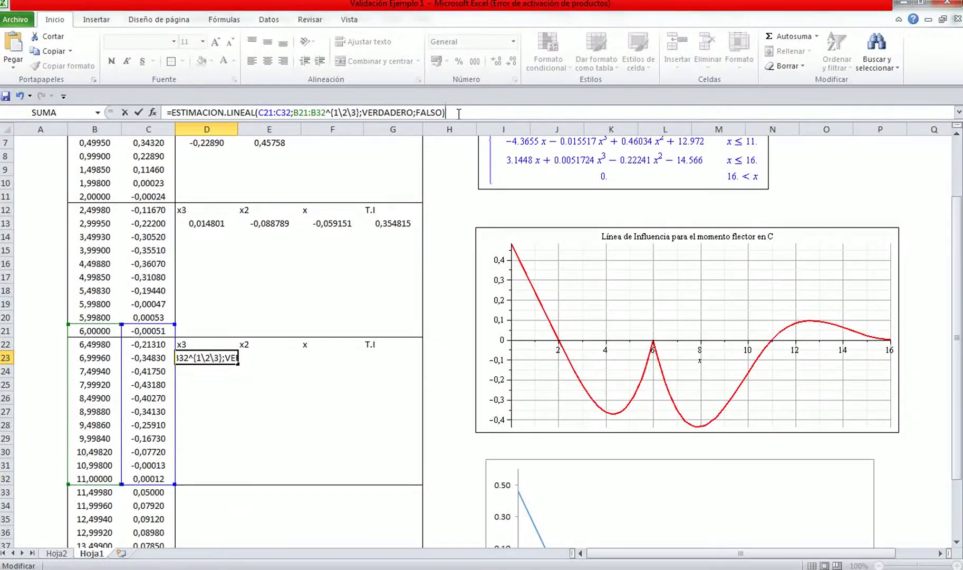
pyautogui.press('Return')
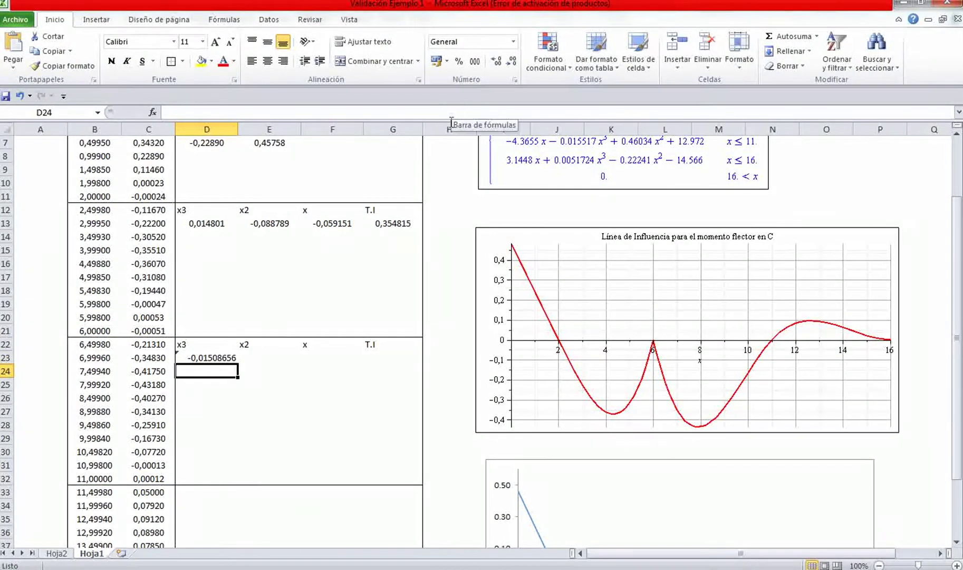
pyautogui.doubleClick(202, 358)
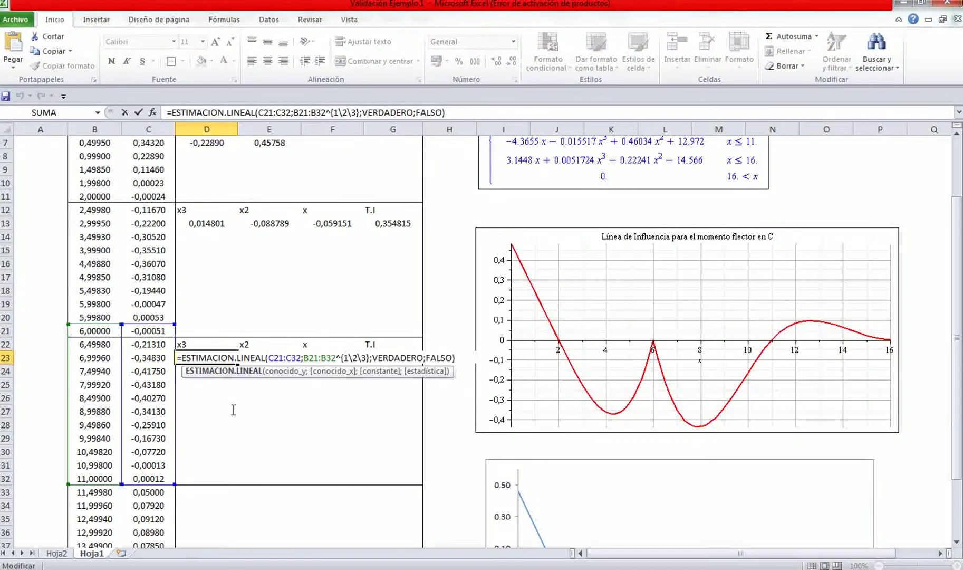
pyautogui.click(206, 411)
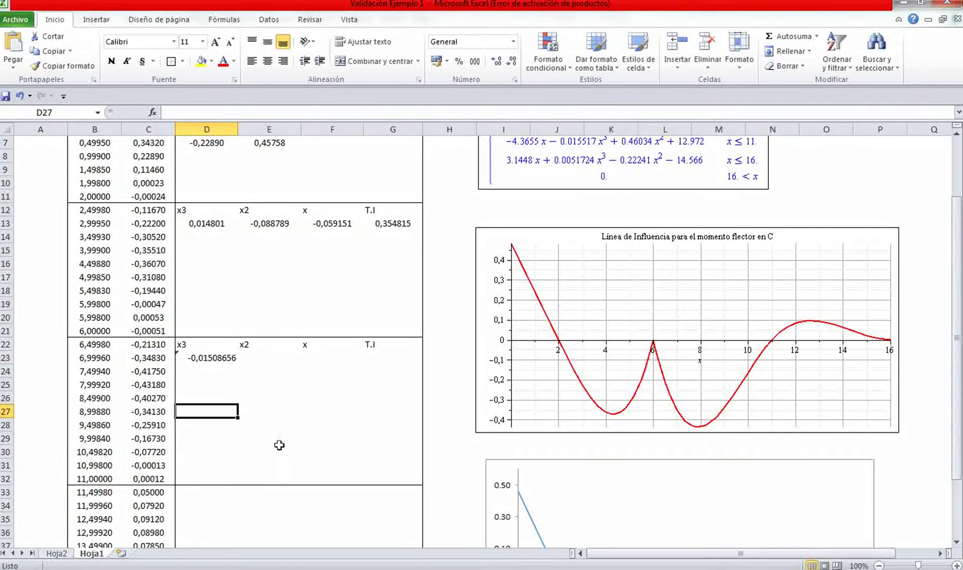
pyautogui.doubleClick(188, 356)
pyautogui.doubleClick(197, 424)
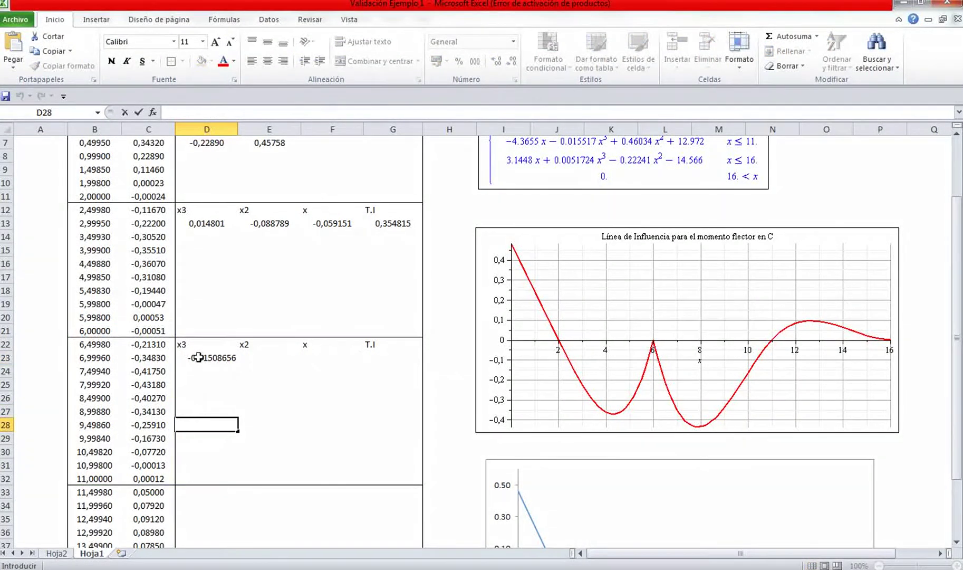
pyautogui.doubleClick(198, 357)
pyautogui.doubleClick(199, 409)
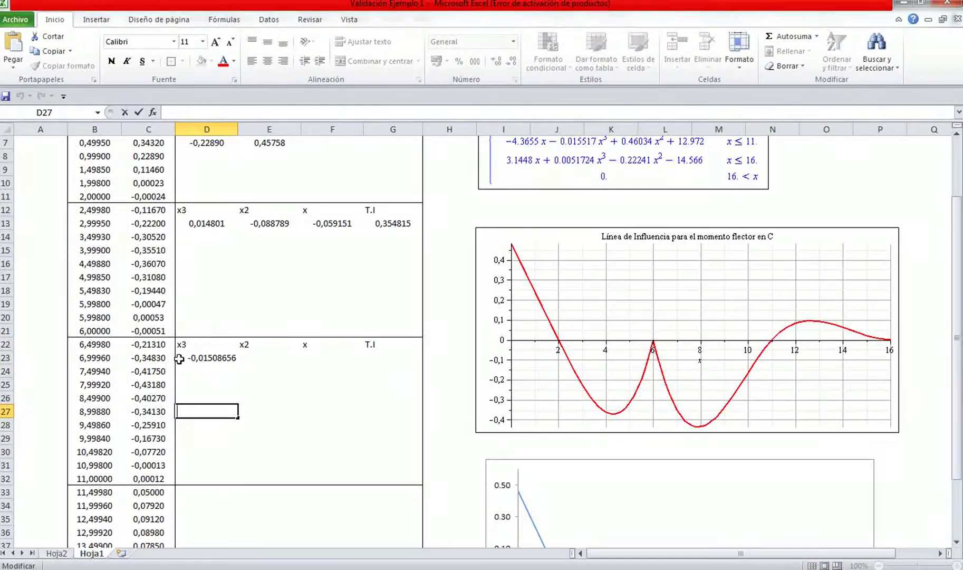
pyautogui.moveTo(180, 358); pyautogui.dragTo(399, 360)
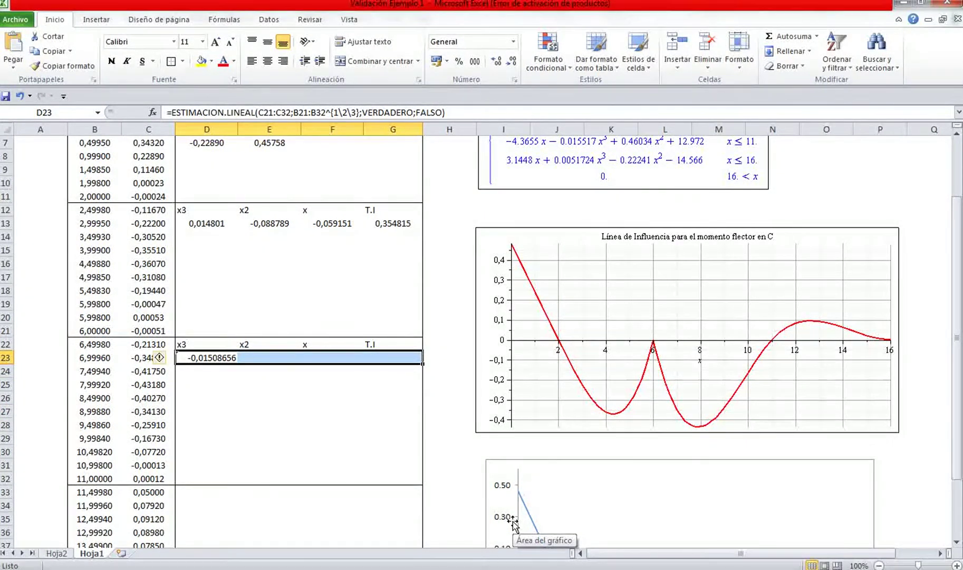
pyautogui.press('F2')
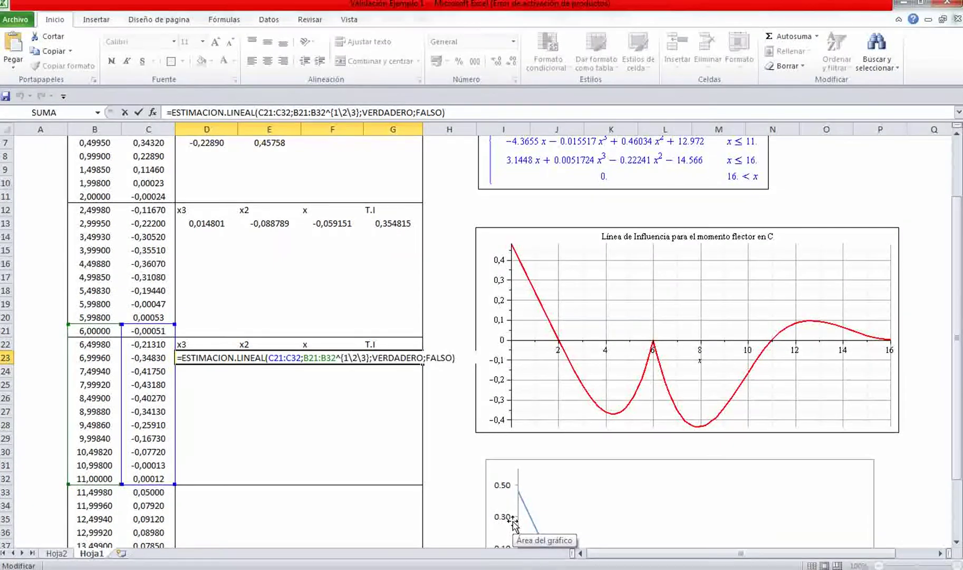
pyautogui.press('Return')
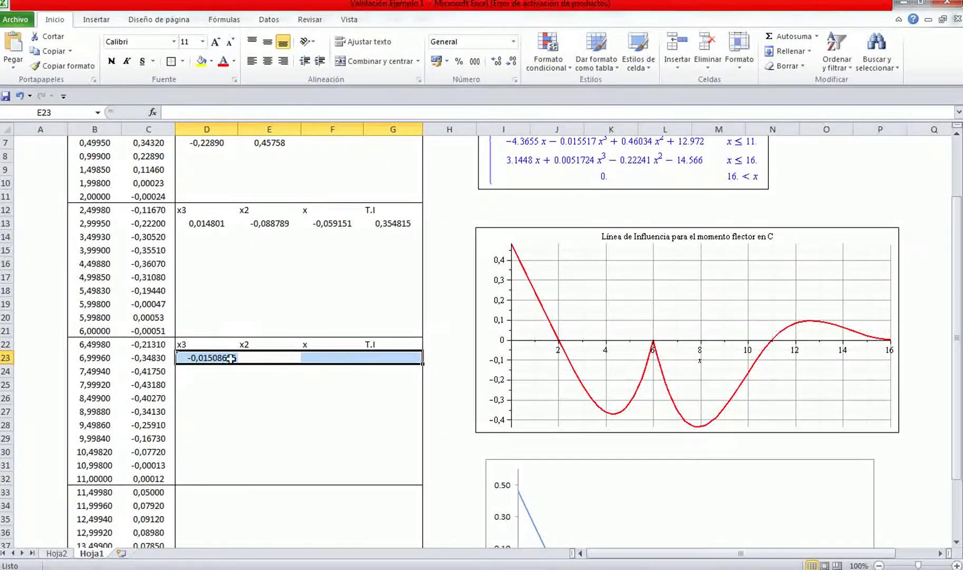
pyautogui.click(233, 413)
pyautogui.doubleClick(211, 357)
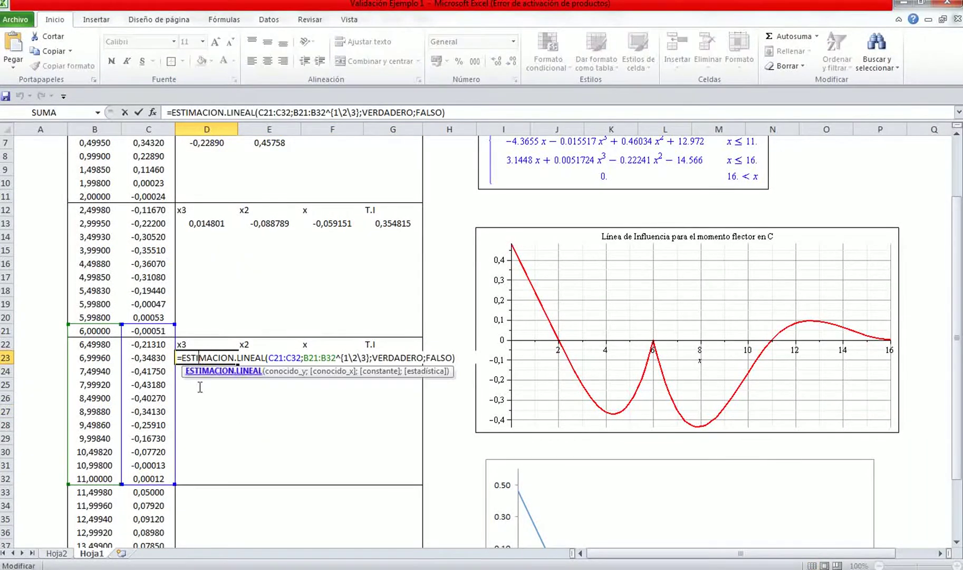
pyautogui.click(200, 391)
# Enter the D23 ESTIMACION.LINEAL formula as an array formula across D23:G23
pyautogui.moveTo(191, 357); pyautogui.dragTo(382, 359)
pyautogui.press('F2')
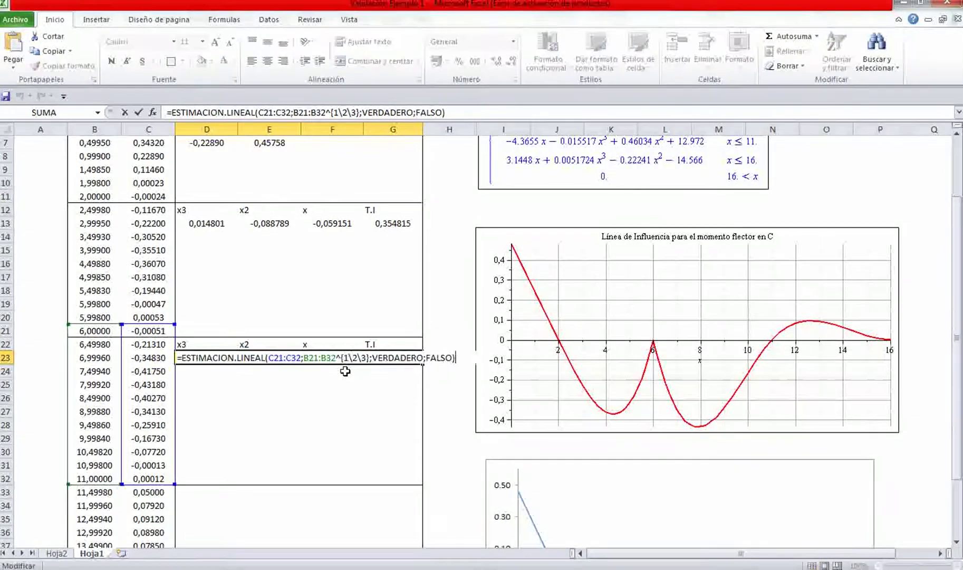
pyautogui.hotkey('ctrl', 'shift', 'Return')
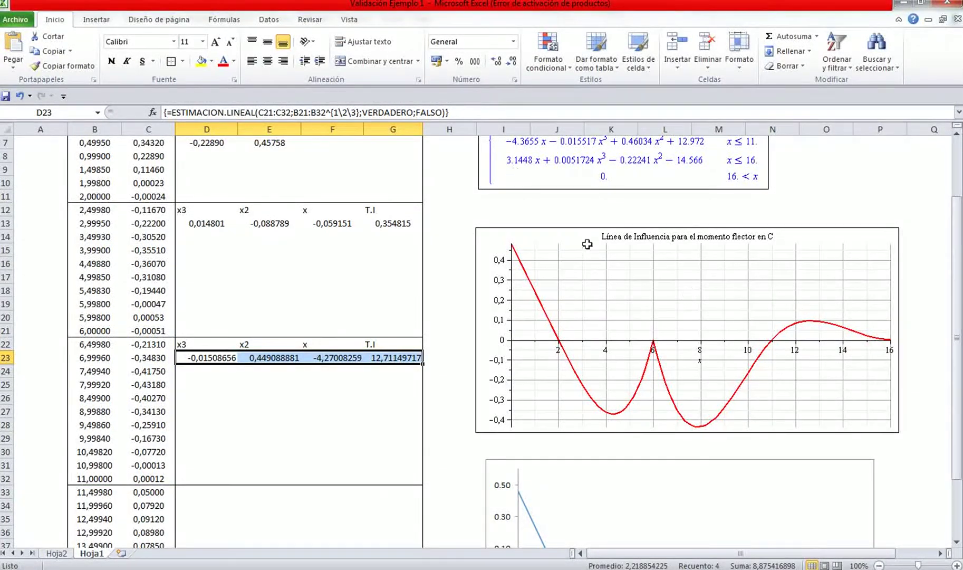
# Format the third segment's coefficients in D23:G23 to six decimal places and centre them
pyautogui.scroll(2, 688, 296)
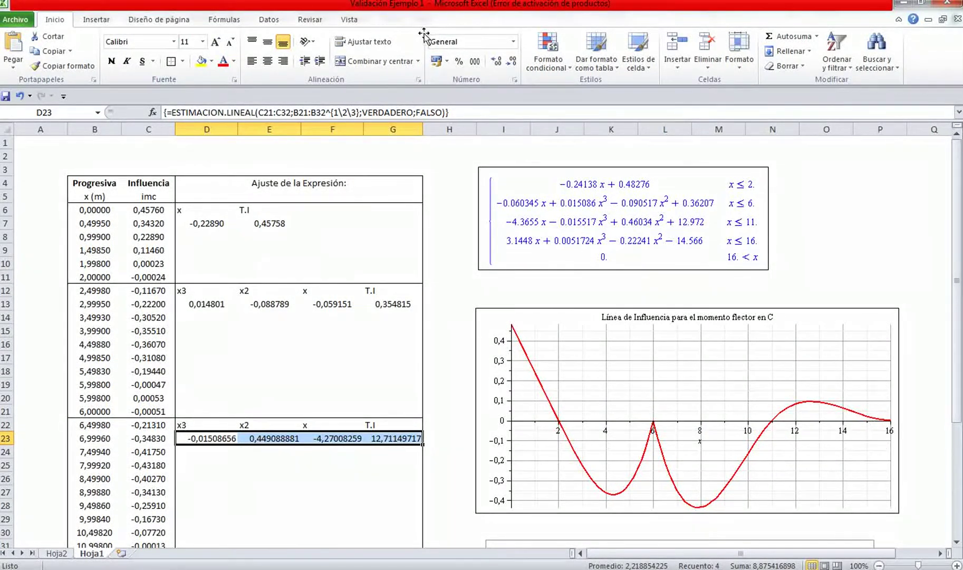
pyautogui.click(496, 61)
pyautogui.click(512, 61)
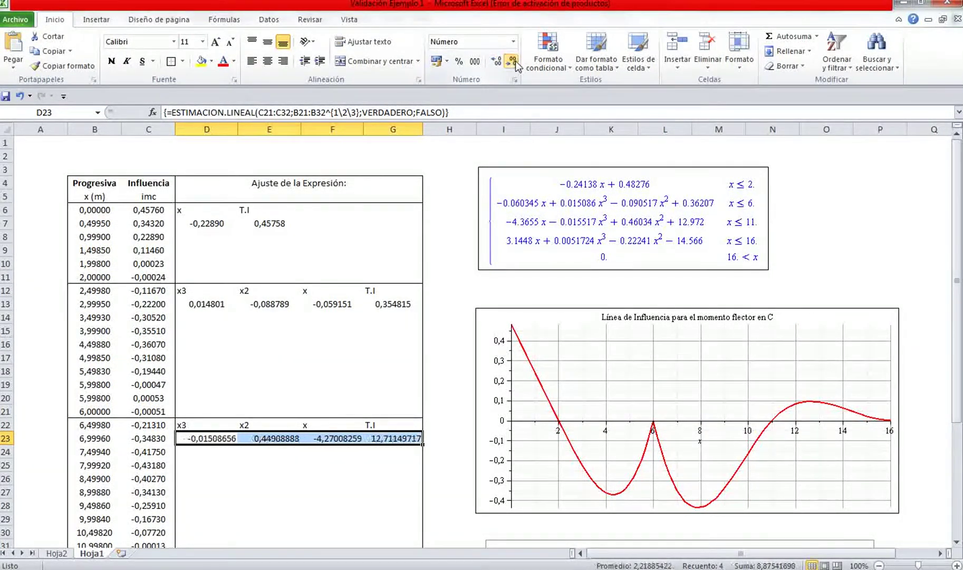
pyautogui.click(513, 61)
pyautogui.click(512, 61)
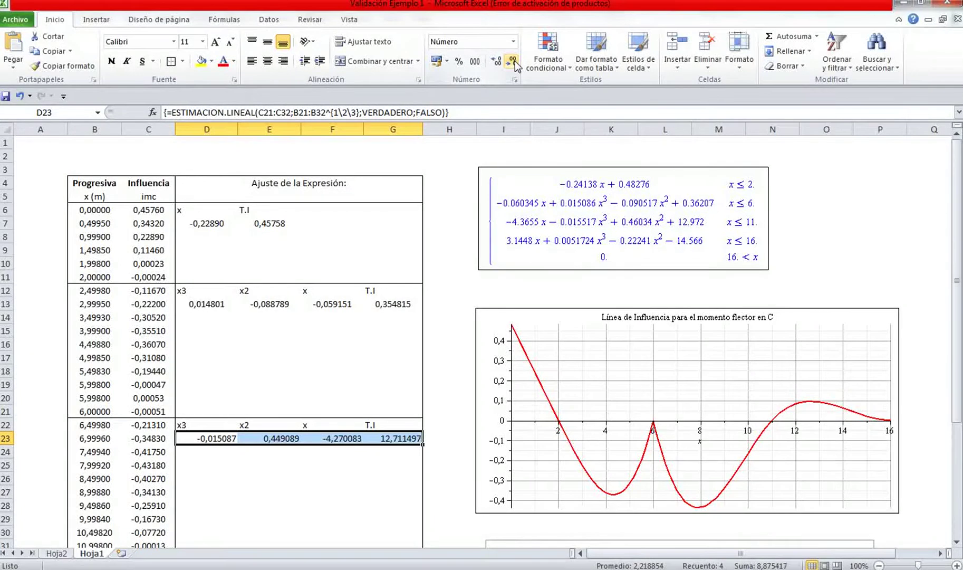
pyautogui.click(267, 61)
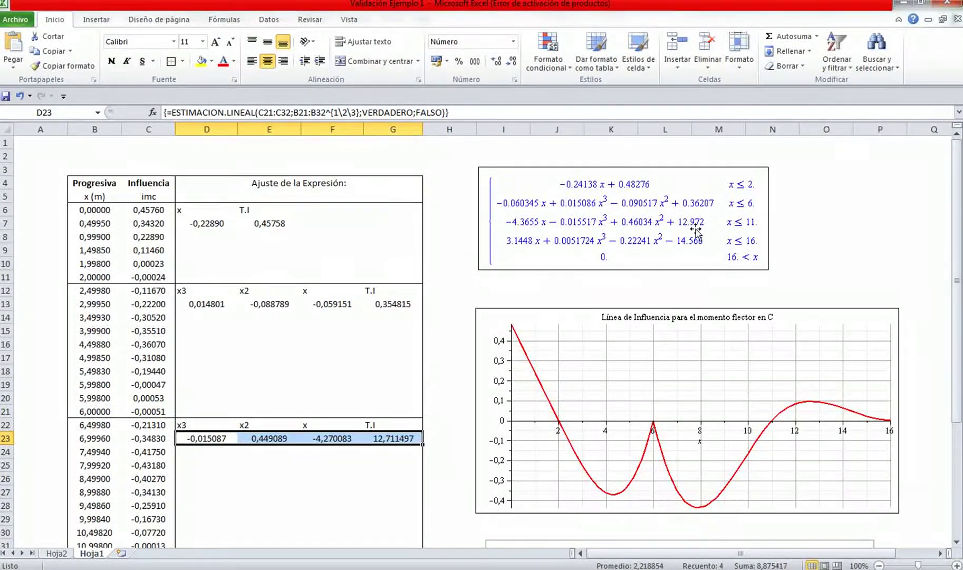
# Copy the coefficient headings x3, x2, x and T.I from D22:G22 to D33:G33 for the fourth segment
pyautogui.scroll(-5, 409, 419)
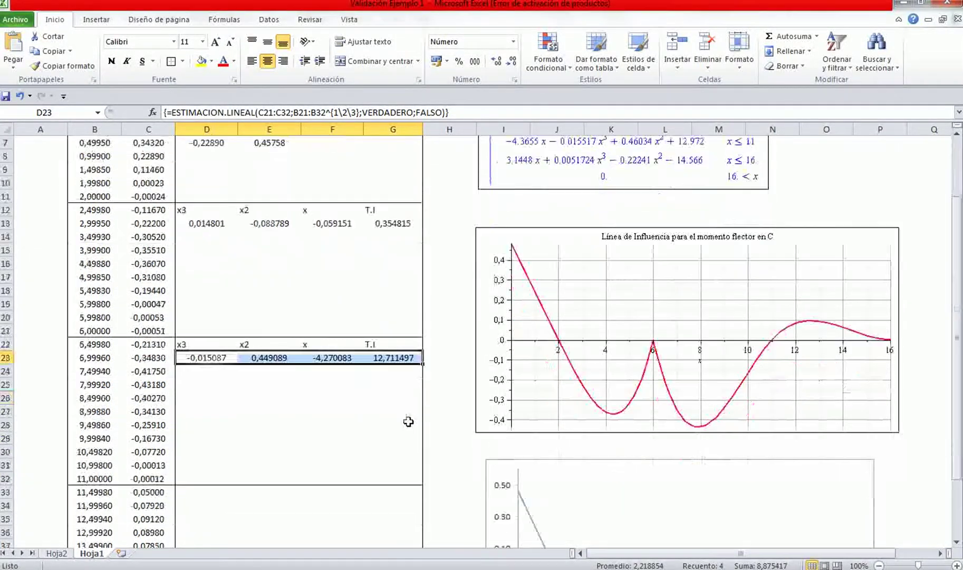
pyautogui.scroll(4, 580, 316)
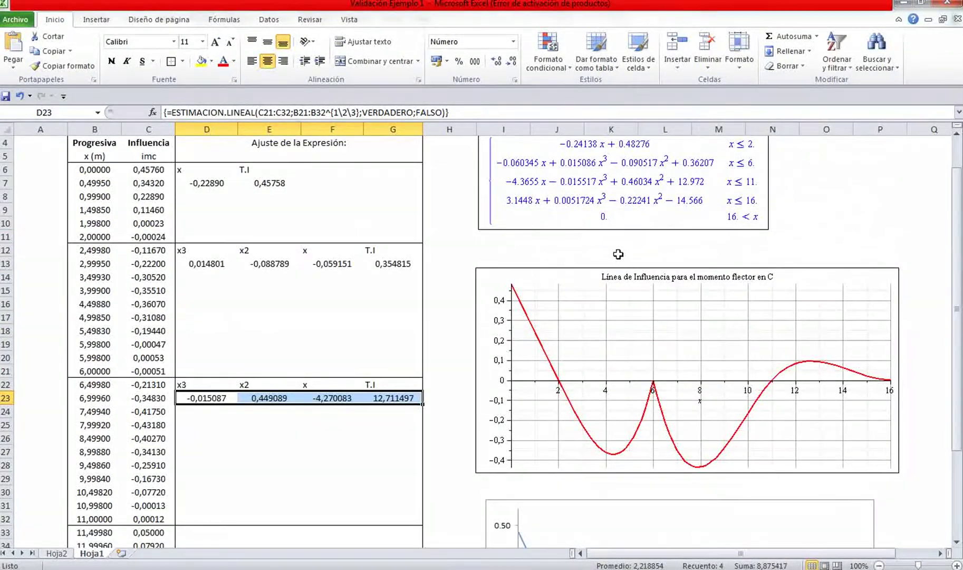
pyautogui.scroll(1, 623, 263)
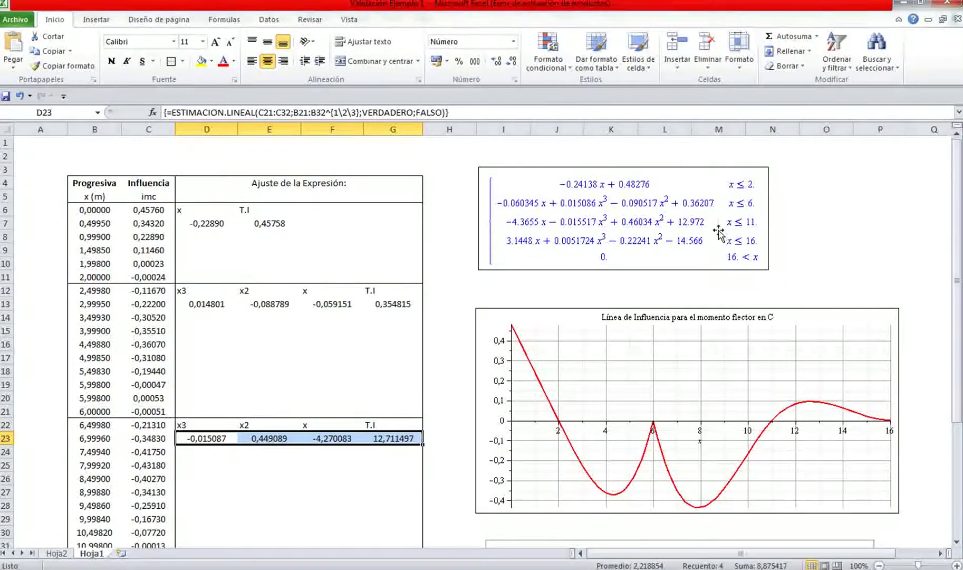
pyautogui.scroll(-2, 582, 253)
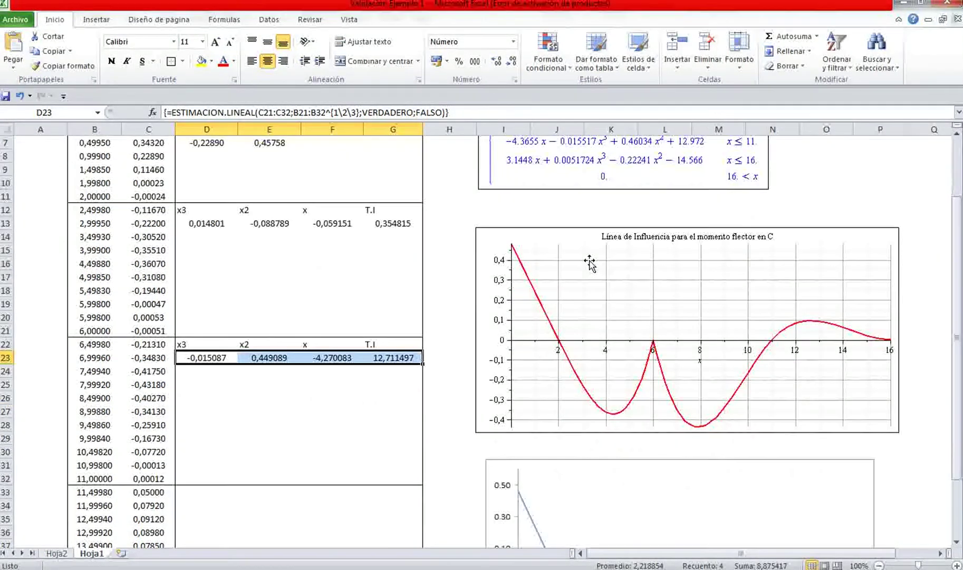
pyautogui.scroll(-2, 591, 266)
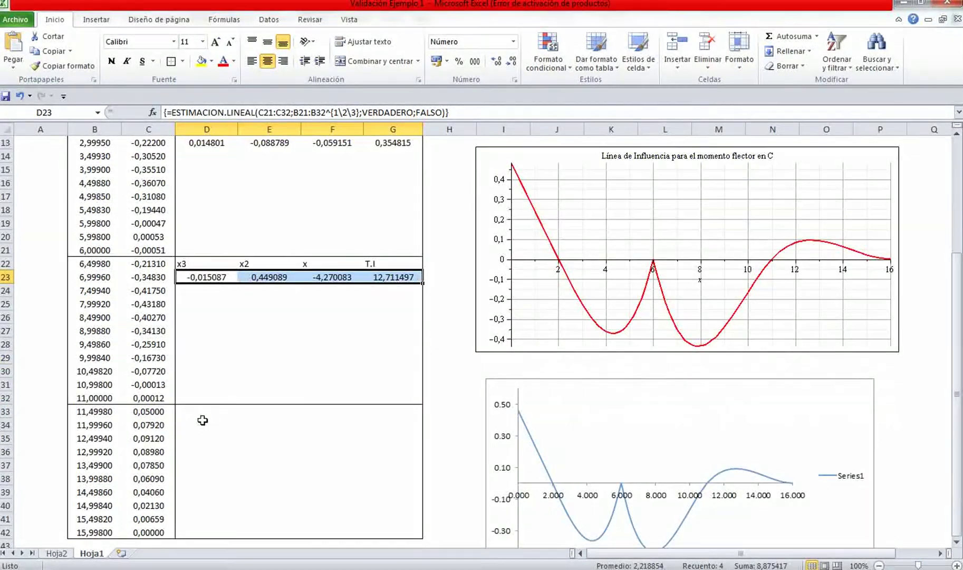
pyautogui.click(185, 263)
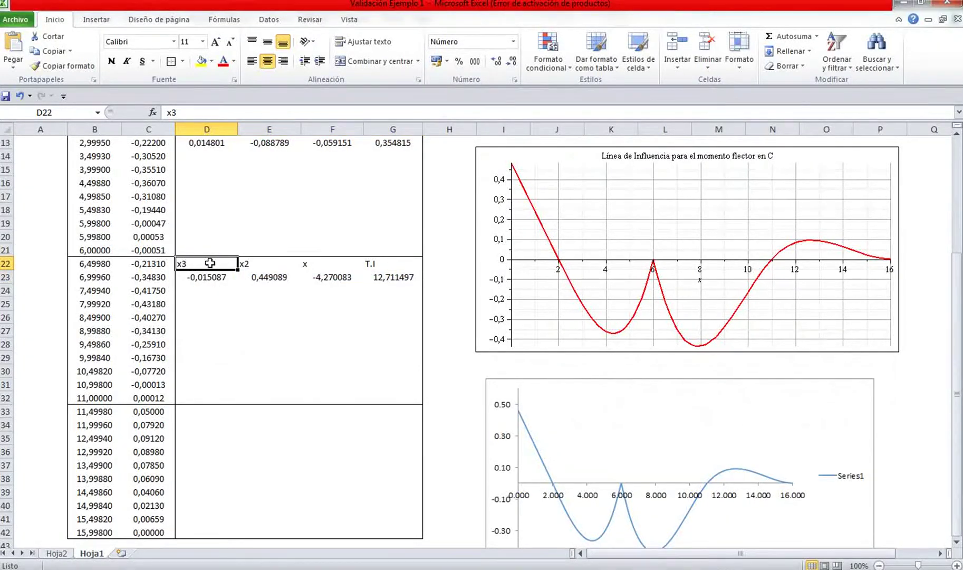
pyautogui.moveTo(209, 263); pyautogui.dragTo(366, 262)
pyautogui.scroll(3, 620, 333)
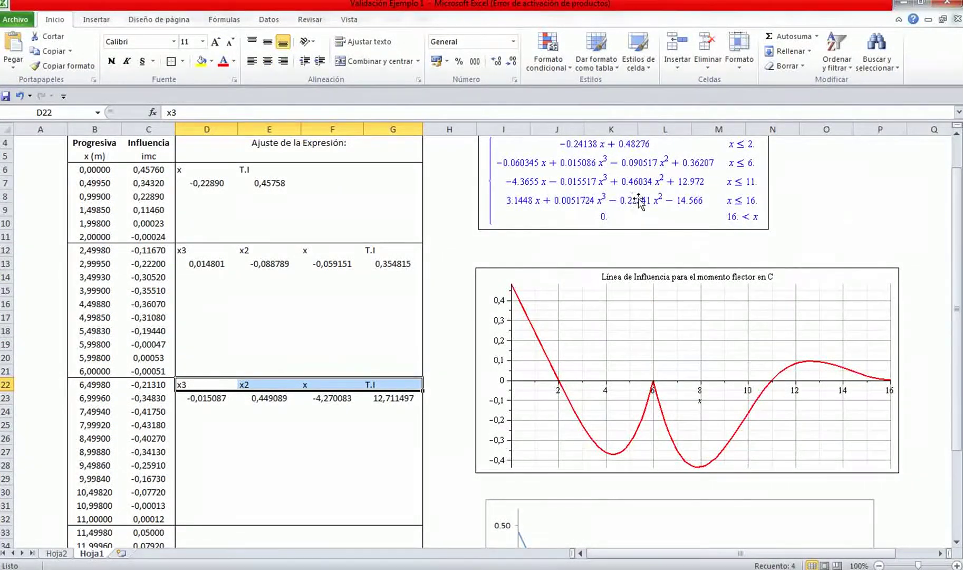
pyautogui.scroll(-1, 430, 400)
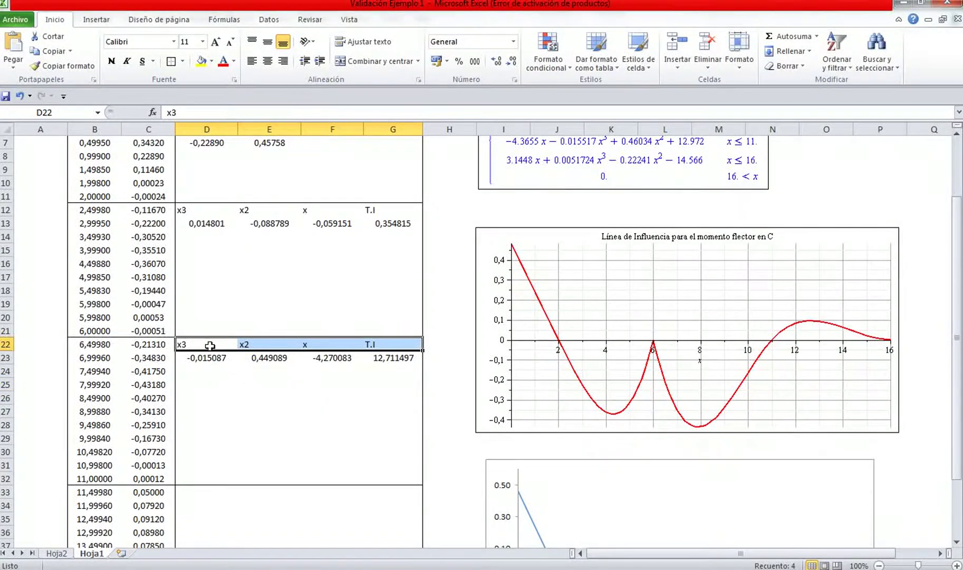
pyautogui.hotkey('ctrl', 'c')
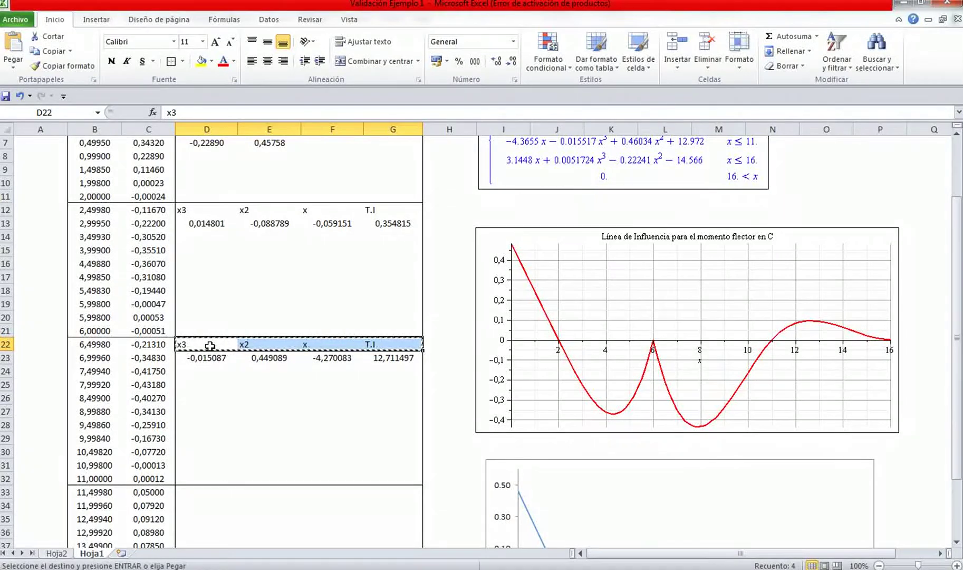
pyautogui.click(188, 491)
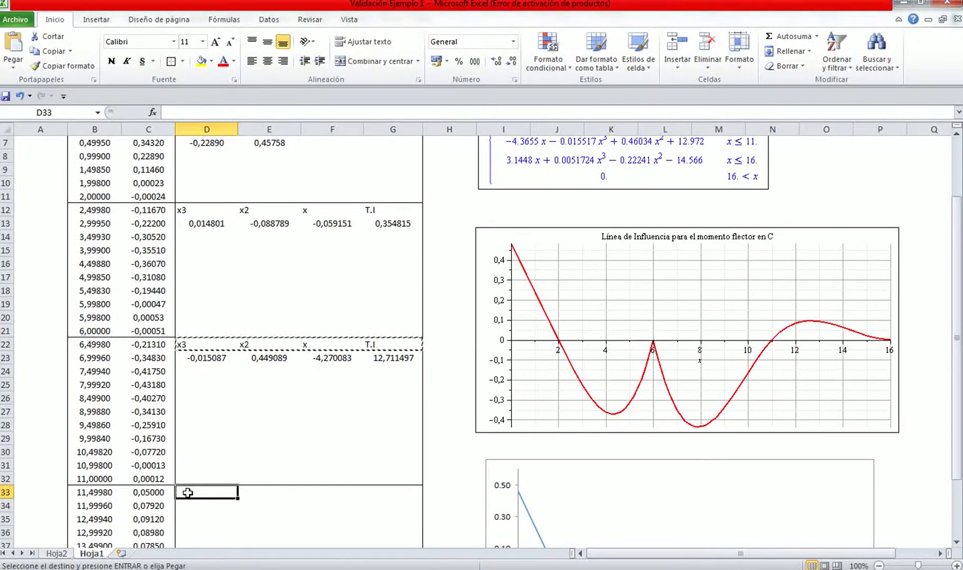
pyautogui.hotkey('ctrl', 'v')
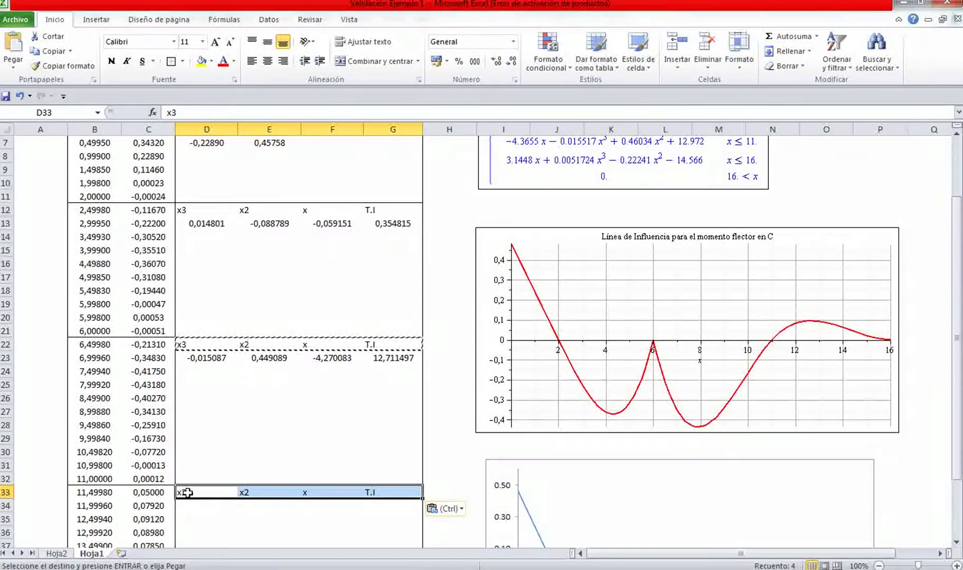
# Copy the exponent array ^{1\2\3} from the D23 formula and re-enter that array formula
pyautogui.doubleClick(193, 507)
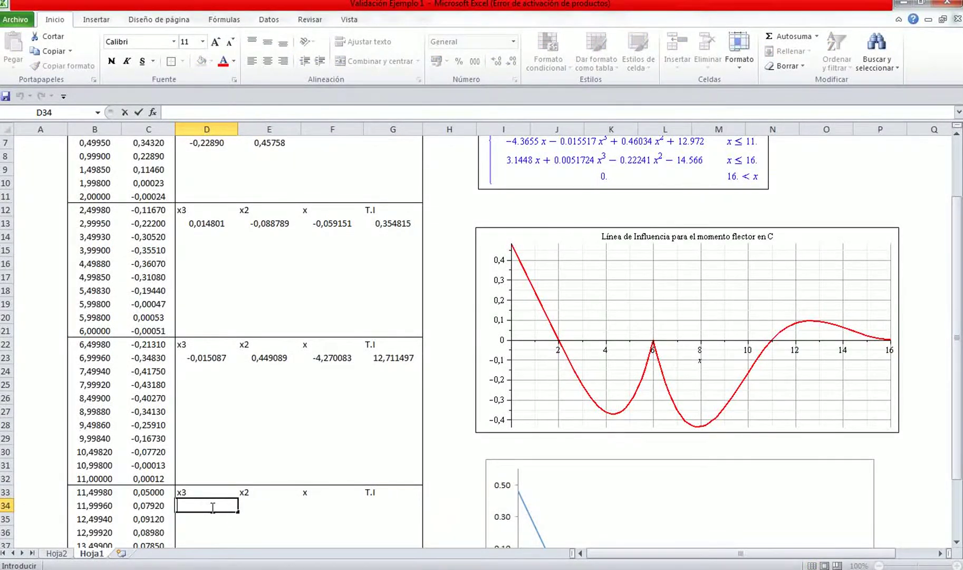
pyautogui.click(209, 366)
pyautogui.doubleClick(209, 355)
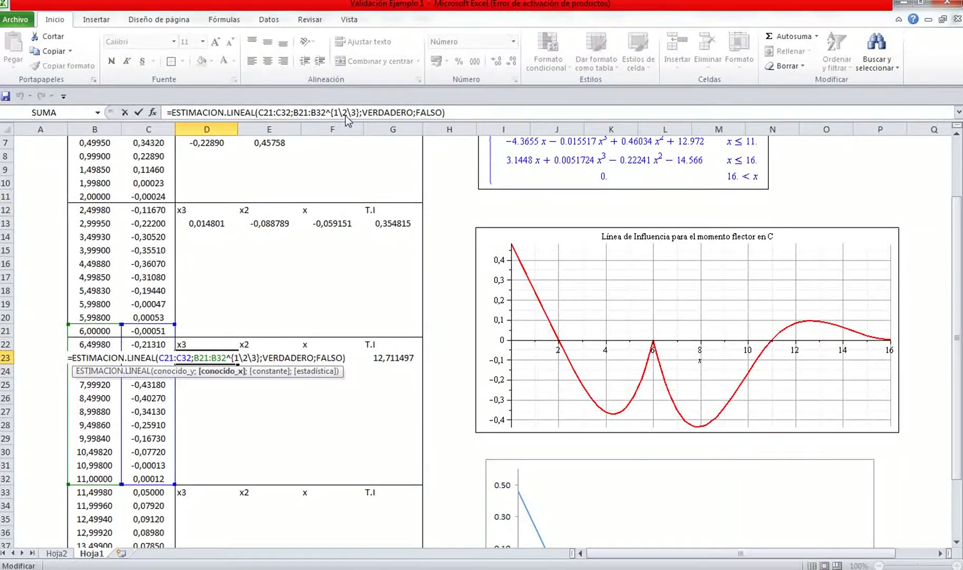
pyautogui.moveTo(359, 113); pyautogui.dragTo(325, 113)
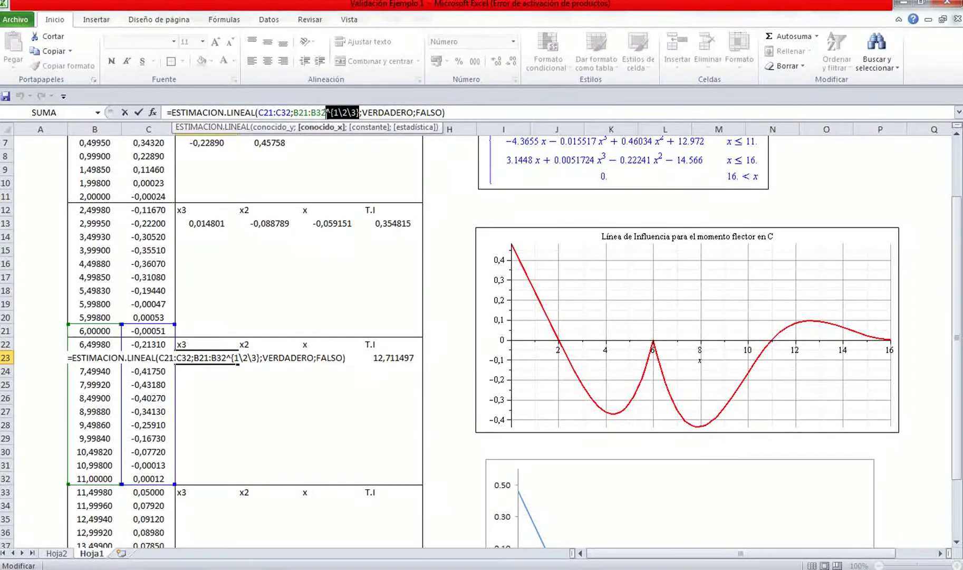
pyautogui.hotkey('ctrl', 'c')
pyautogui.hotkey('ctrl', 'shift', 'Return')
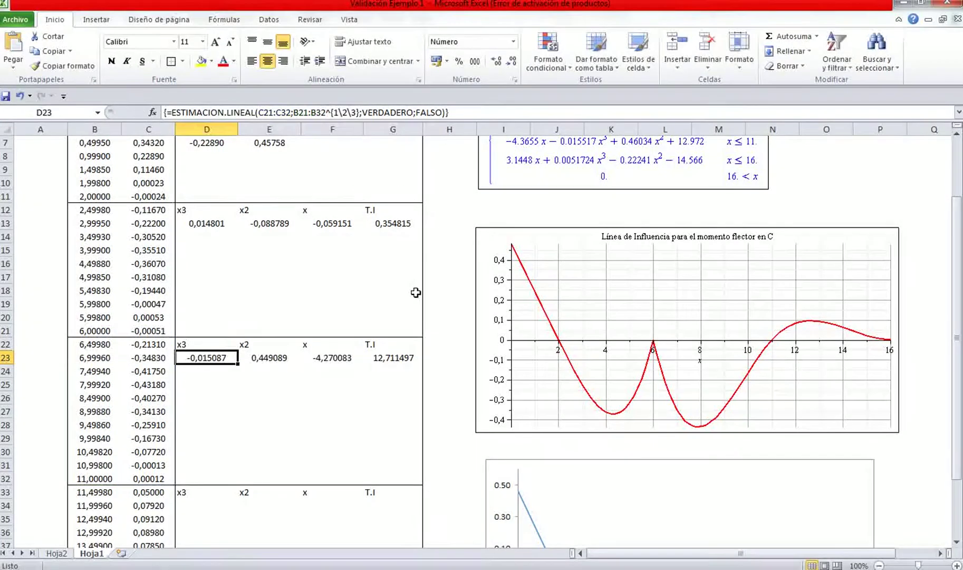
# Begin an ESTIMACION.LINEAL formula in D34 with C32:C42 as the known y values and B32:B42 as the known x values
pyautogui.scroll(-4, 248, 454)
pyautogui.click(192, 347)
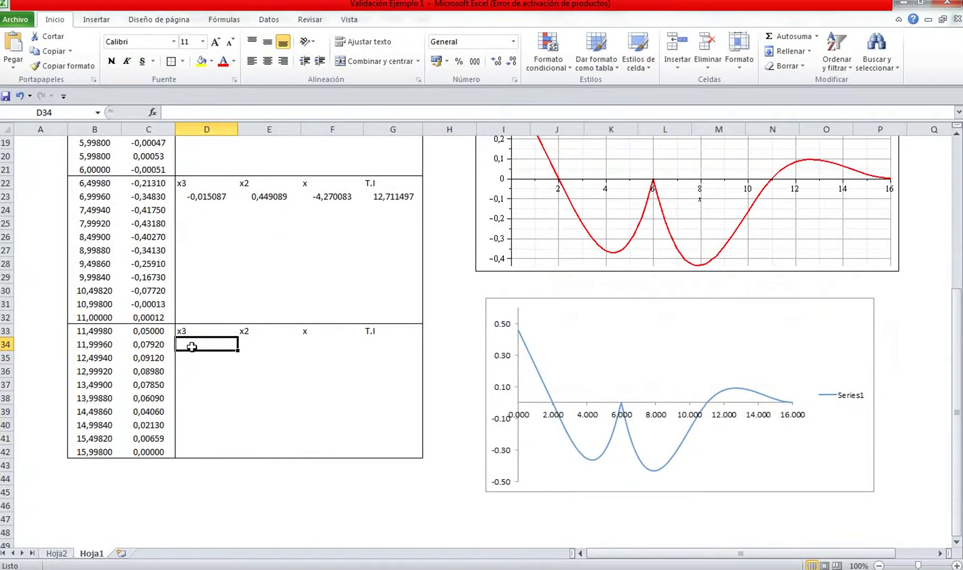
pyautogui.write('=estui')
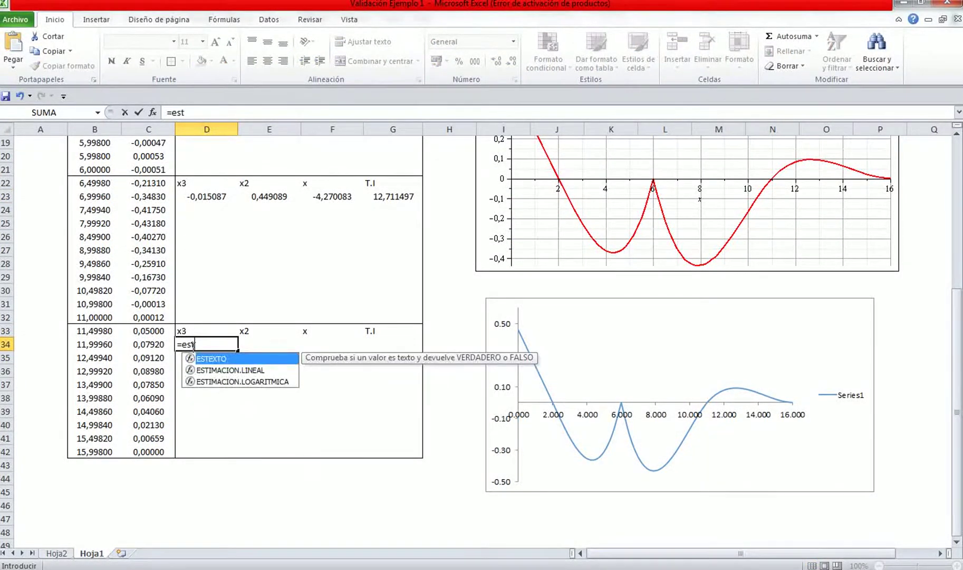
pyautogui.press('BackSpace')
pyautogui.press('BackSpace')
pyautogui.click(248, 370)
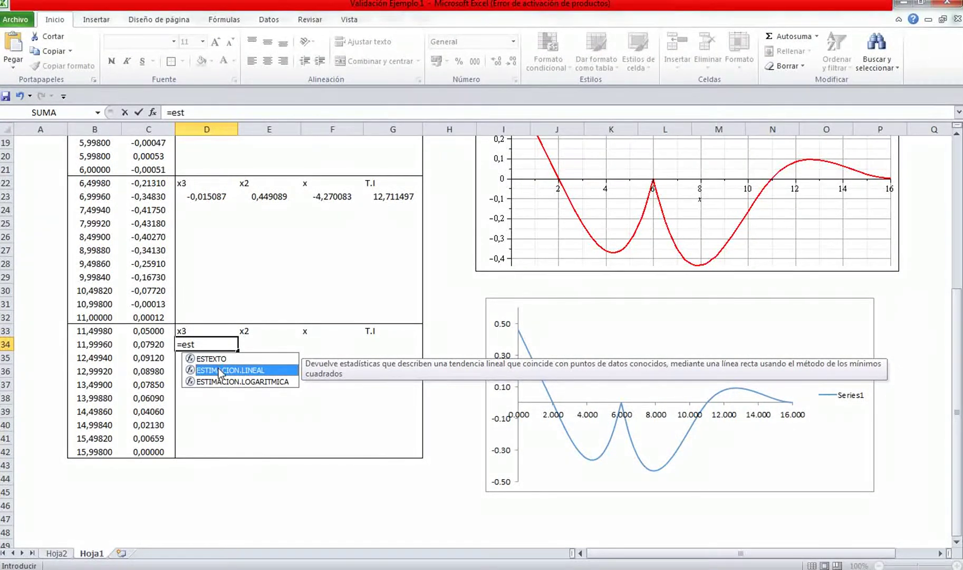
pyautogui.doubleClick(271, 372)
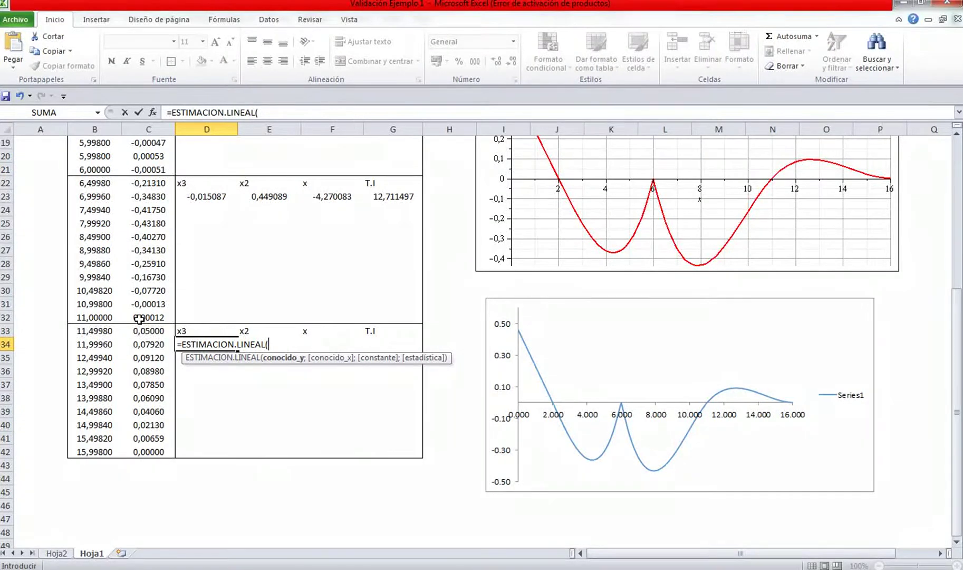
pyautogui.moveTo(139, 318); pyautogui.dragTo(140, 453)
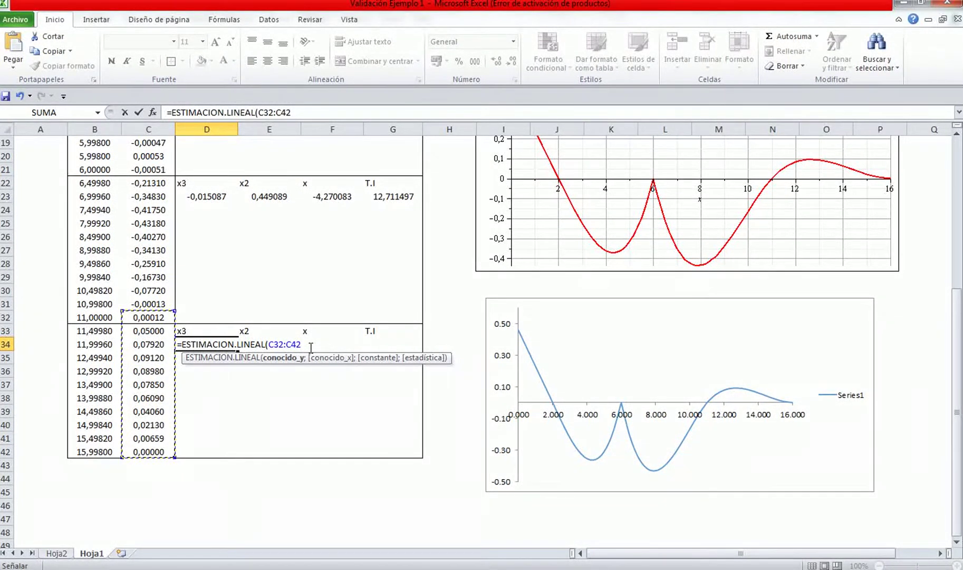
pyautogui.write(';')
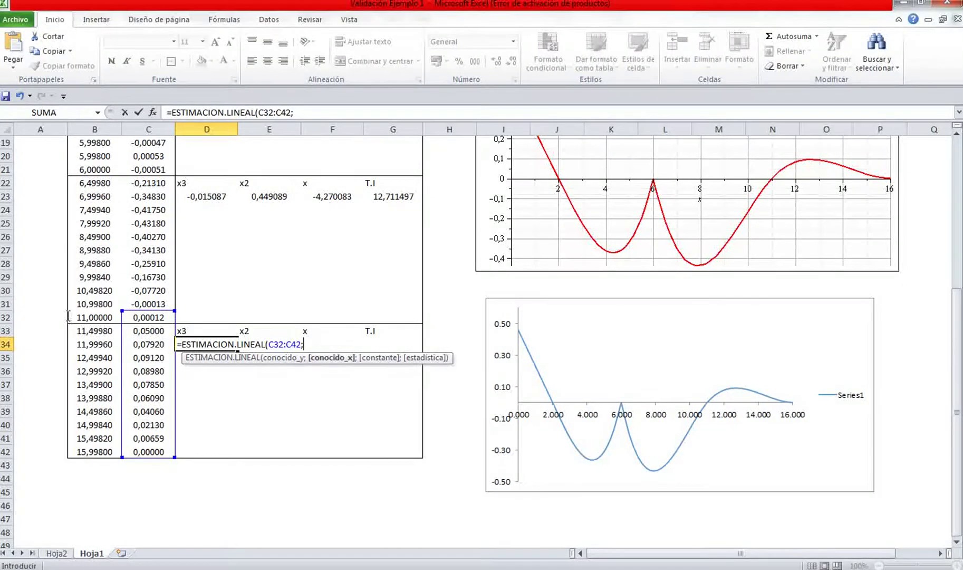
pyautogui.moveTo(68, 316); pyautogui.dragTo(93, 452)
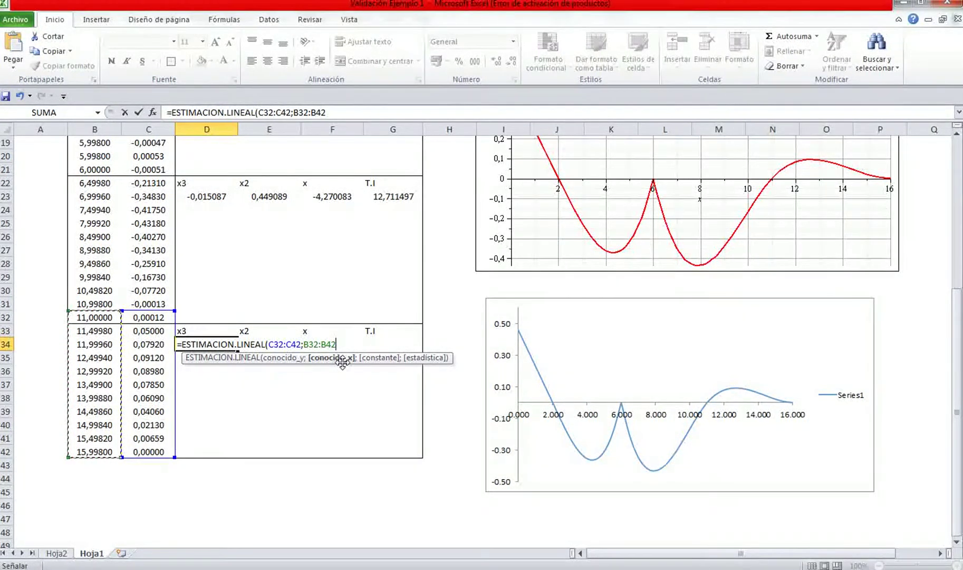
# Complete the ESTIMACION.LINEAL formula in D34 with the exponent array ^{1\2\3}, constant VERDADERO and statistics FALSO
pyautogui.write('^{1\\2\\3}')
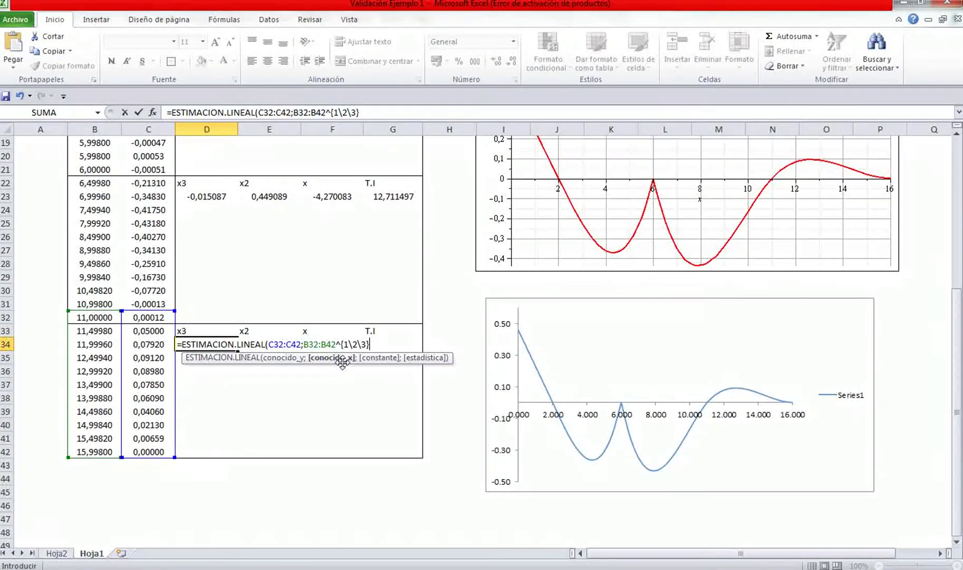
pyautogui.write(';')
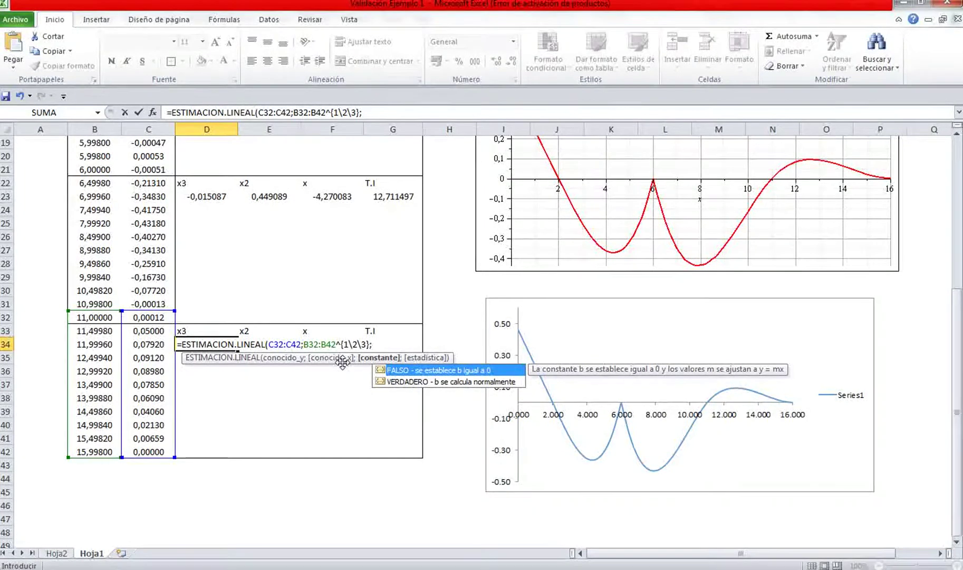
pyautogui.write('verdadero;')
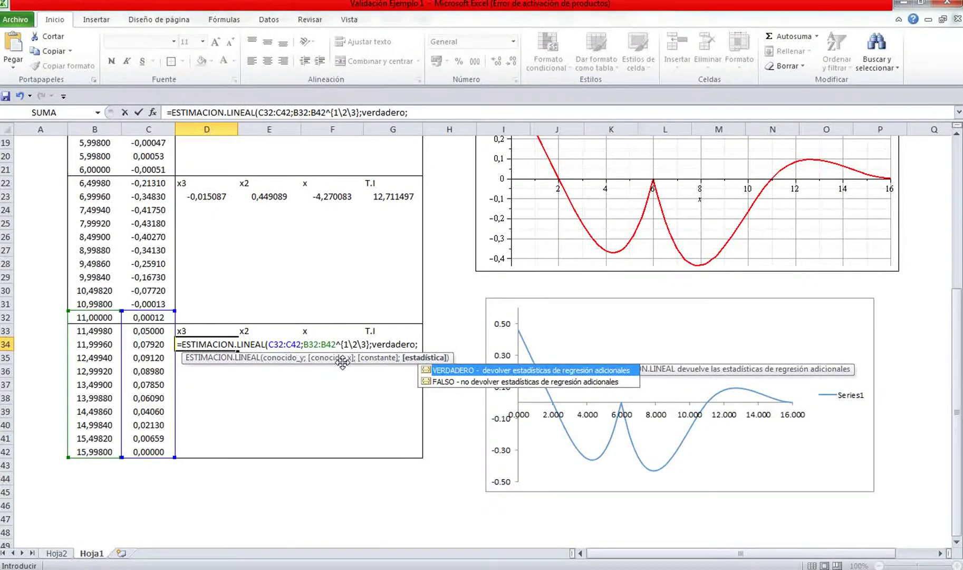
pyautogui.write('falso)')
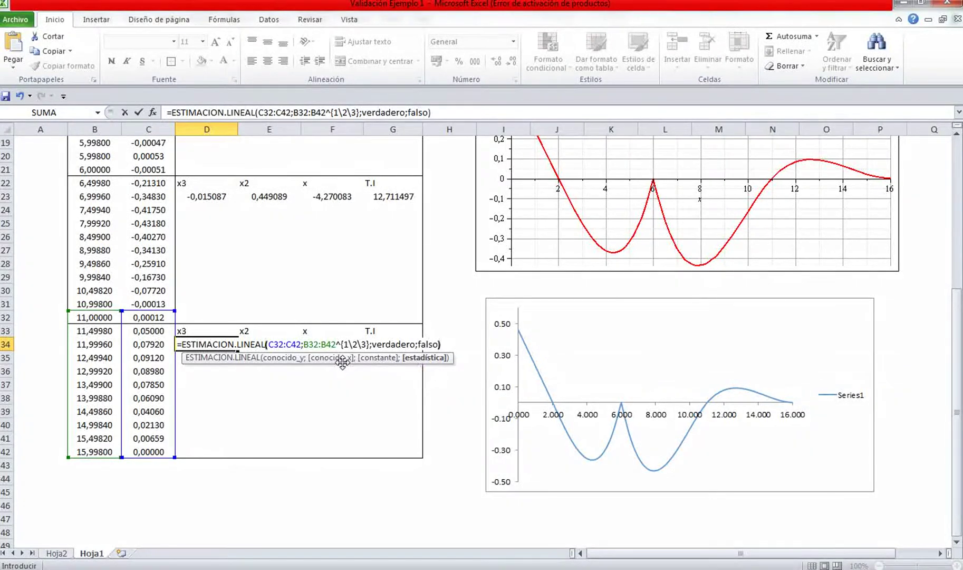
pyautogui.press('Return')
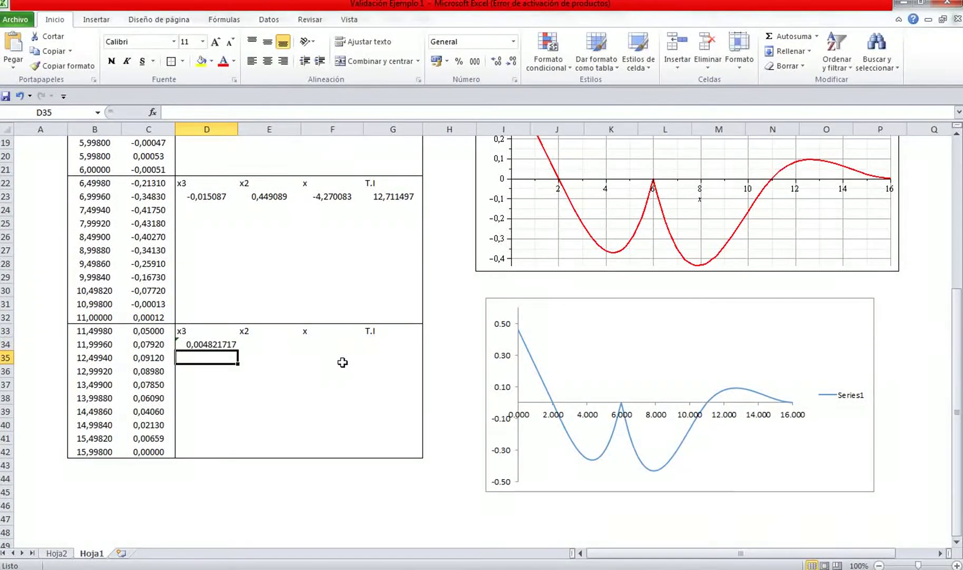
pyautogui.moveTo(214, 343); pyautogui.dragTo(399, 344)
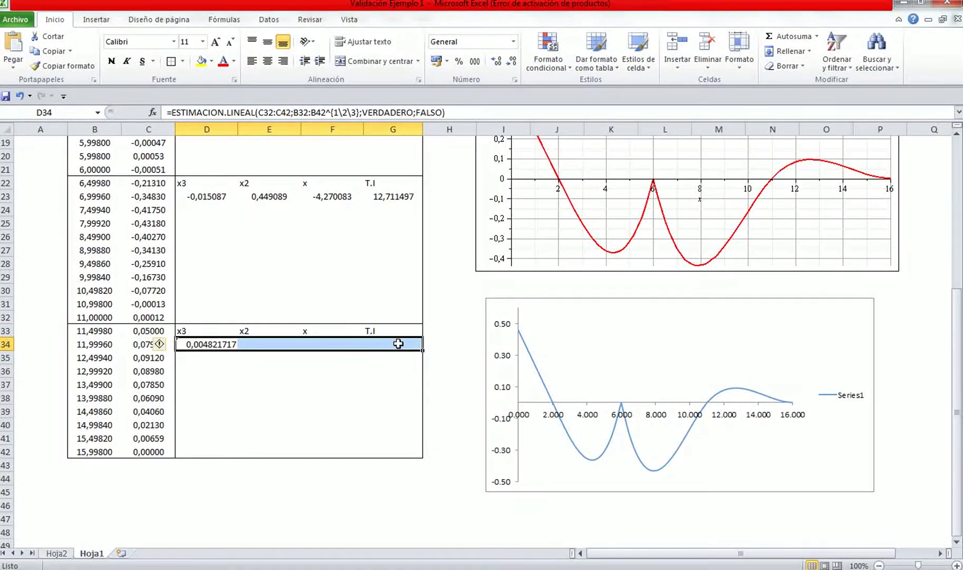
pyautogui.press('F2')
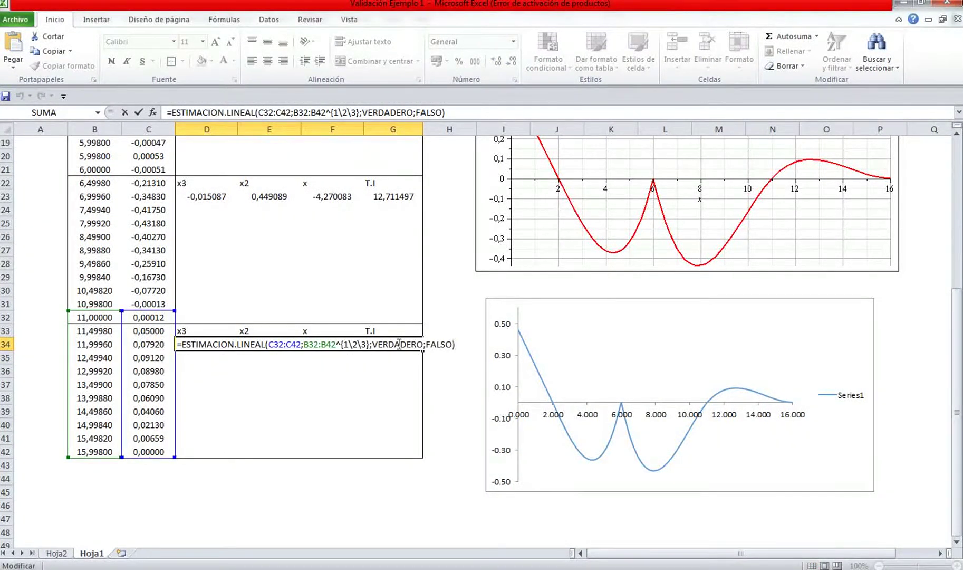
pyautogui.press('Return')
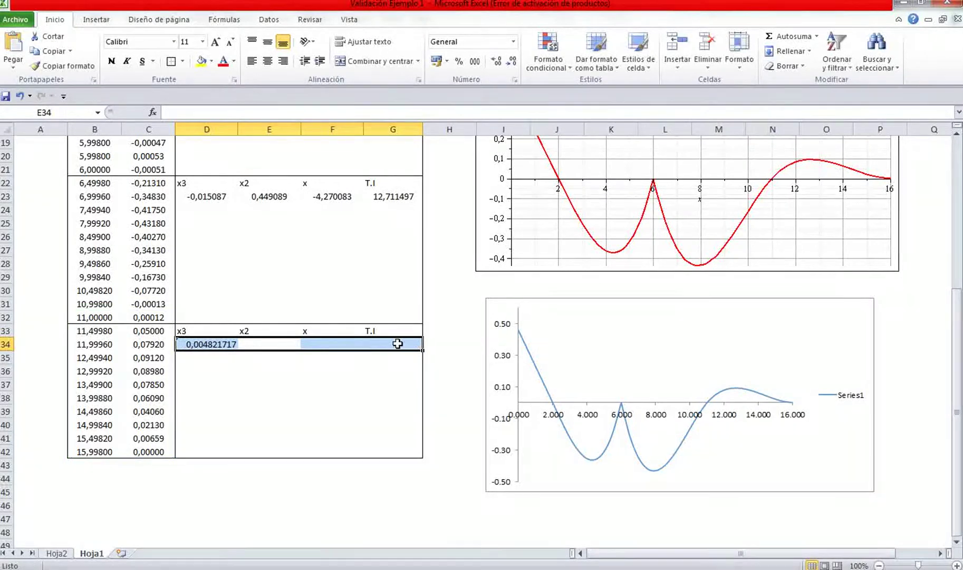
pyautogui.press('F2')
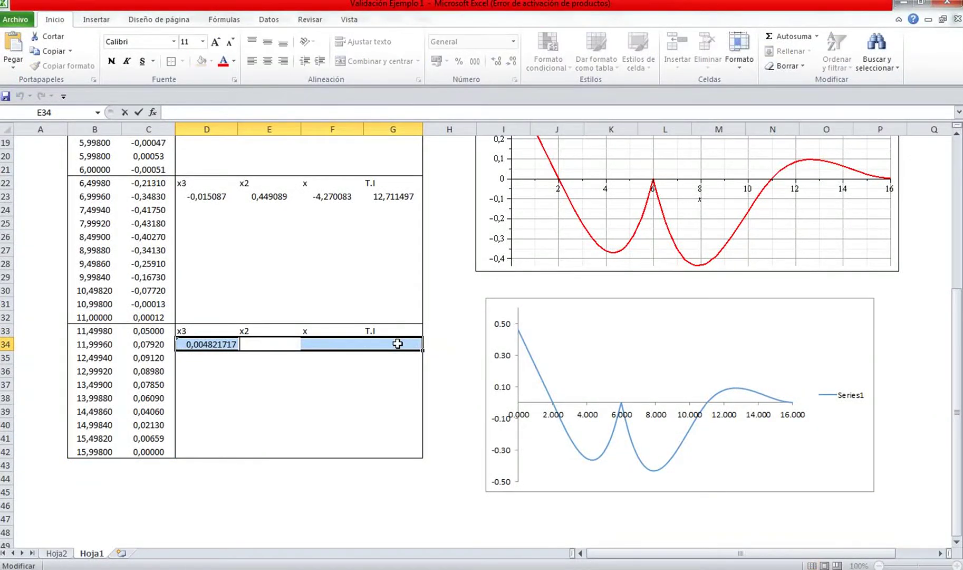
pyautogui.click(331, 384)
pyautogui.doubleClick(184, 345)
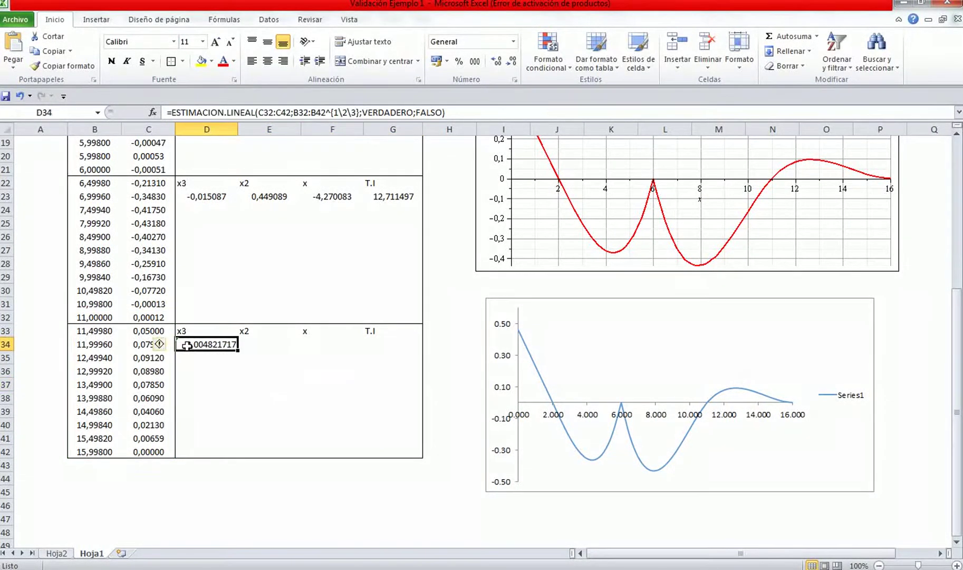
pyautogui.click(211, 400)
# Convert the D34 formula into an array formula across D34:G34 to output all four cubic coefficients
pyautogui.moveTo(198, 343); pyautogui.dragTo(392, 346)
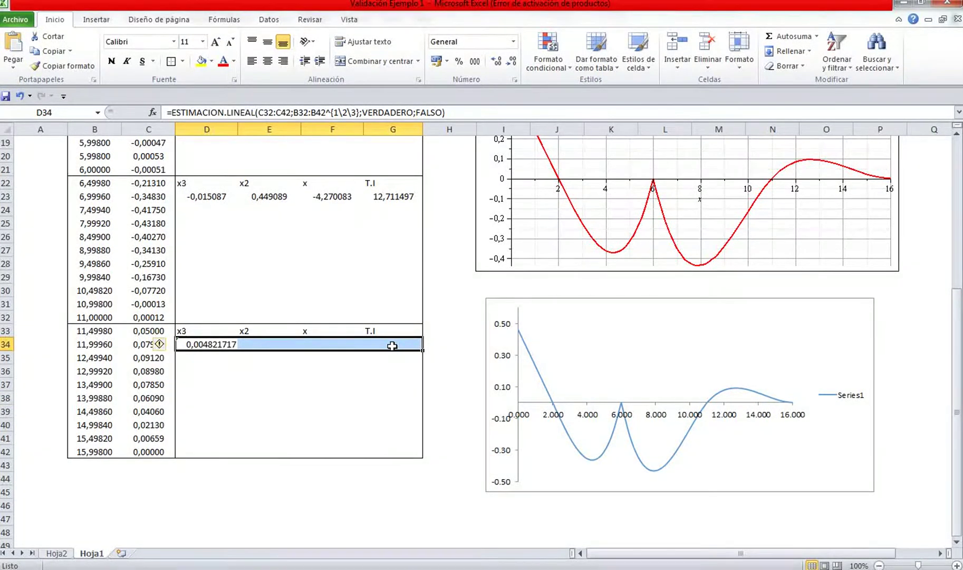
pyautogui.press('F2')
pyautogui.hotkey('ctrl', 'shift', 'Return')
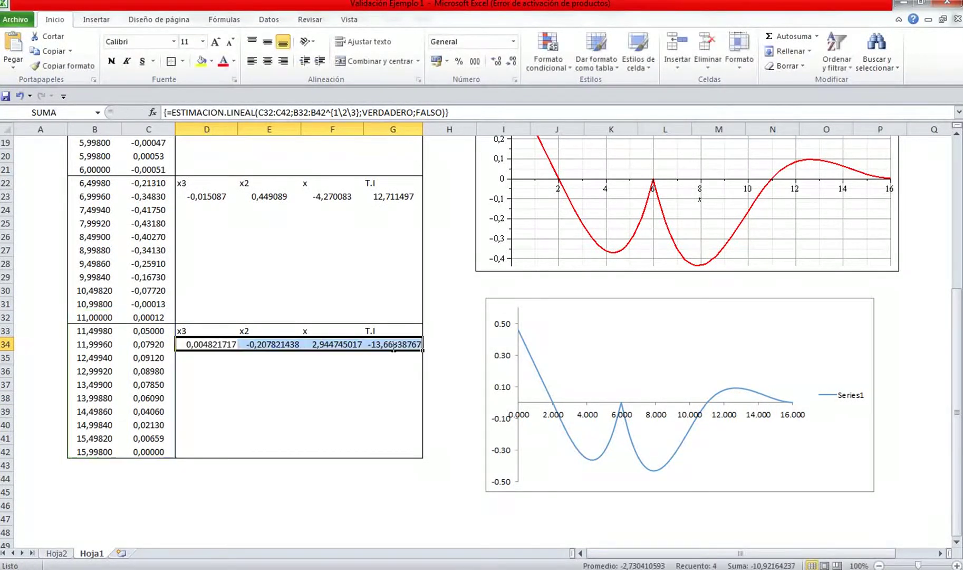
# Centre the fourth segment's coefficients in D34:G34 and format them to five decimal places
pyautogui.scroll(5, 411, 390)
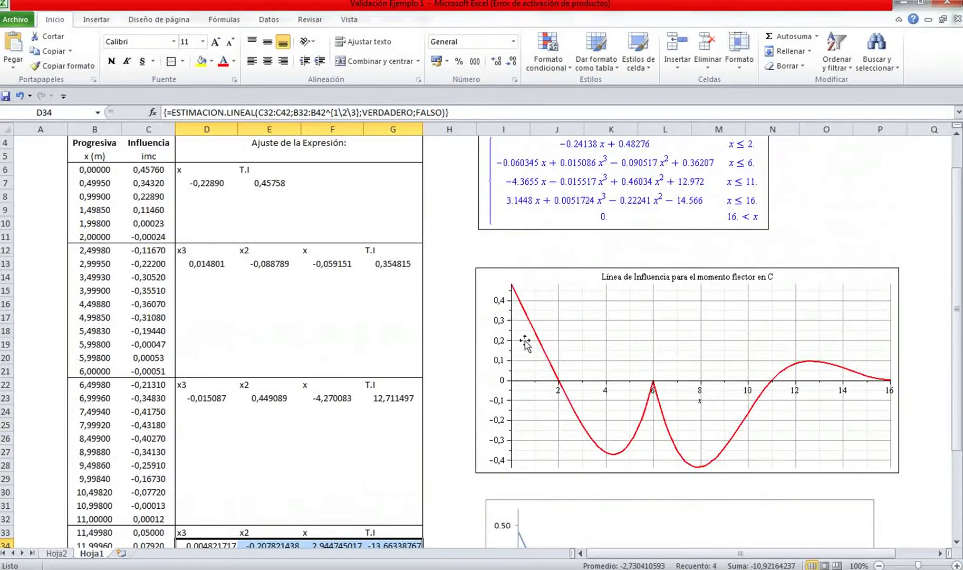
pyautogui.scroll(-1, 429, 364)
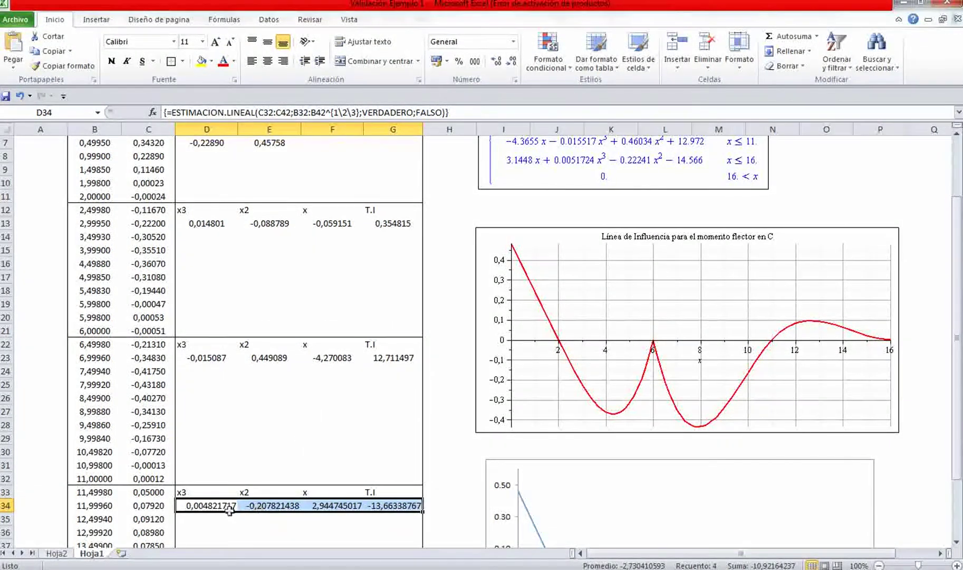
pyautogui.click(272, 65)
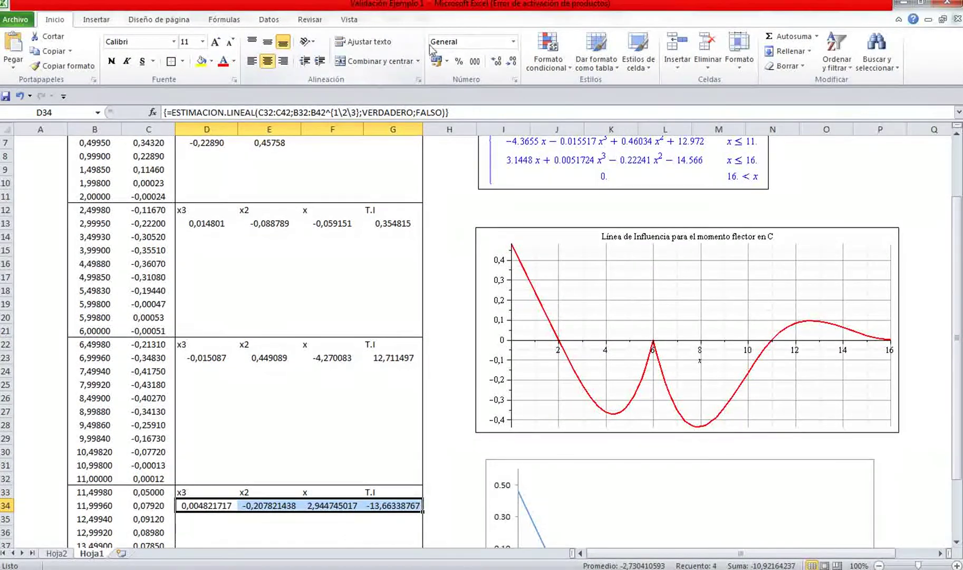
pyautogui.click(511, 63)
pyautogui.click(512, 63)
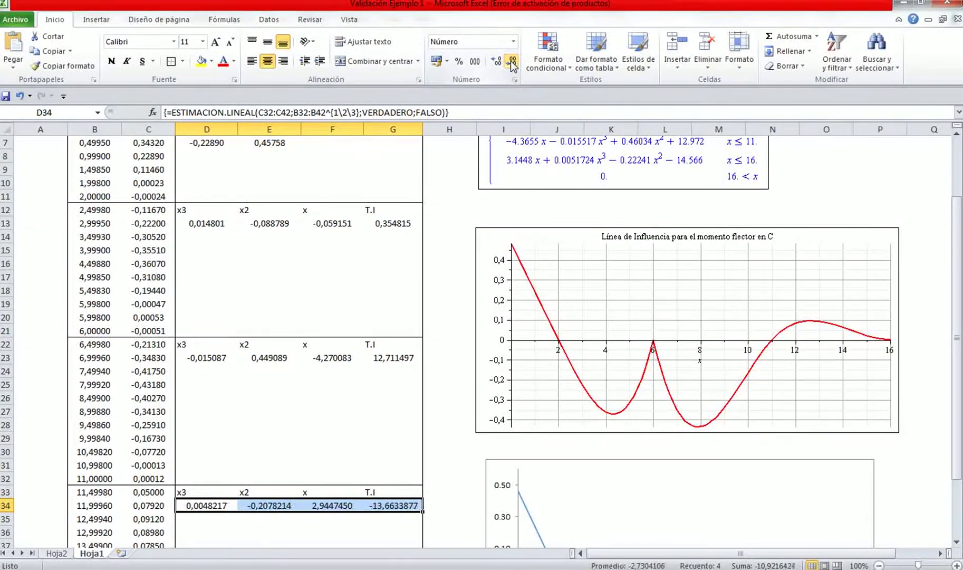
pyautogui.click(512, 63)
pyautogui.click(511, 63)
pyautogui.click(511, 63)
pyautogui.click(512, 64)
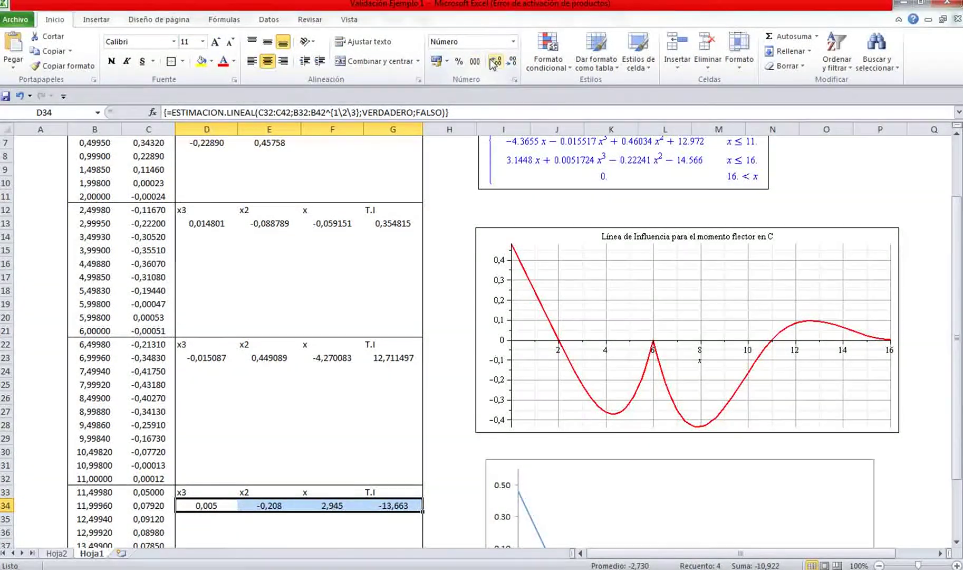
pyautogui.click(495, 61)
pyautogui.click(496, 61)
pyautogui.click(456, 496)
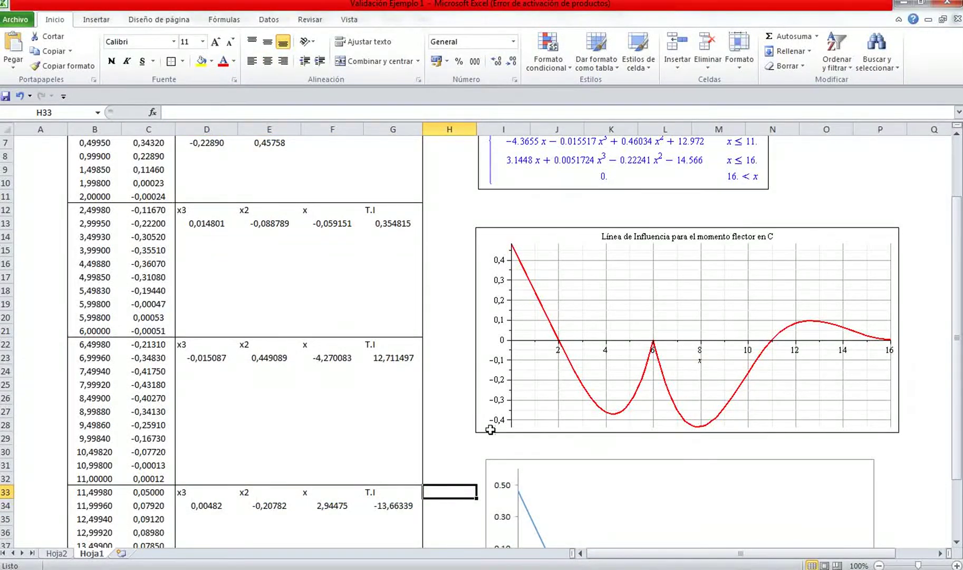
# Compare the fitted coefficients of all four segments and the data chart with the reference piecewise expression and influence line at C
pyautogui.scroll(-4, 477, 380)
pyautogui.scroll(6, 560, 268)
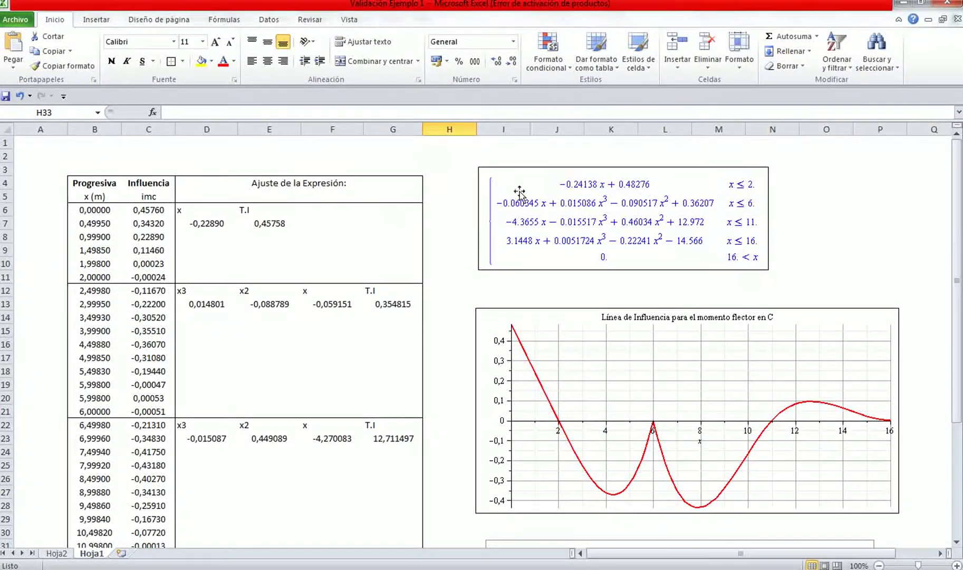
pyautogui.scroll(-1, 336, 284)
pyautogui.scroll(-1, 337, 285)
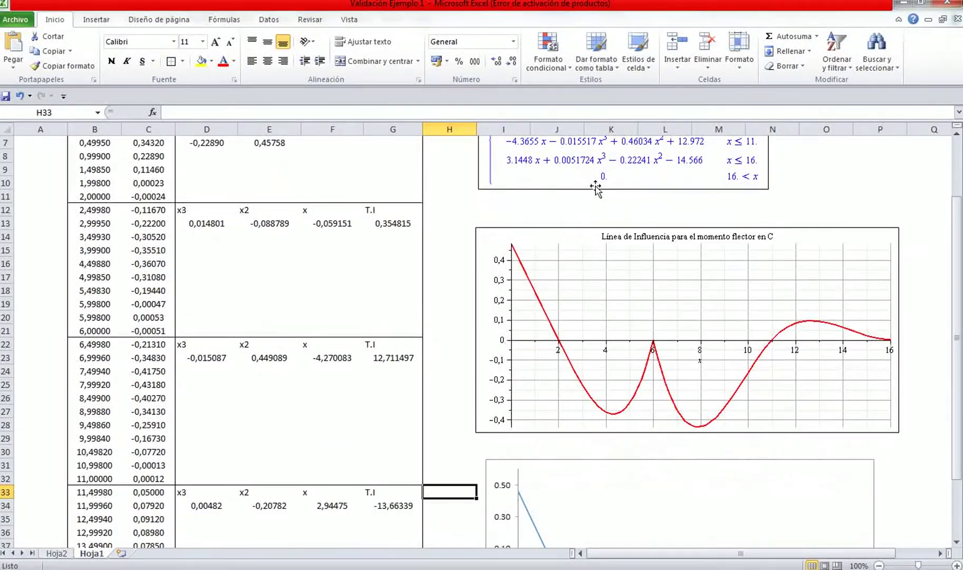
pyautogui.scroll(2, 633, 208)
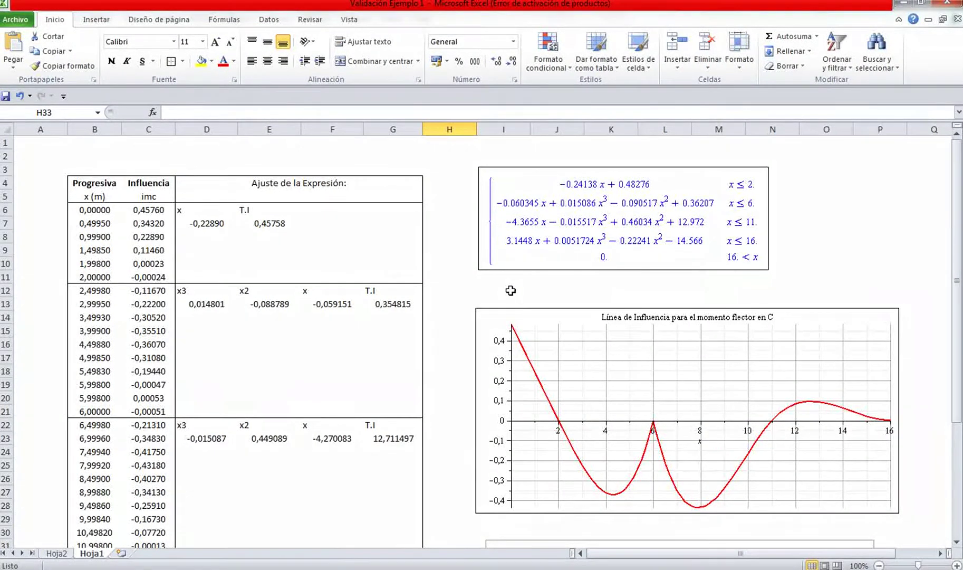
pyautogui.scroll(-6, 510, 290)
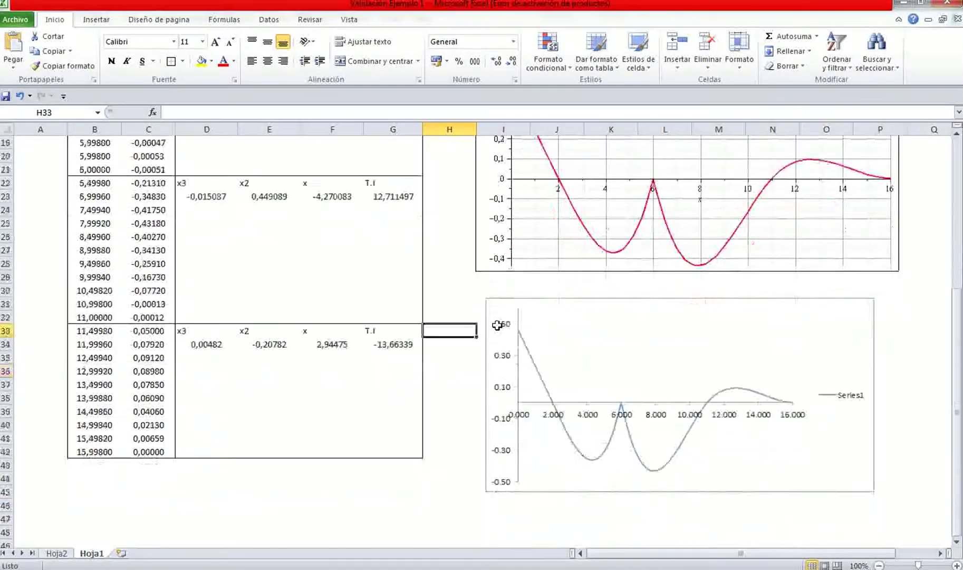
pyautogui.scroll(-1, 496, 325)
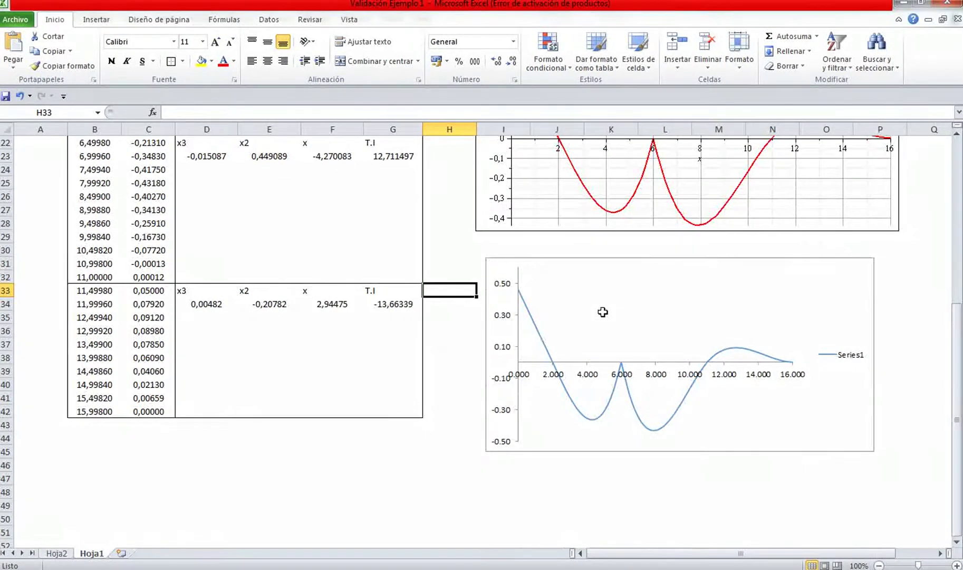
pyautogui.scroll(7, 602, 312)
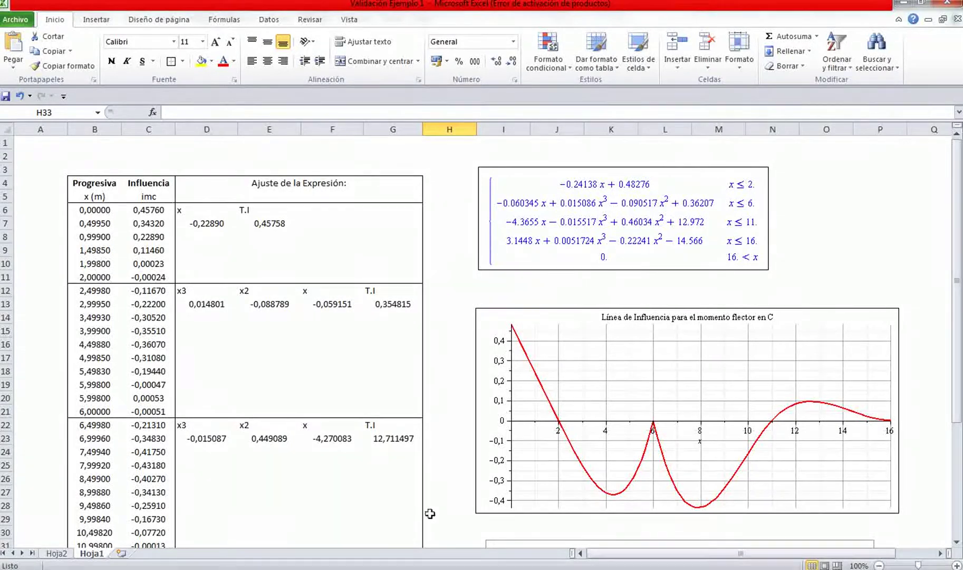
# Switch to SAP2000 and close the influence data table and the Show Influence Line dialog
pyautogui.moveTo(359, 569)
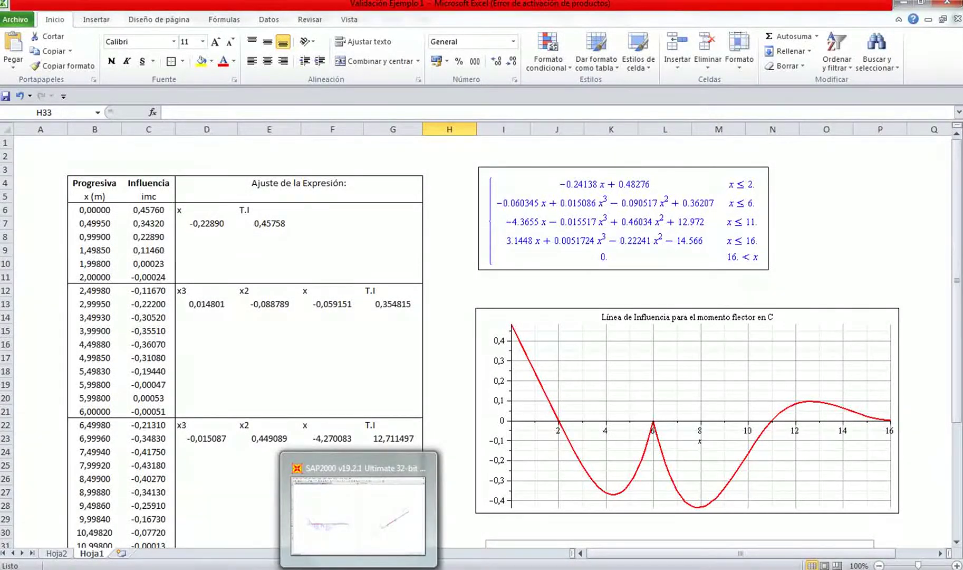
pyautogui.click(358, 514)
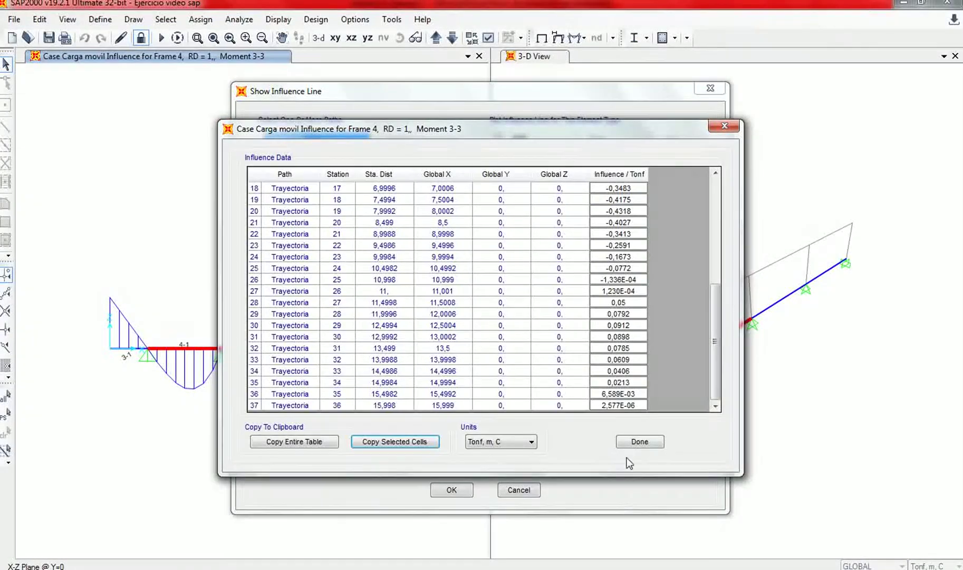
pyautogui.click(642, 442)
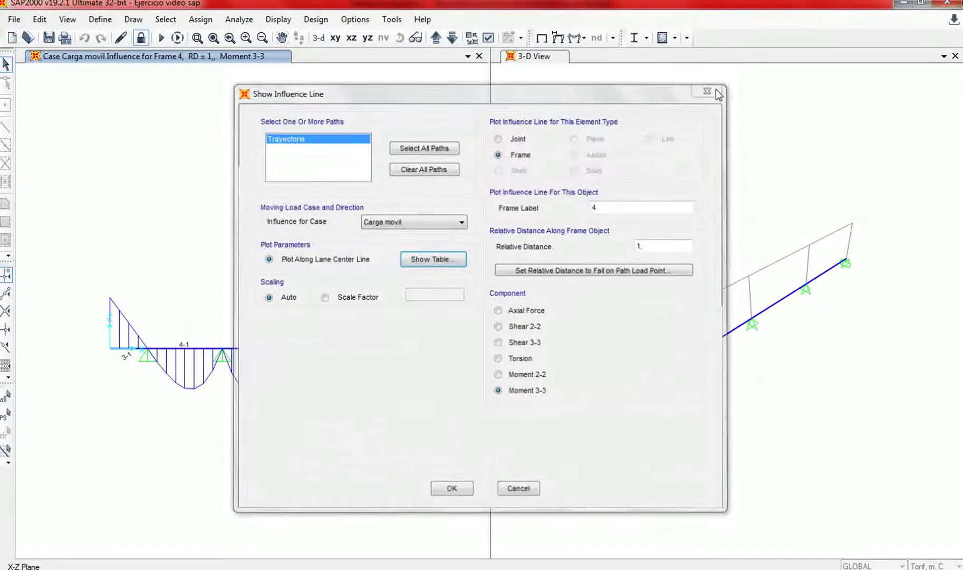
pyautogui.click(707, 92)
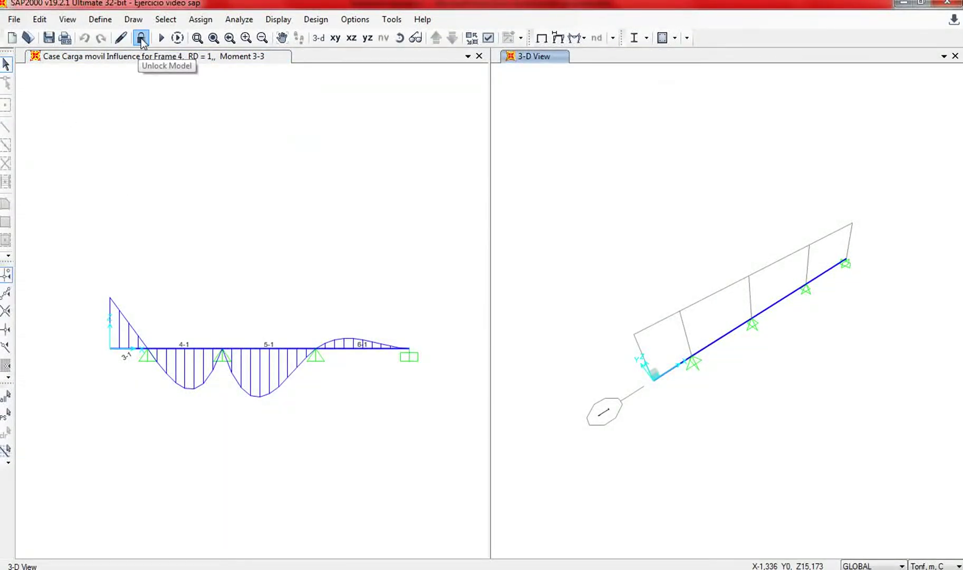
# Unlock the model, accepting the deletion of the analysis results, and make the X-Z plane view active
pyautogui.click(141, 39)
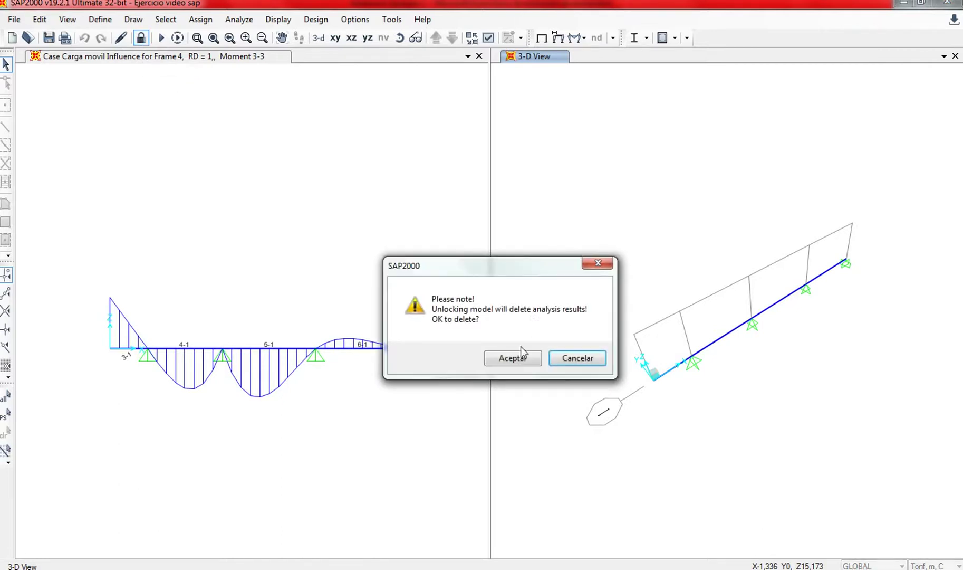
pyautogui.click(513, 358)
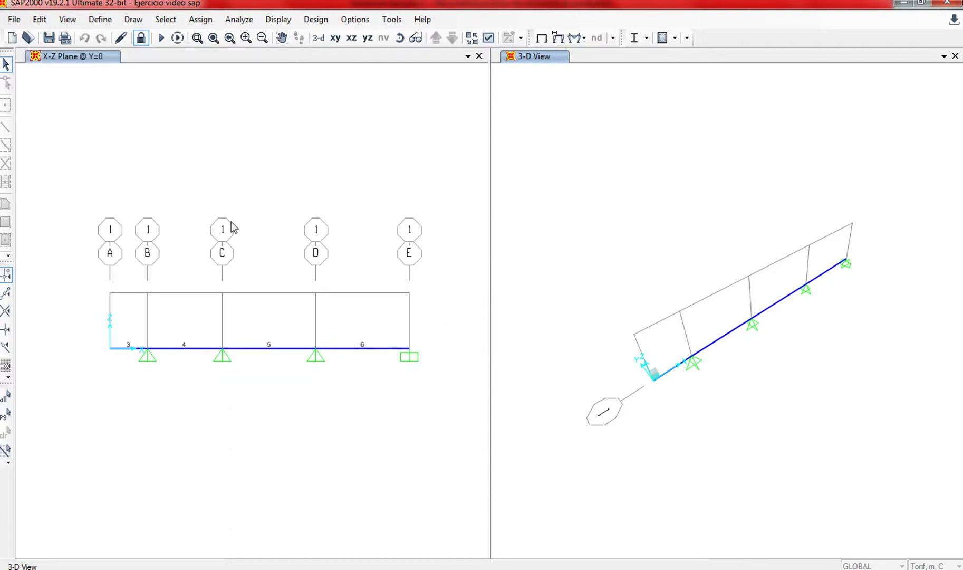
pyautogui.click(376, 489)
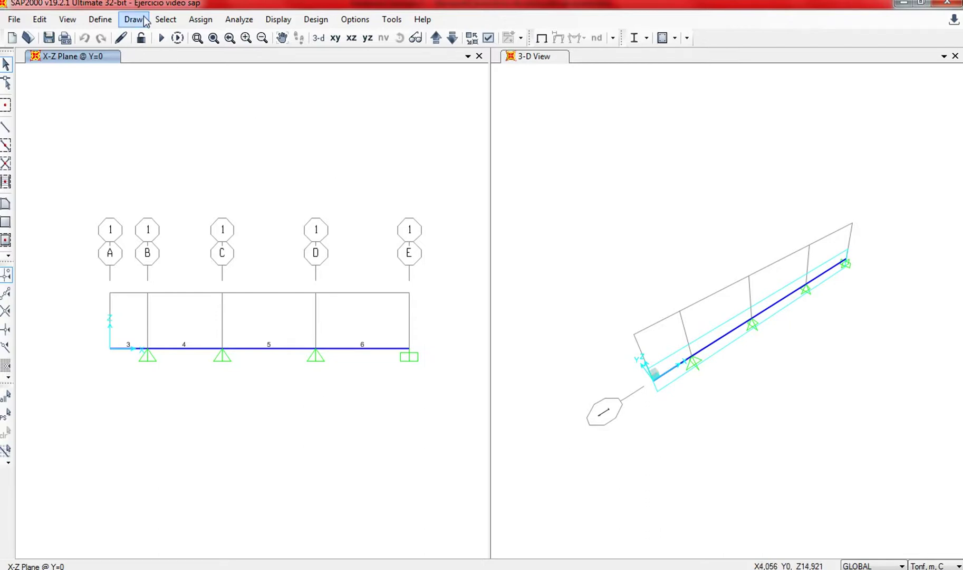
# Run the analysis for the Carga movil moving load case
pyautogui.click(96, 20)
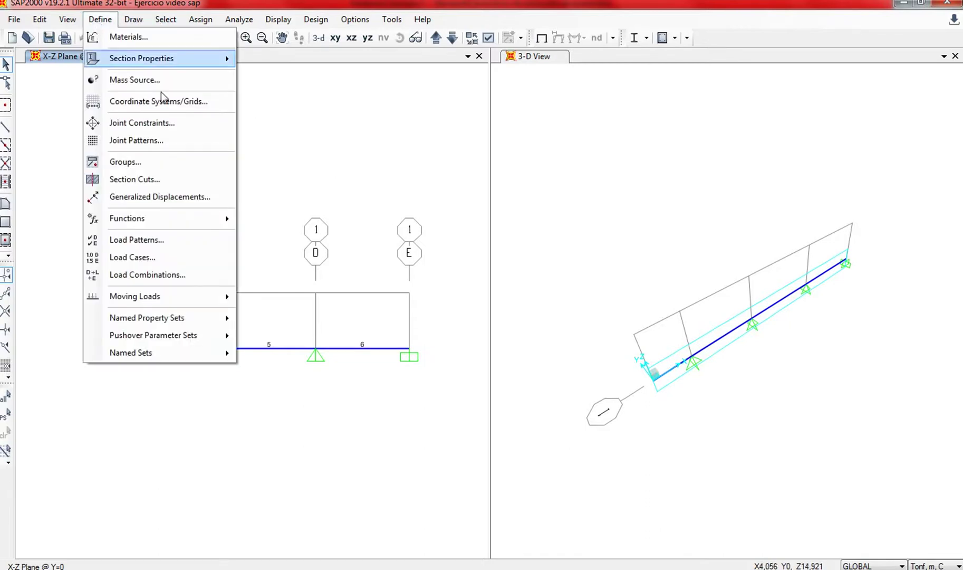
pyautogui.click(428, 182)
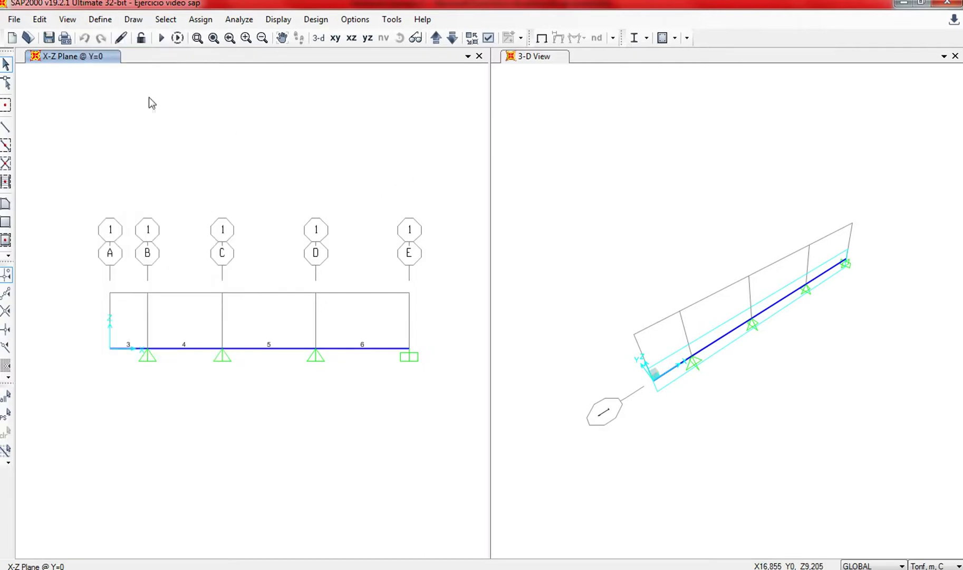
pyautogui.click(162, 39)
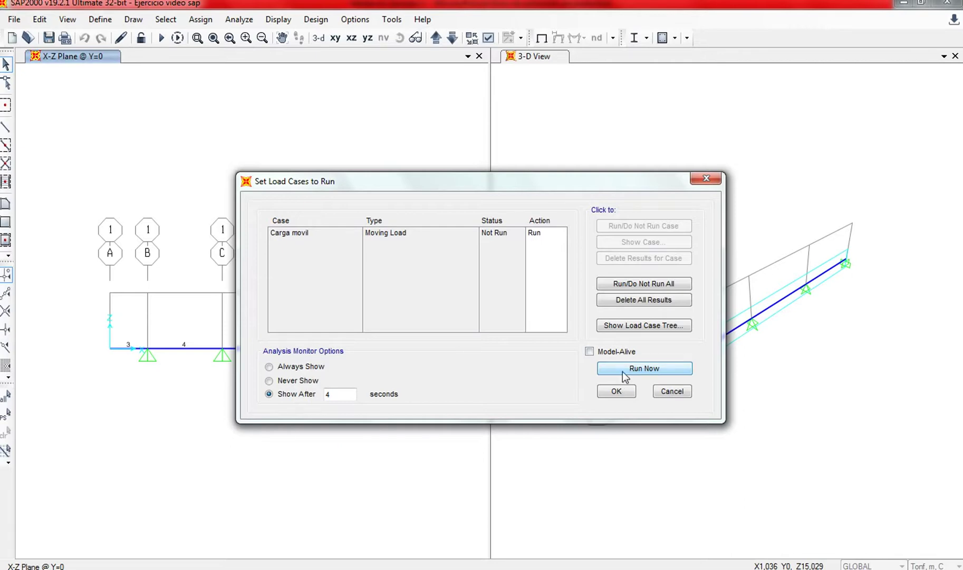
pyautogui.click(624, 369)
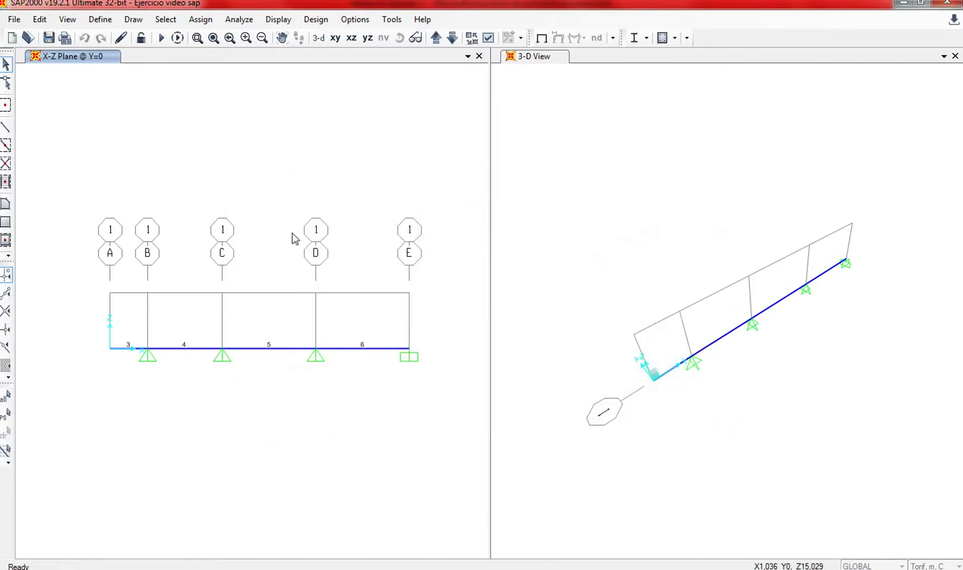